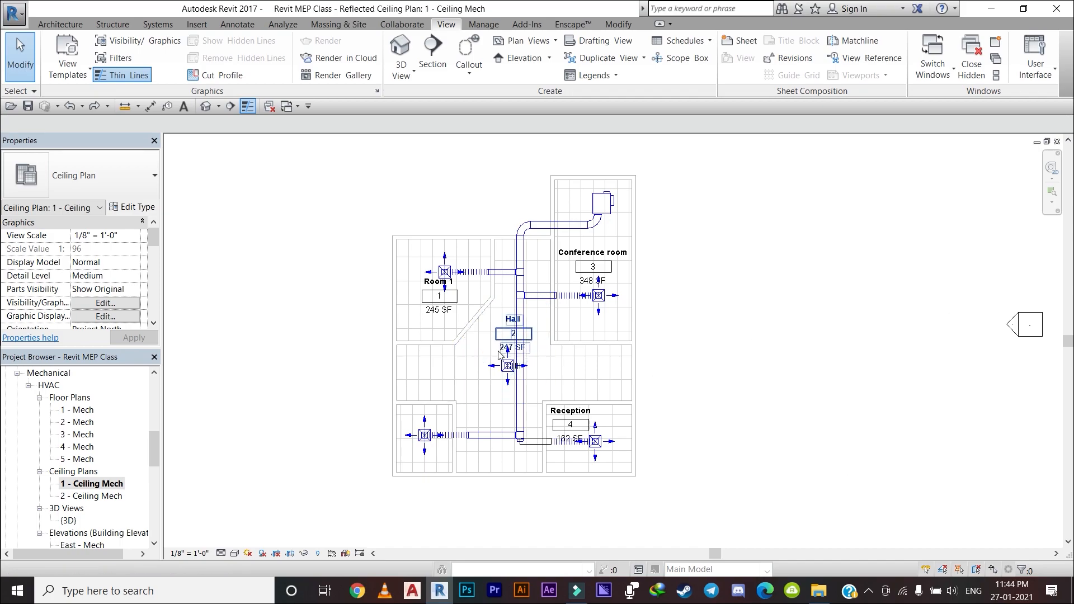
Examine the existing duct layout, branches and air terminals across the rooms in the ceiling plan
scroll(499, 354, "up", 2)
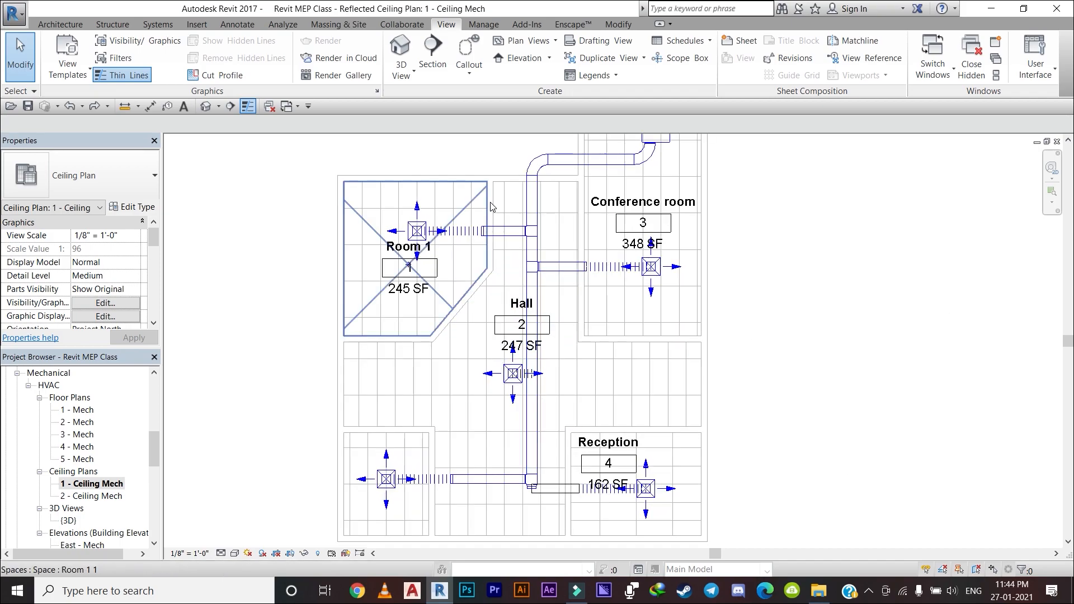
middle_click_drag(497, 210, 506, 287)
scroll(527, 269, "up", 4)
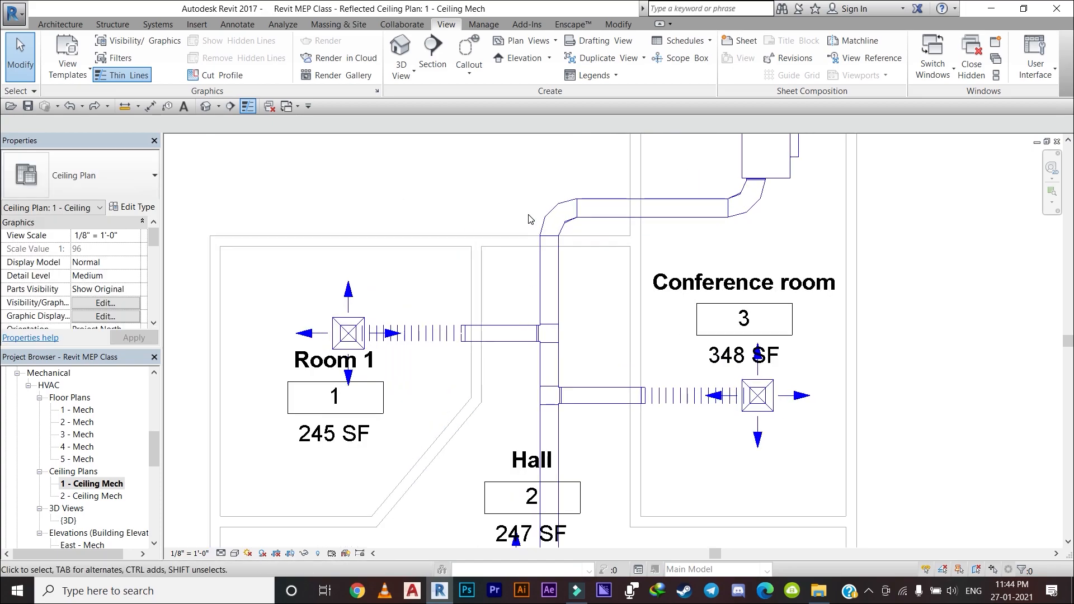
scroll(528, 215, "down", 3)
middle_click_drag(528, 215, 537, 291)
scroll(536, 289, "down", 2)
scroll(535, 293, "down", 2)
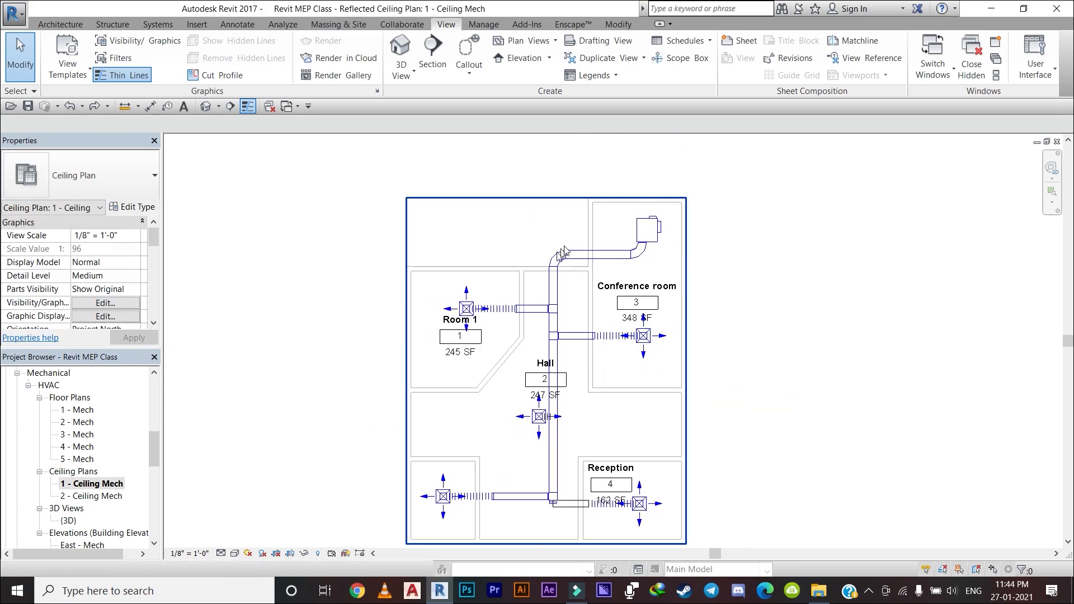
scroll(570, 289, "down", 1)
scroll(581, 392, "down", 1)
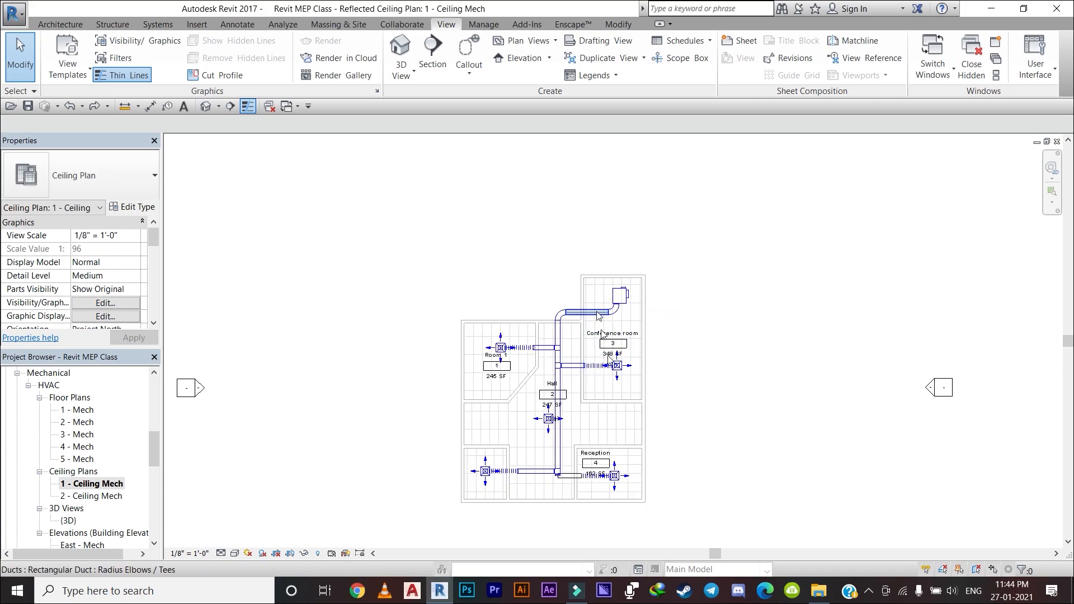
scroll(619, 402, "up", 1)
middle_click_drag(615, 390, 618, 391)
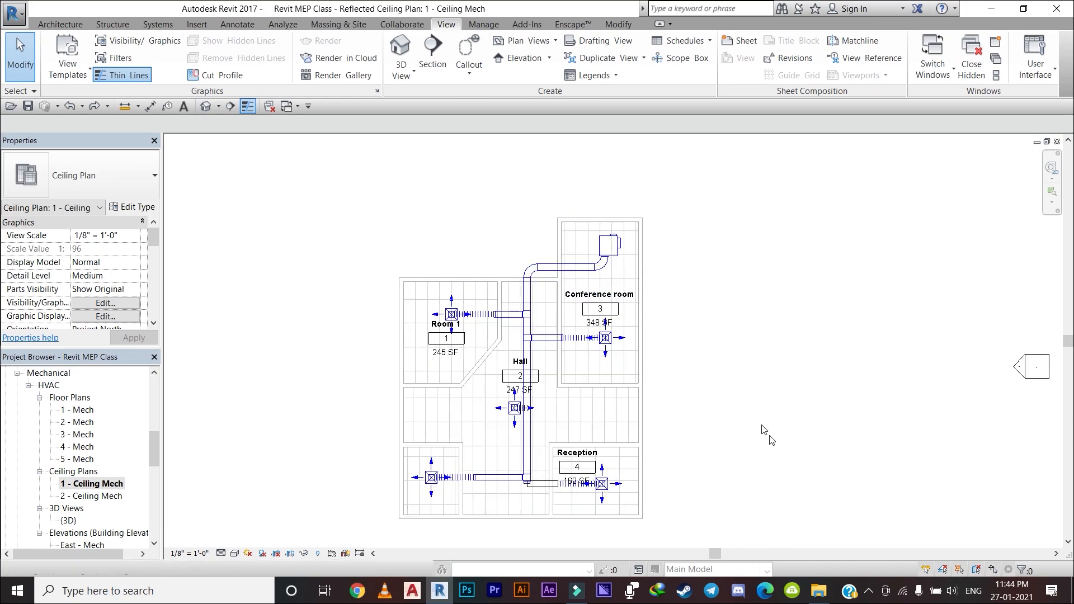
scroll(615, 345, "down", 1)
scroll(615, 346, "up", 2)
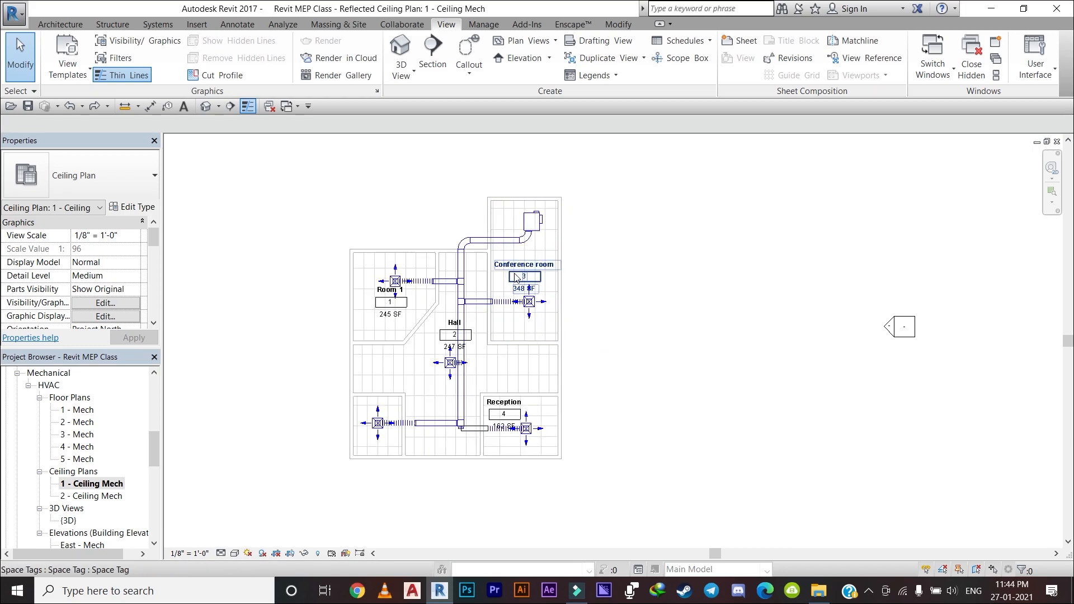
mouse_move(618, 326)
middle_mouse_down()
mouse_move(540, 302)
mouse_move(550, 315)
middle_mouse_up()
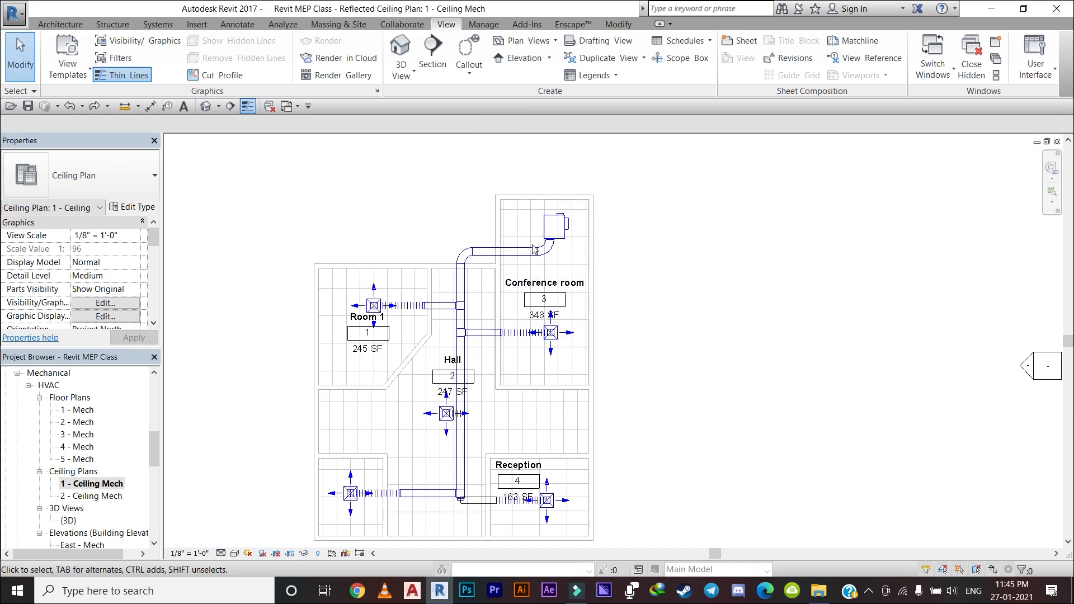
Open the default 3D view showing the building and its first-level ductwork
left_click(398, 49)
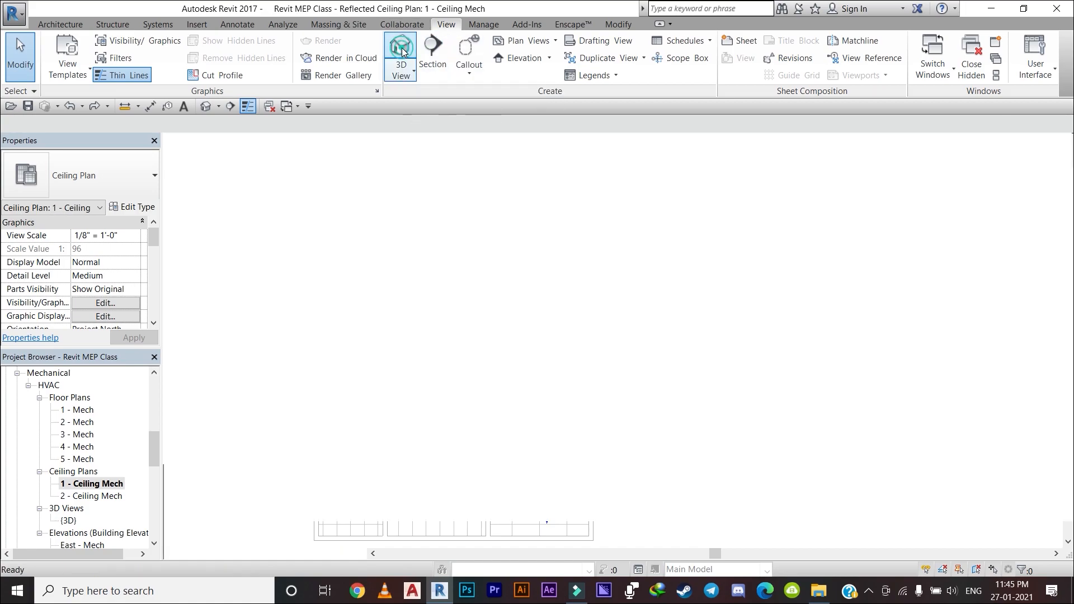
middle_click_drag(561, 271, 491, 272)
scroll(491, 272, "down", 1)
scroll(578, 317, "up", 3)
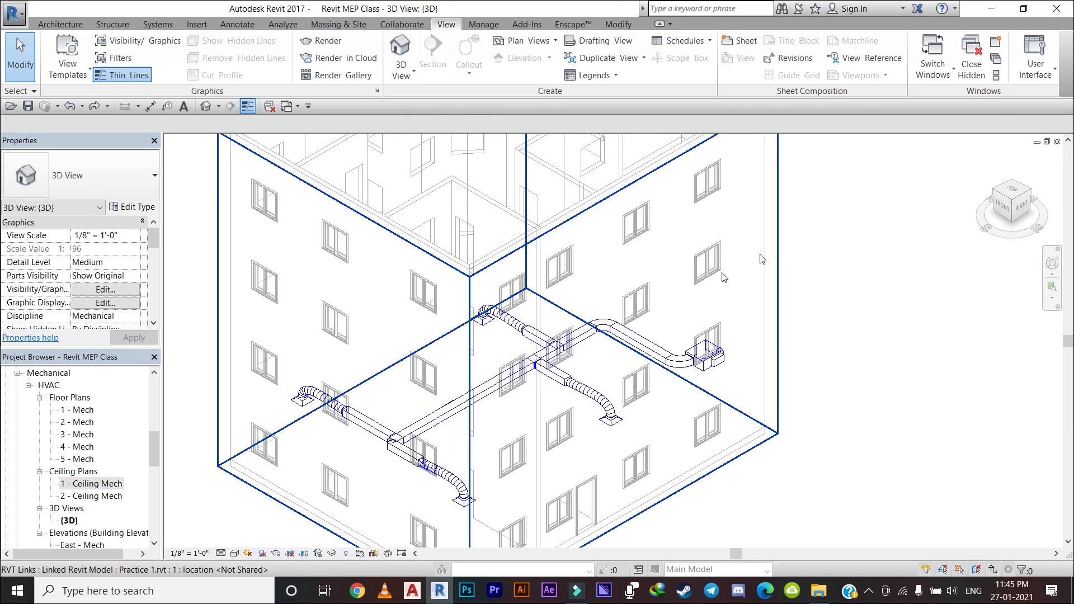
left_click_drag(802, 236, 344, 451)
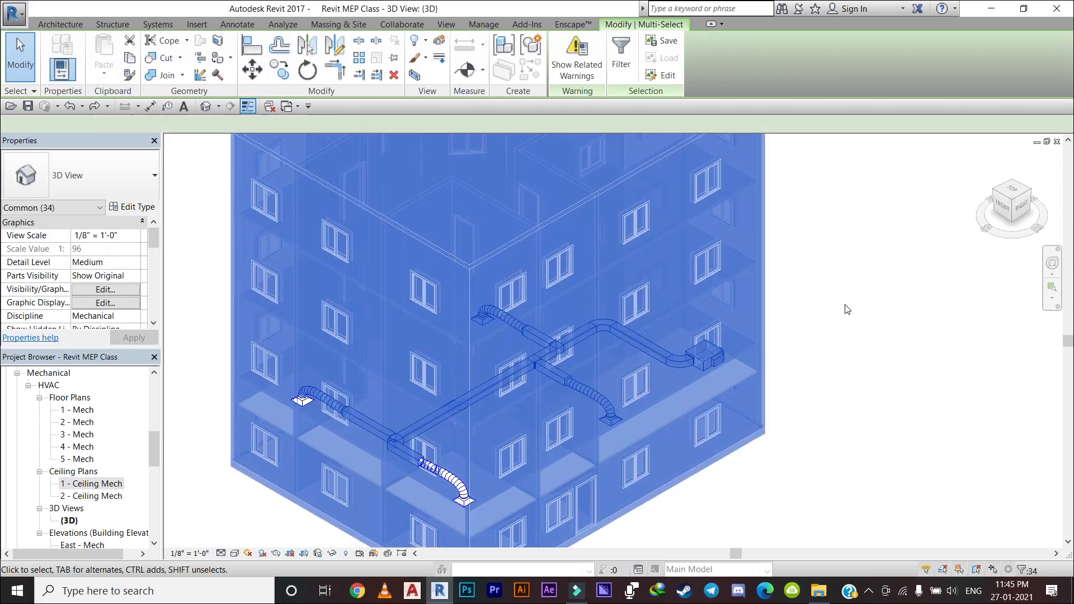
scroll(844, 305, "down", 1)
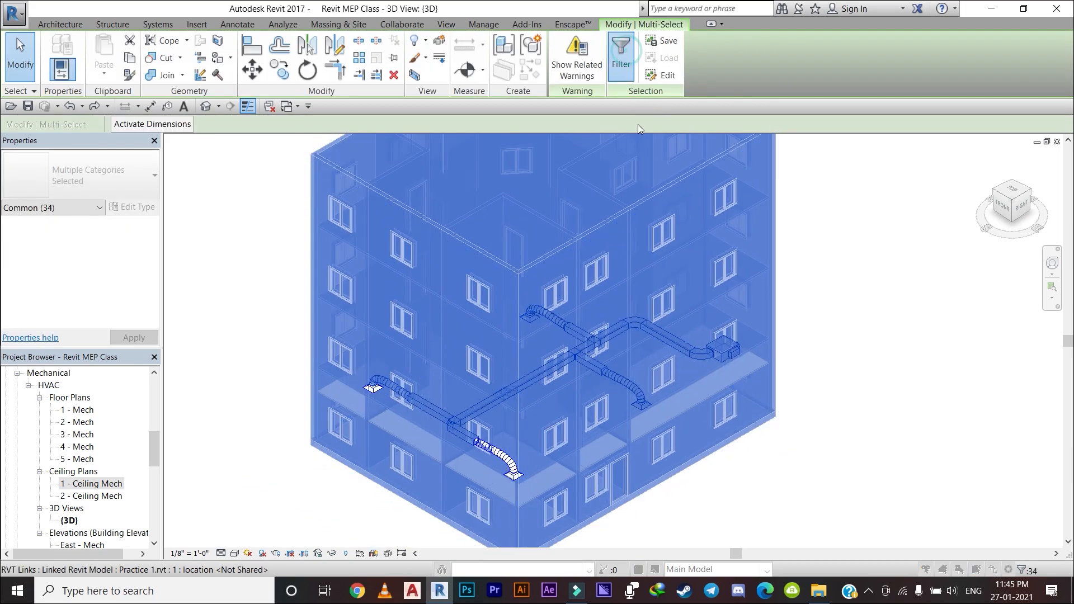
left_click(621, 56)
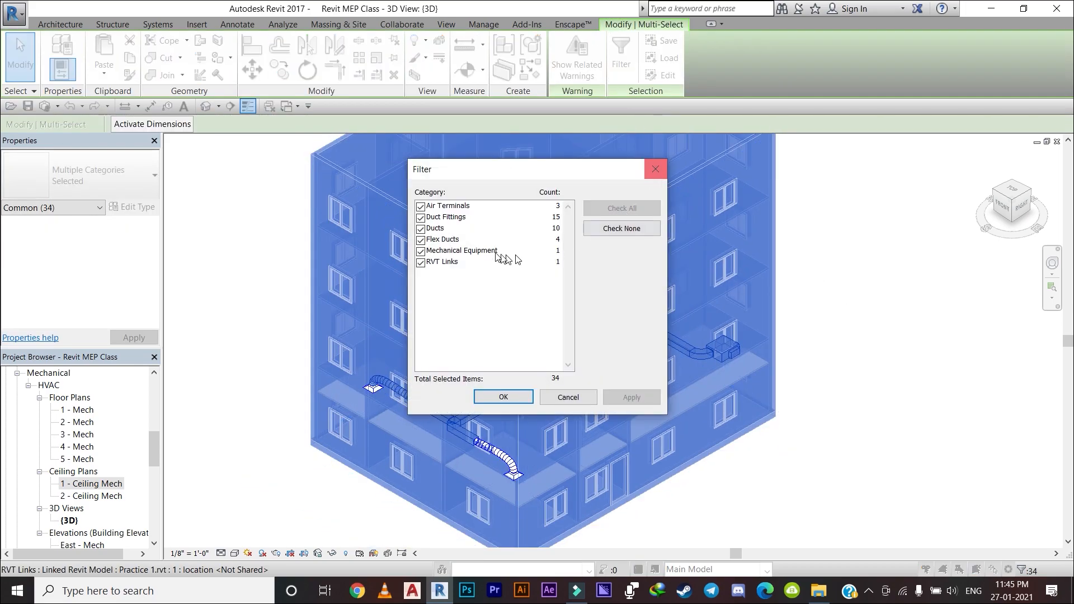
left_click(622, 228)
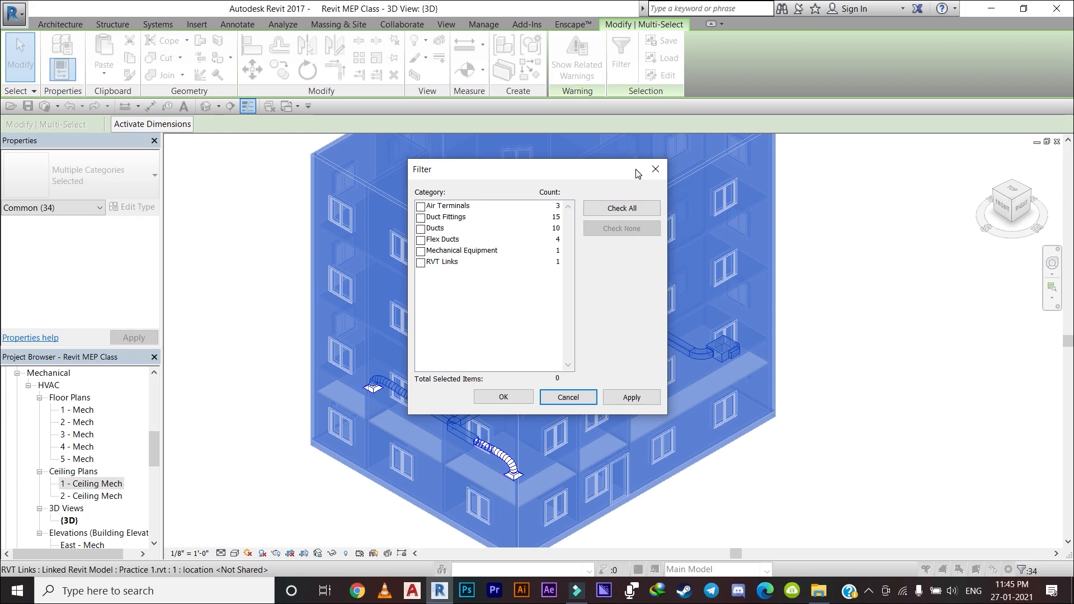
left_click(654, 169)
left_click(786, 176)
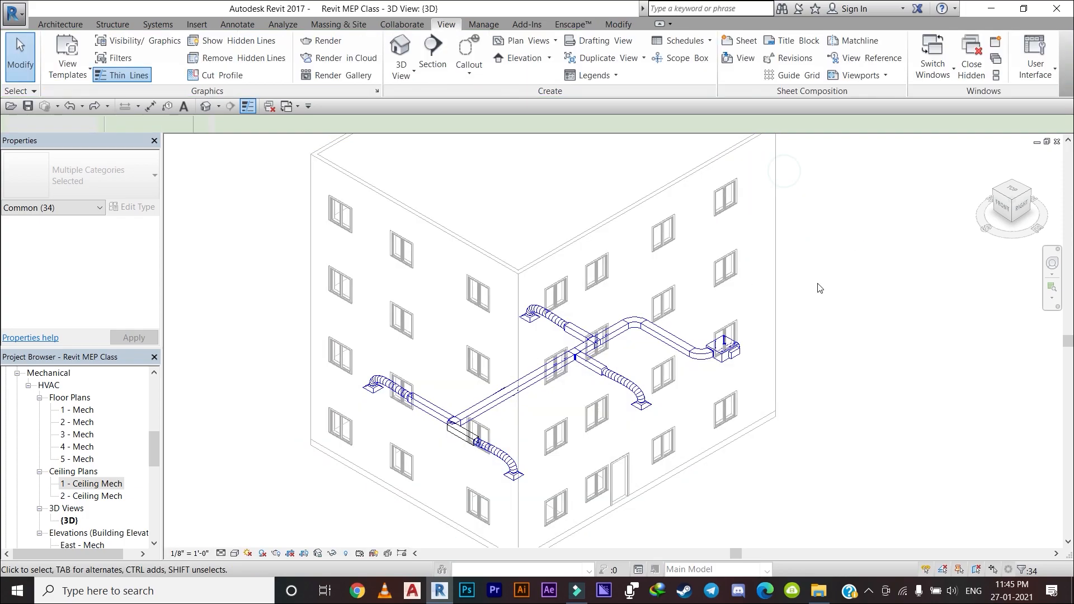
Delete all duct fittings, ducts and flex ducts by filtering a selection of the whole model, keeping the air terminals, mechanical equipment and linked model
middle_click_drag(844, 305, 725, 246, "shift")
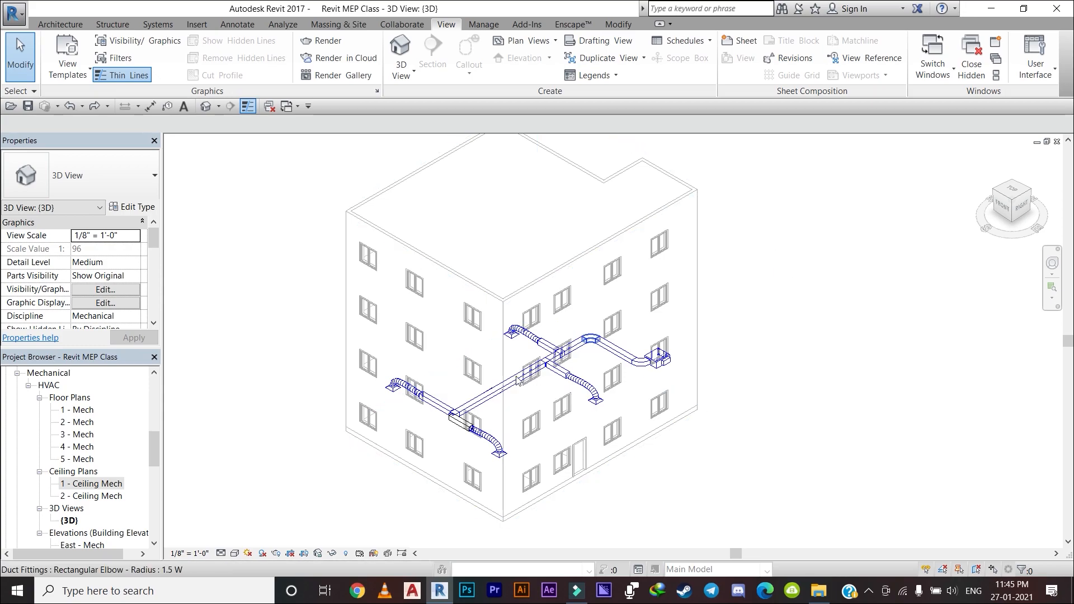
left_click_drag(814, 192, 208, 477)
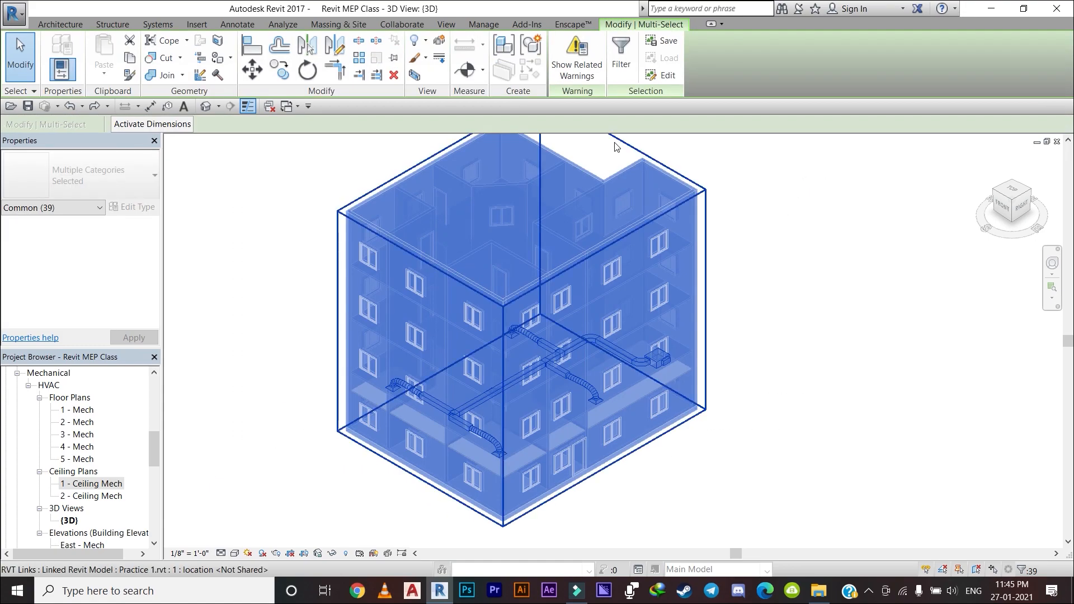
left_click(620, 56)
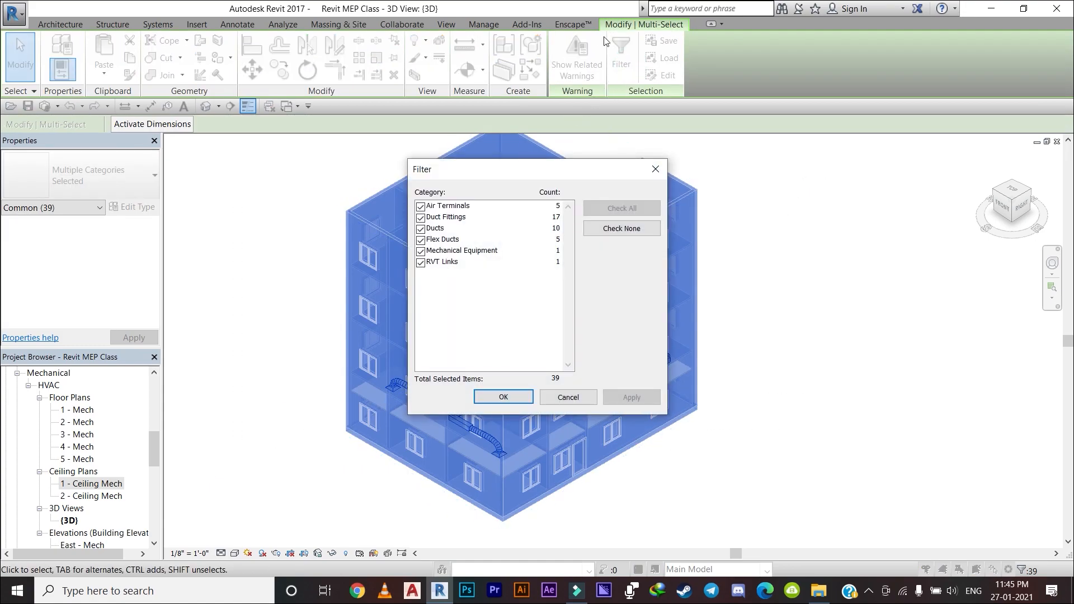
left_click(622, 230)
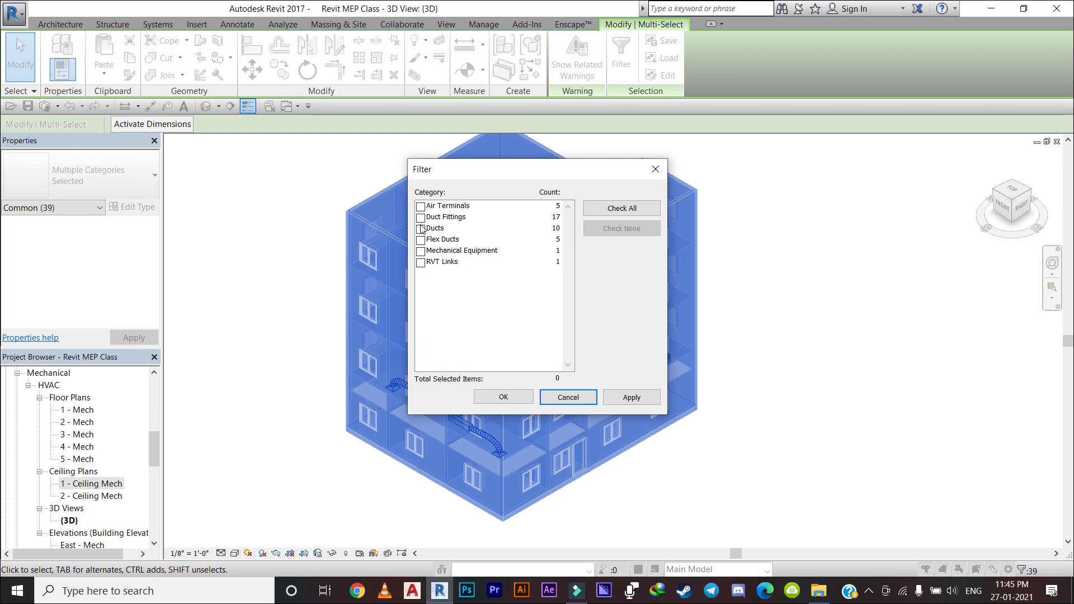
left_click(421, 240)
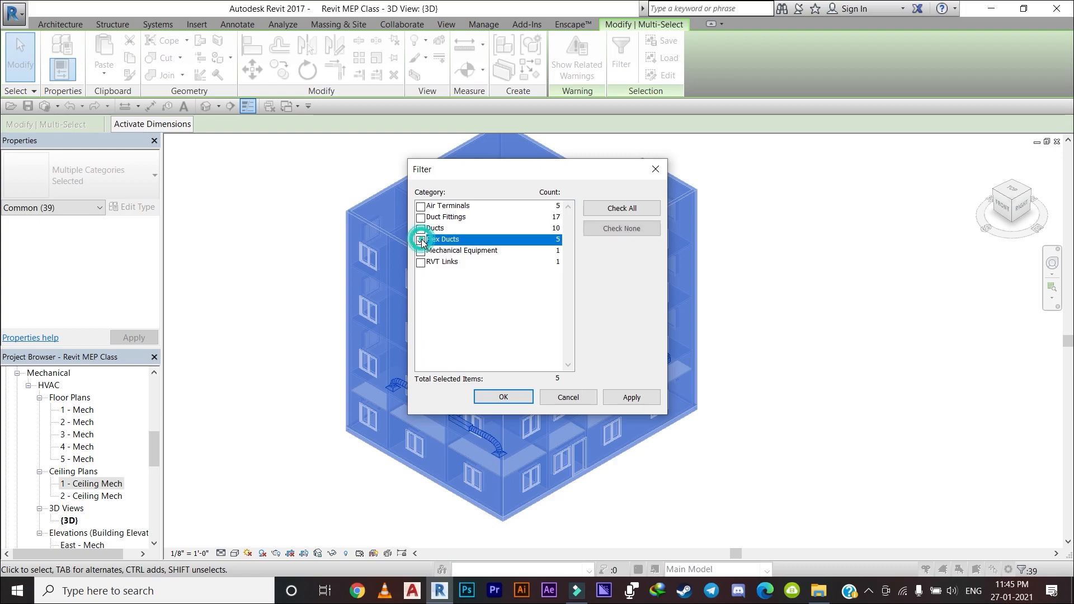
left_click(421, 228)
left_click(420, 218)
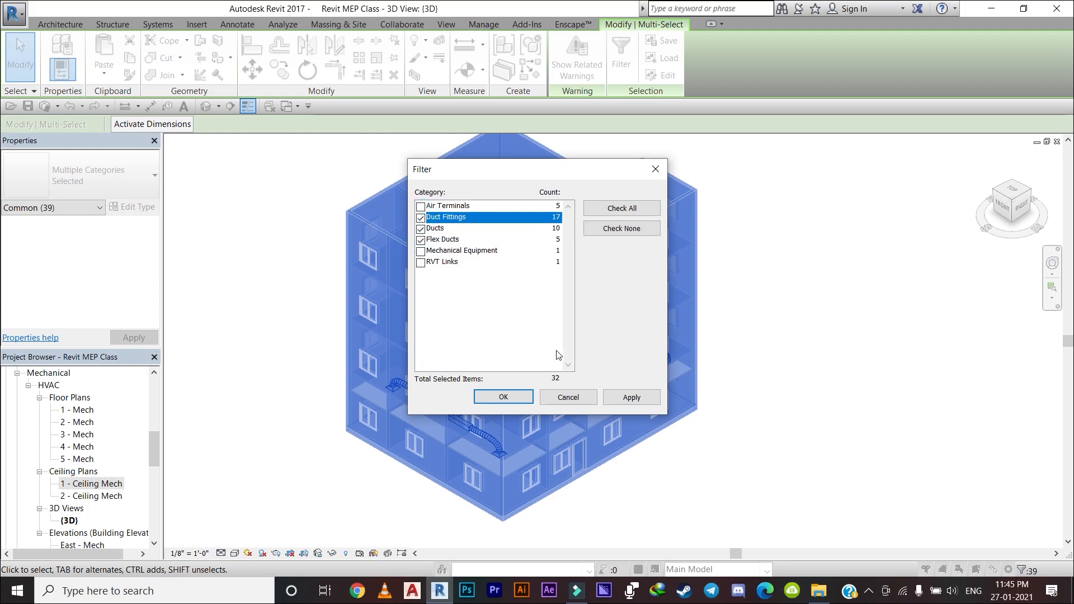
left_click(625, 398)
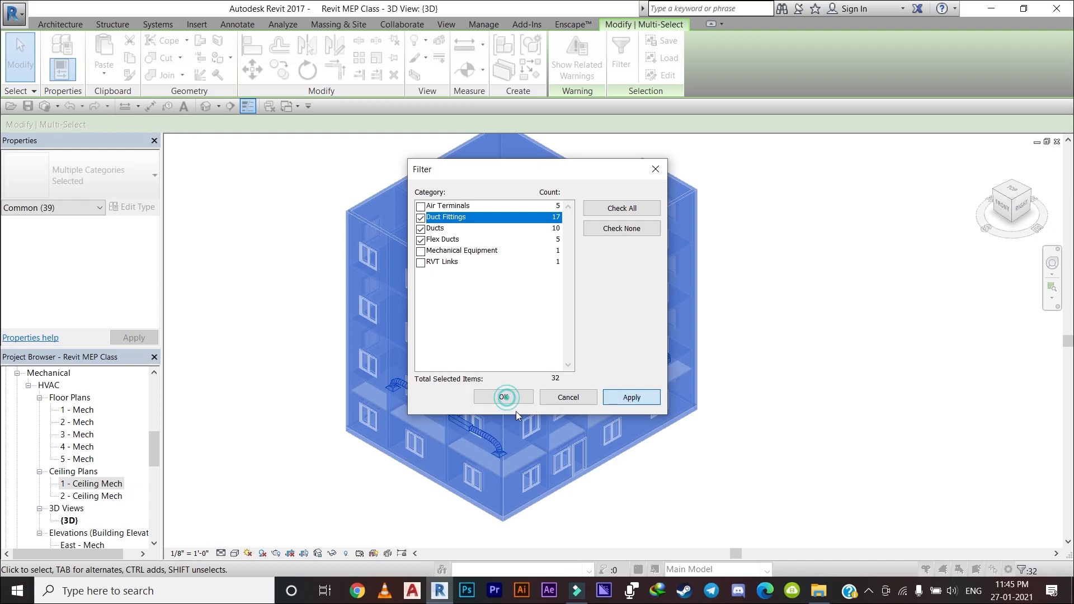
left_click(506, 399)
scroll(620, 377, "up", 3)
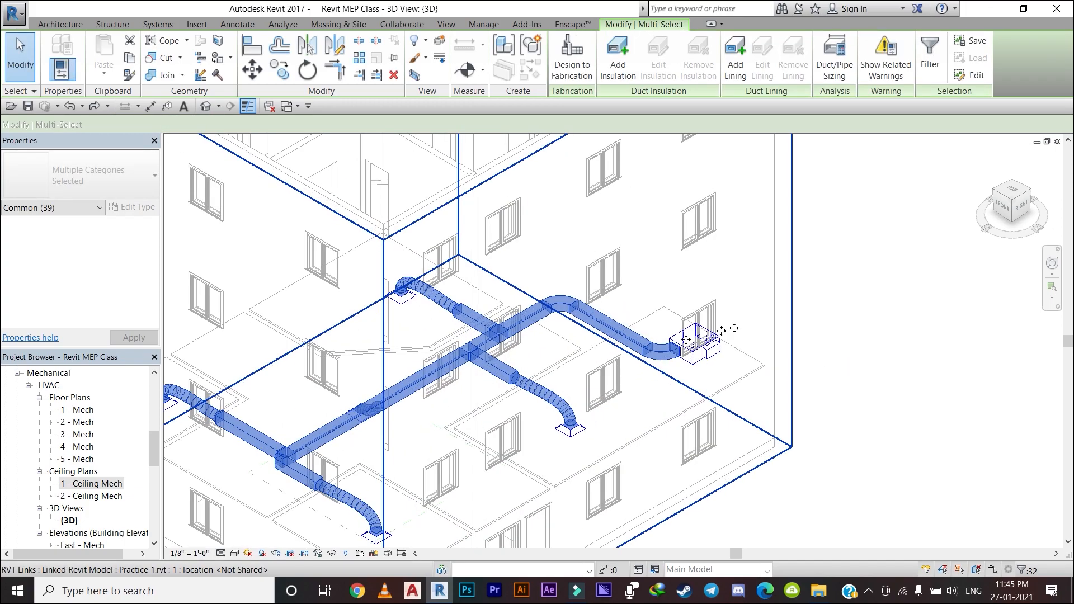
scroll(832, 312, "down", 1)
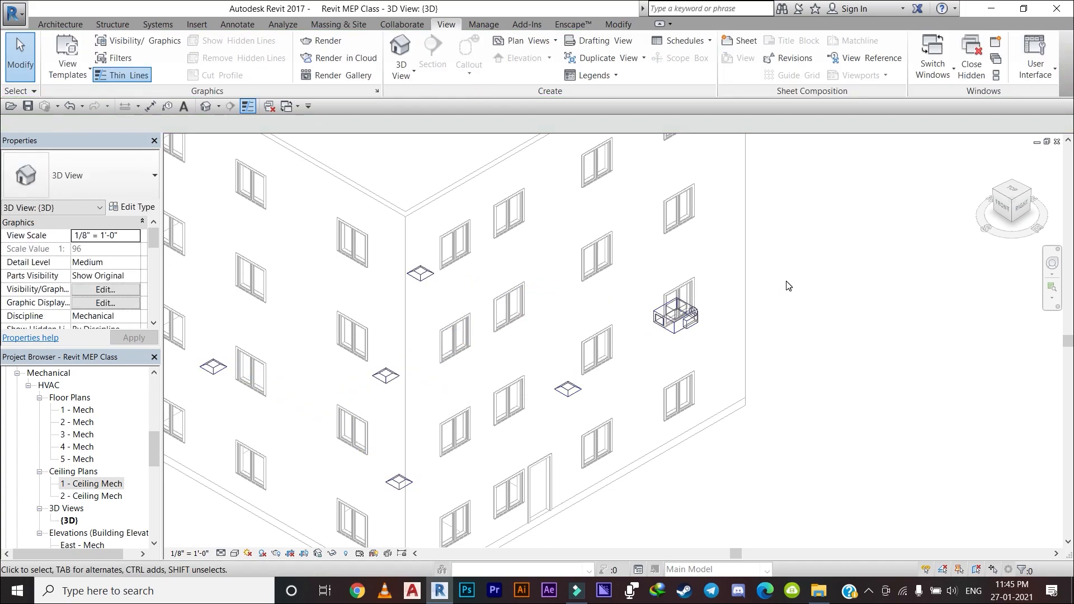
Return to the 1 - Ceiling Mech plan and bring up the VAV unit in the Conference room
scroll(603, 362, "down", 3)
scroll(603, 363, "up", 3)
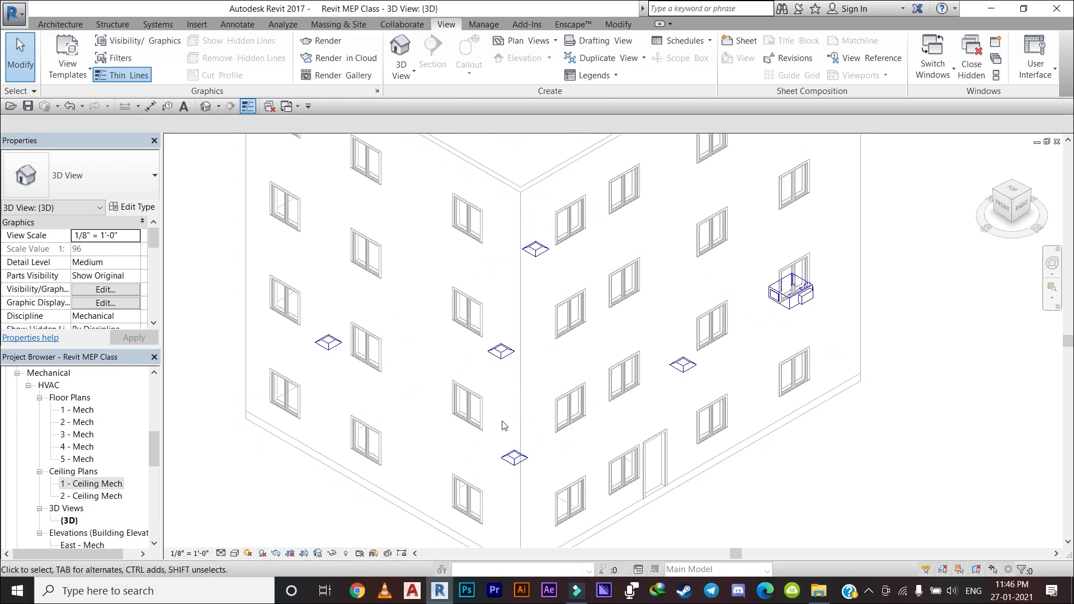
double_click(91, 484)
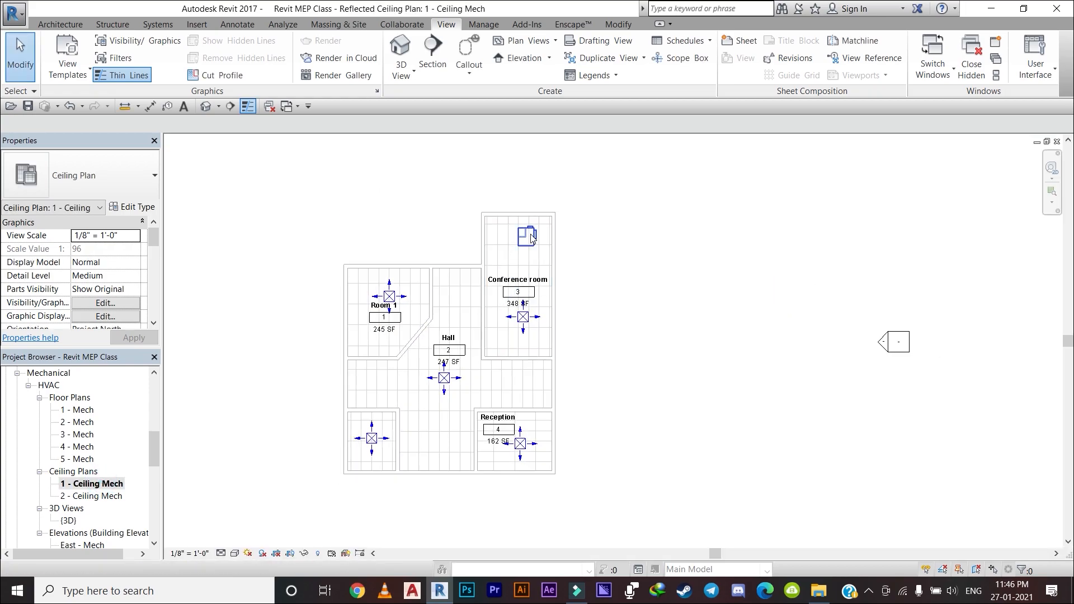
scroll(473, 327, "up", 6)
middle_click_drag(475, 324, 547, 338)
scroll(542, 284, "down", 4)
scroll(554, 314, "up", 2)
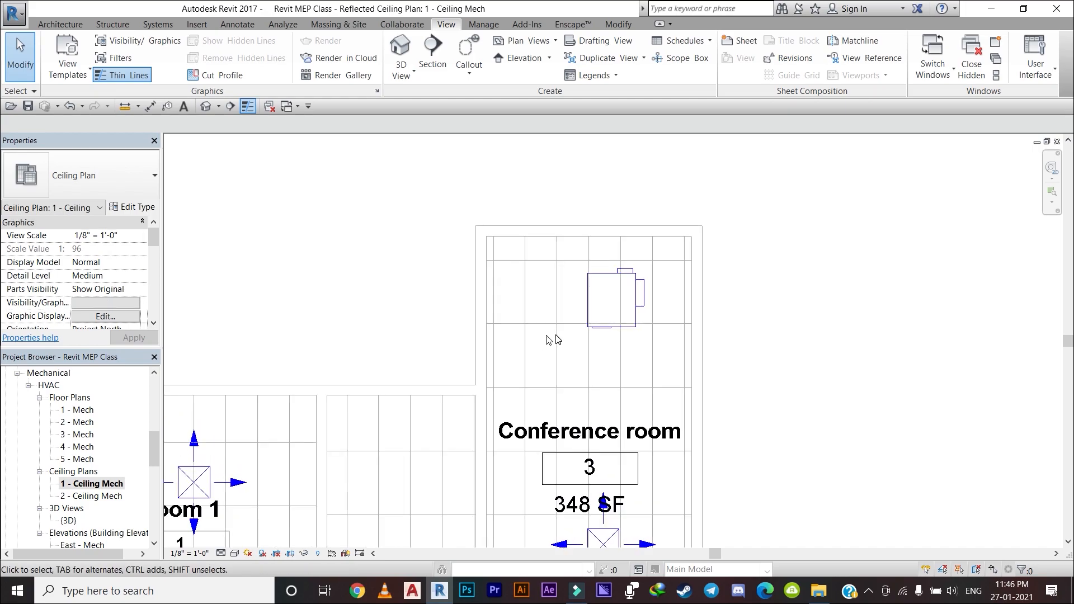
left_click(601, 322)
scroll(603, 344, "up", 4)
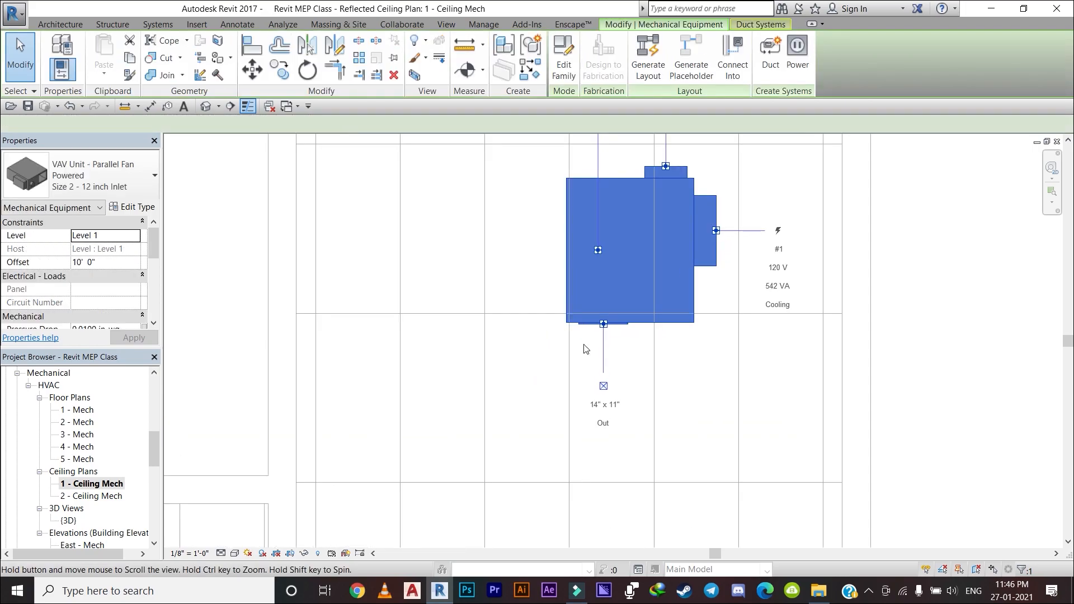
scroll(583, 352, "down", 2)
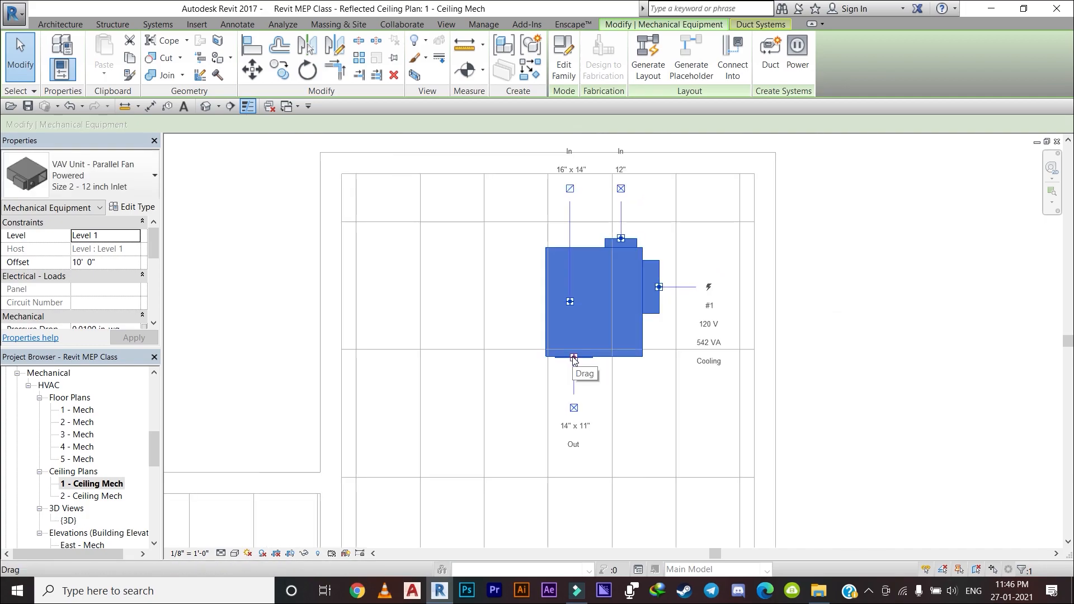
left_click_drag(573, 377, 594, 440)
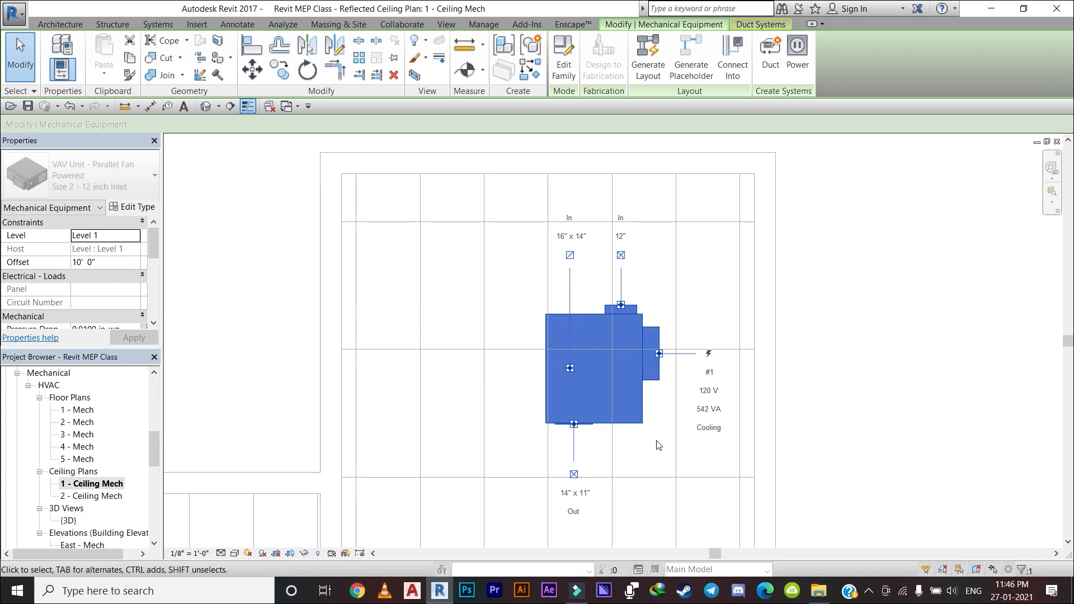
key("ctrl+z")
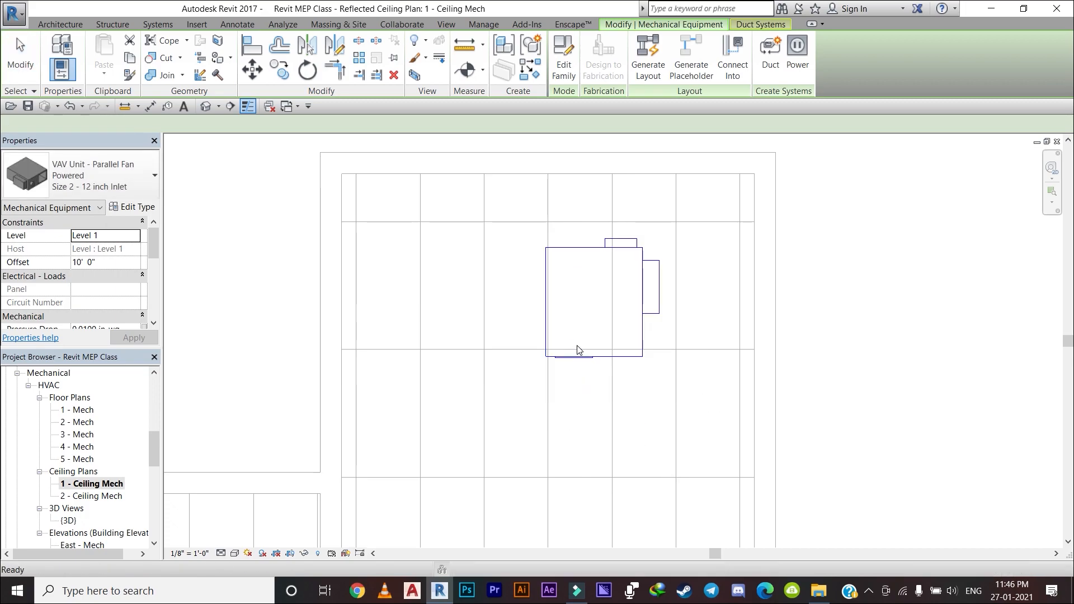
Draw a short 14 x 11 inch rectangular duct at 10' 0" offset straight out of the VAV unit's Out connector
left_click(575, 357)
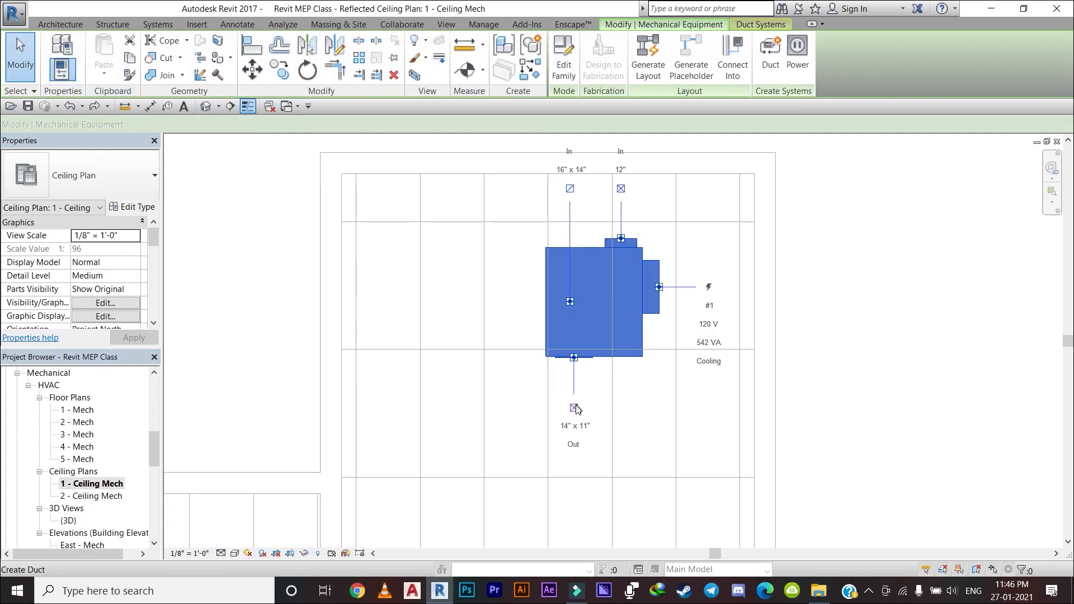
left_click(575, 408)
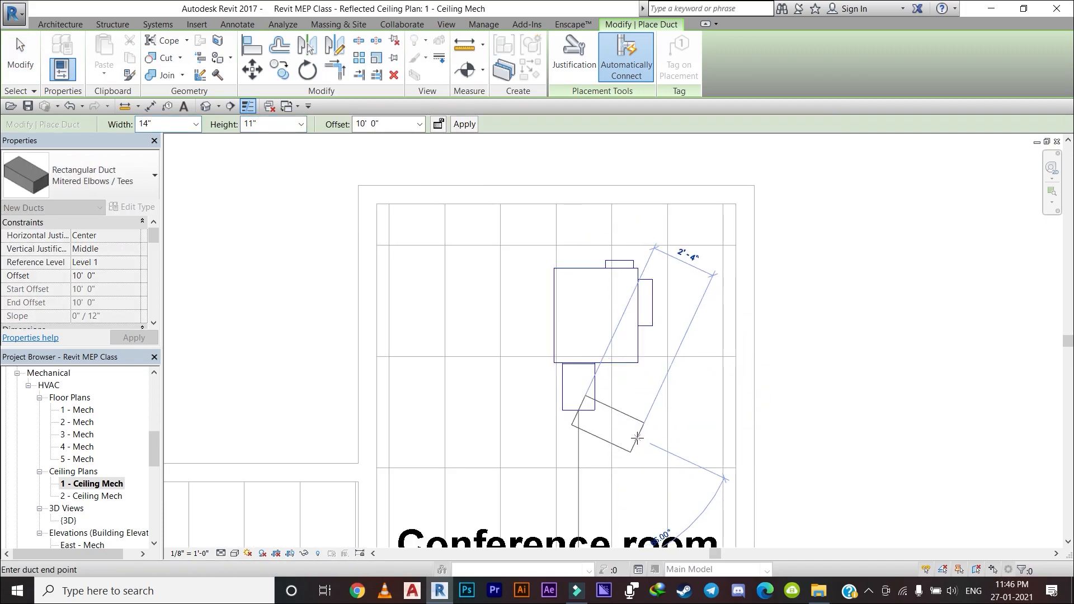
key("Escape")
scroll(638, 442, "up", 1)
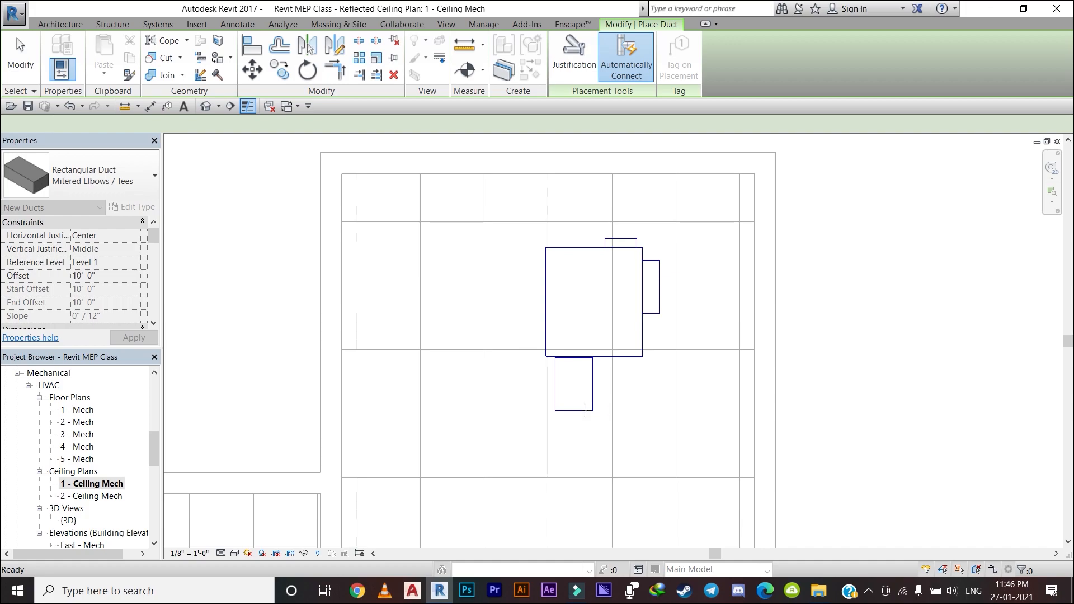
left_click(583, 399)
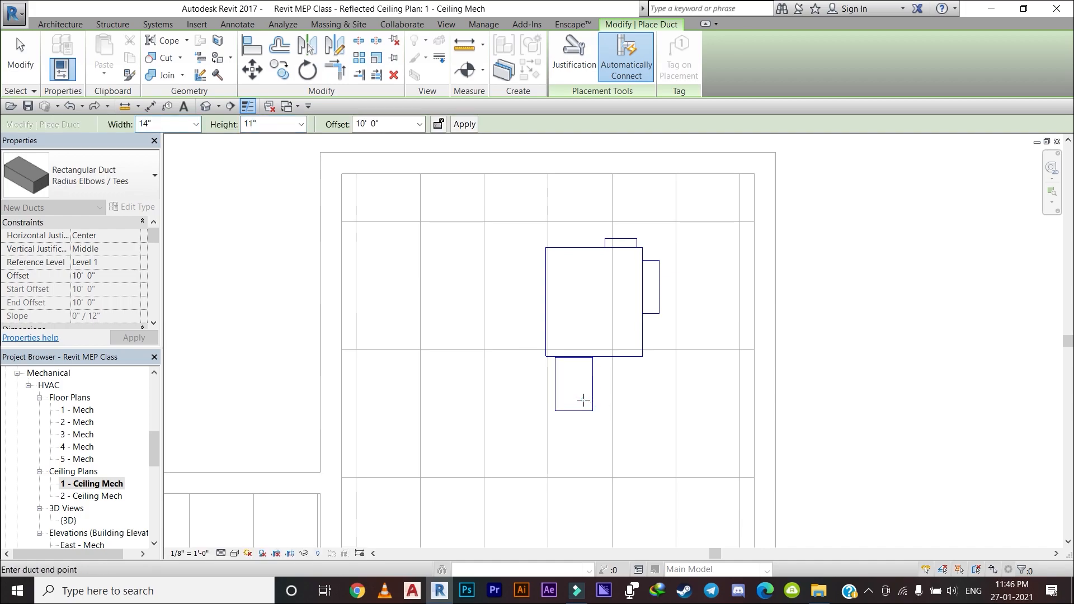
key("Escape")
key("Escape")
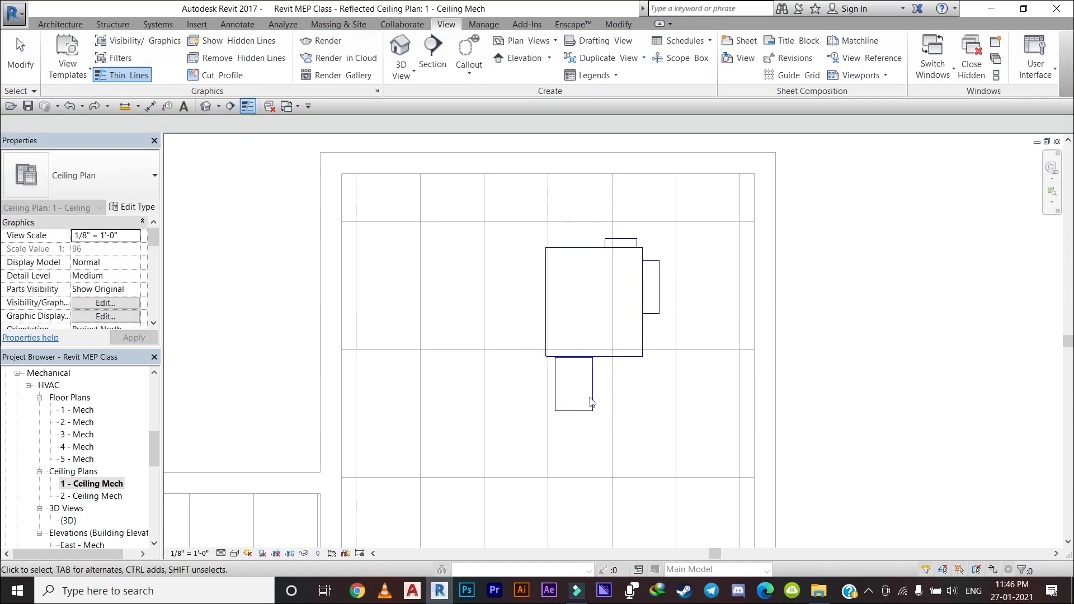
Delete the short duct attached to the VAV unit's Out connector
left_click(596, 407)
key("Delete")
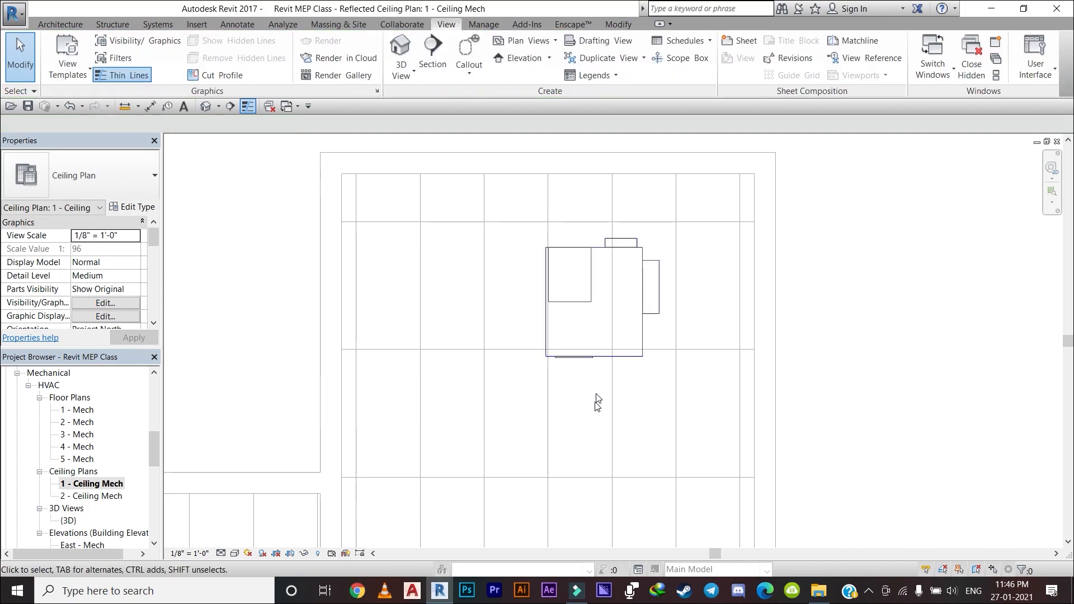
left_click(601, 358)
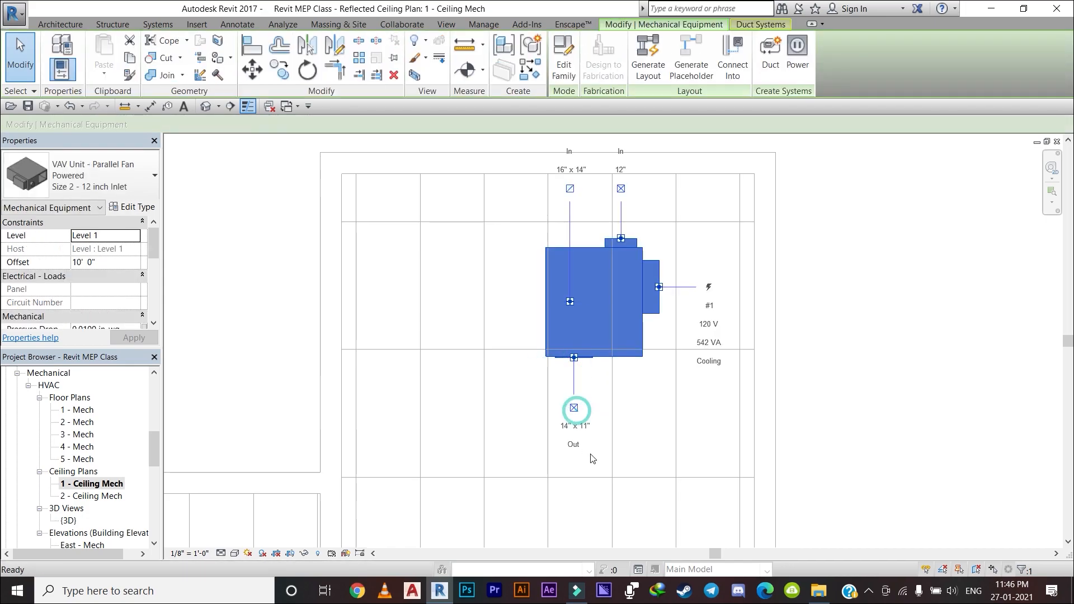
left_click(580, 417)
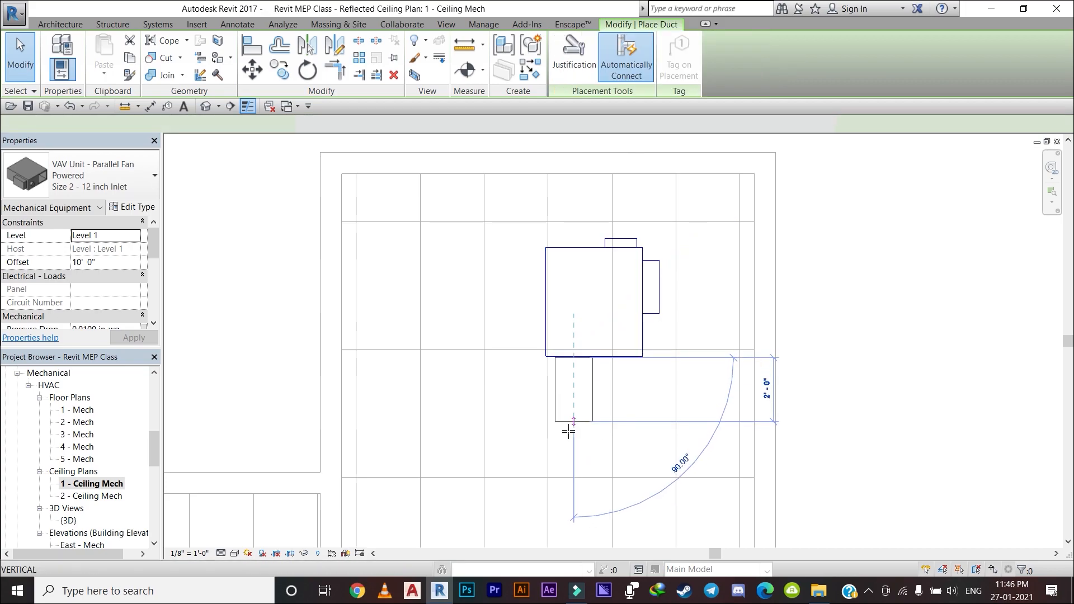
scroll(576, 434, "down", 2)
middle_click_drag(588, 413, 614, 226)
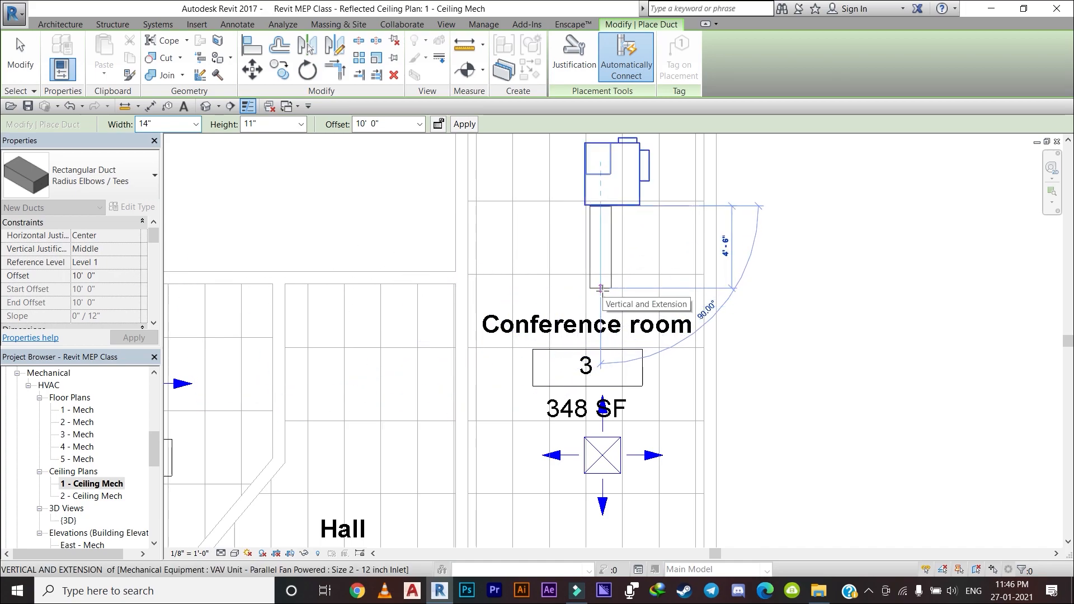
key("Escape")
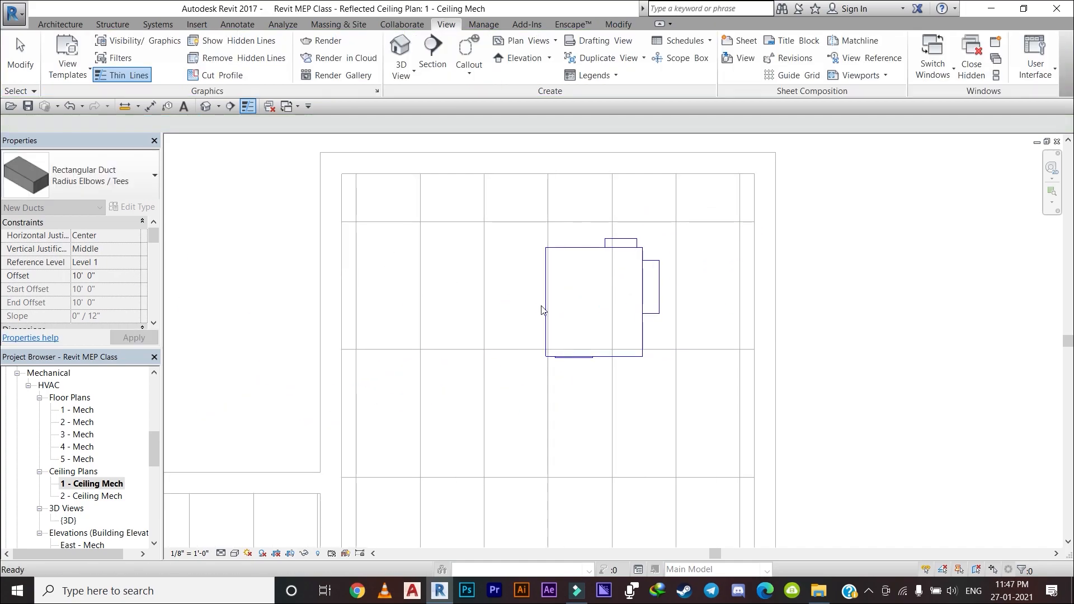
scroll(543, 311, "down", 2)
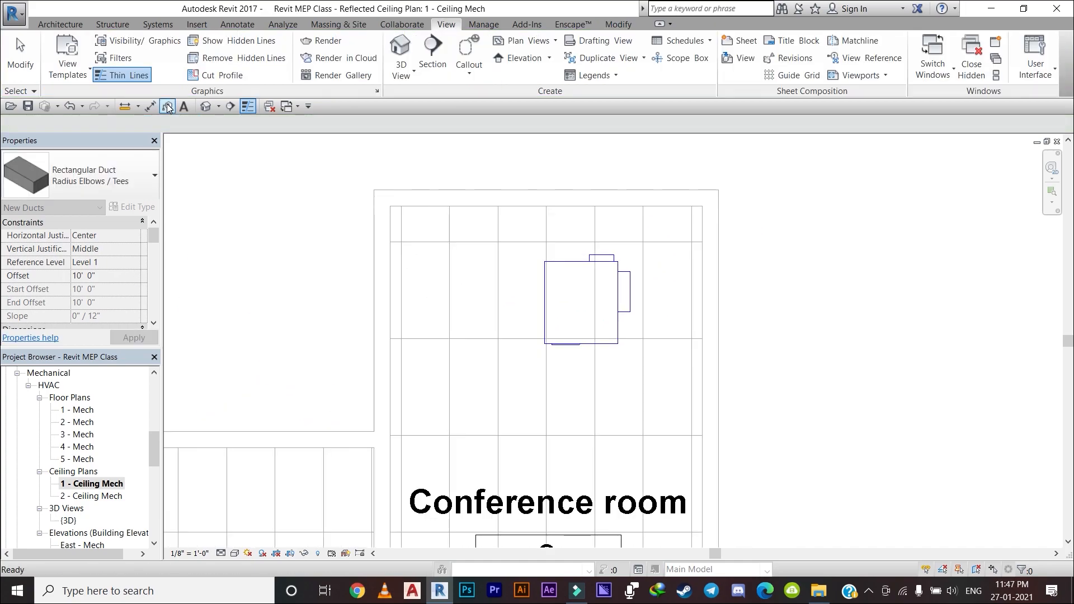
key("Escape")
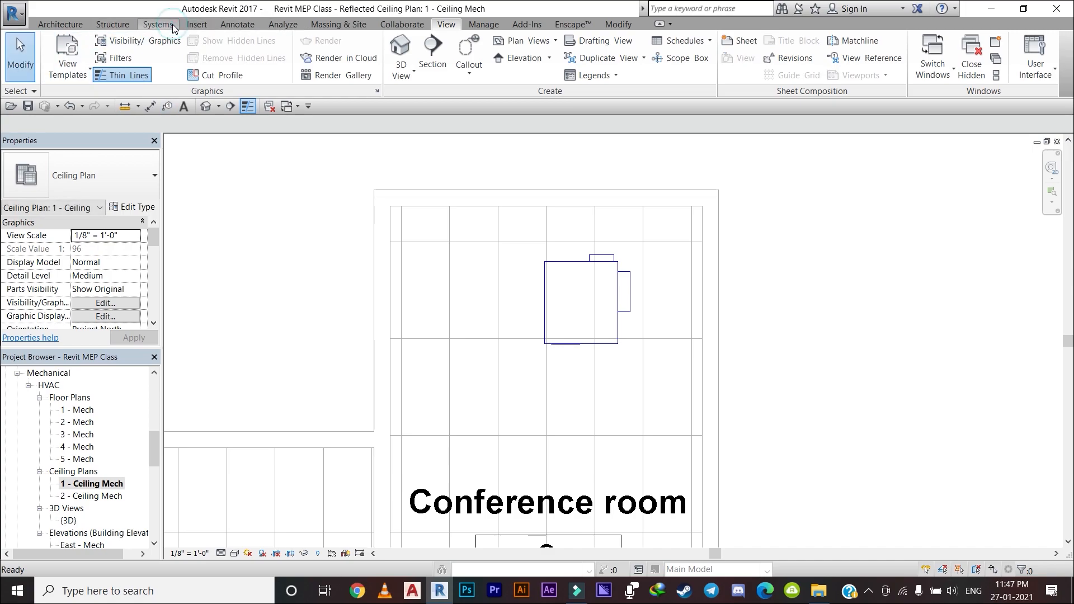
Review the available duct types in the Duct command and try starting a 14 x 11 inch rectangular duct from the VAV unit's outlet
left_click(158, 24)
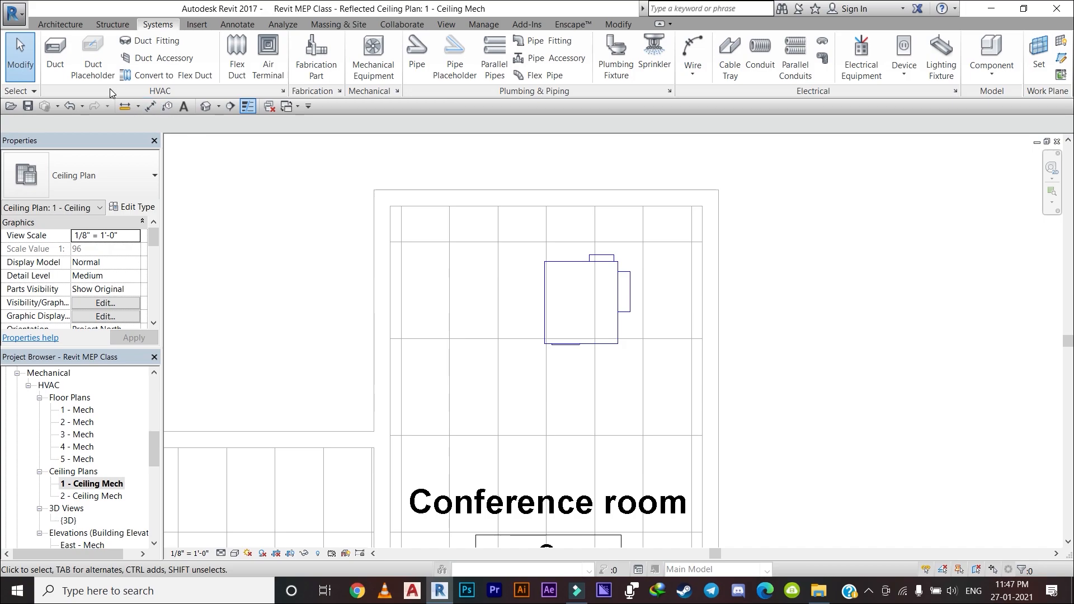
left_click(55, 54)
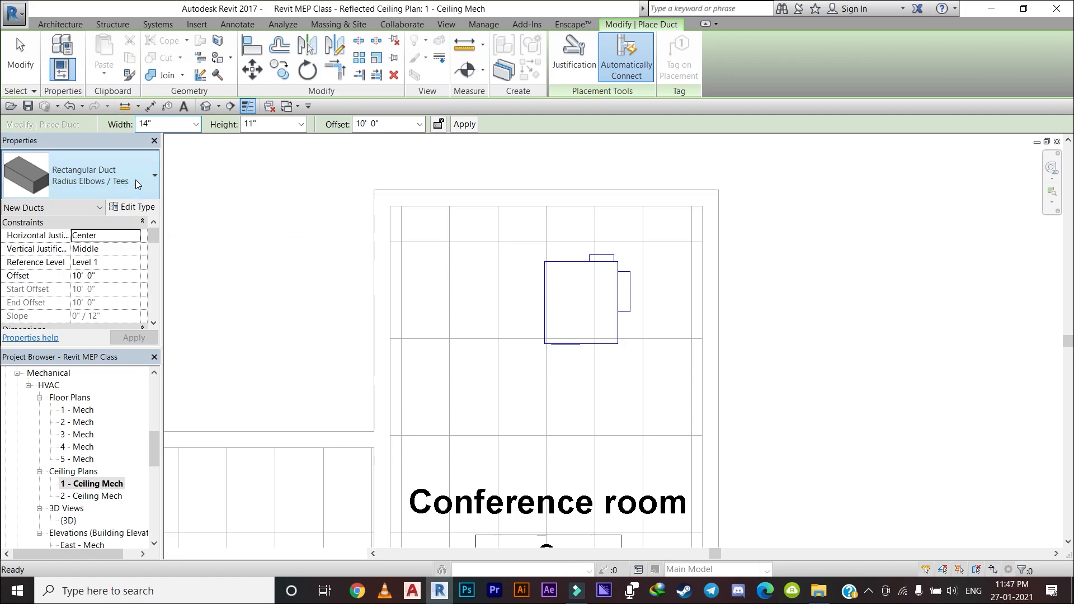
left_click(136, 180)
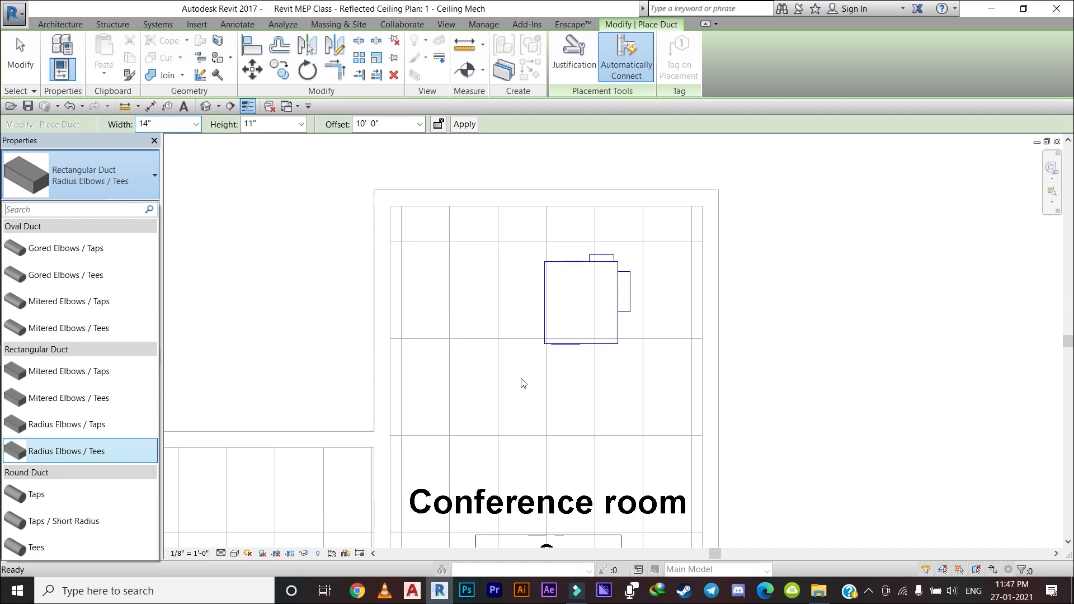
scroll(535, 379, "up", 3)
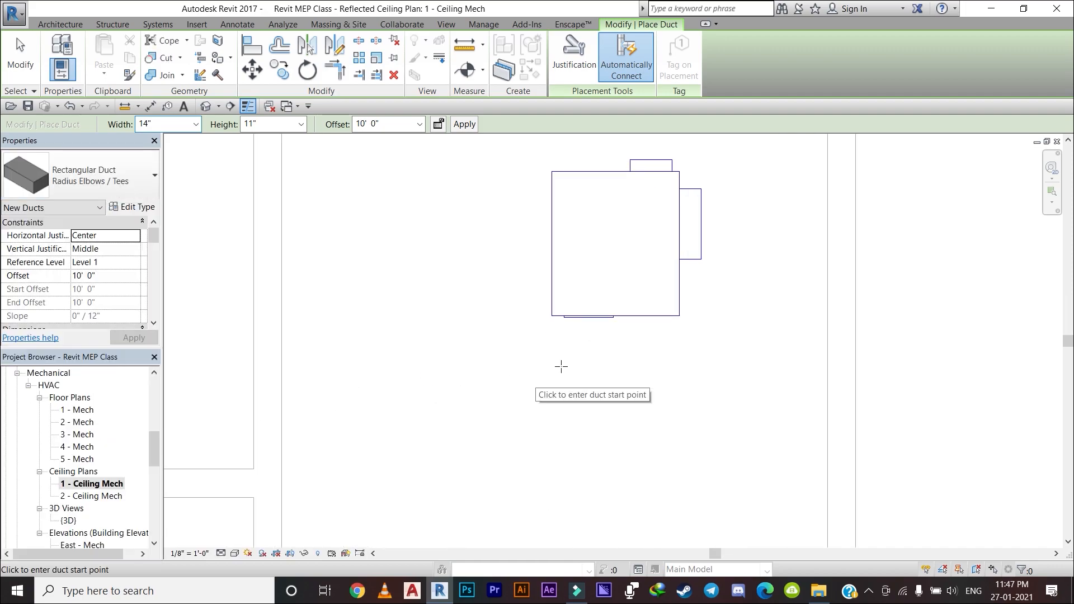
left_click(589, 317)
scroll(584, 384, "down", 2)
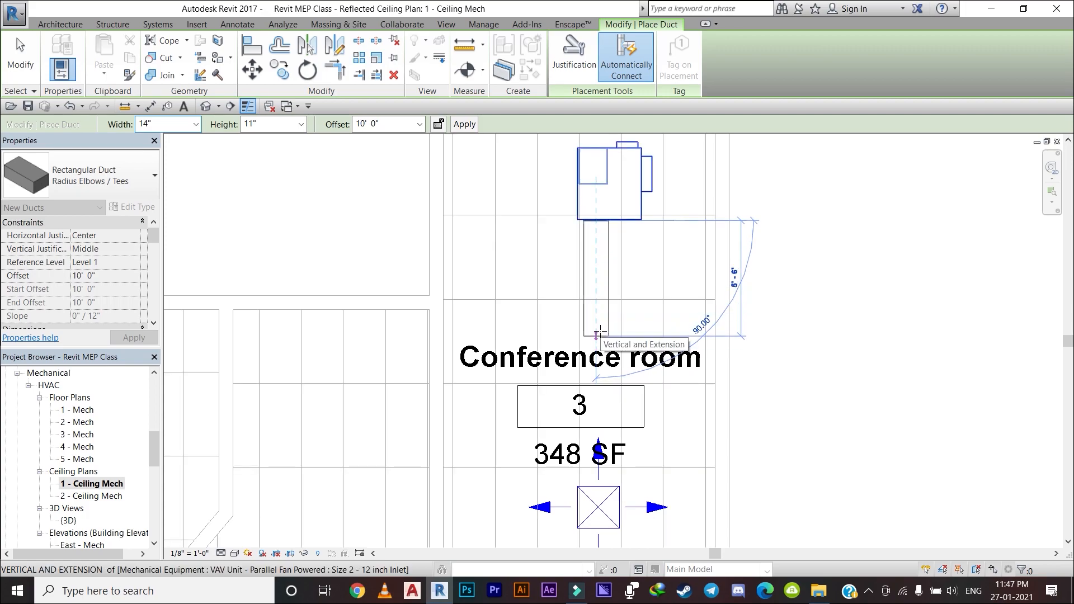
key("Escape")
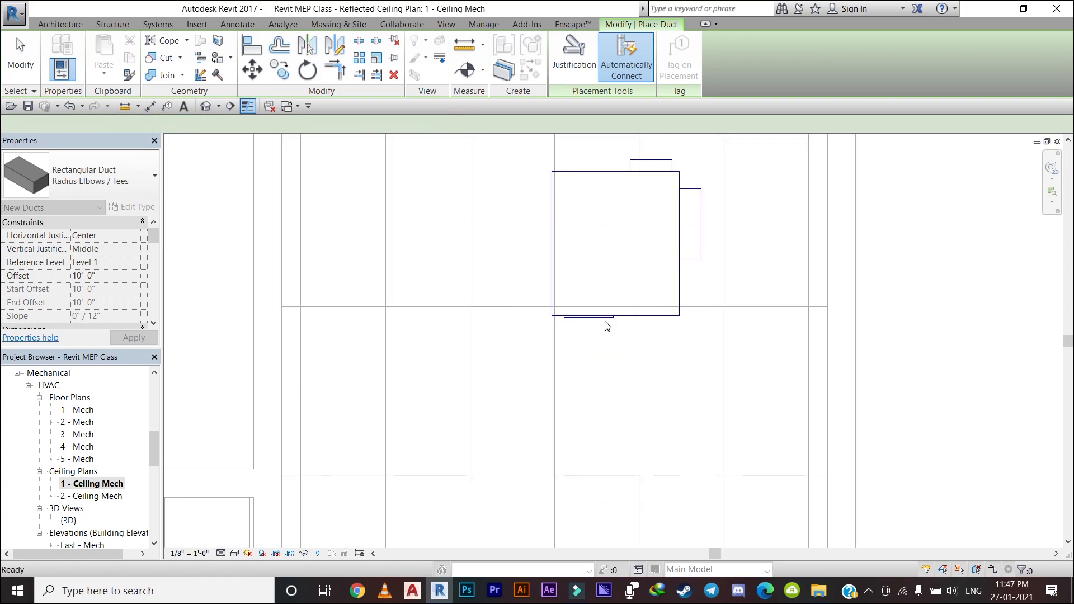
scroll(606, 344, "down", 3)
key("Escape")
Delete the space tags of the Hall, Conference room, Room 1 and Reception
middle_click_drag(616, 377, 650, 208)
scroll(601, 295, "down", 3)
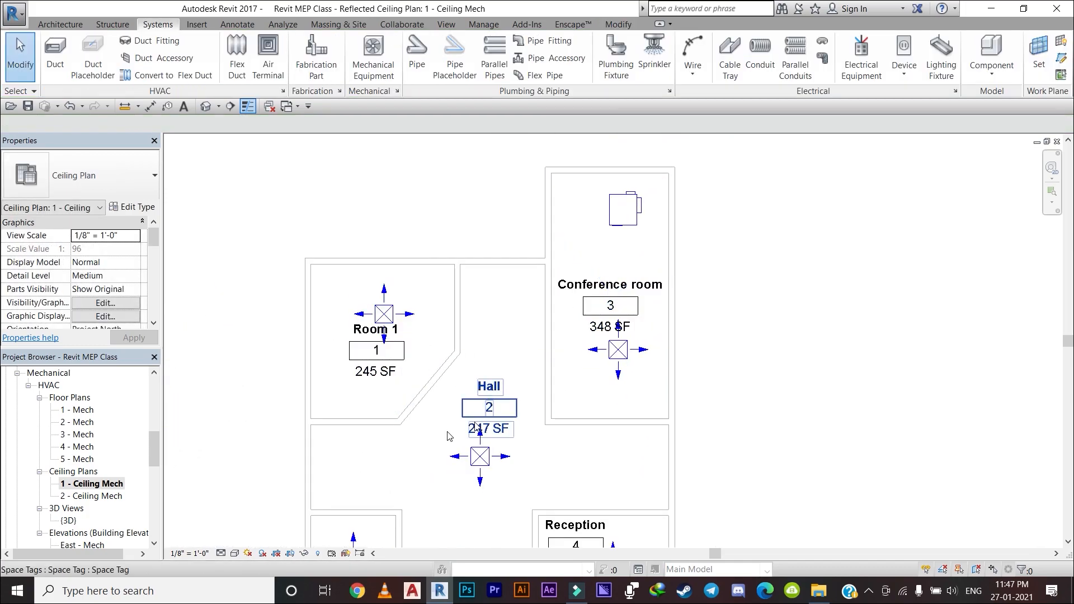
scroll(489, 382, "down", 2)
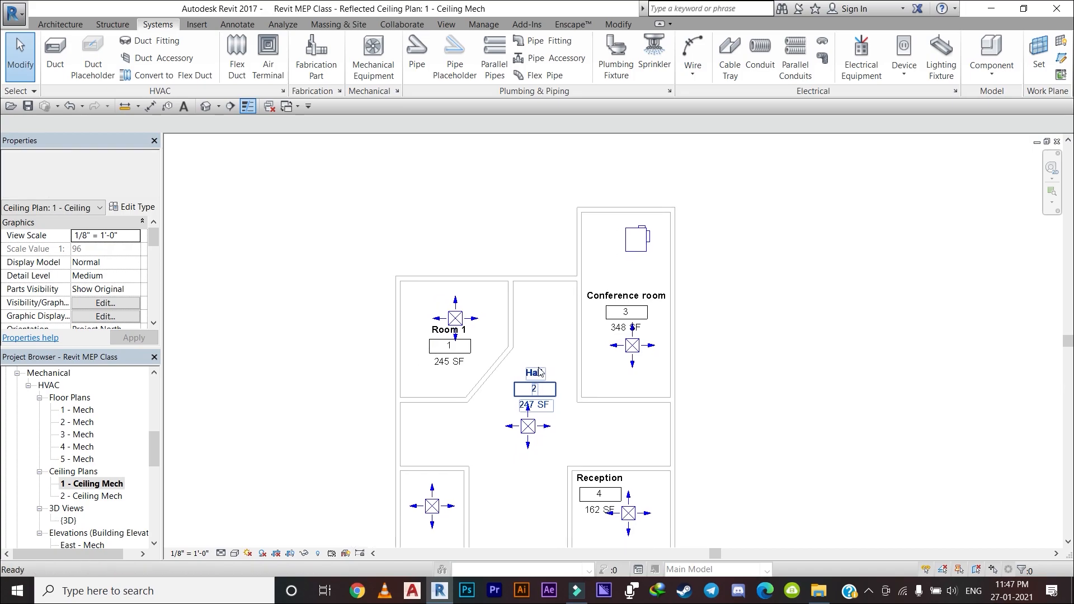
scroll(534, 374, "up", 1)
left_click(536, 374)
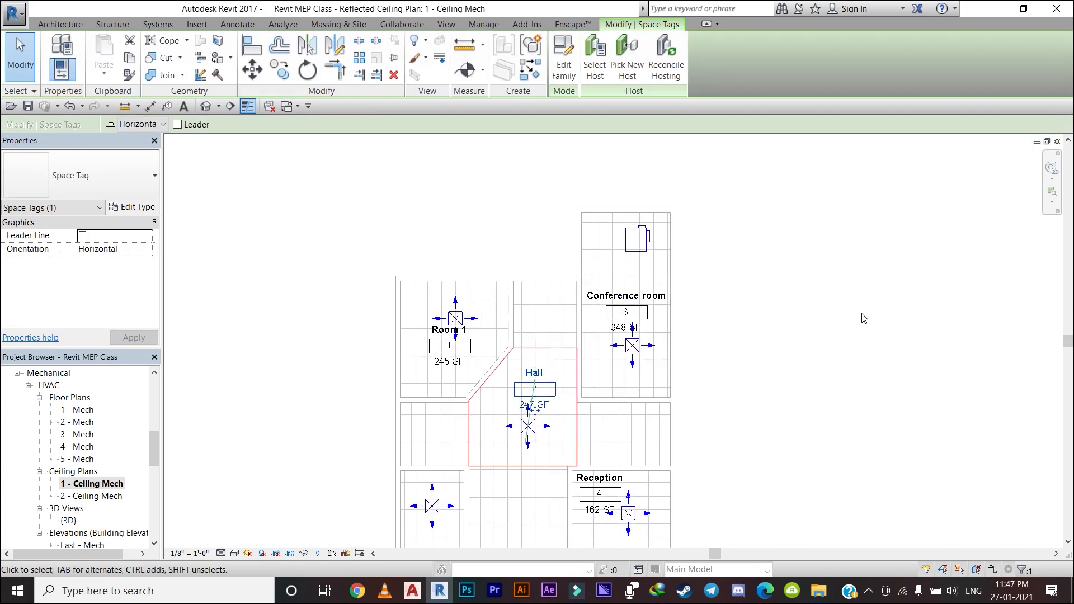
key("Delete")
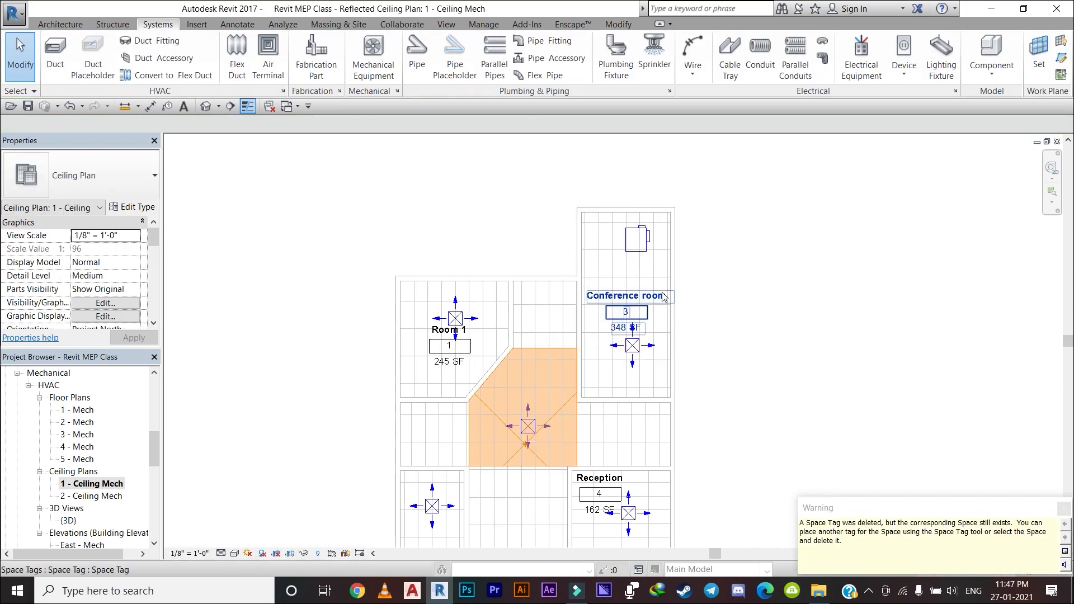
left_click(663, 296)
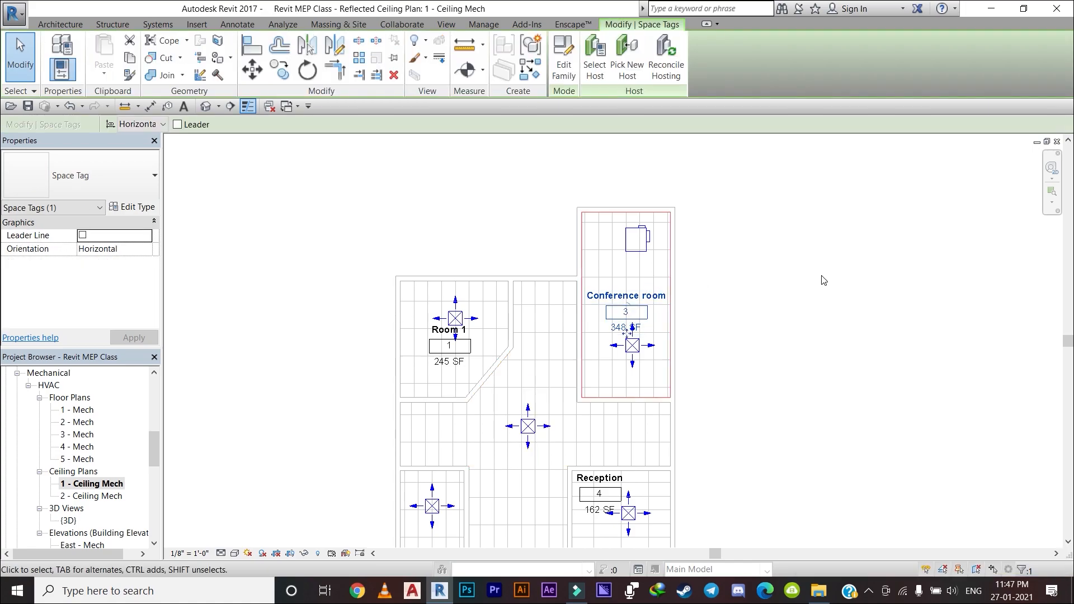
key("Delete")
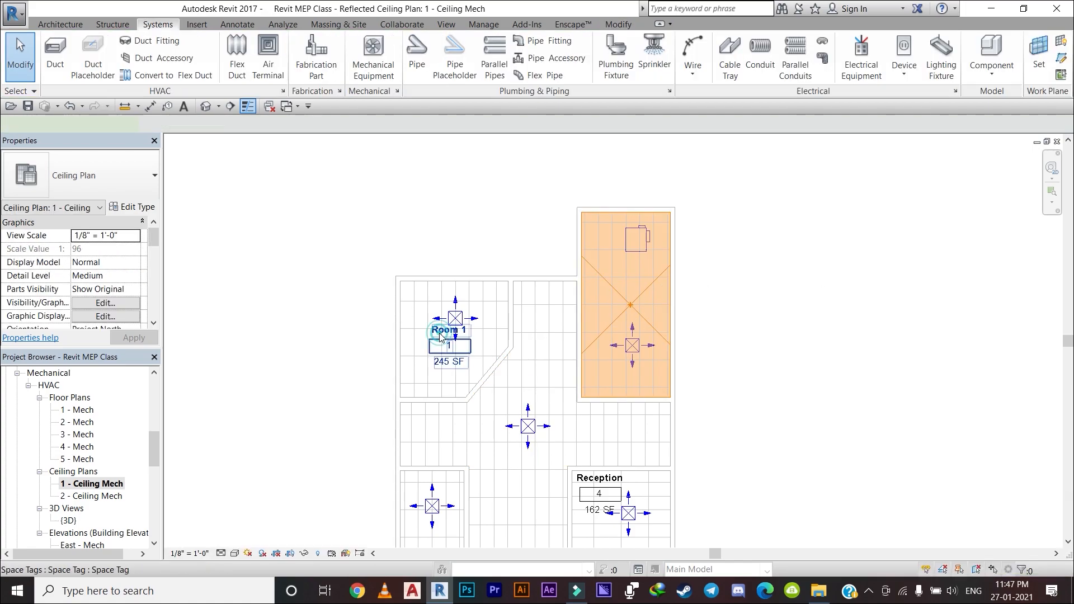
left_click(439, 336)
key("Delete")
scroll(448, 335, "down", 1)
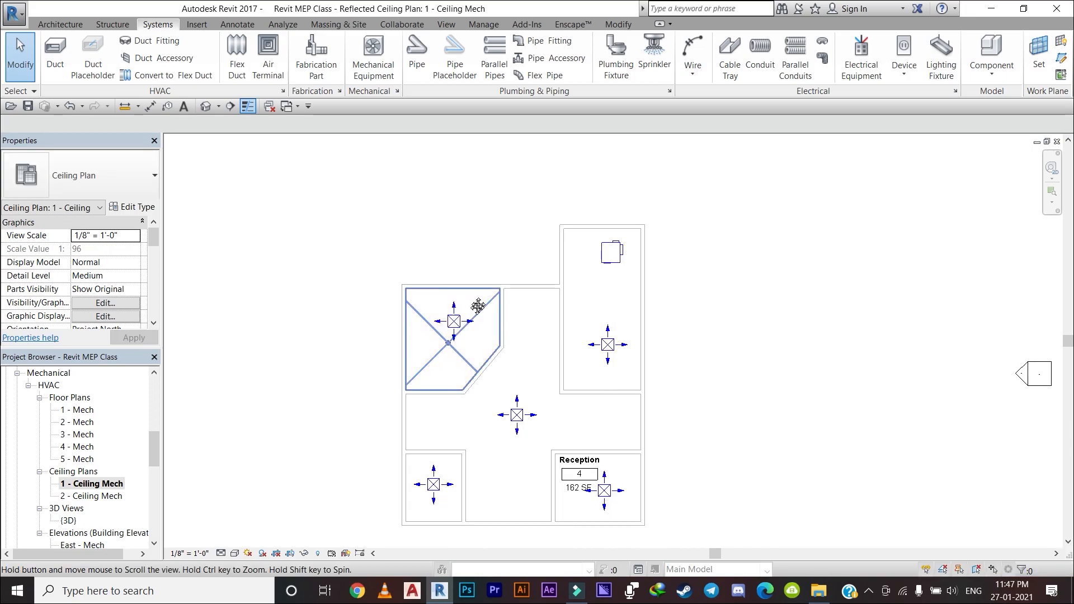
middle_click_drag(478, 306, 515, 223)
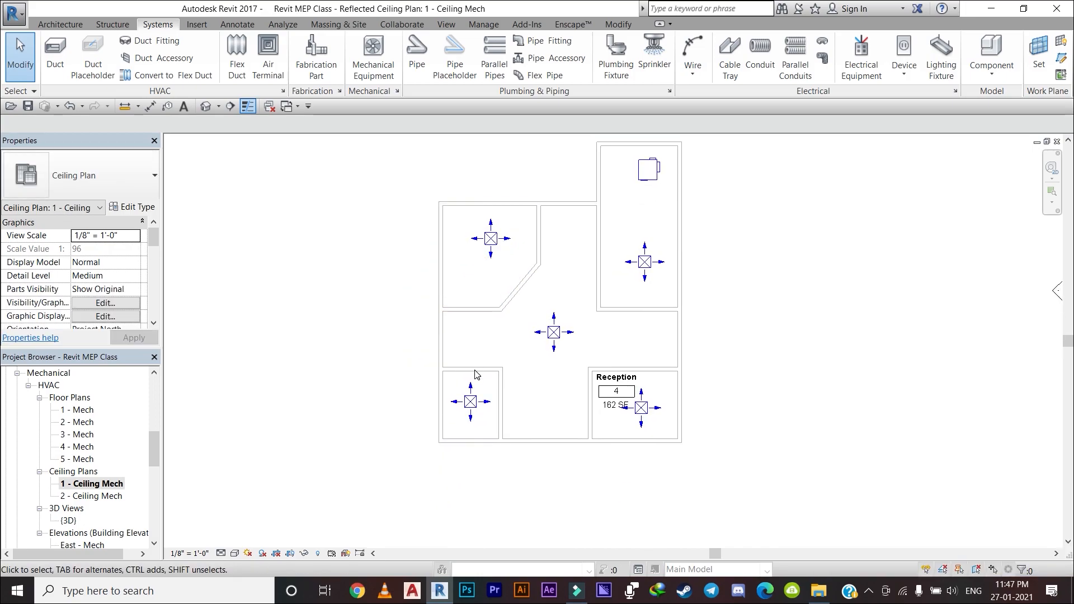
left_click(629, 385)
key("Delete")
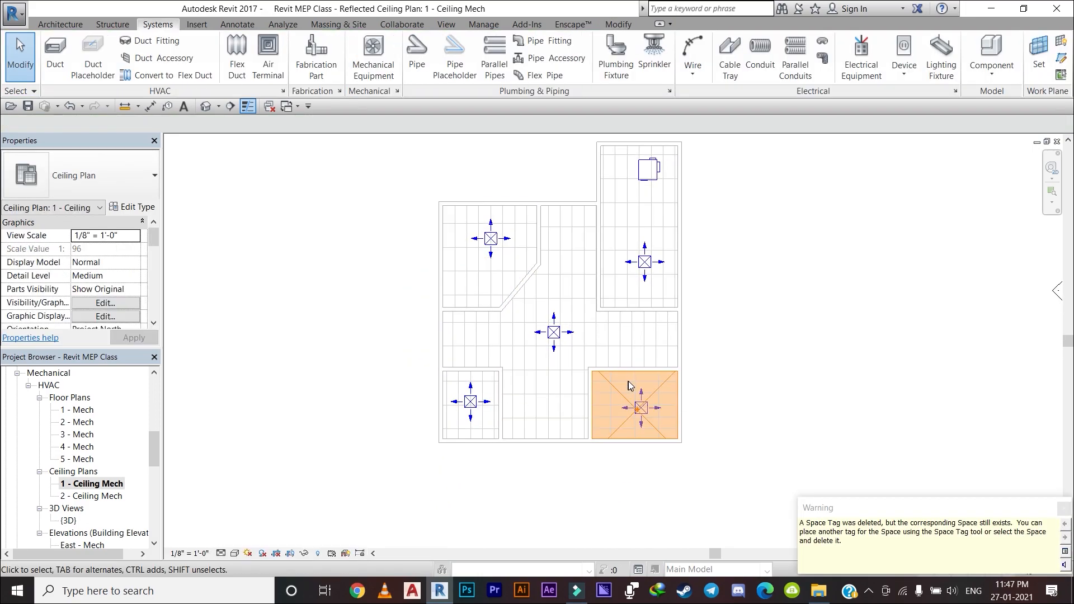
Draw a 14 x 11 inch rectangular duct about 8' 6" long at 10' 0" offset straight down from the VAV unit's outlet
scroll(699, 284, "up", 1)
middle_click_drag(706, 314, 692, 451)
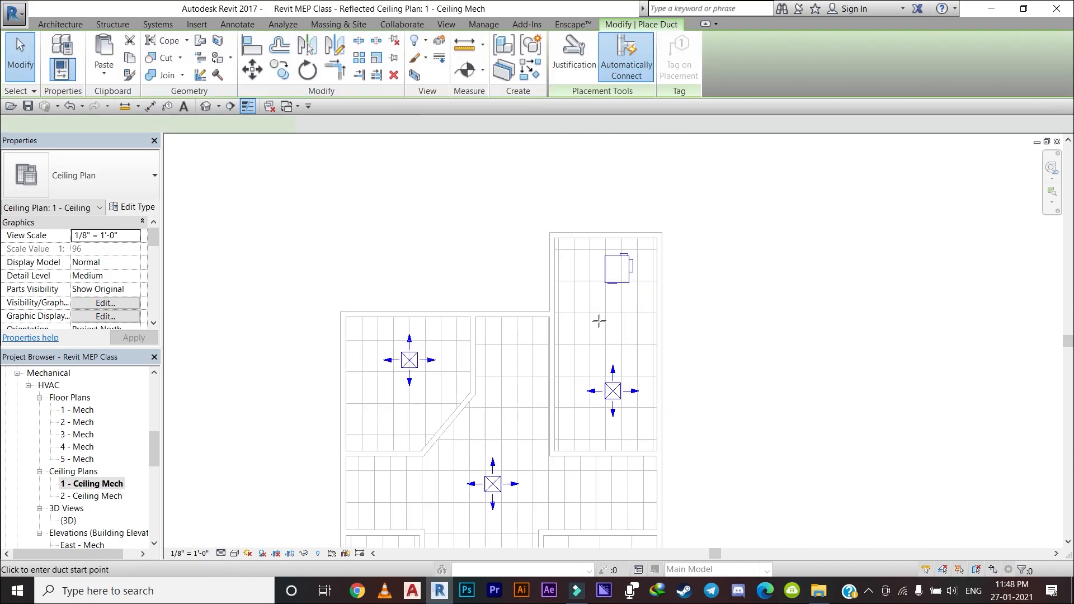
scroll(599, 319, "up", 2)
left_click(619, 256)
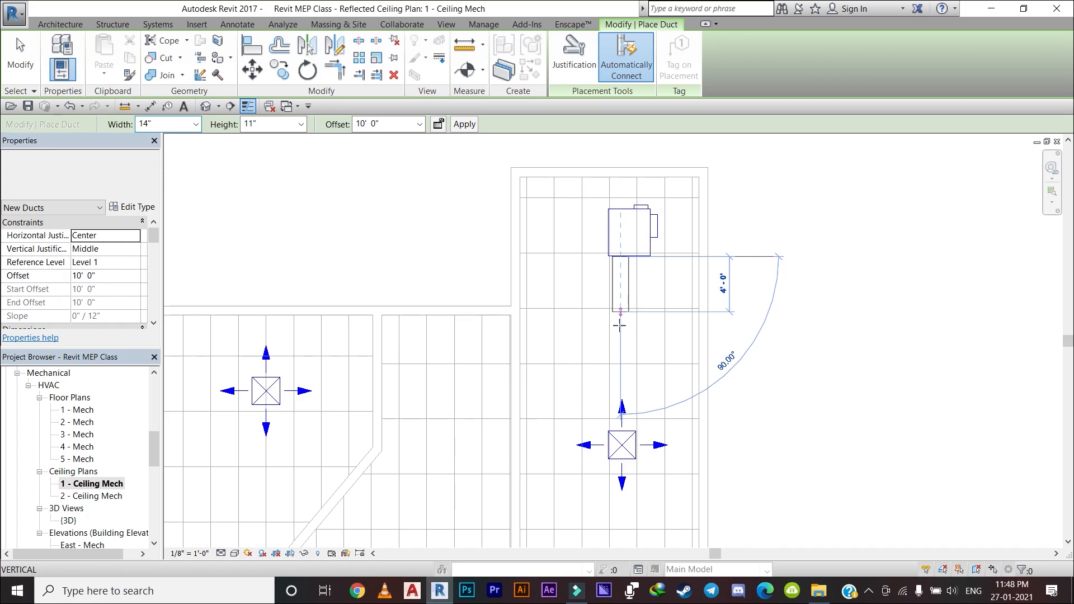
left_click(620, 373)
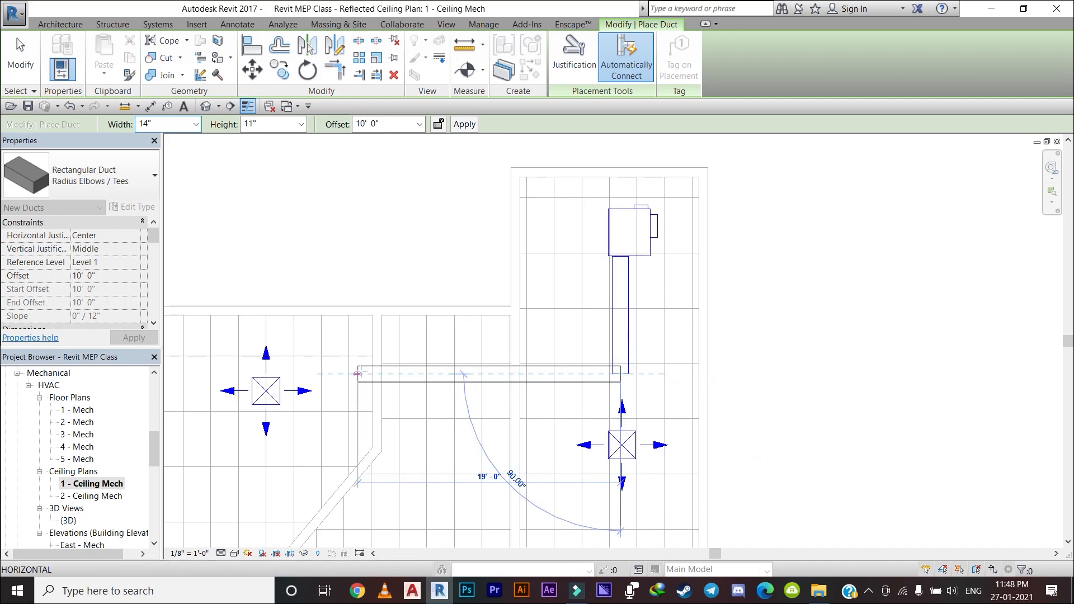
key("Escape")
left_click(620, 374)
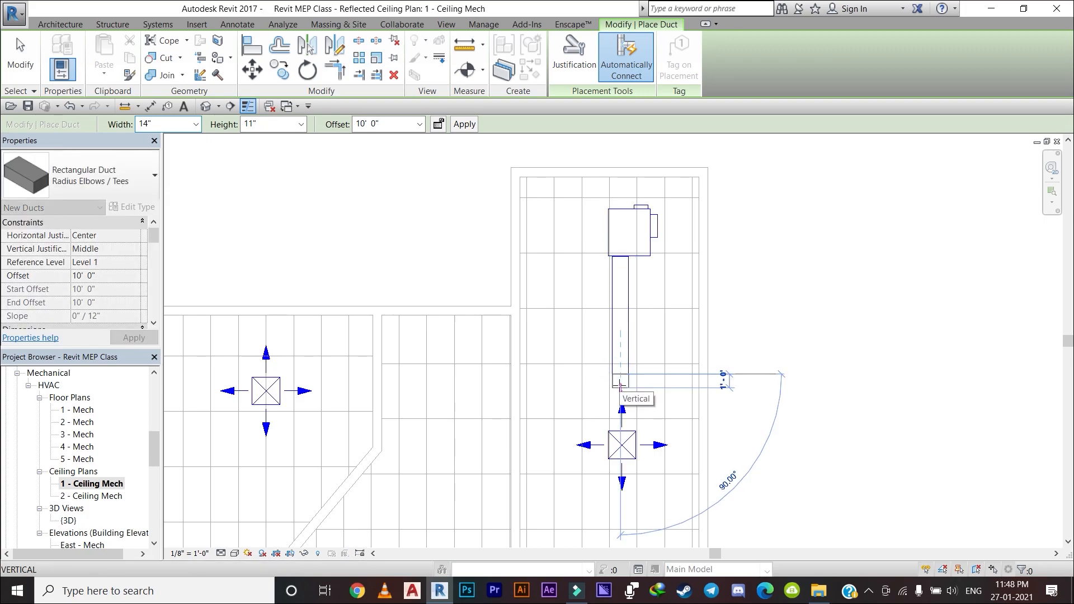
key("Escape")
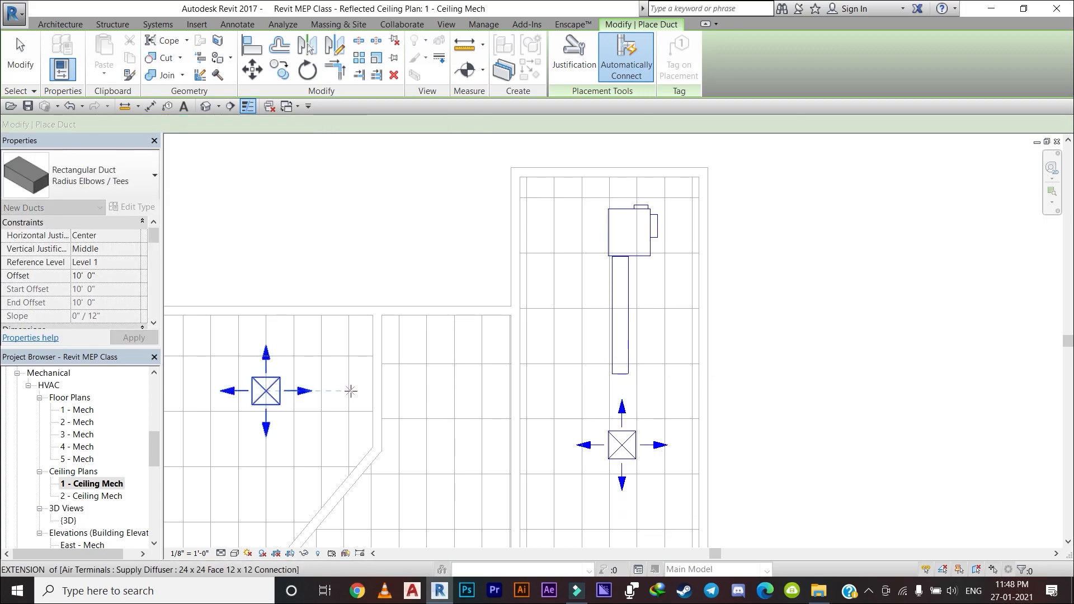
Draw a horizontal 14 x 11 inch duct about 19' 4" long, in line with the Room 1 diffuser, to just below the VAV duct's open end
left_click(350, 391)
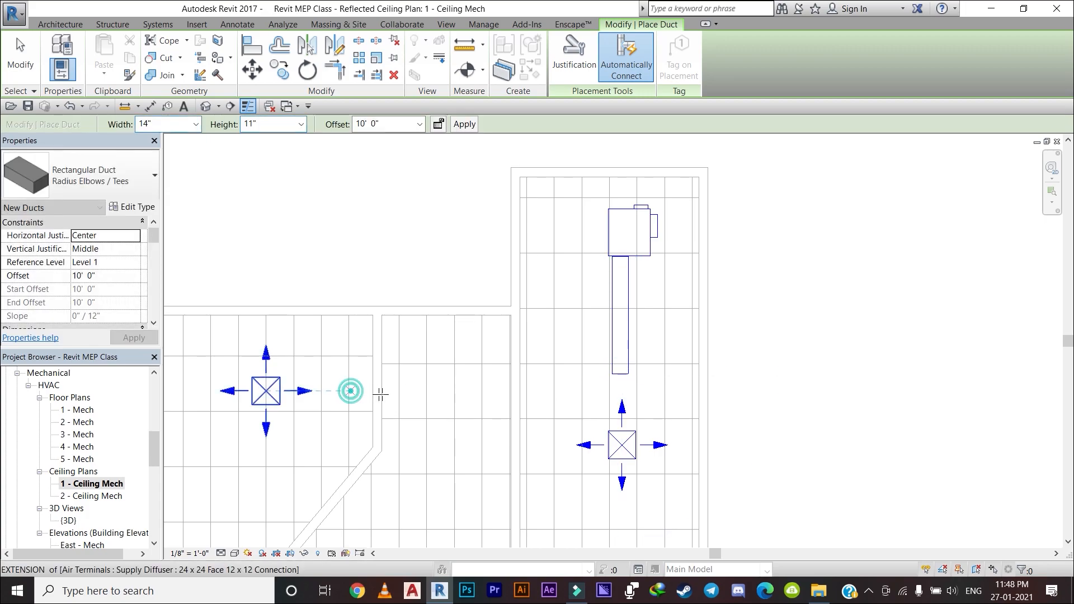
left_click(618, 391)
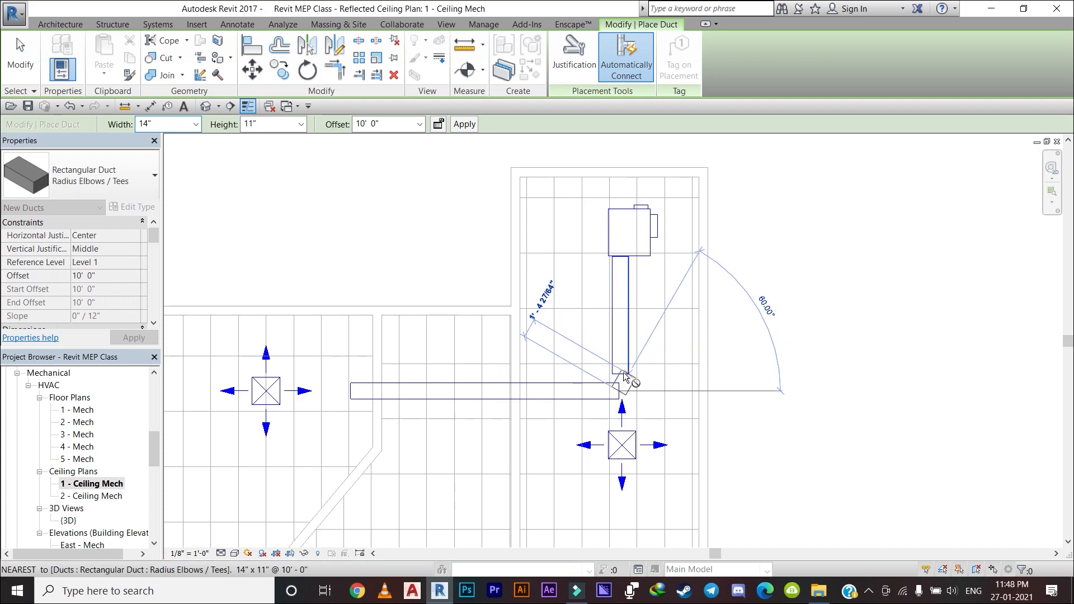
scroll(622, 370, "up", 5)
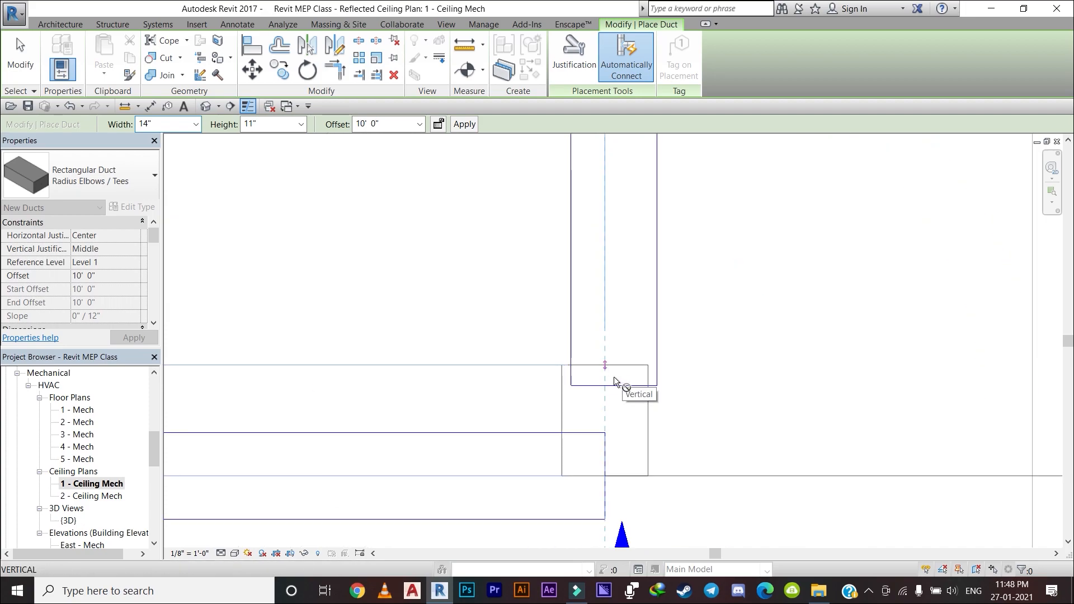
key("Escape")
key("Escape")
scroll(643, 347, "down", 8)
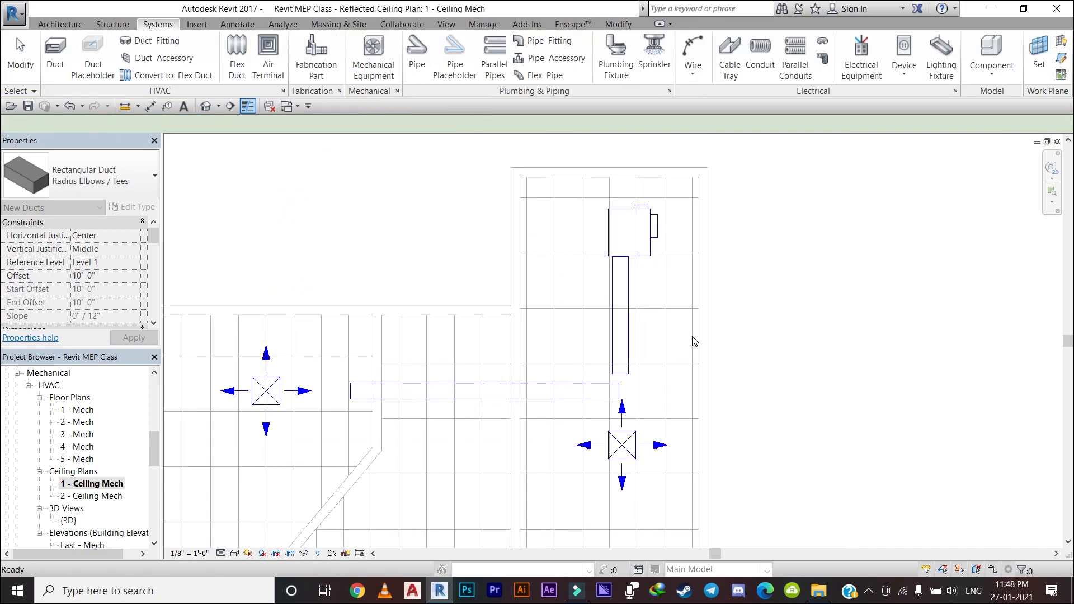
Check the size and offset of the horizontal duct and of the vertical duct from the VAV unit
scroll(616, 370, "up", 3)
left_click(613, 374)
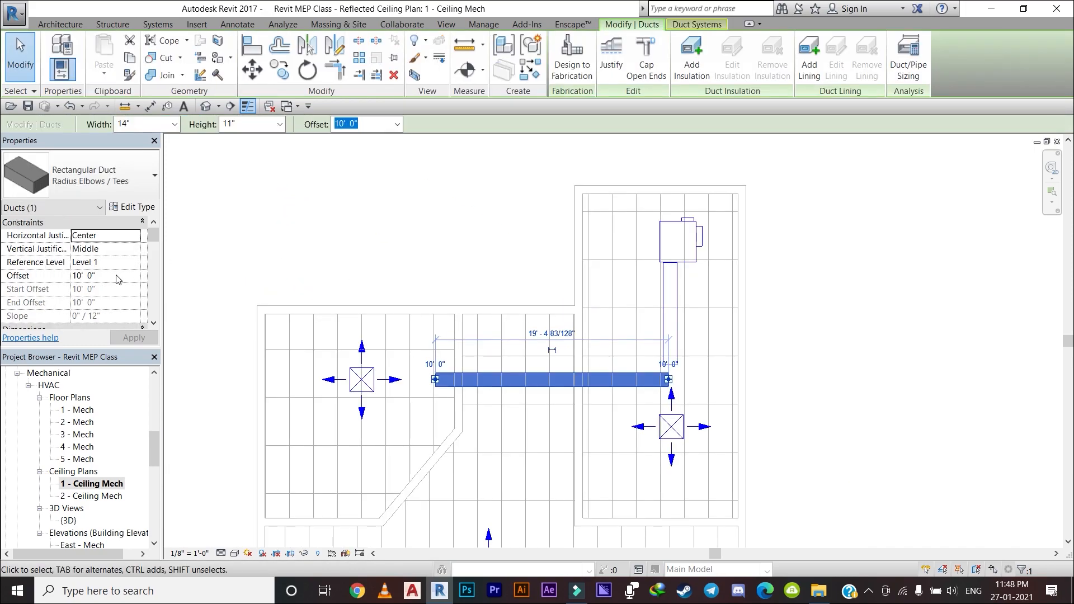
scroll(117, 278, "down", 3)
scroll(116, 278, "up", 3)
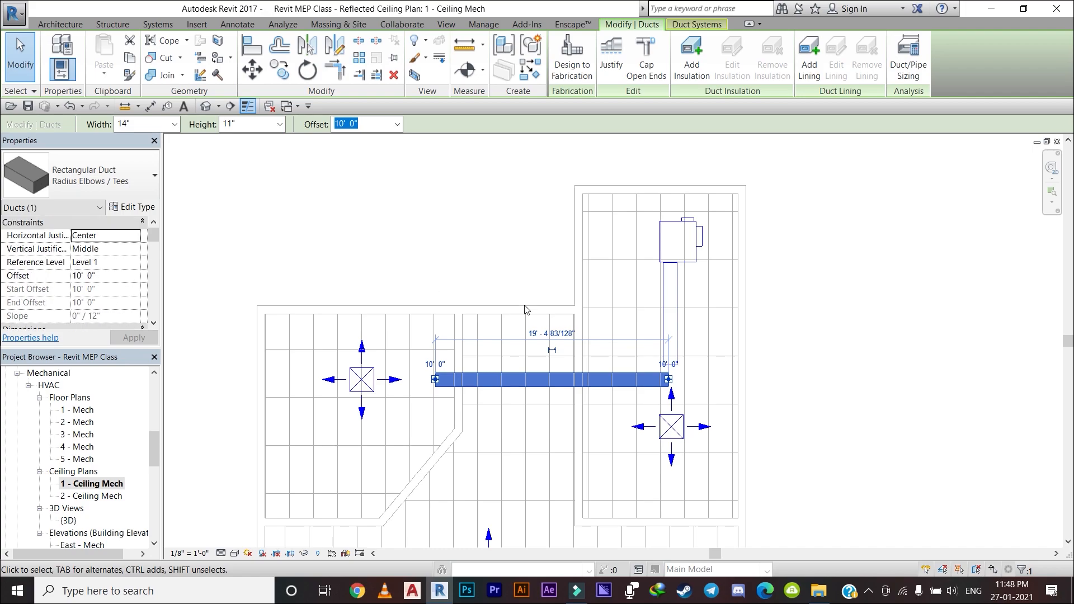
left_click(666, 321)
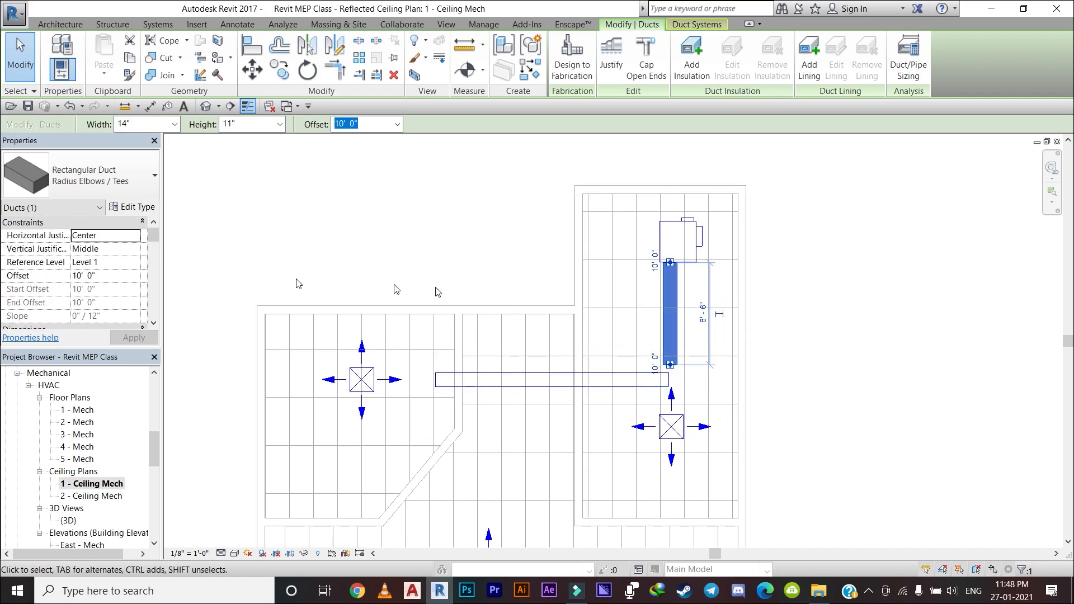
left_click(371, 278)
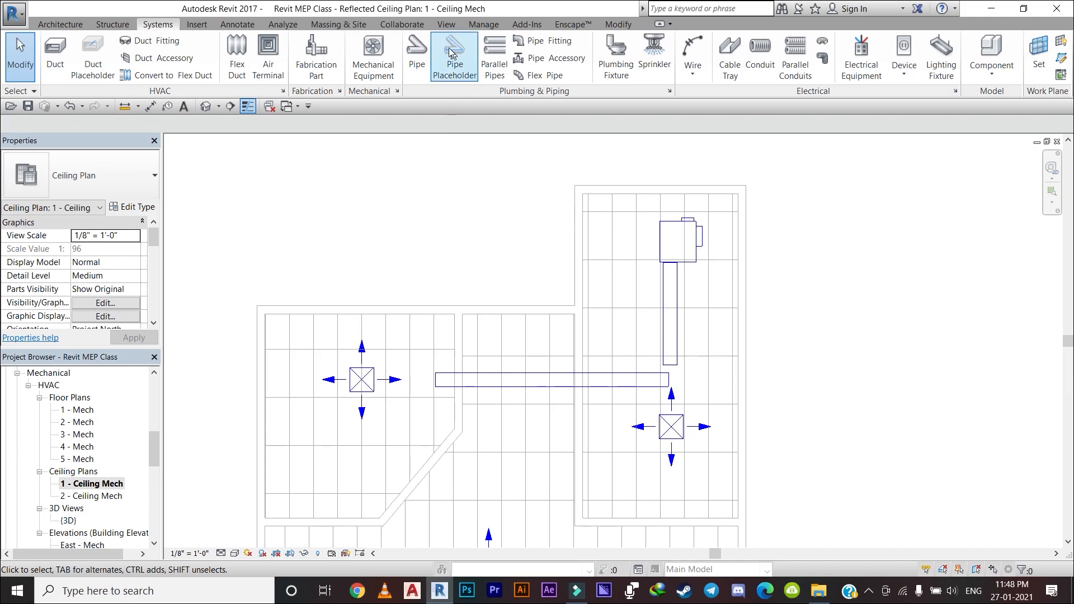
Compare the heights of the horizontal duct and the VAV unit's duct in the 3D view from the right side
left_click(446, 24)
left_click(401, 53)
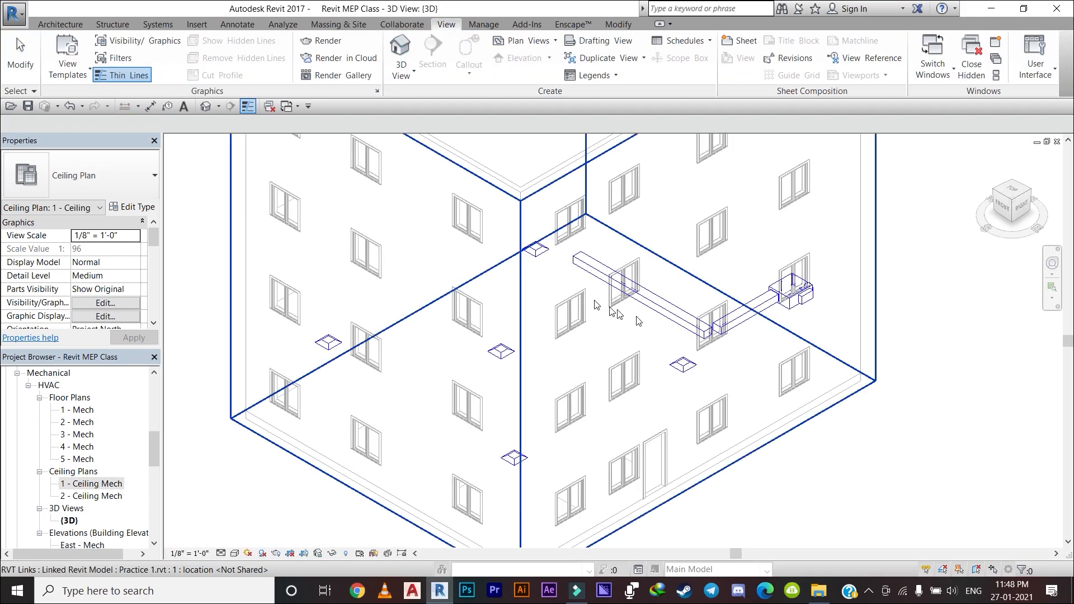
middle_click_drag(638, 320, 573, 140, "shift")
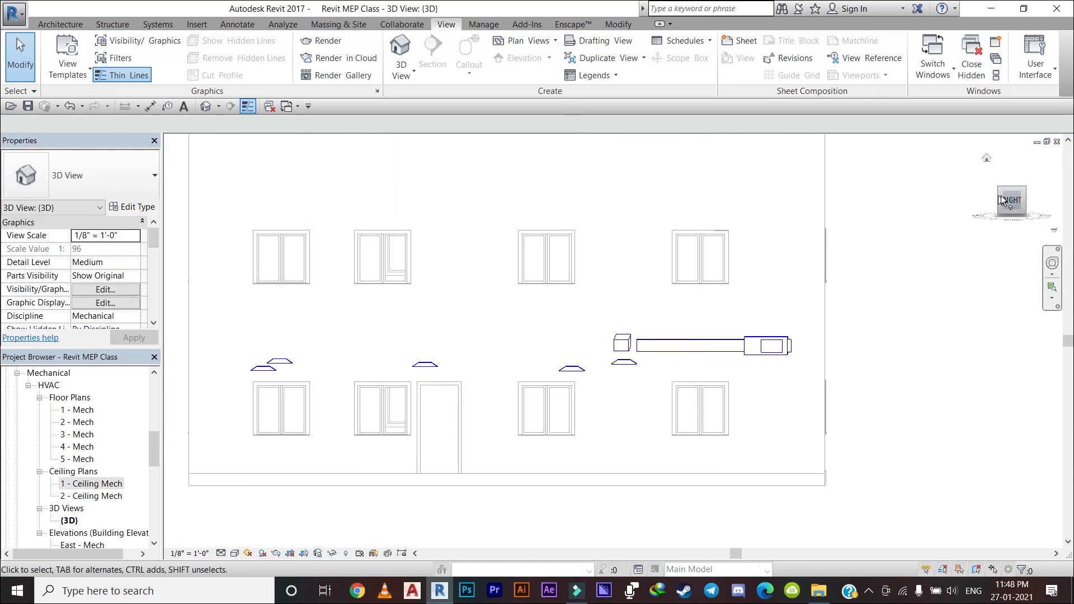
left_click(1015, 202)
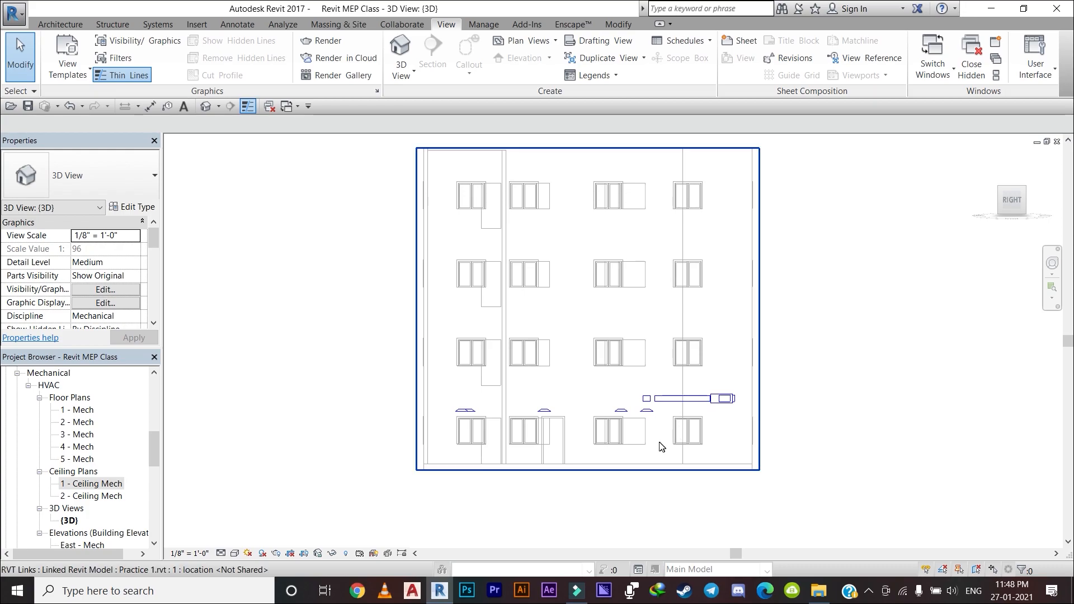
scroll(652, 410, "up", 5)
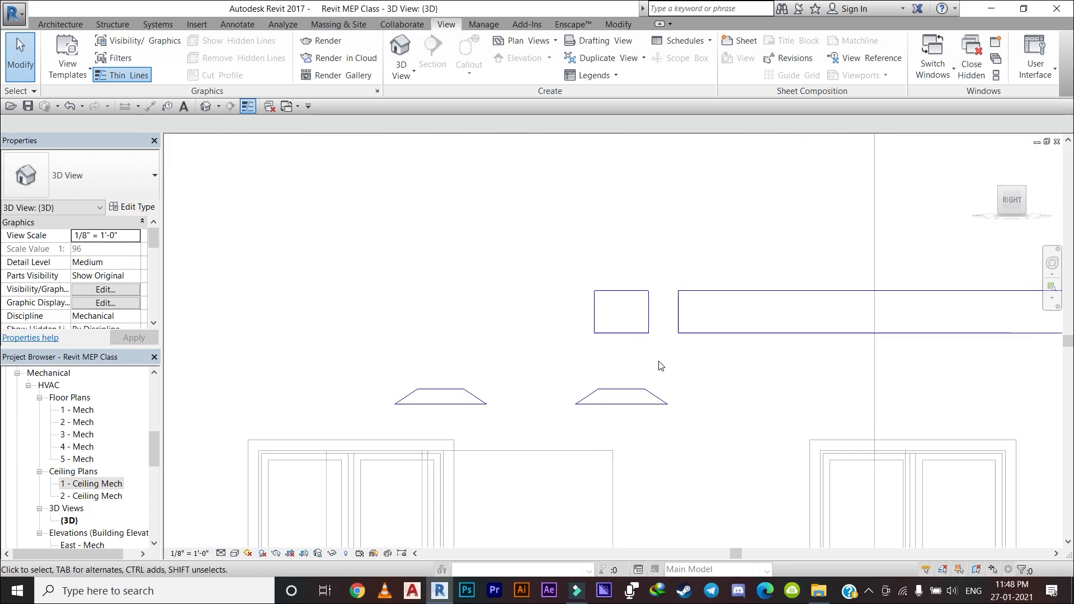
In the 1 - Ceiling Mech plan, shorten the horizontal duct's end near the VAV duct to a length of about 18' 11"
double_click(105, 484)
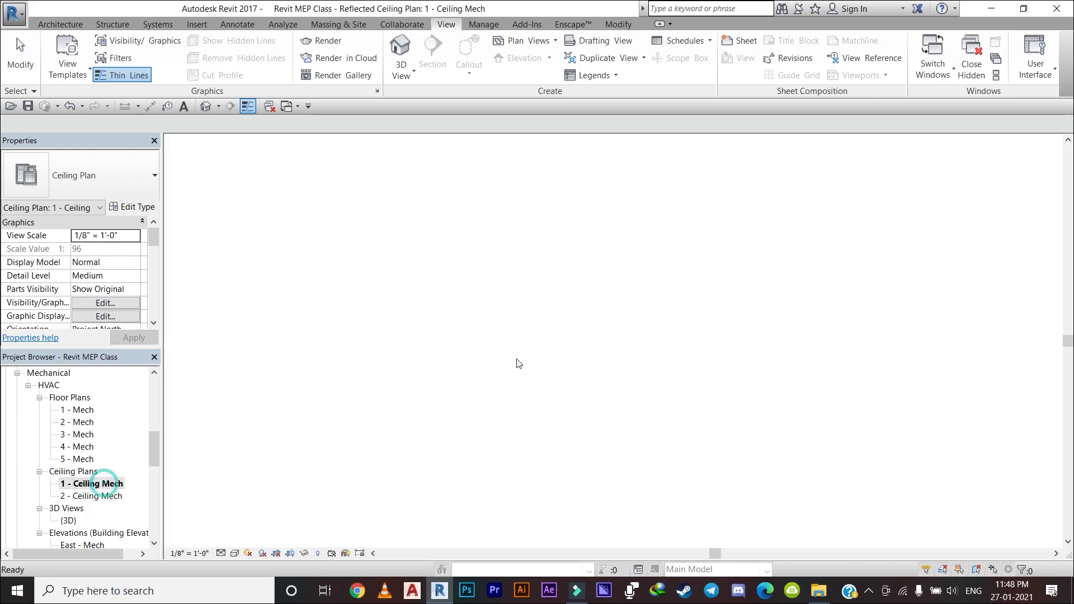
scroll(691, 370, "up", 3)
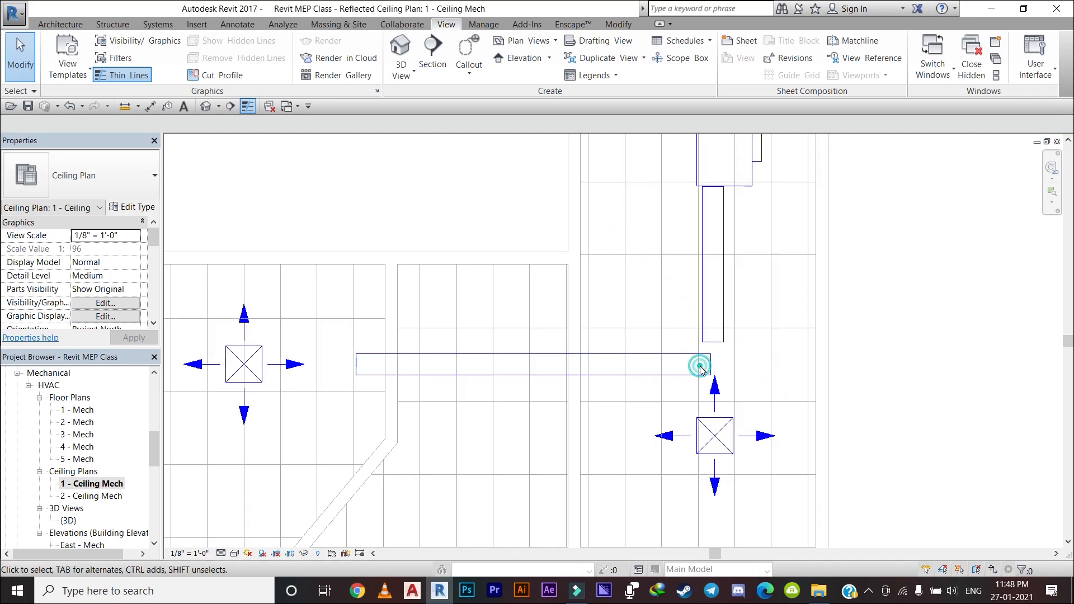
left_click(709, 364)
scroll(709, 366, "up", 2)
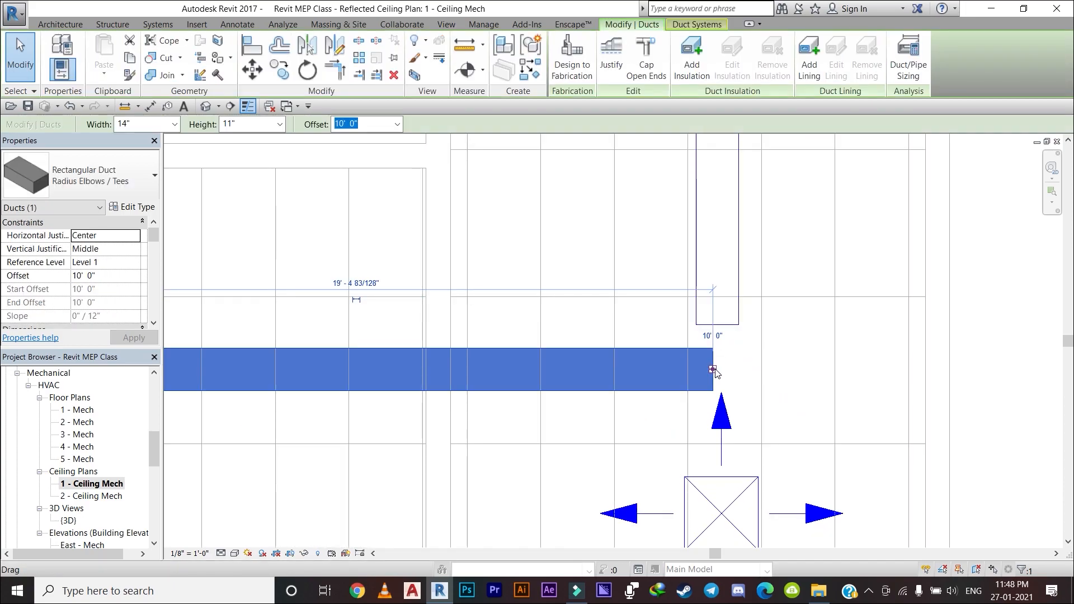
left_click_drag(708, 368, 696, 369)
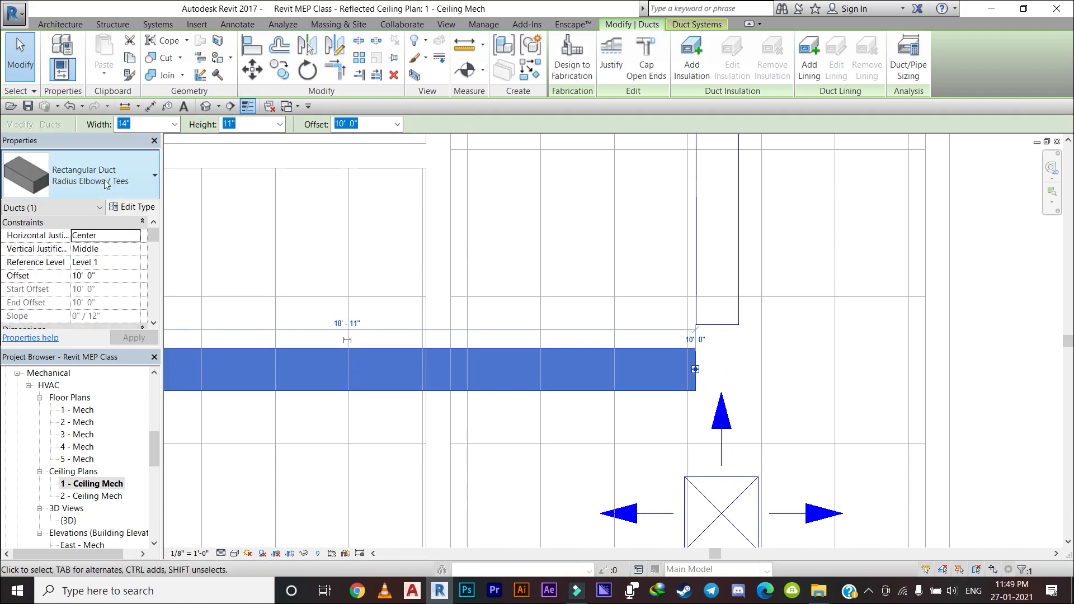
left_click(261, 266)
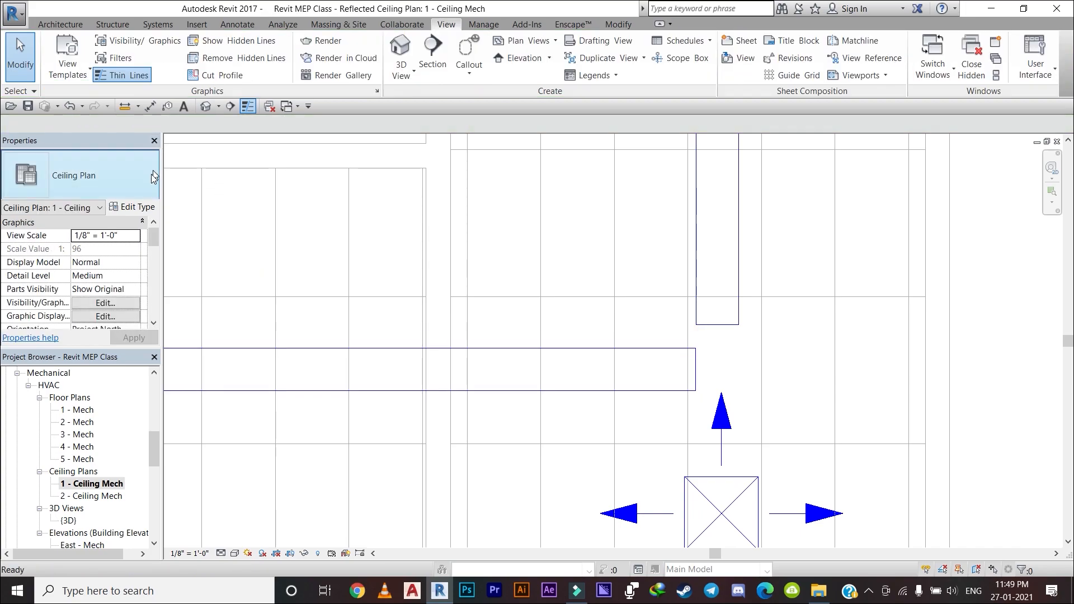
Extend the horizontal 14 x 11 inch duct at 10' 0" offset to the centreline of the VAV unit's vertical duct
left_click(62, 25)
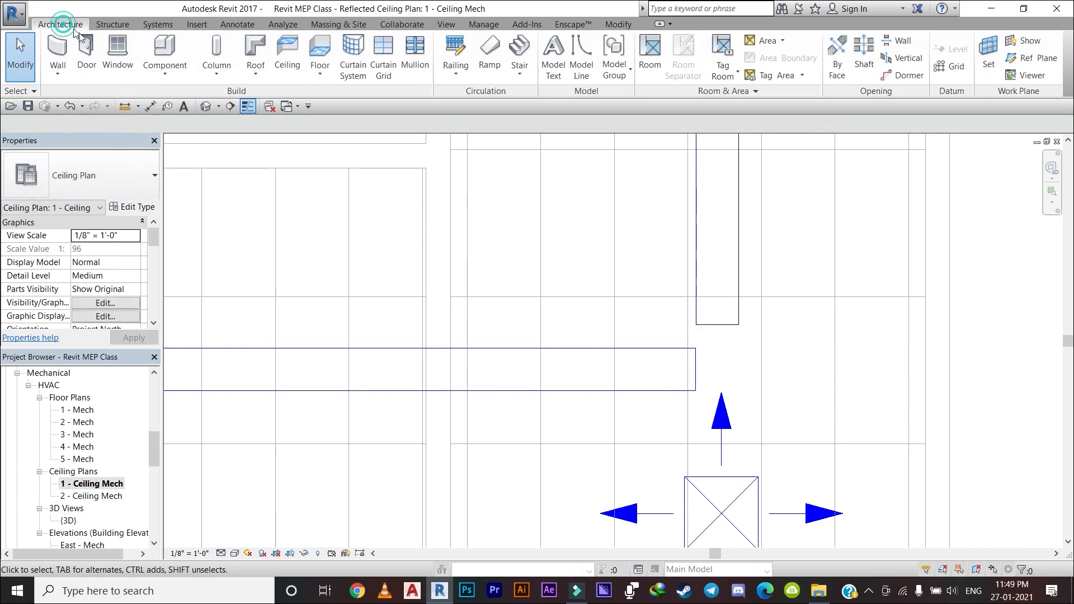
left_click(158, 25)
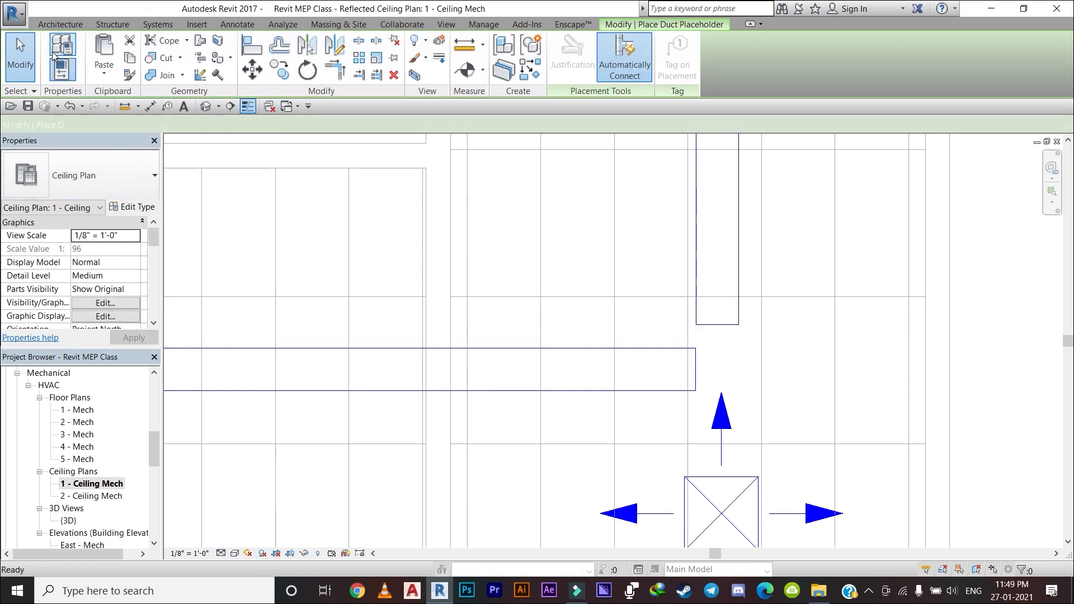
key("Escape")
left_click(53, 46)
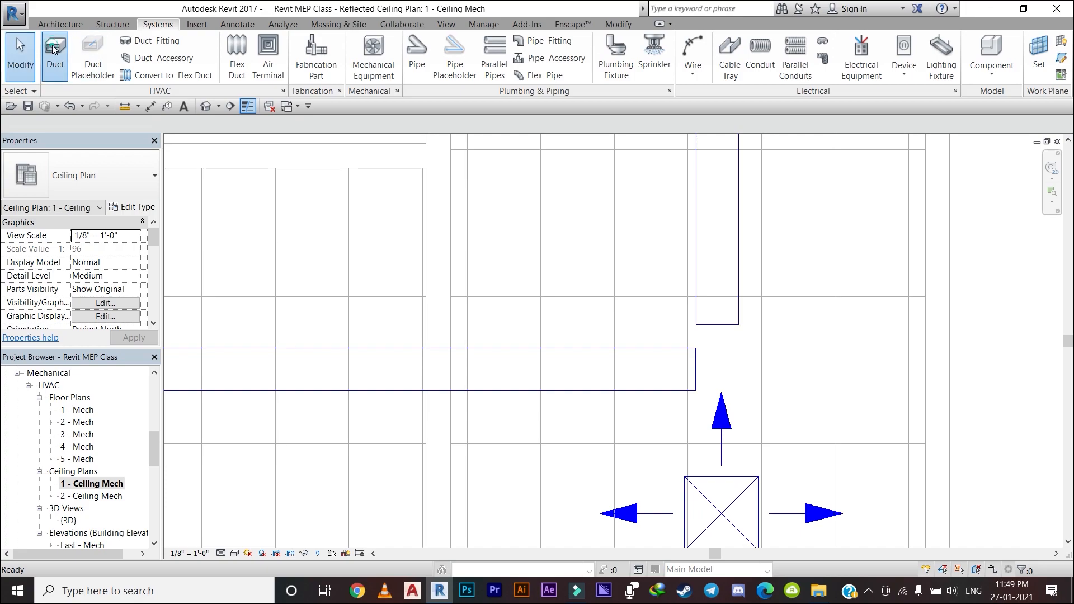
left_click(696, 369)
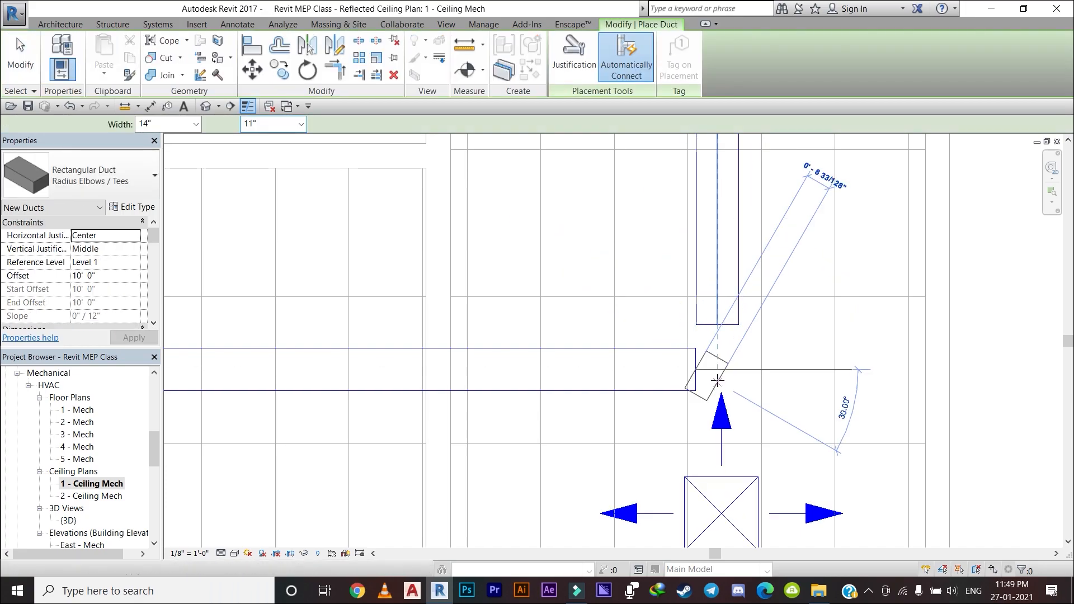
left_click(717, 368)
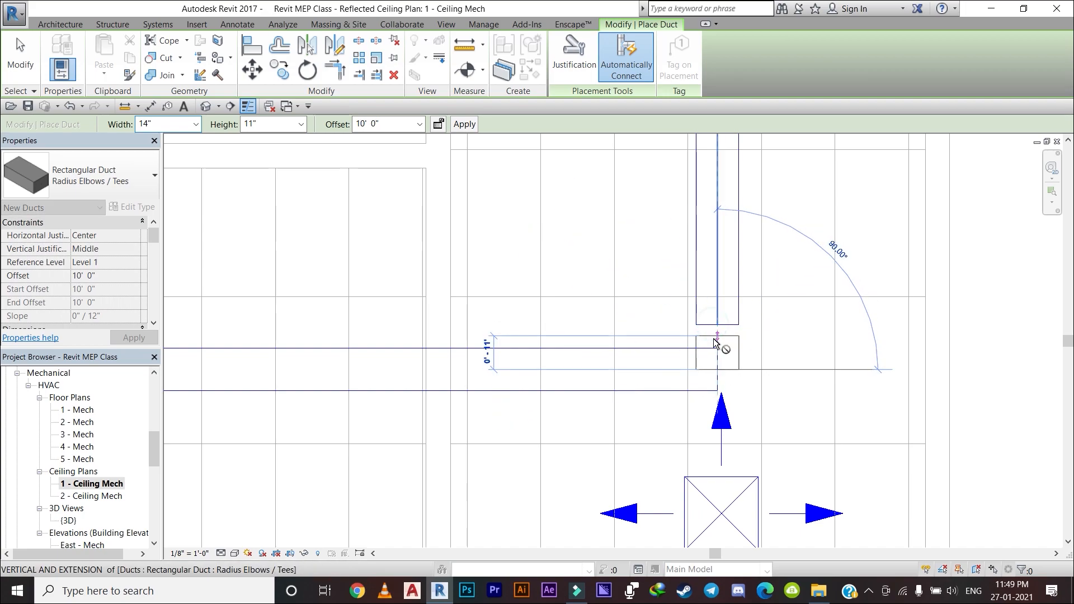
key("Escape")
key("Escape")
Delete the 8' 6" vertical duct below the VAV unit
left_click(724, 312)
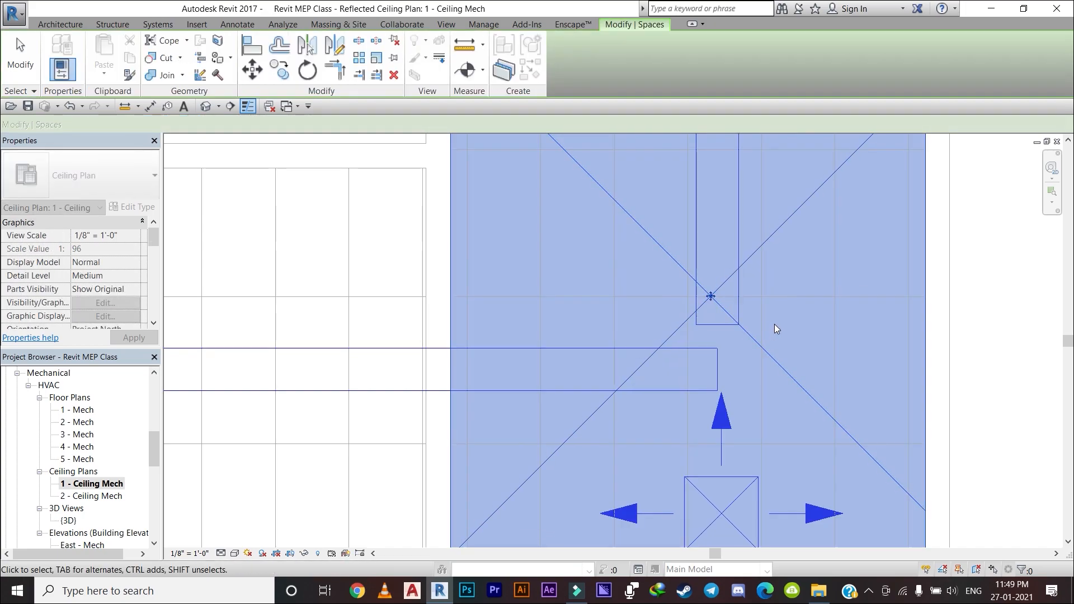
left_click(726, 331)
left_click(726, 330)
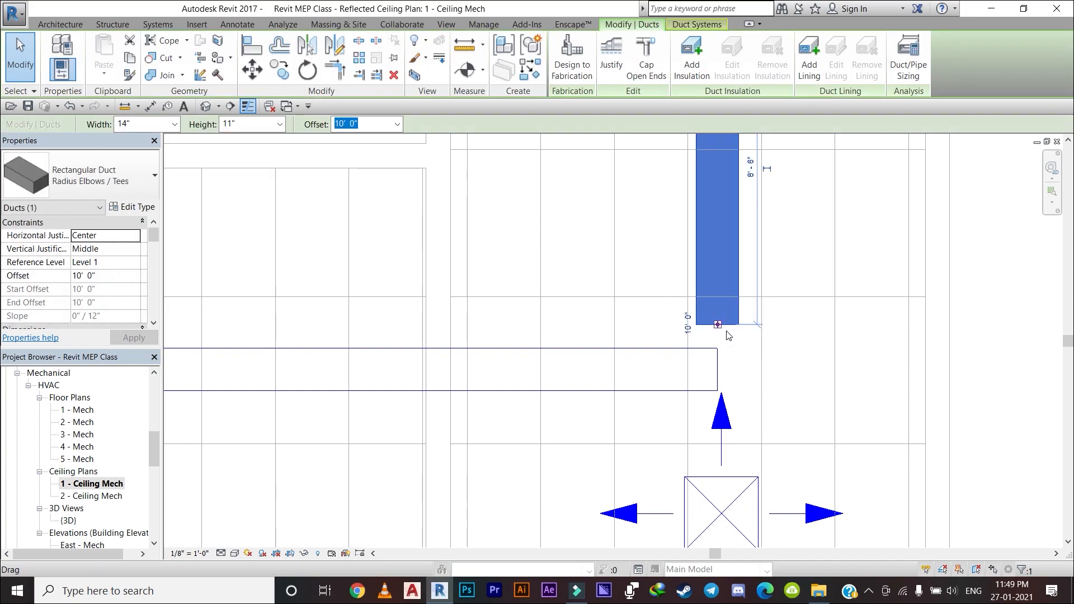
key("Delete")
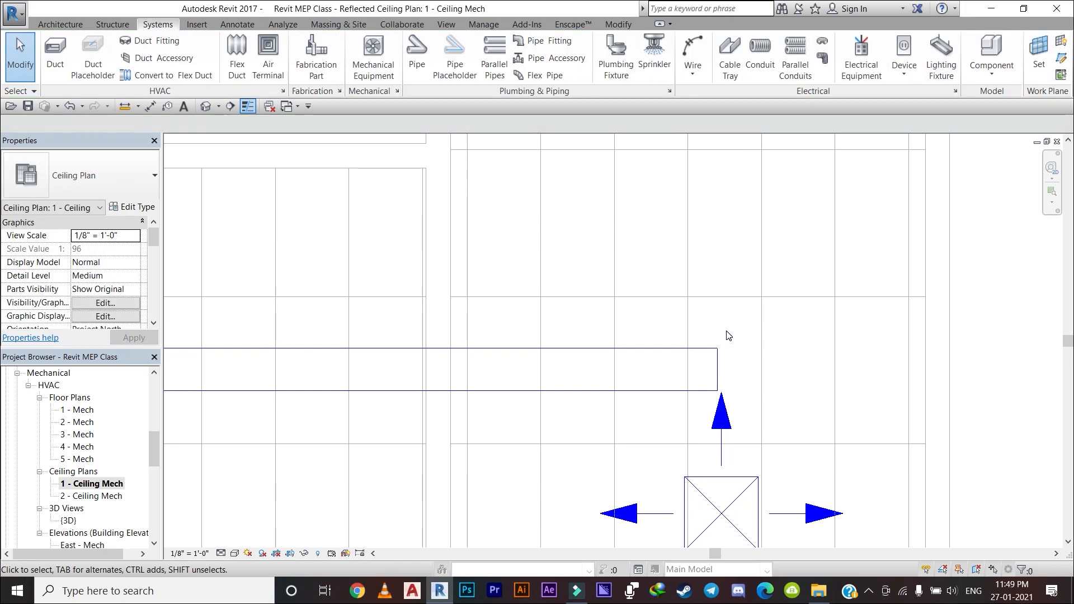
Draw a 14 x 11 inch duct about 9' 8" long from the horizontal duct's open end up to the VAV unit's outlet
left_click(62, 55)
left_click(716, 370)
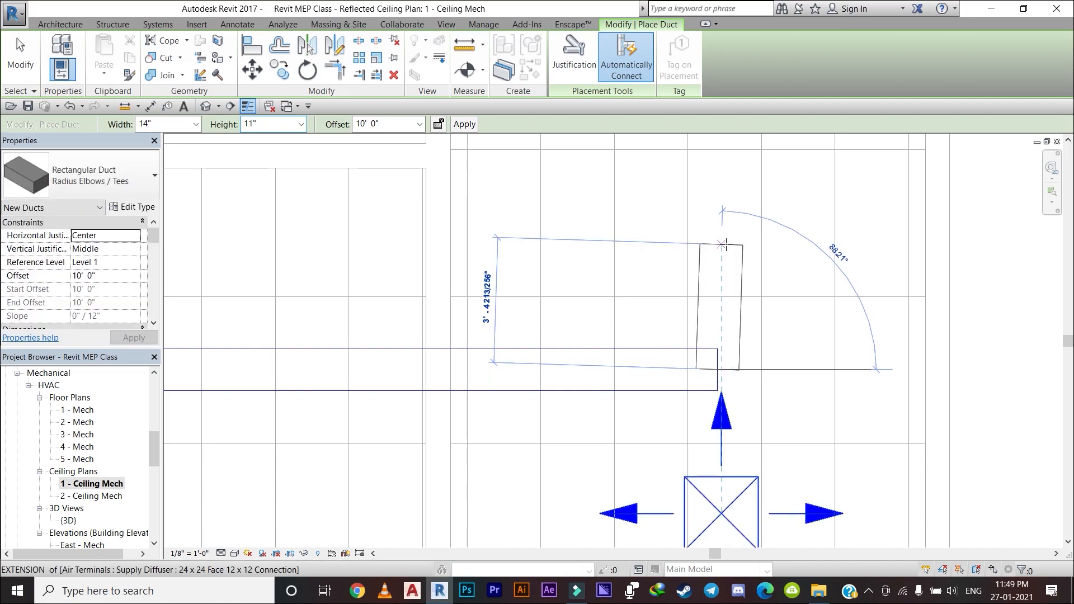
scroll(730, 274, "down", 1)
middle_click_drag(730, 277, 710, 463)
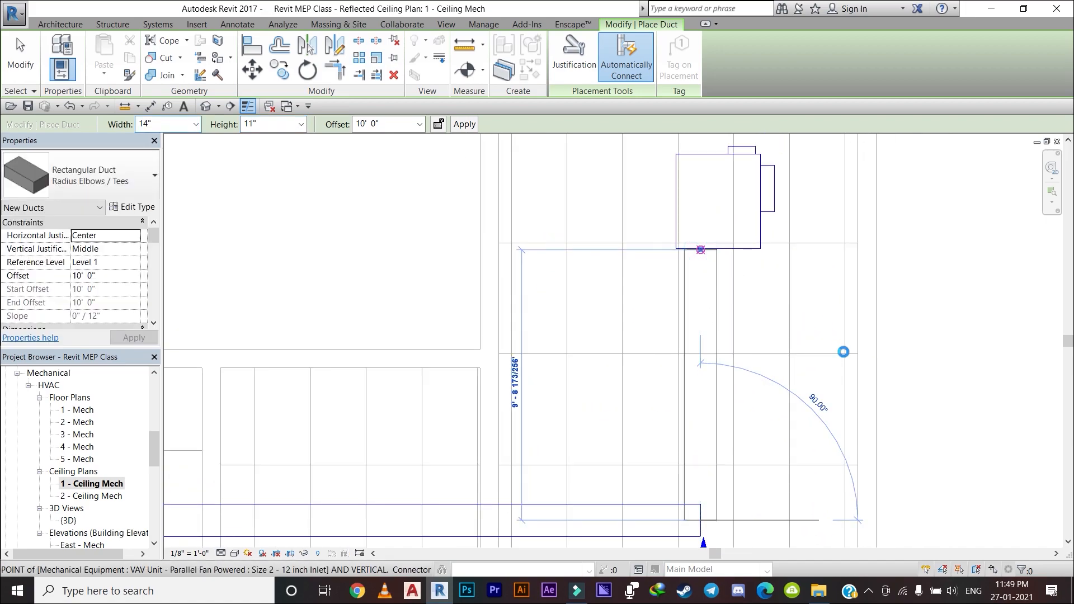
left_click(843, 352)
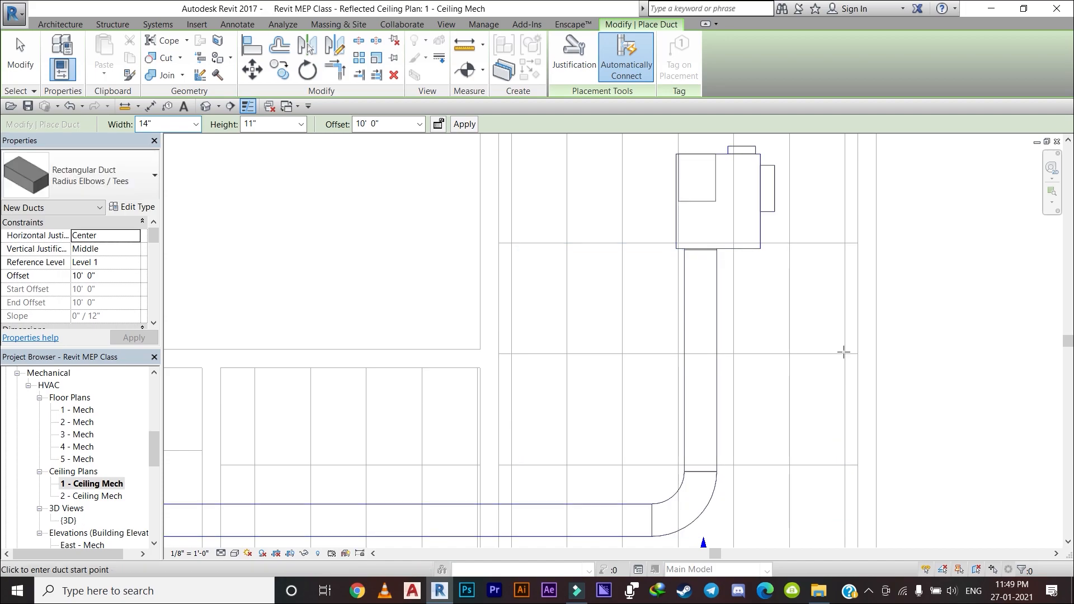
Draw a 14 x 11 inch branch duct about 28' 6" straight down from the horizontal duct, ending in a short turn toward the lower-right room's diffuser
scroll(843, 352, "down", 2)
middle_click_drag(834, 376, 836, 219)
scroll(729, 318, "up", 1)
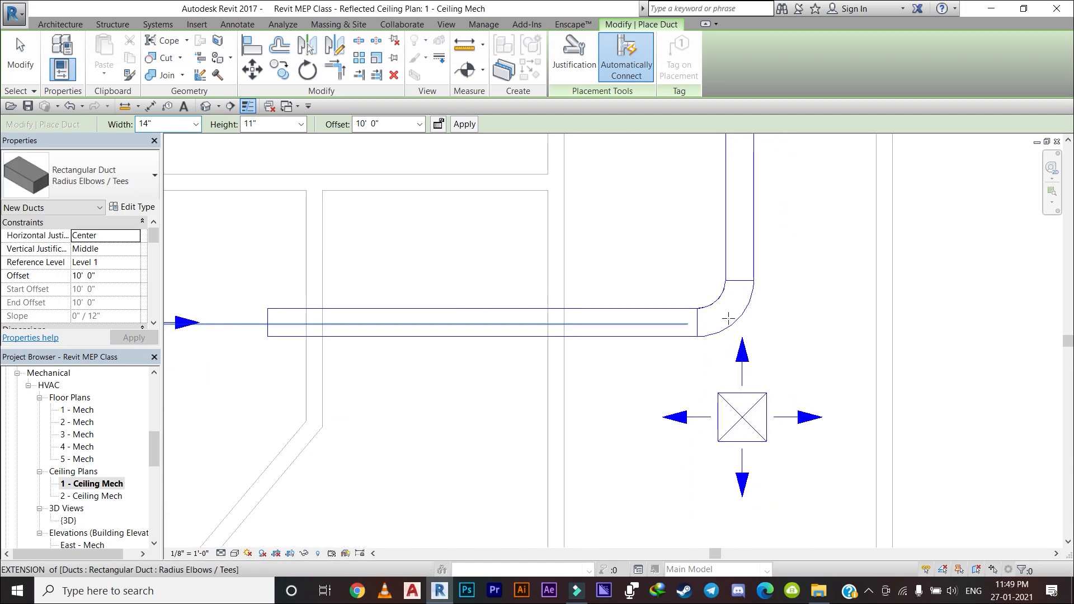
scroll(728, 319, "up", 2)
scroll(735, 327, "down", 3)
middle_click_drag(744, 330, 764, 319)
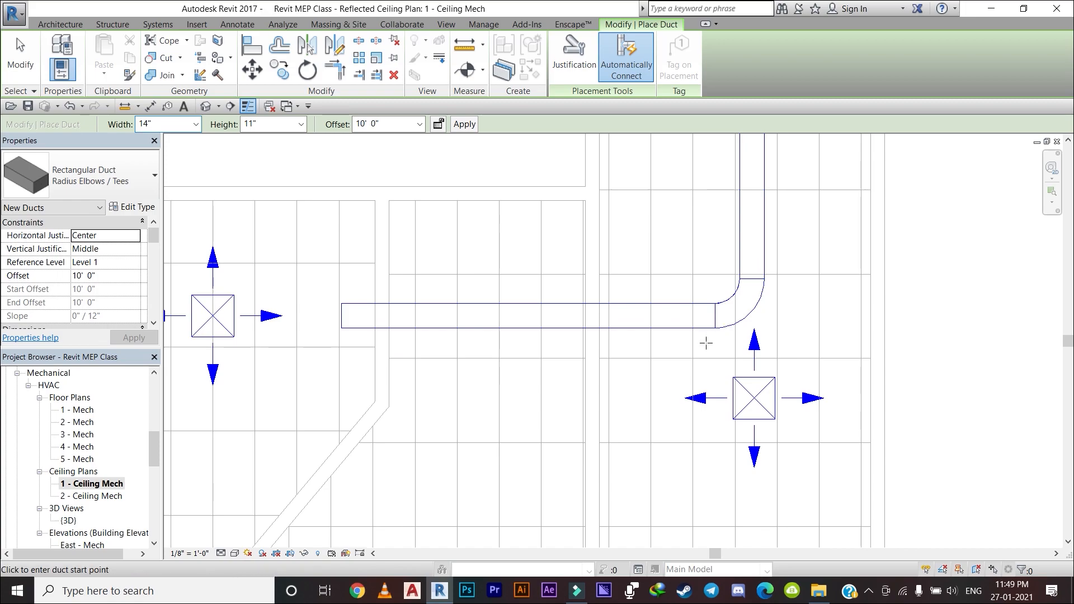
scroll(705, 343, "down", 1)
middle_click_drag(706, 343, 718, 343)
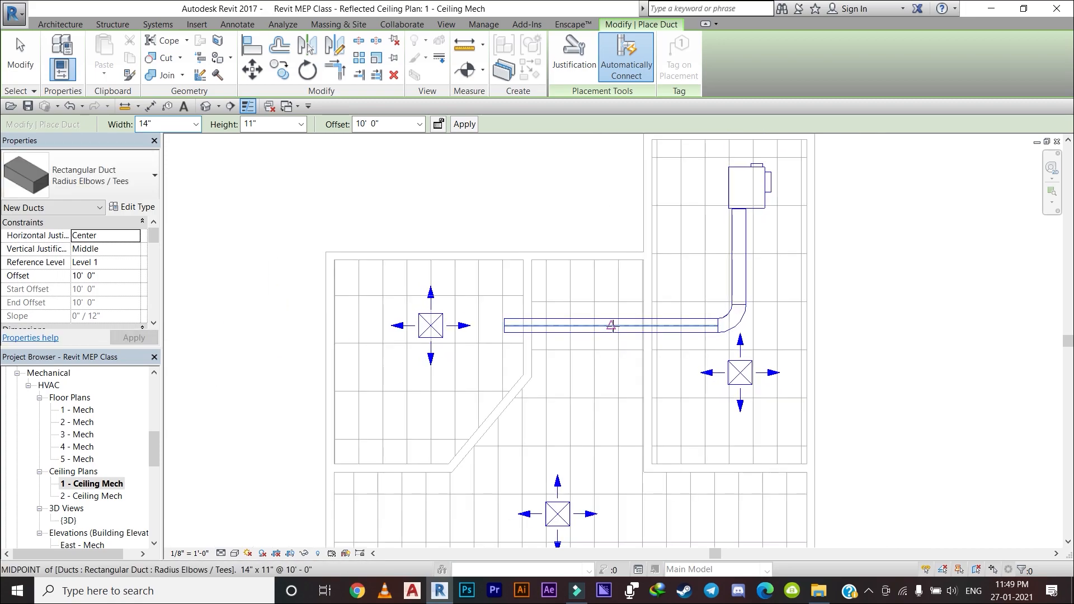
scroll(654, 364, "down", 1)
middle_click_drag(662, 365, 673, 283)
scroll(667, 300, "up", 1)
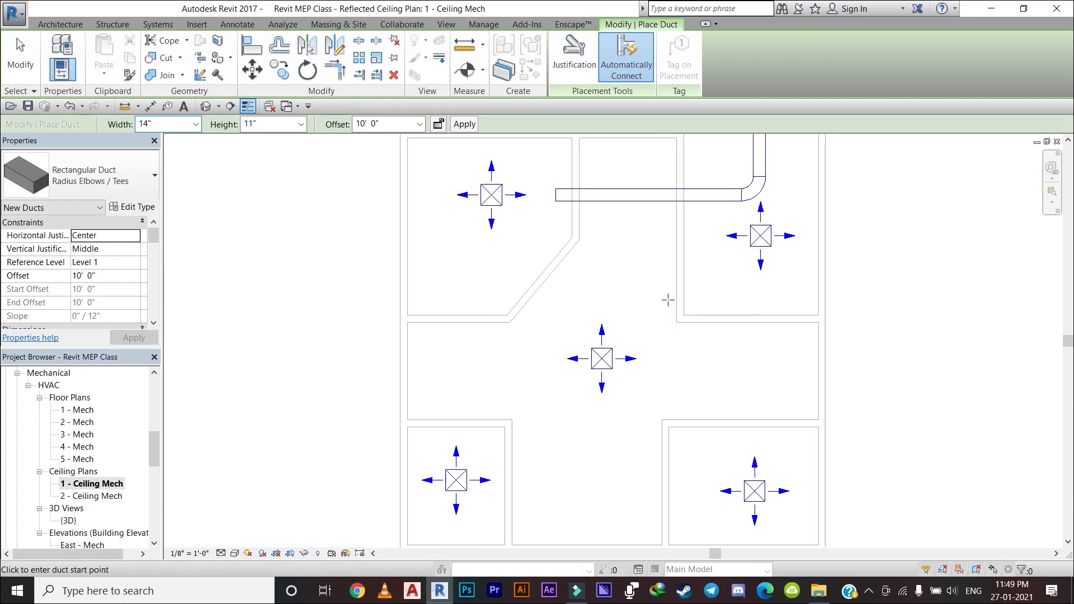
left_click(665, 195)
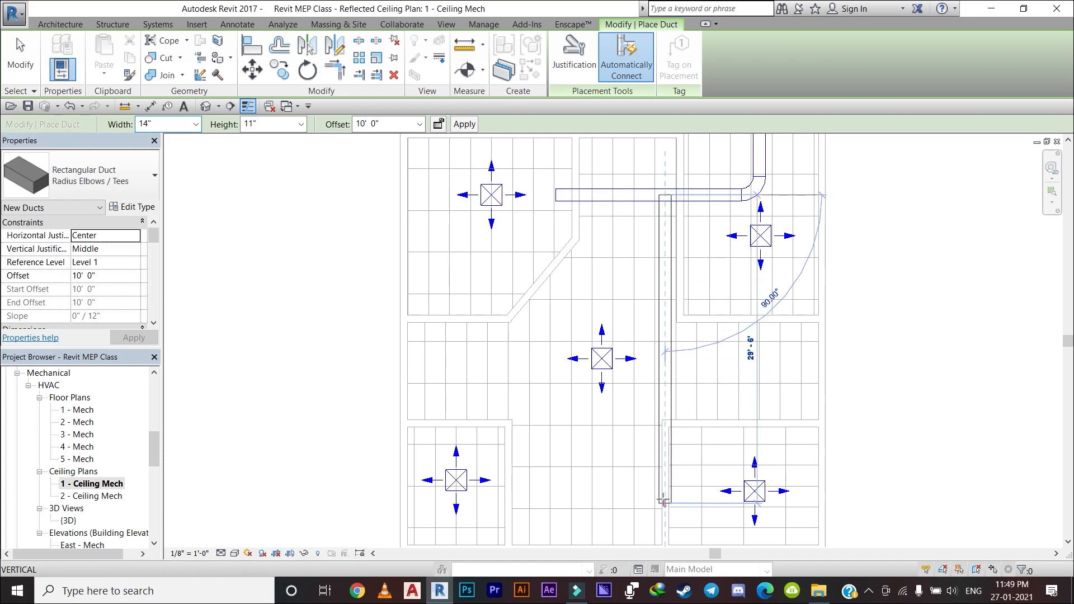
left_click(663, 496)
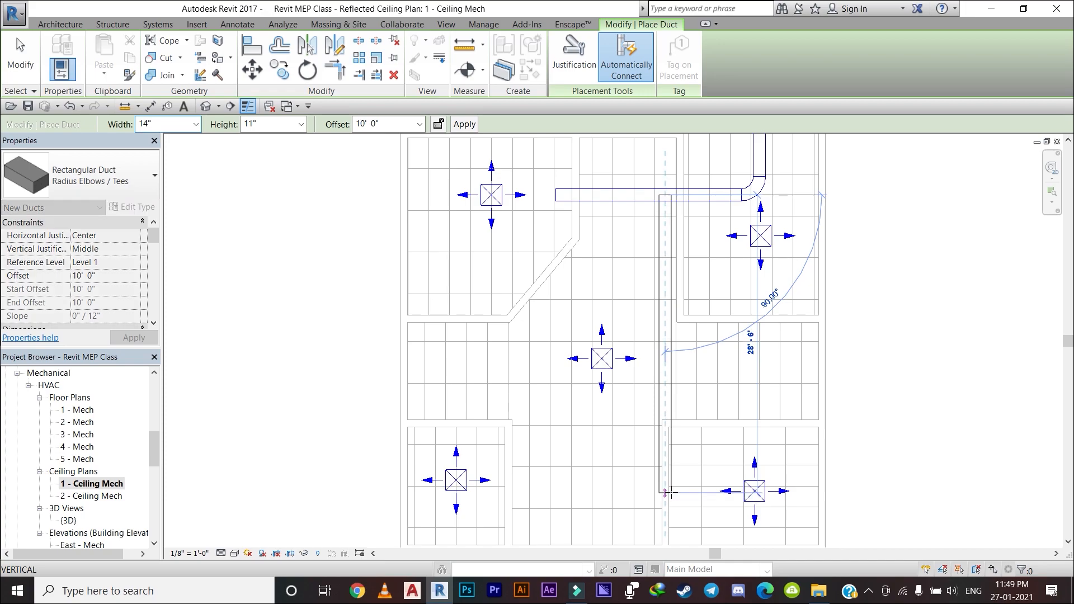
left_click(708, 499)
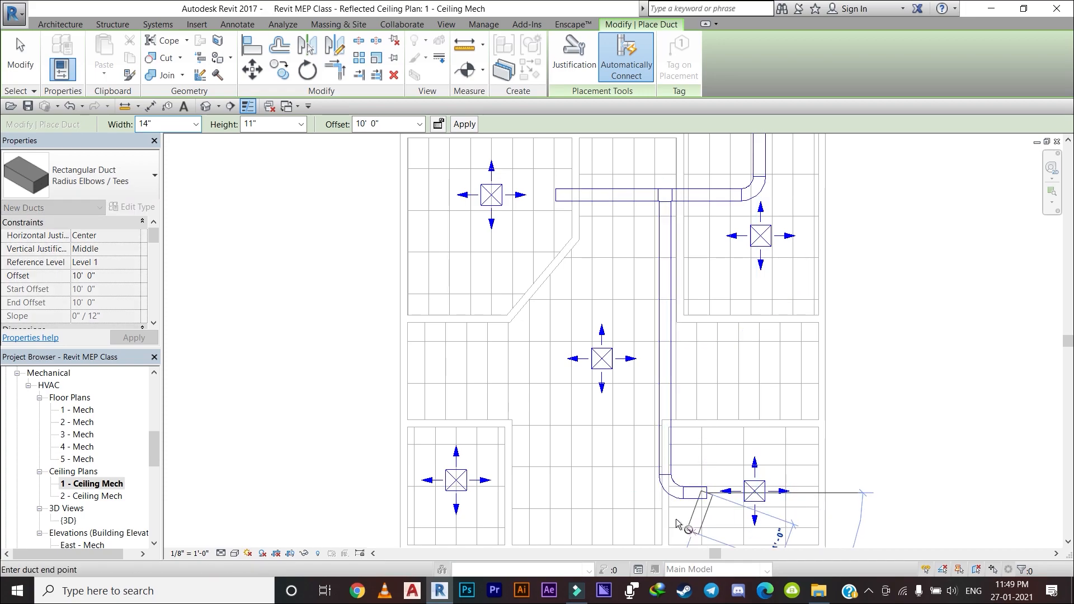
key("Escape")
key("Escape")
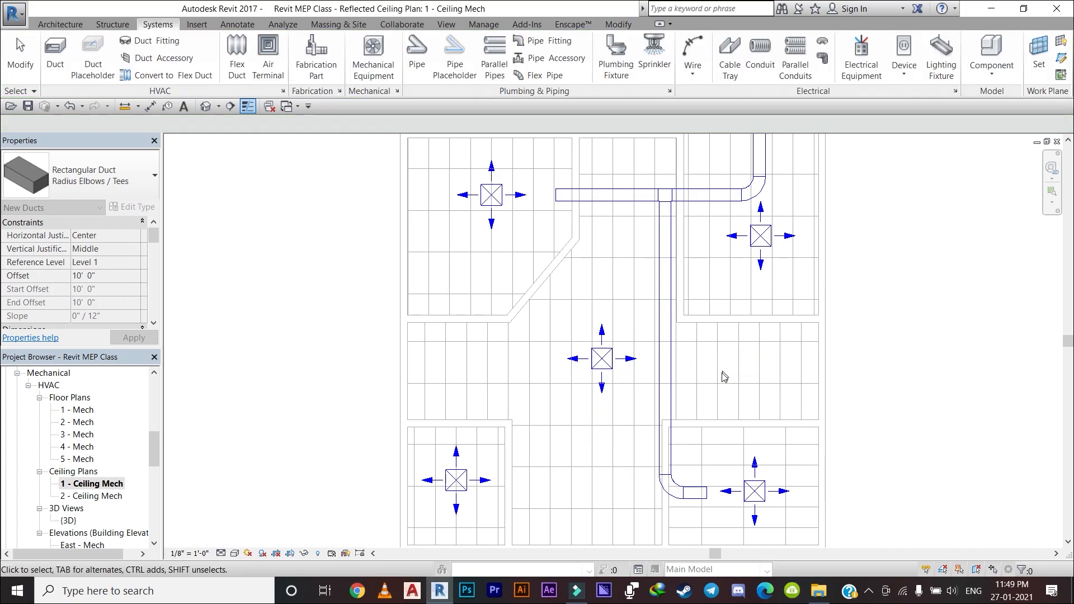
Try to draw a horizontal 14 x 11 inch duct from the branch's bottom elbow toward the lower-left room's diffuser
left_click(679, 490)
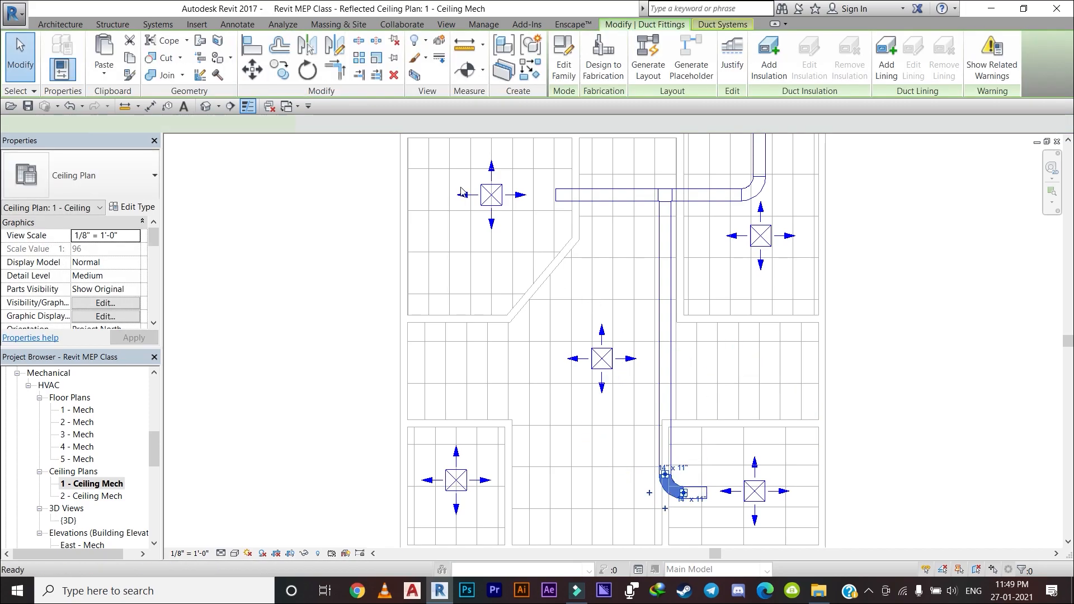
key("Escape")
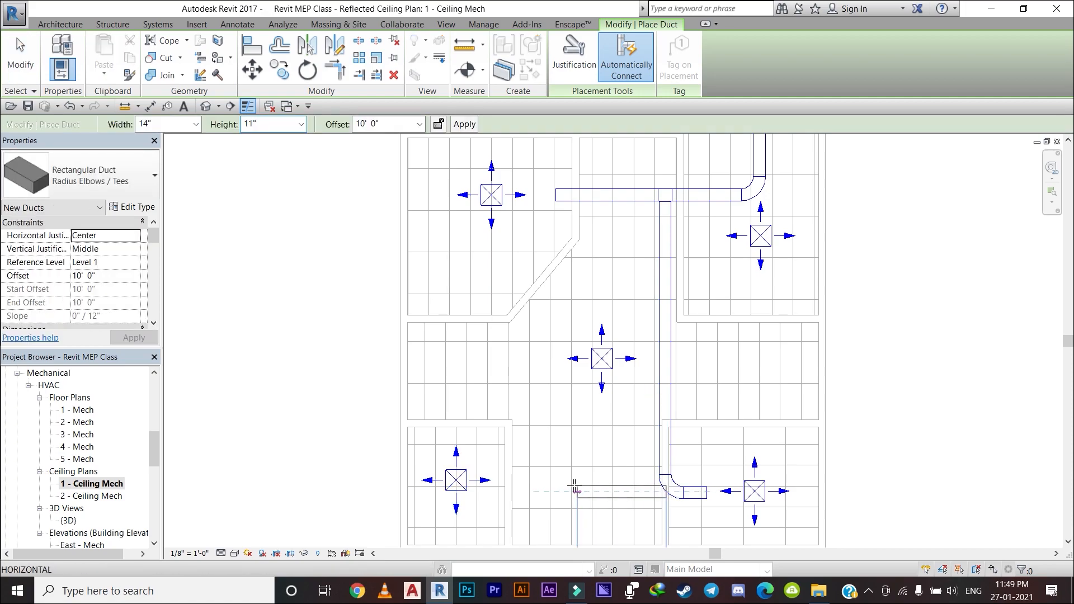
left_click(514, 491)
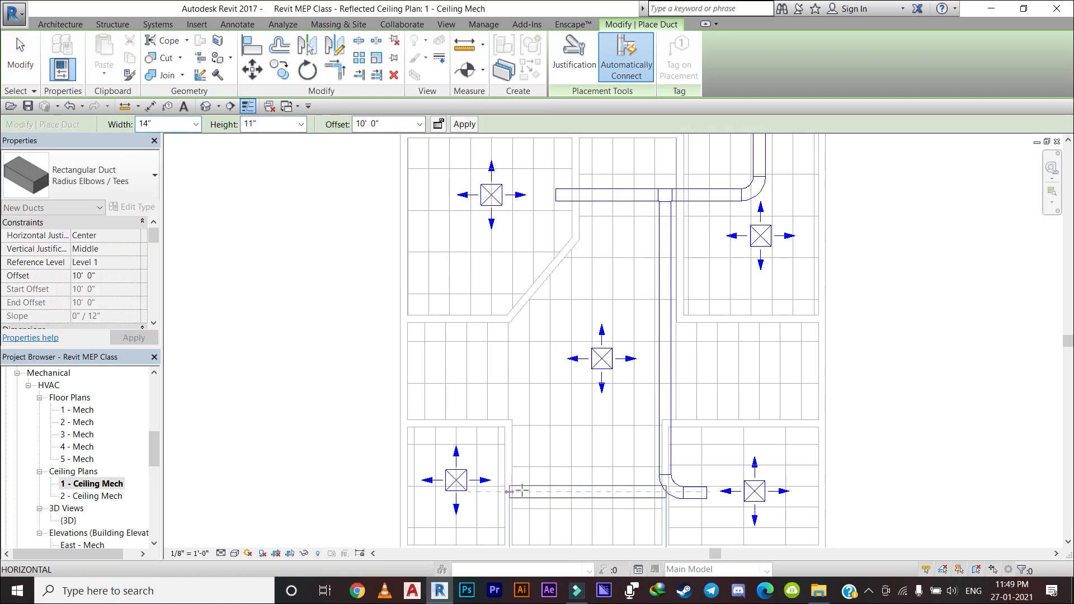
left_click(579, 483)
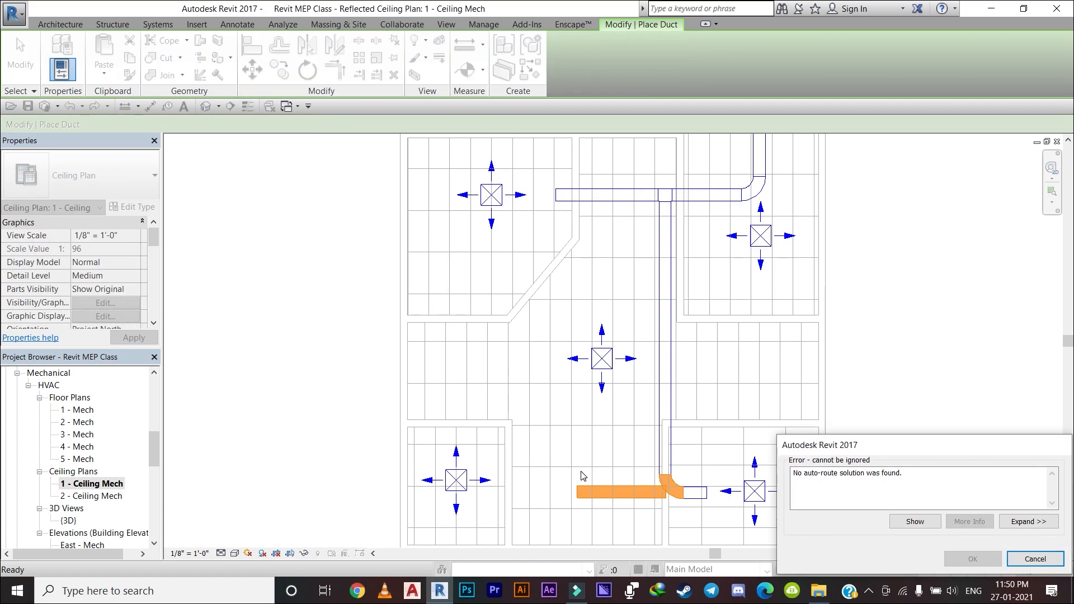
left_click(1035, 559)
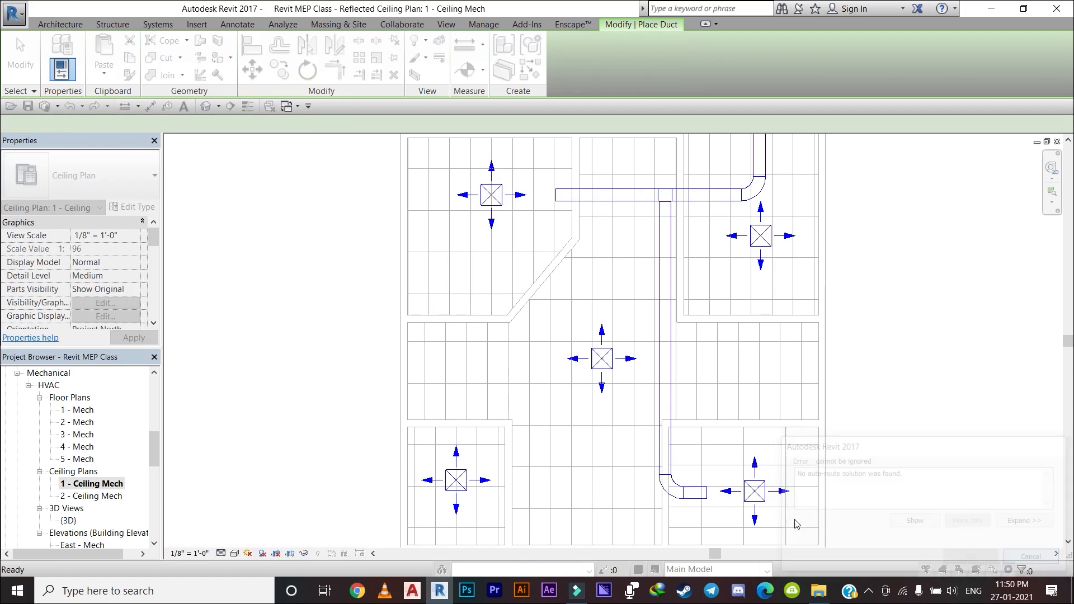
scroll(699, 504, "up", 2)
key("Escape")
key("Escape")
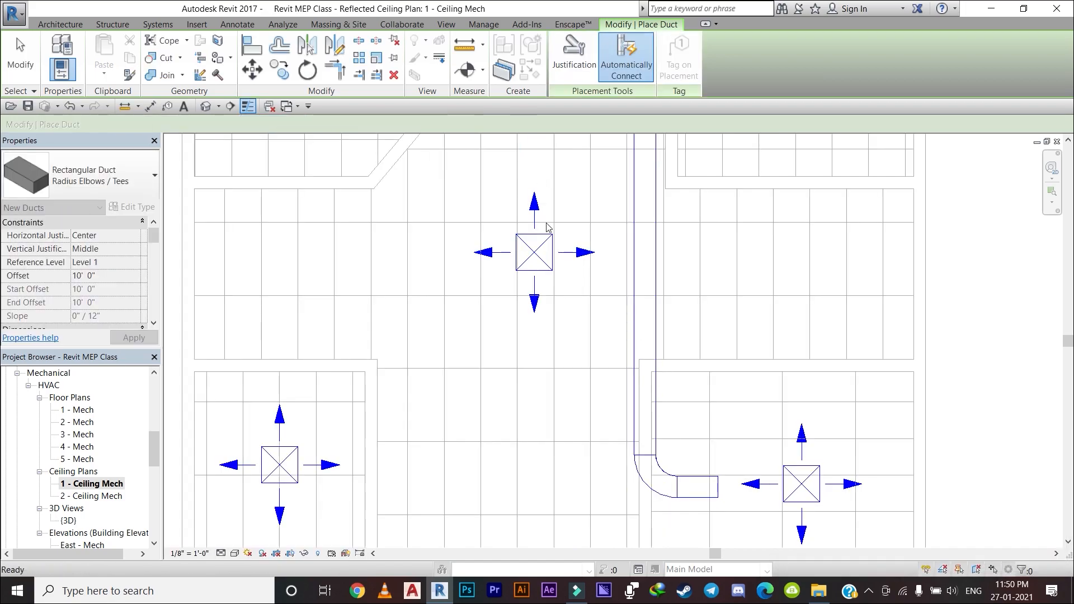
In the 3D view, convert the elbow joining the VAV unit's duct to the horizontal main duct into a tee
left_click(446, 25)
left_click(400, 50)
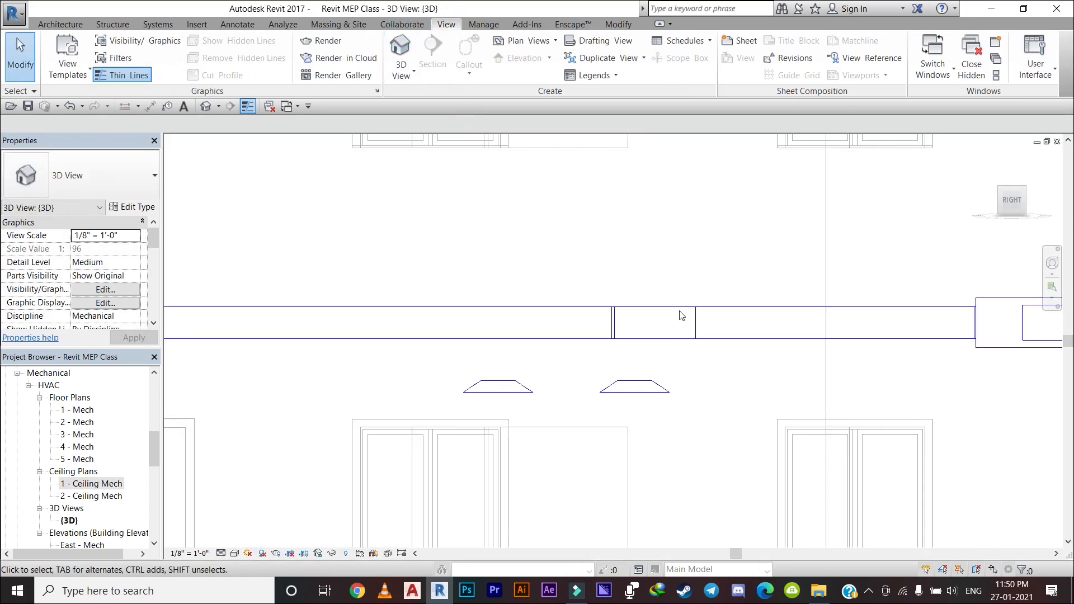
middle_click_drag(681, 315, 835, 211, "shift")
scroll(873, 365, "up", 2)
left_click(840, 263)
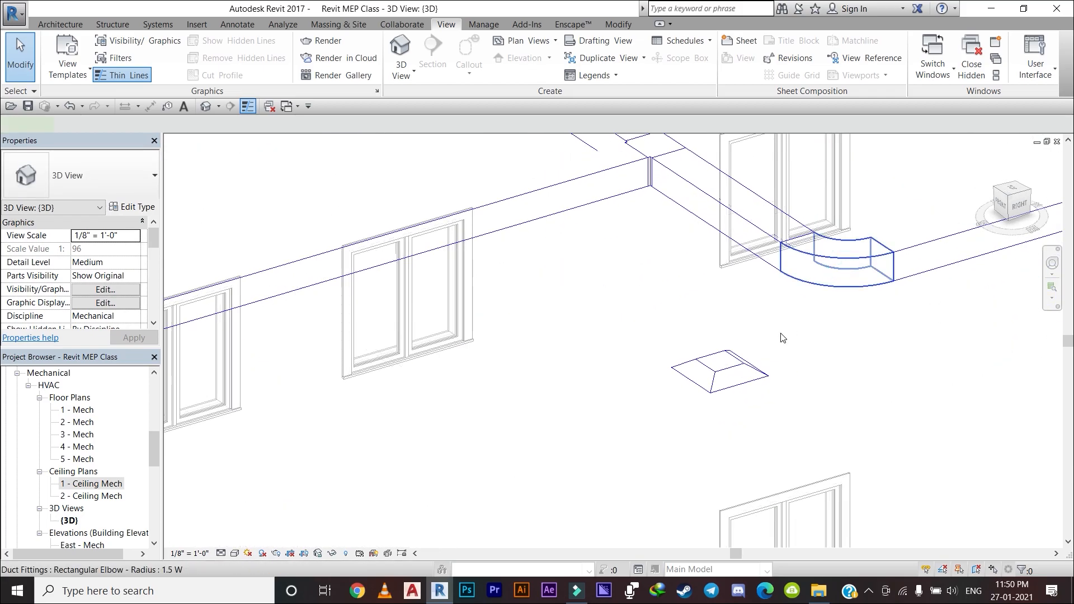
scroll(750, 374, "down", 2)
middle_click_drag(750, 371, 709, 400)
scroll(755, 347, "up", 5)
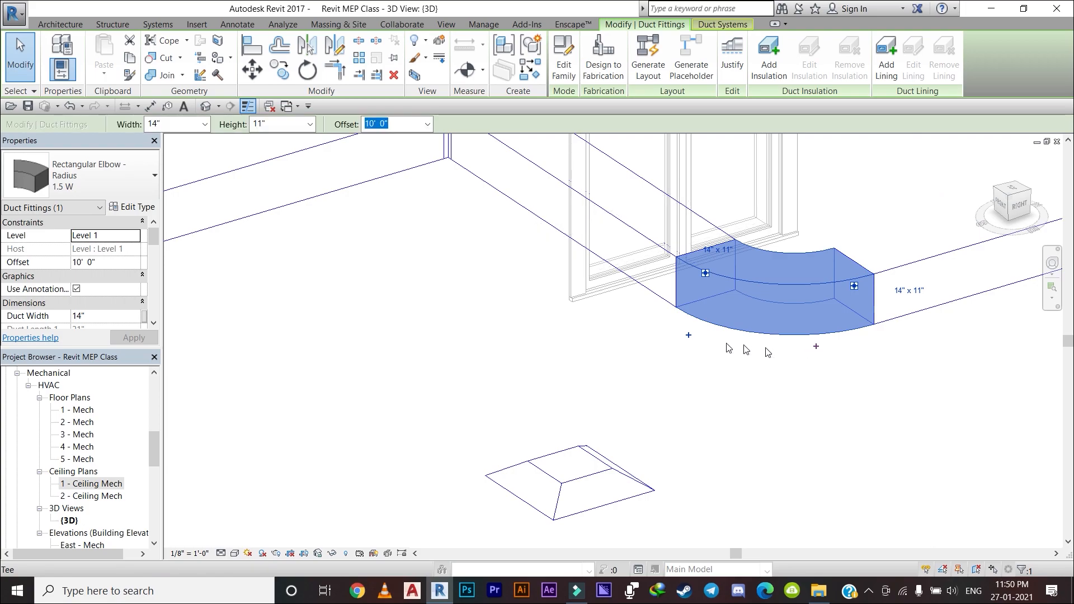
scroll(710, 363, "down", 3)
scroll(696, 374, "up", 1)
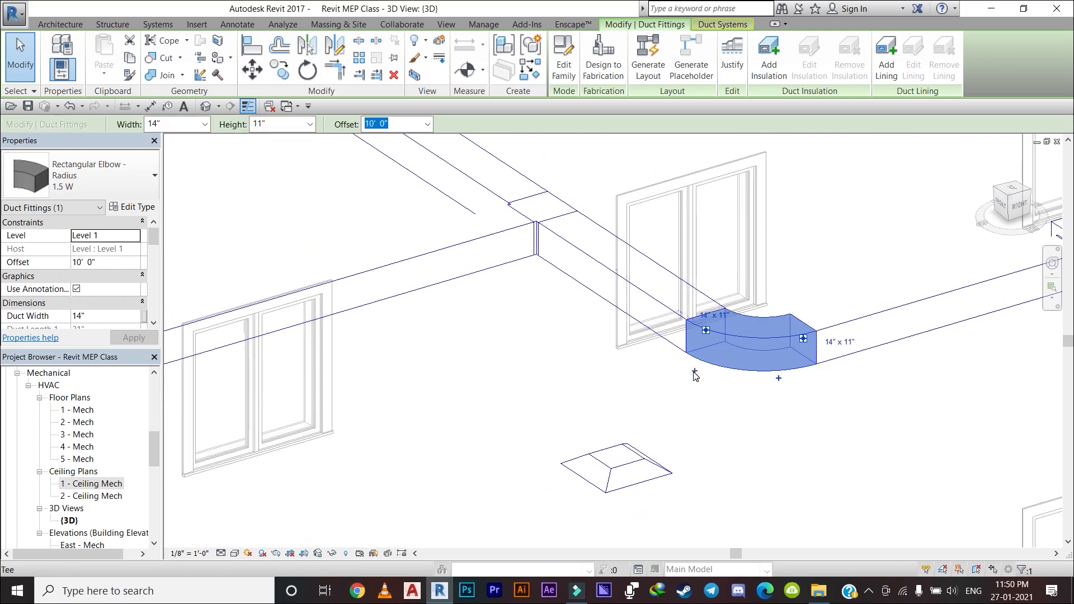
left_click(694, 372)
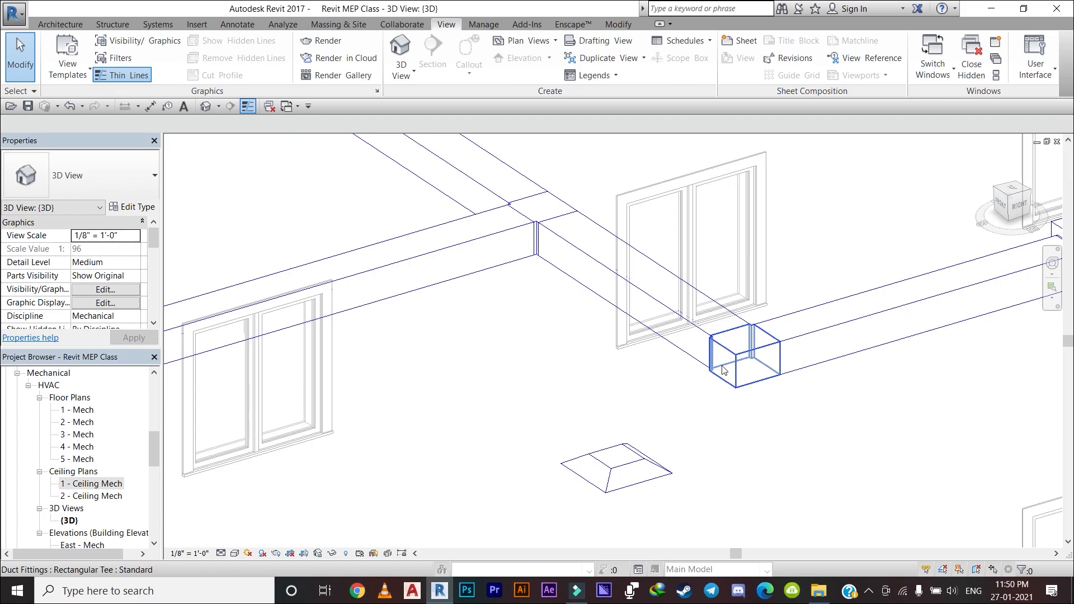
Convert the elbow at the far end of the long branch duct into a tee, then clear the selection
scroll(592, 380, "down", 4)
scroll(596, 389, "up", 2)
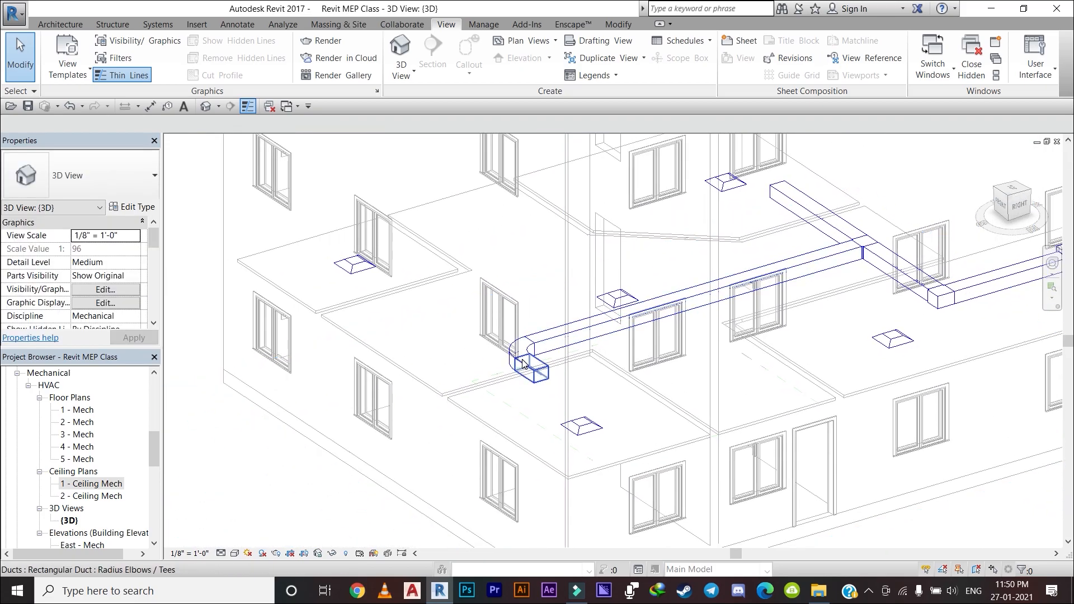
scroll(524, 365, "up", 3)
left_click(502, 344)
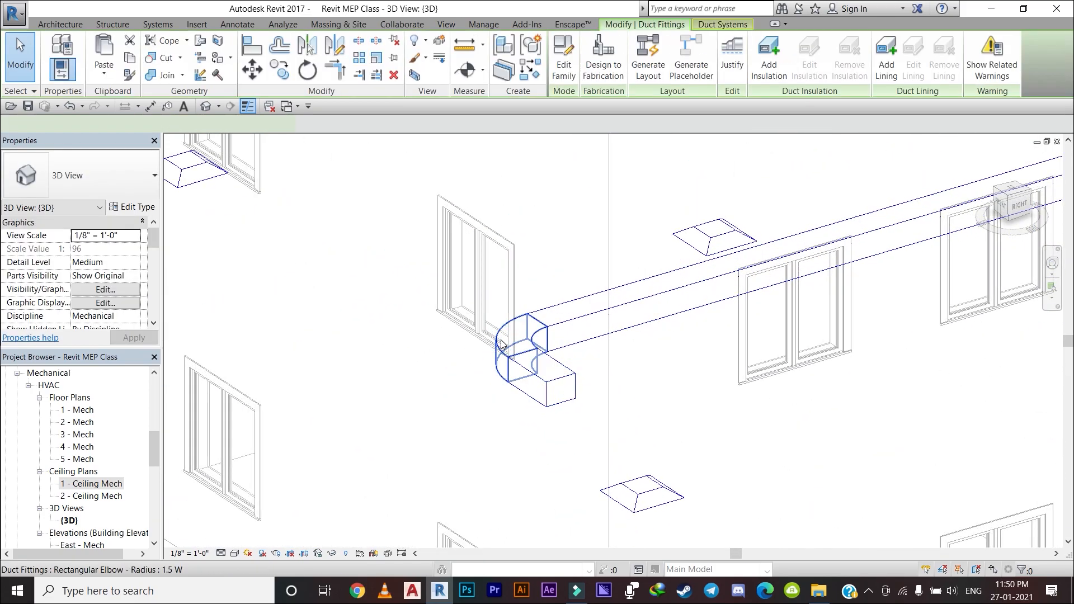
middle_click_drag(503, 323, 460, 387, "shift")
left_click(459, 385)
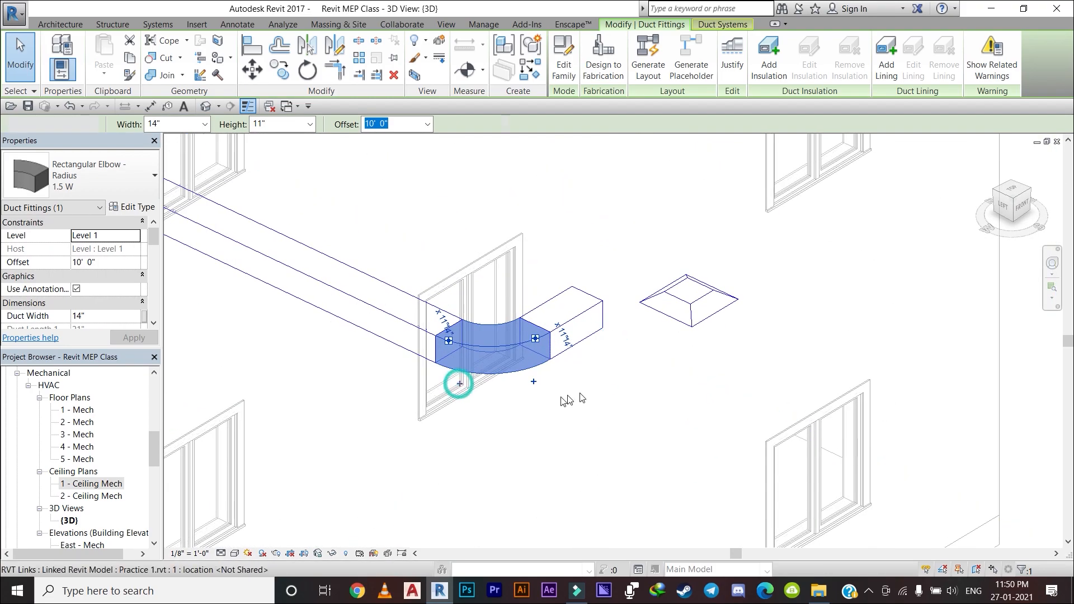
left_click(720, 359)
Look over the duct layout in 3D and return to the 1 - Ceiling Mech plan with the whole floor in view
scroll(548, 350, "down", 3)
middle_click_drag(545, 361, 515, 451, "shift")
scroll(476, 403, "down", 3)
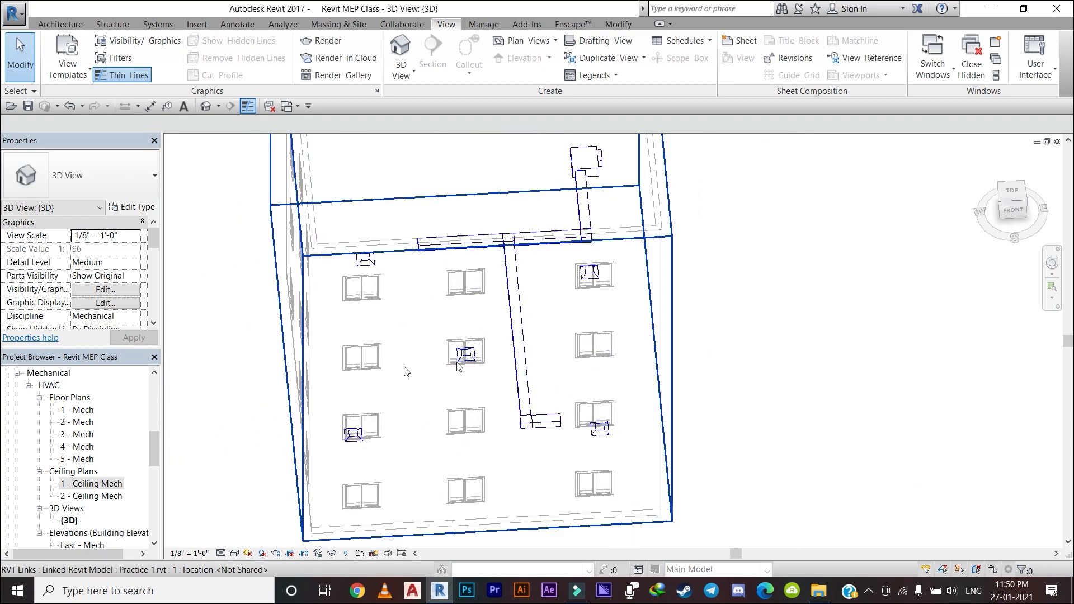
double_click(97, 483)
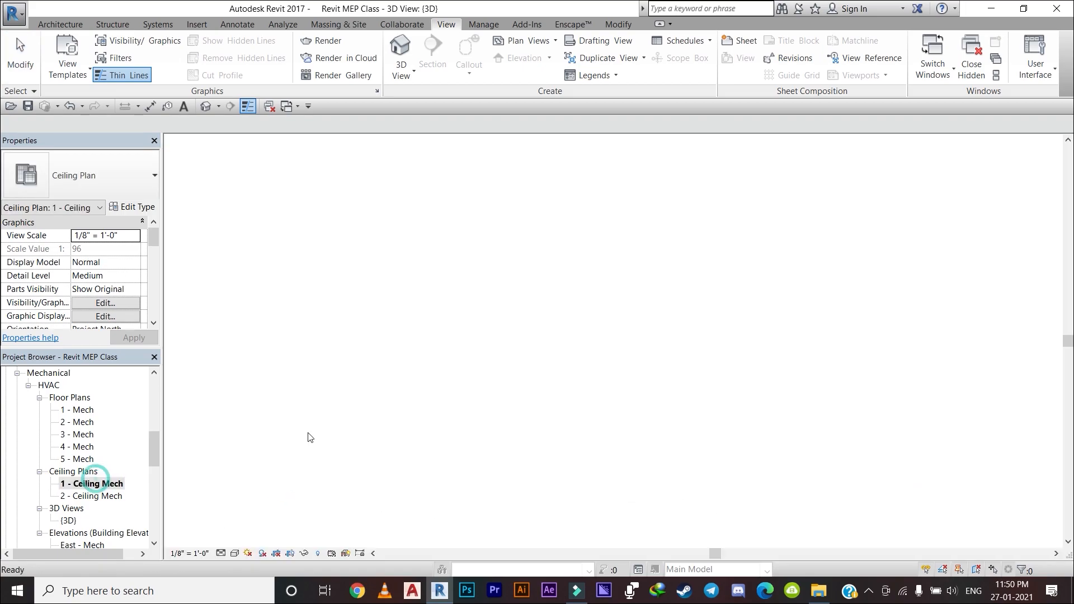
middle_click_drag(493, 395, 504, 400)
scroll(500, 431, "down", 3)
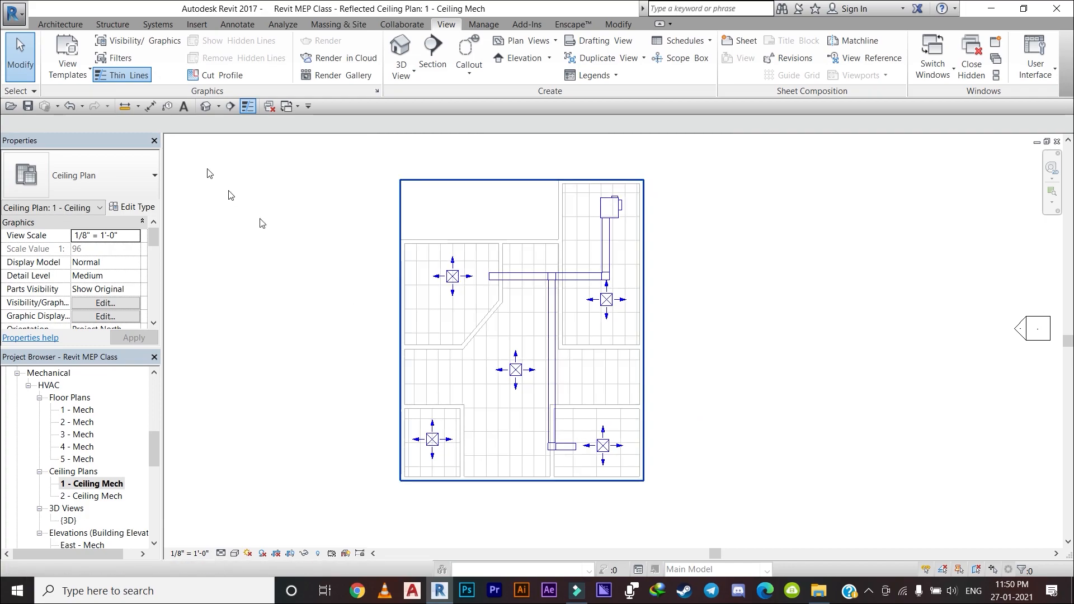
Draw a 14 x 11 inch duct about 7' 3" long in line with the lower-left diffuser, turning about 6' up toward the middle diffuser
left_click(70, 25)
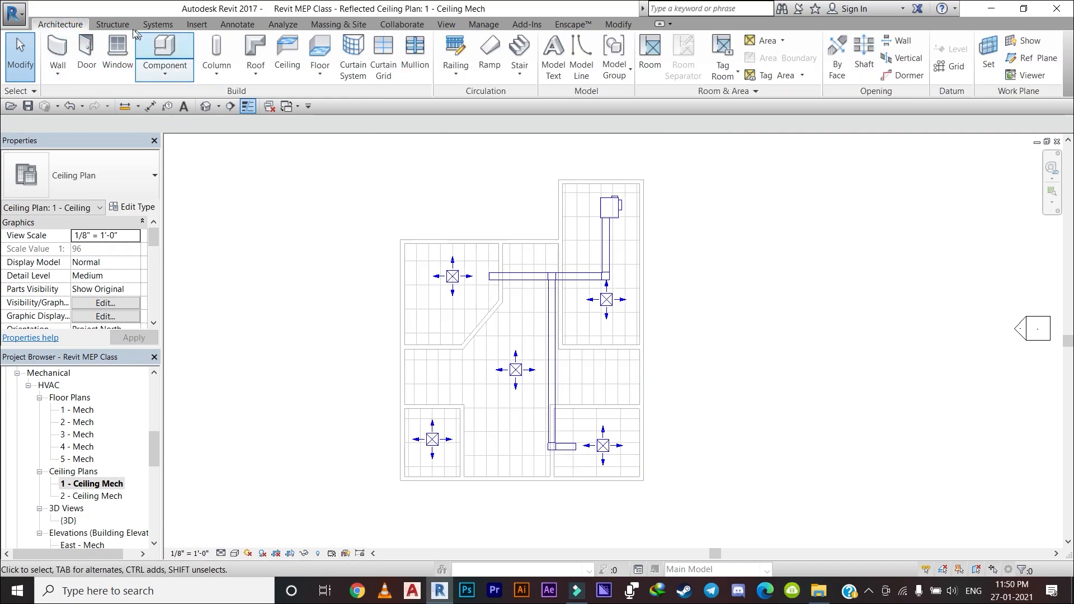
left_click(162, 25)
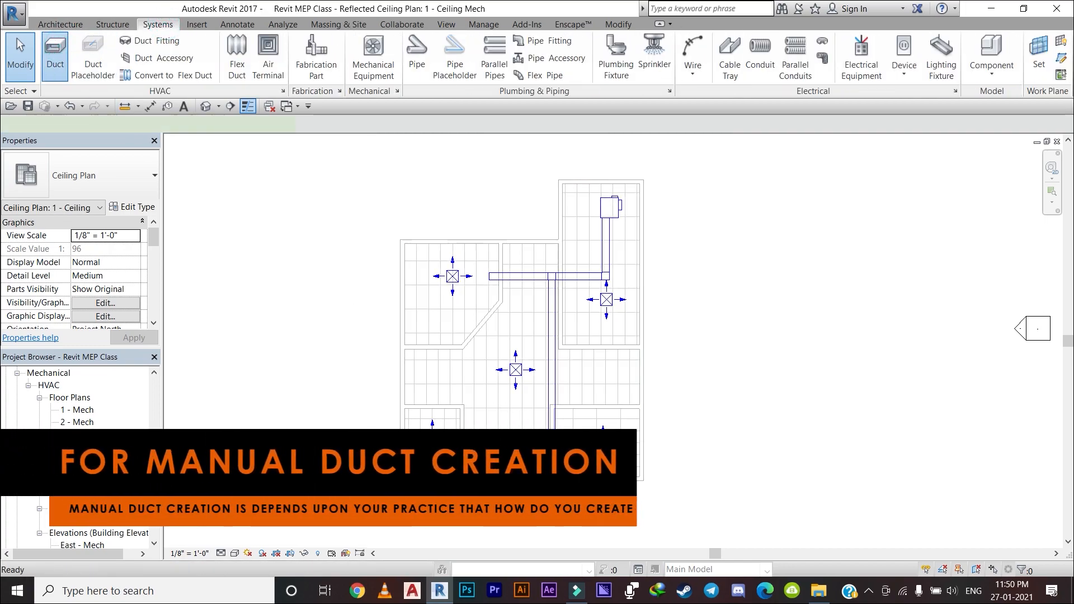
key("d")
key("t")
scroll(520, 434, "up", 2)
scroll(590, 459, "up", 1)
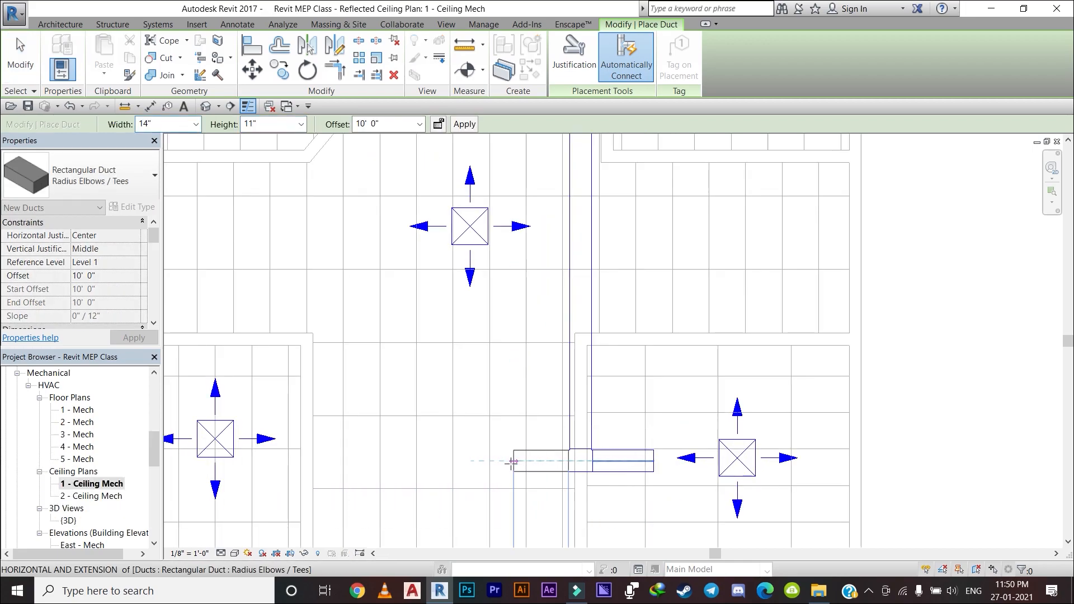
key("Escape")
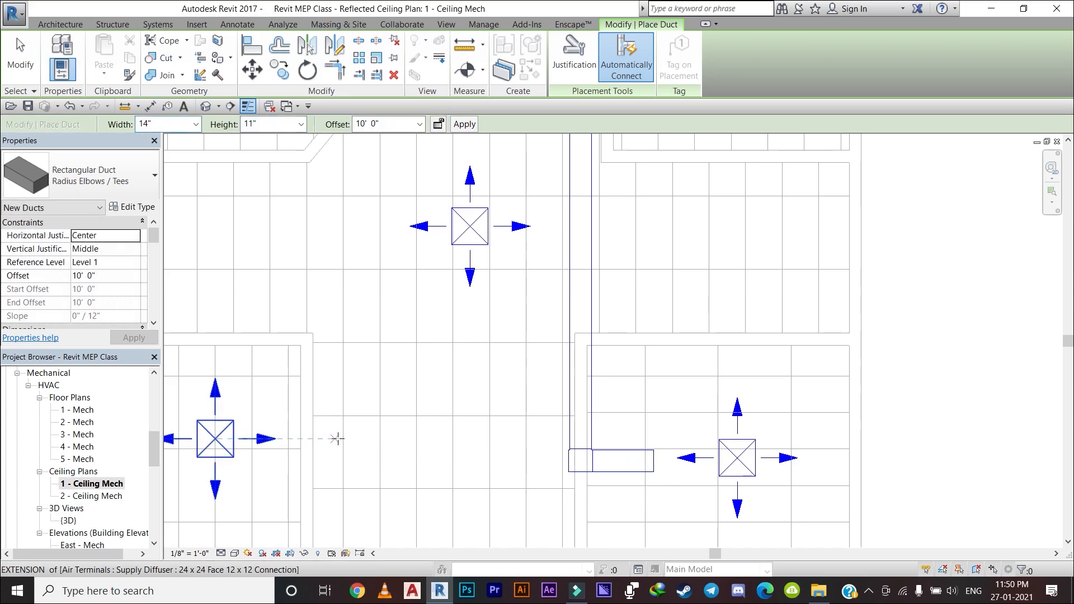
left_click(337, 438)
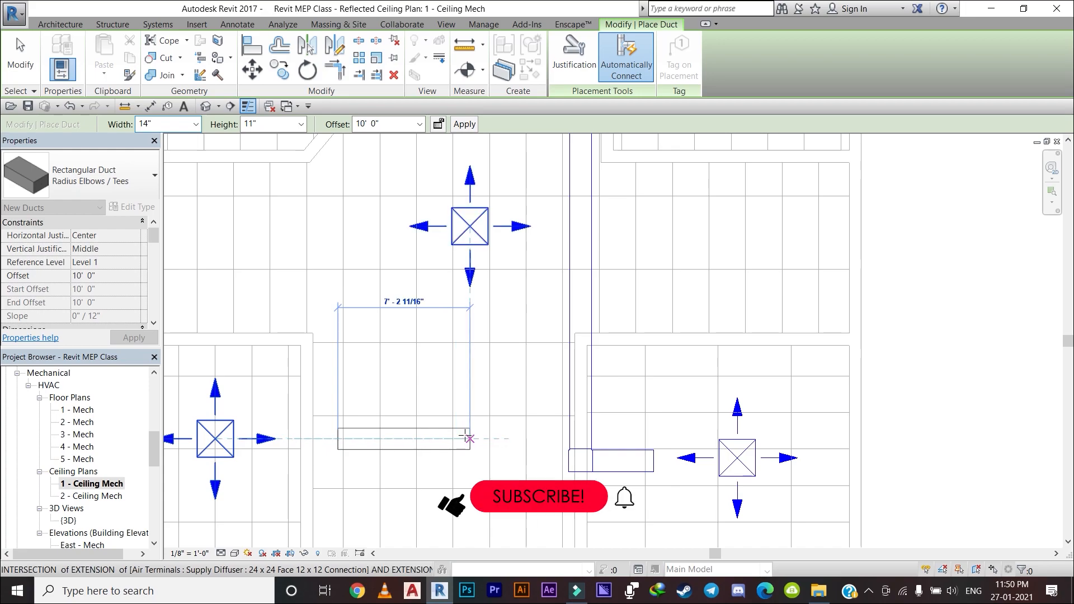
left_click(465, 437)
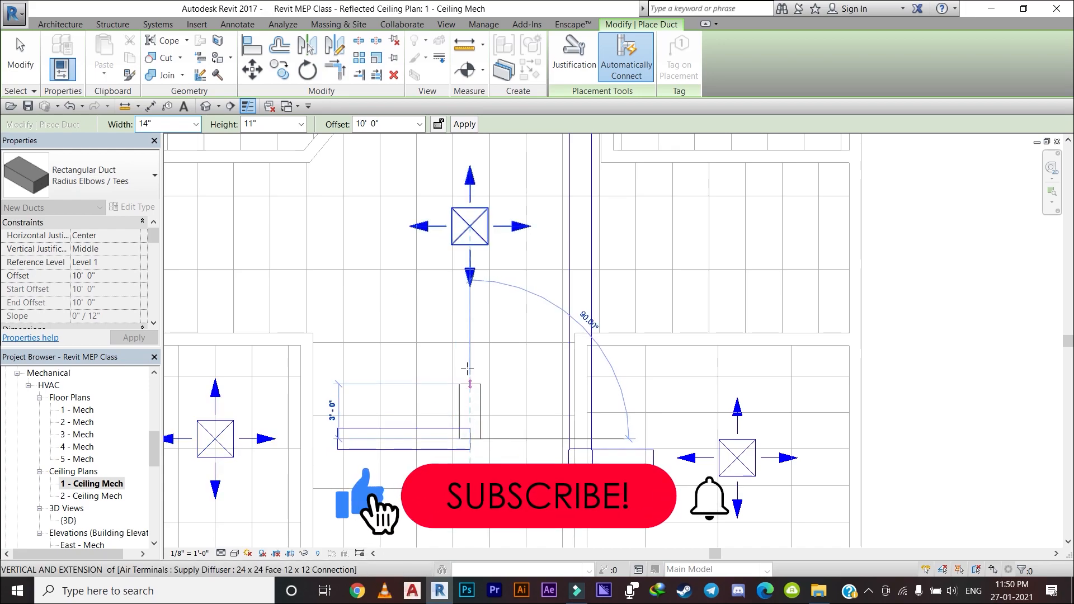
left_click(495, 388)
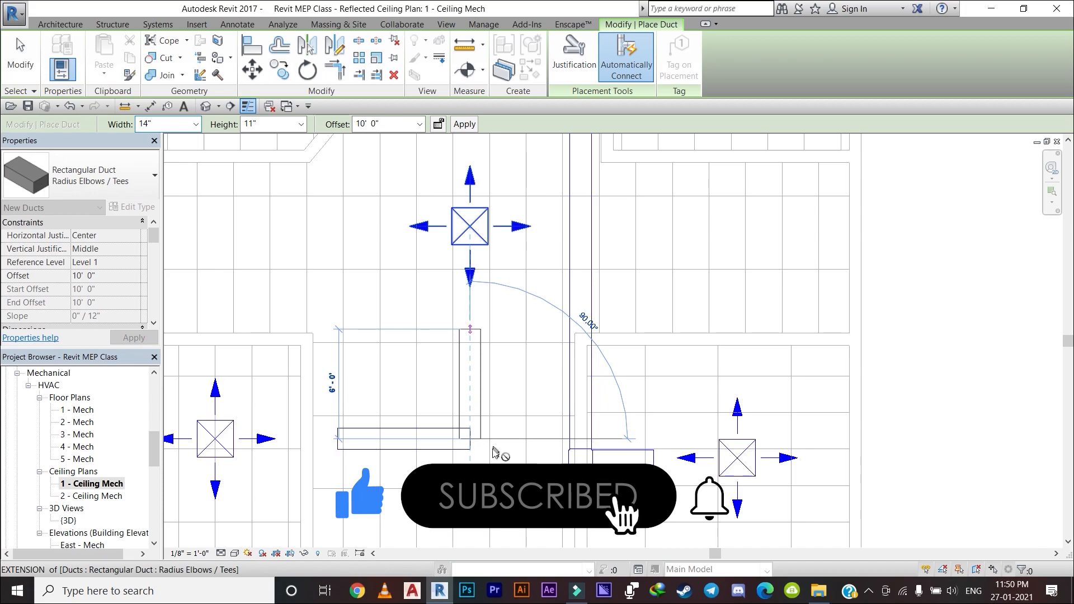
key("Escape")
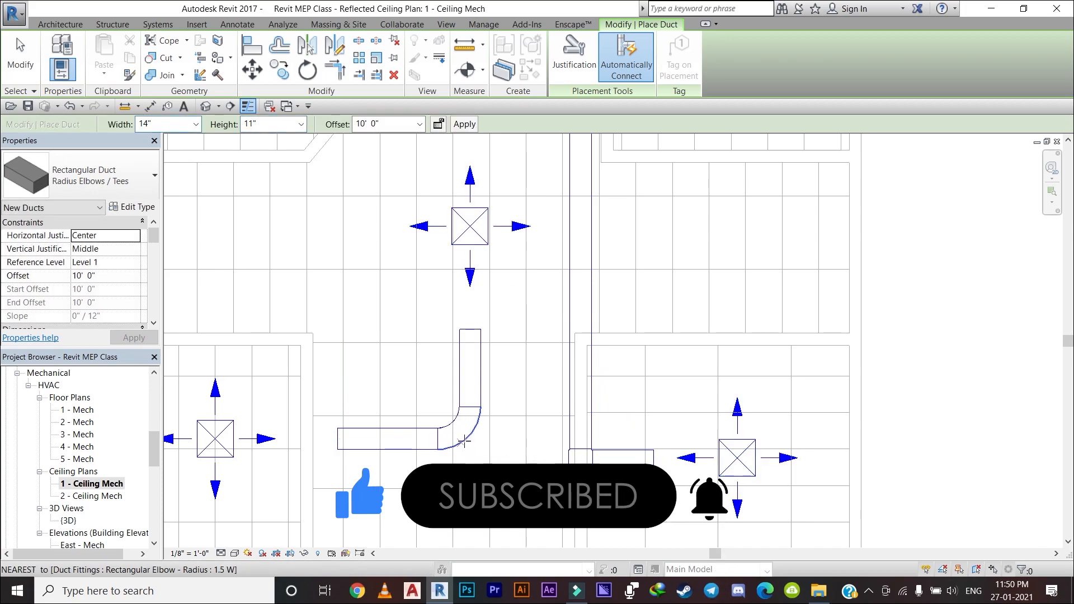
key("Escape")
key("Escape")
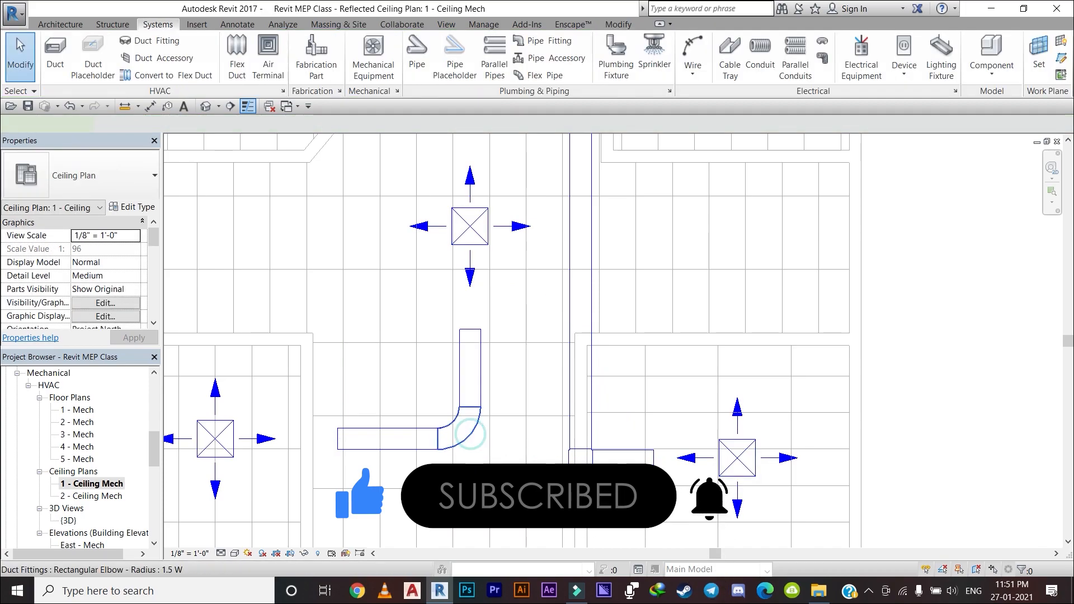
Convert the elbow below the middle diffuser into a tee with its open end facing the long branch duct
left_click(470, 434)
left_click(497, 439)
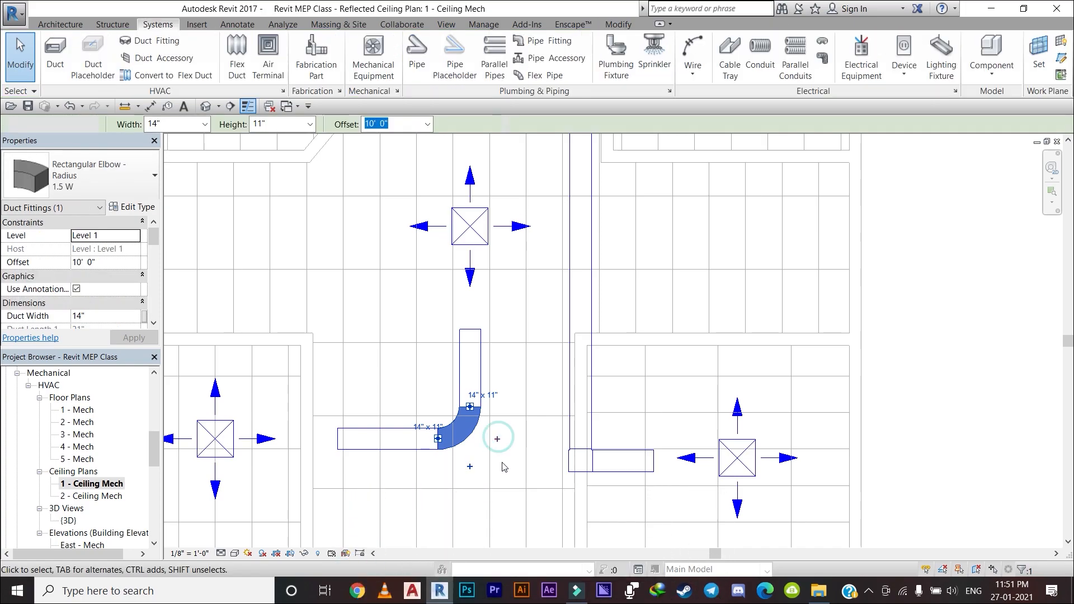
scroll(495, 476, "up", 3)
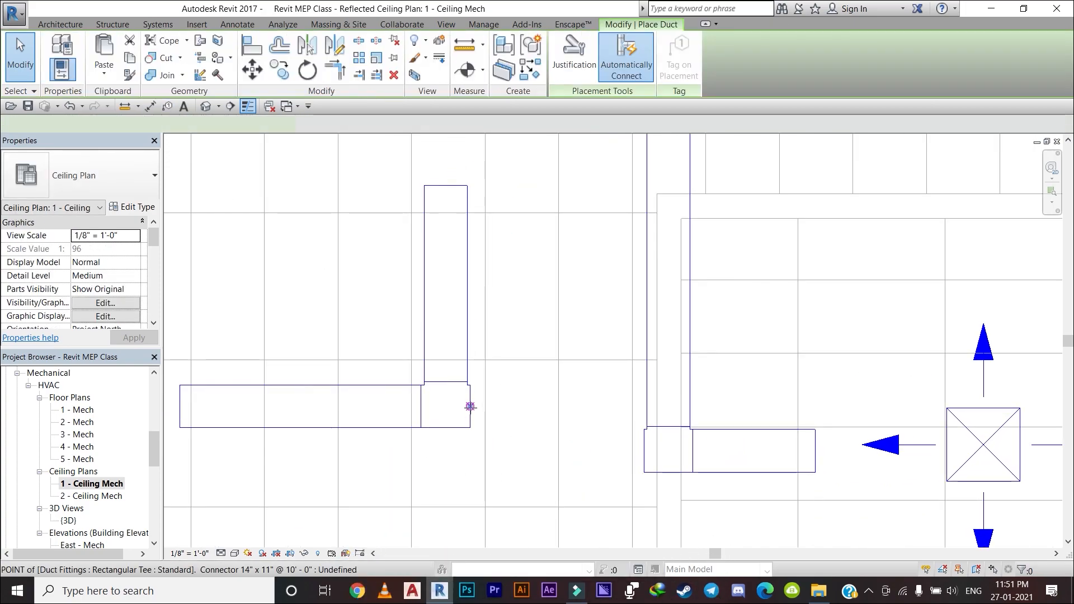
Try to draw a 14 x 11 inch duct from the new tee's open end, angled into the tee at the long branch's bottom
left_click(469, 406)
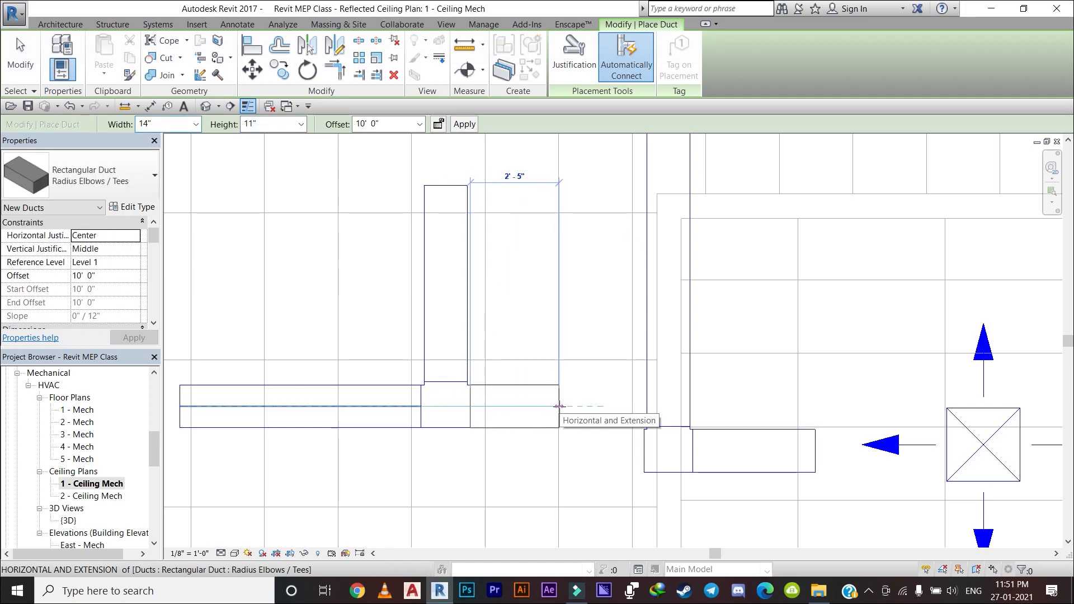
left_click(556, 442)
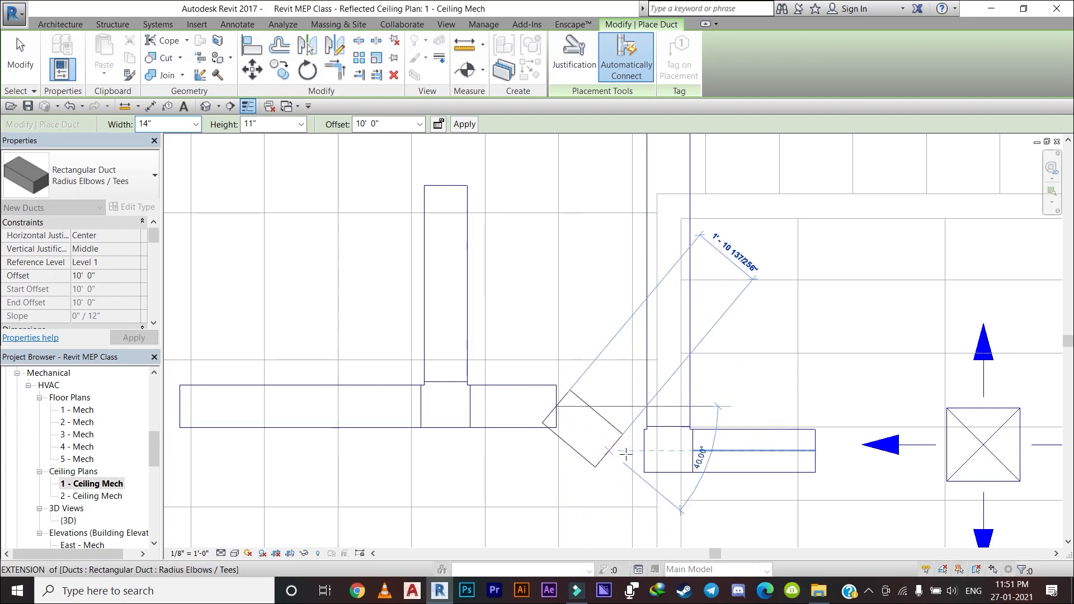
left_click(643, 451)
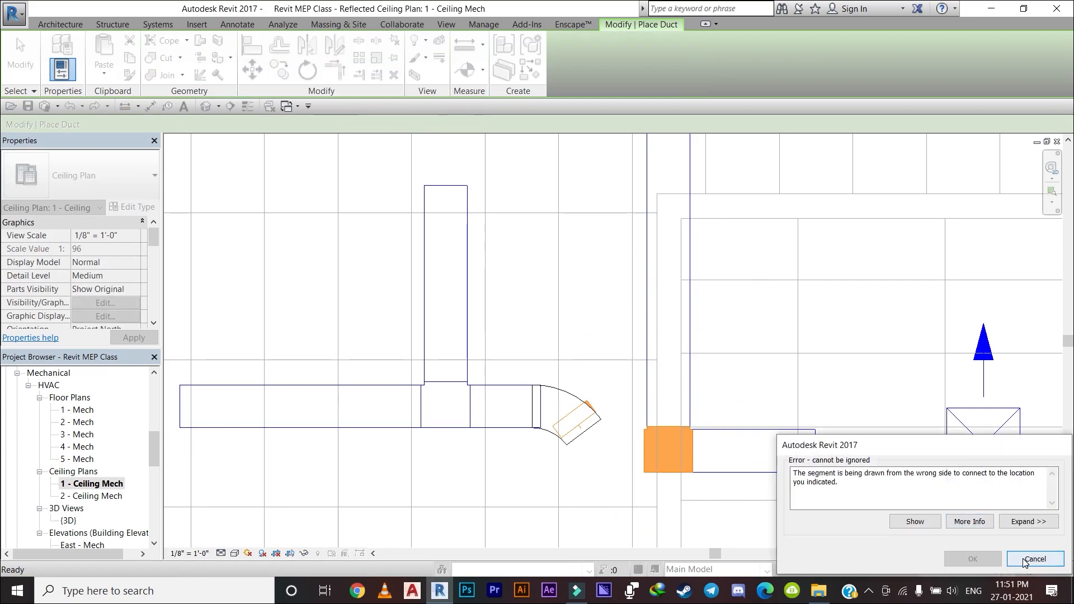
left_click(1025, 560)
left_click(527, 396)
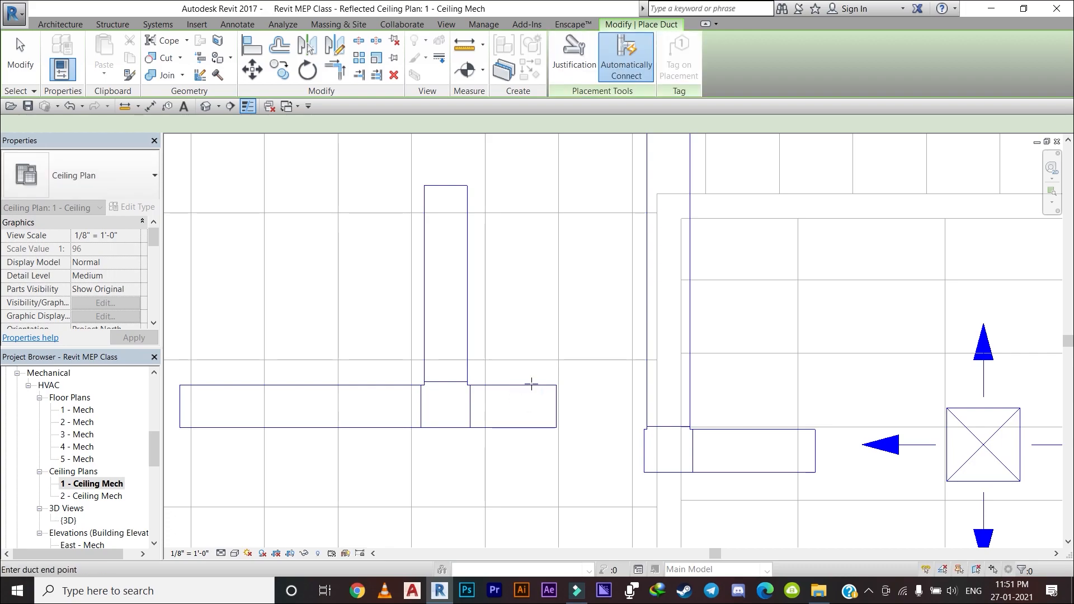
left_click(531, 384)
key("Escape")
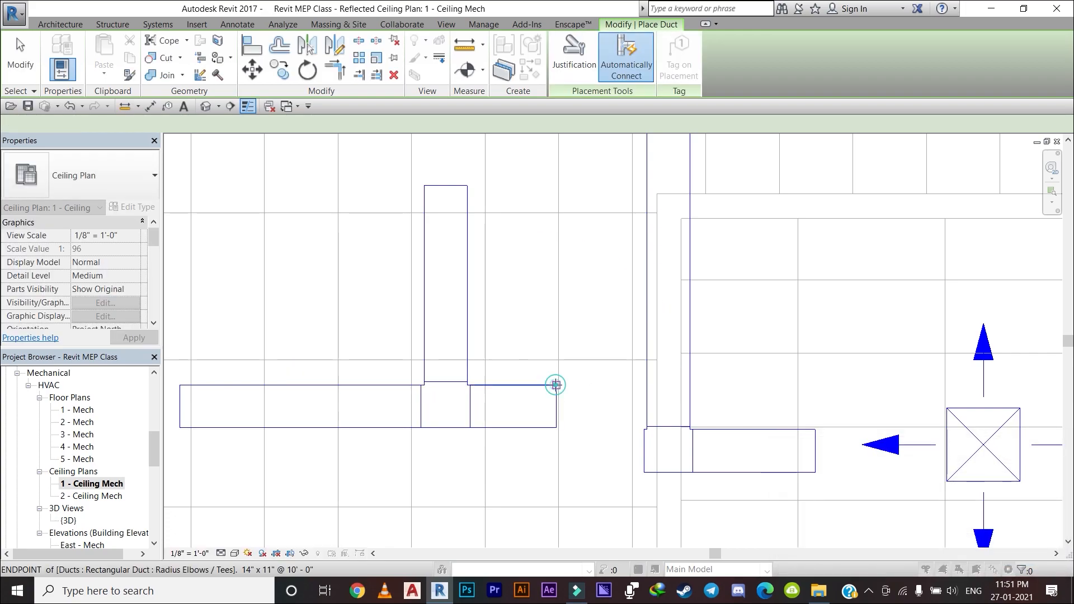
Leave the duct command and delete the short duct segment attached to the new tee's open end
left_click(554, 384)
key("Escape")
key("Escape")
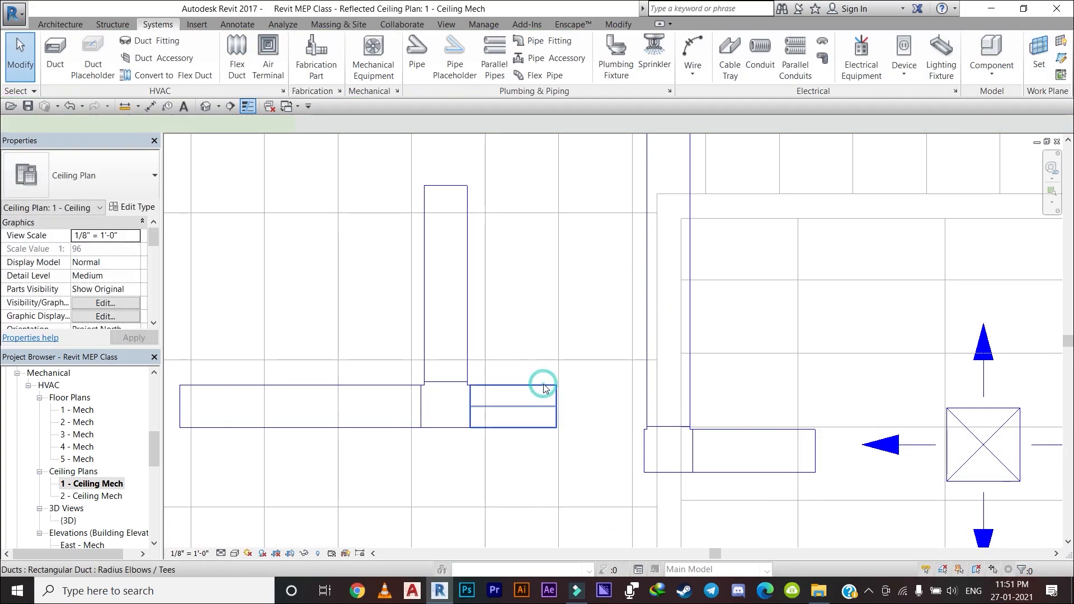
left_click(545, 386)
key("Delete")
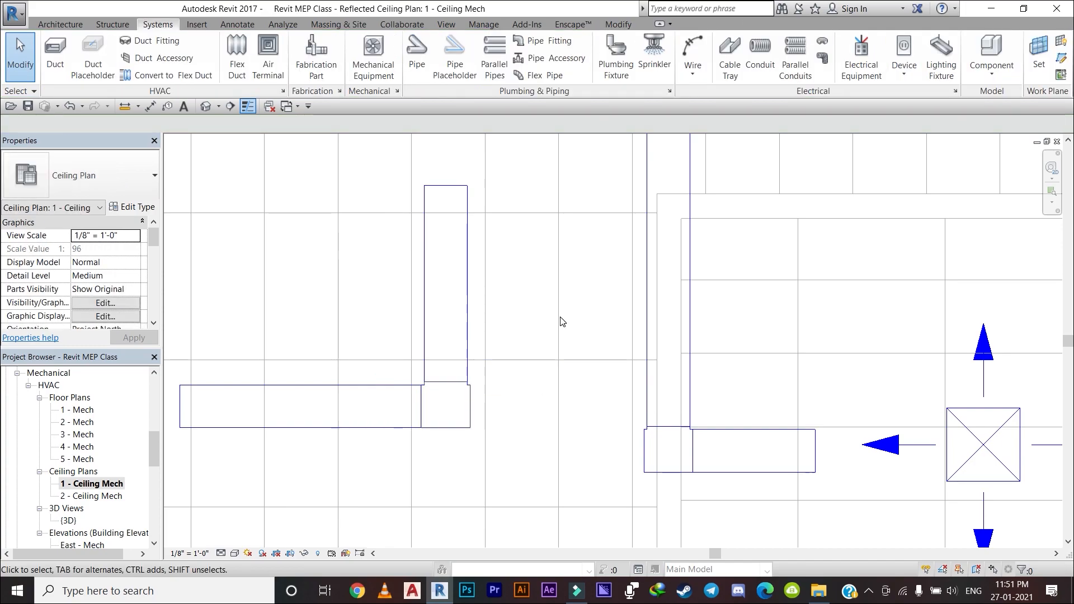
Draw a 14 x 11 inch duct from the open end of the tee below the middle diffuser, turning about 5' downward
left_click(55, 53)
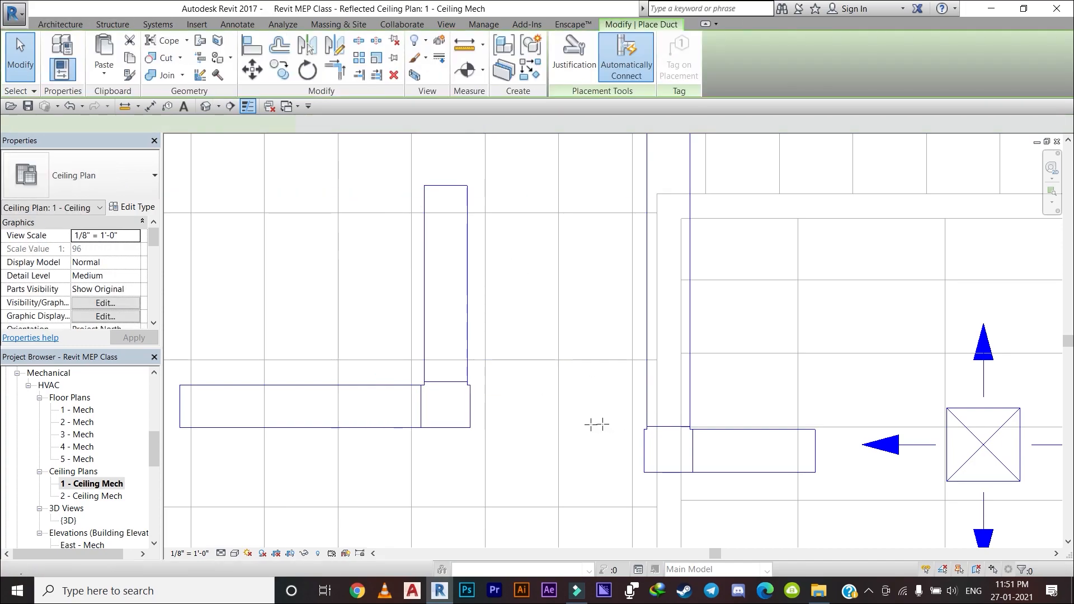
left_click(471, 406)
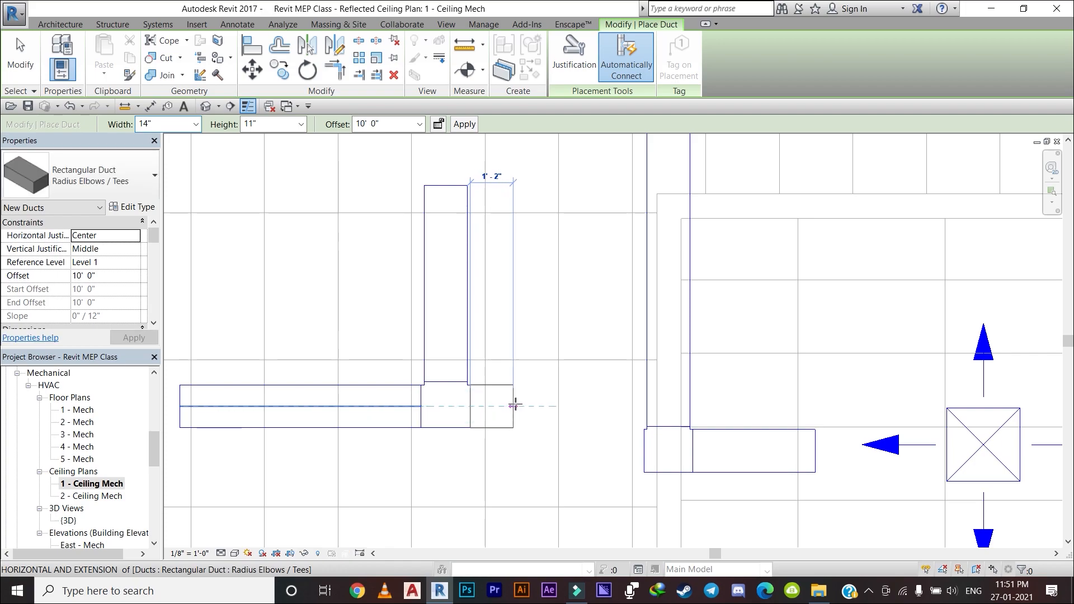
left_click(515, 407)
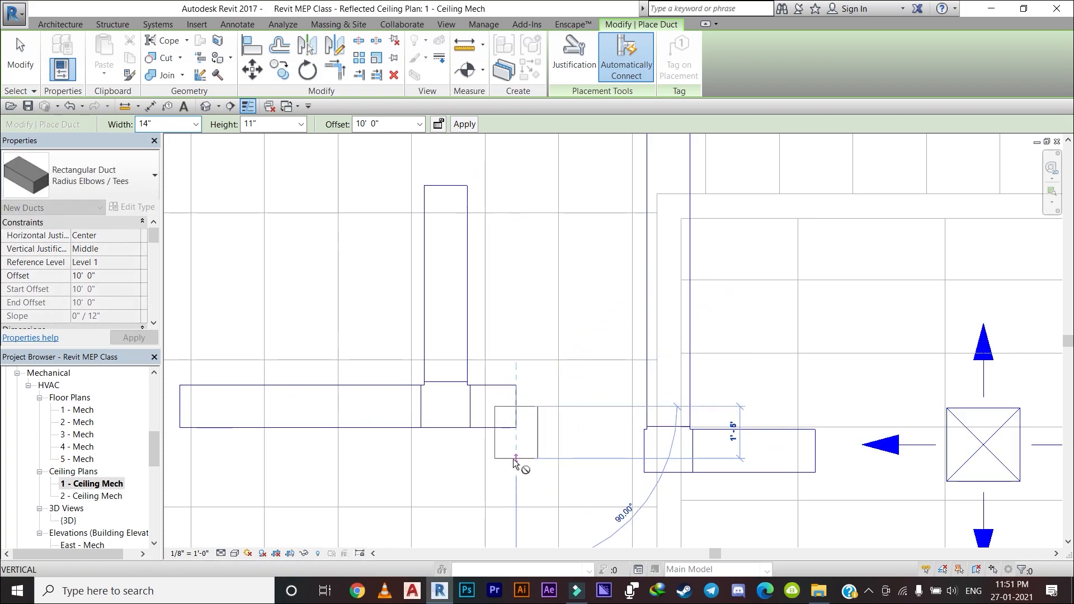
scroll(513, 469, "down", 5)
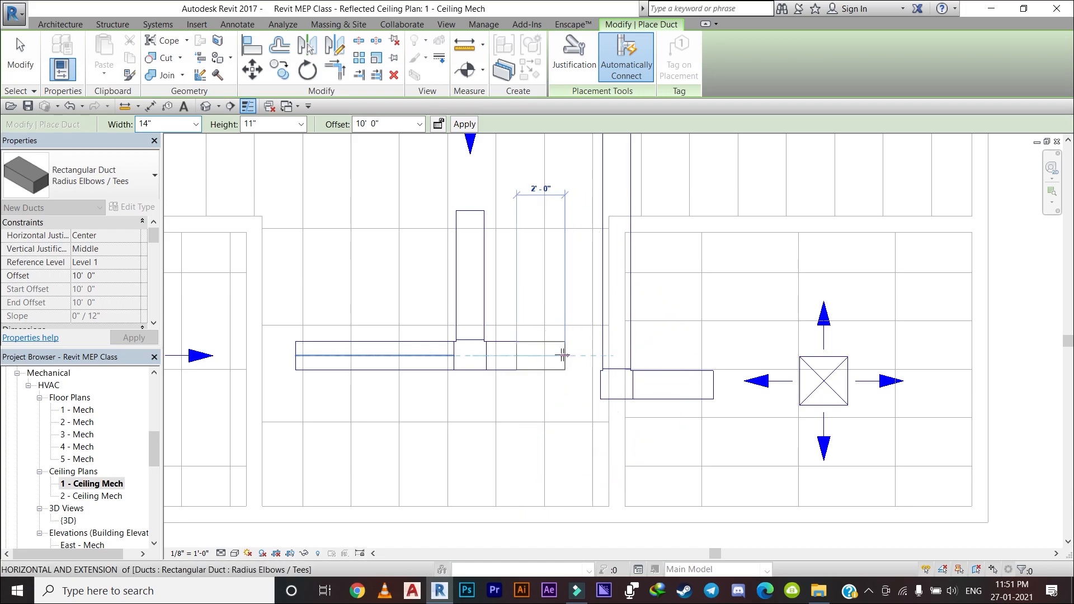
left_click(545, 354)
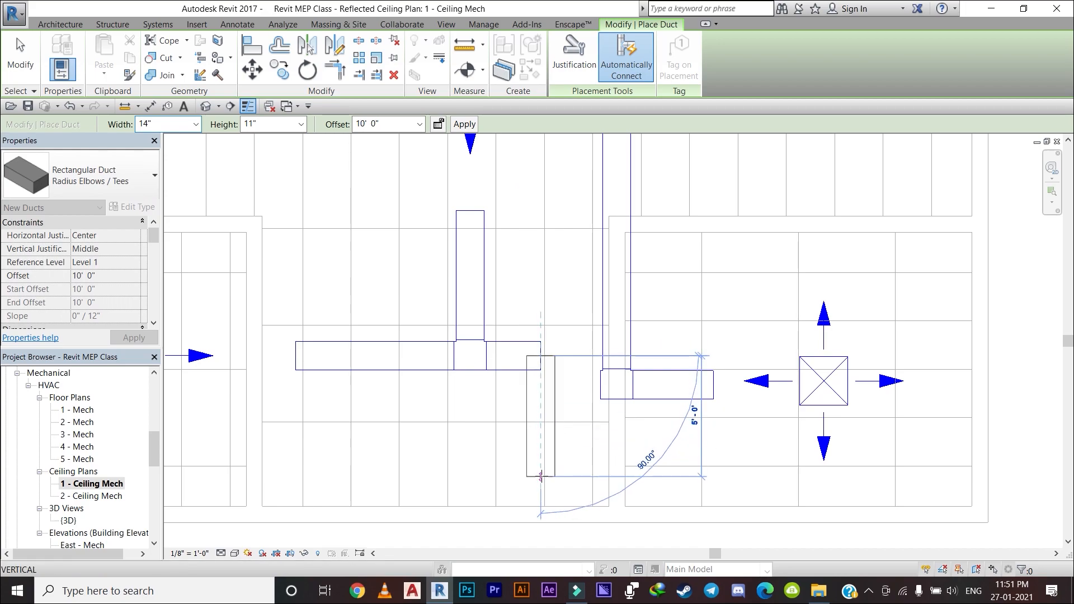
left_click(593, 482)
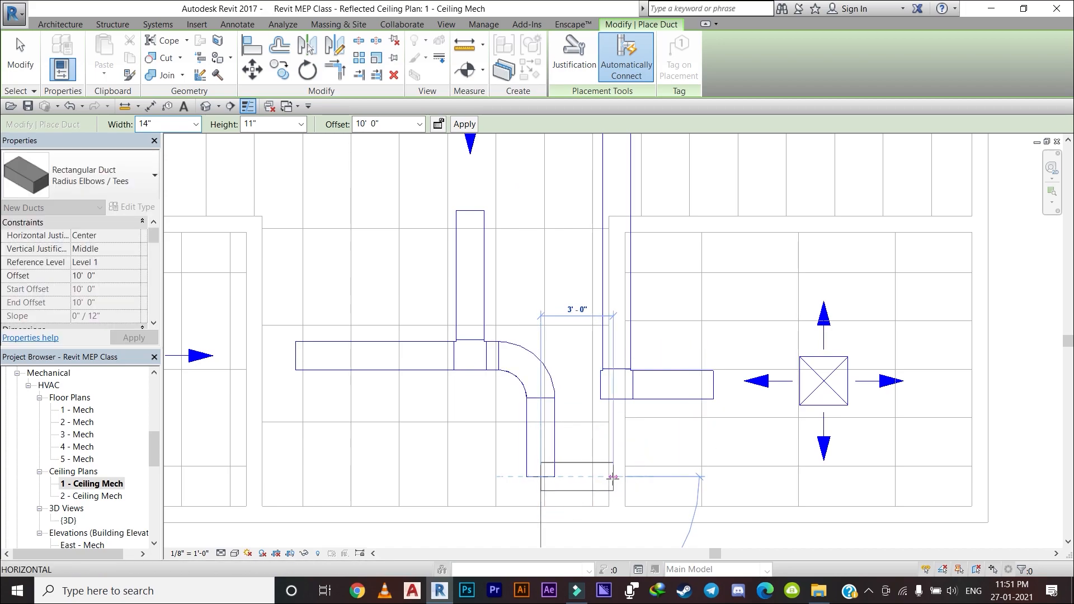
key("Escape")
key("Escape")
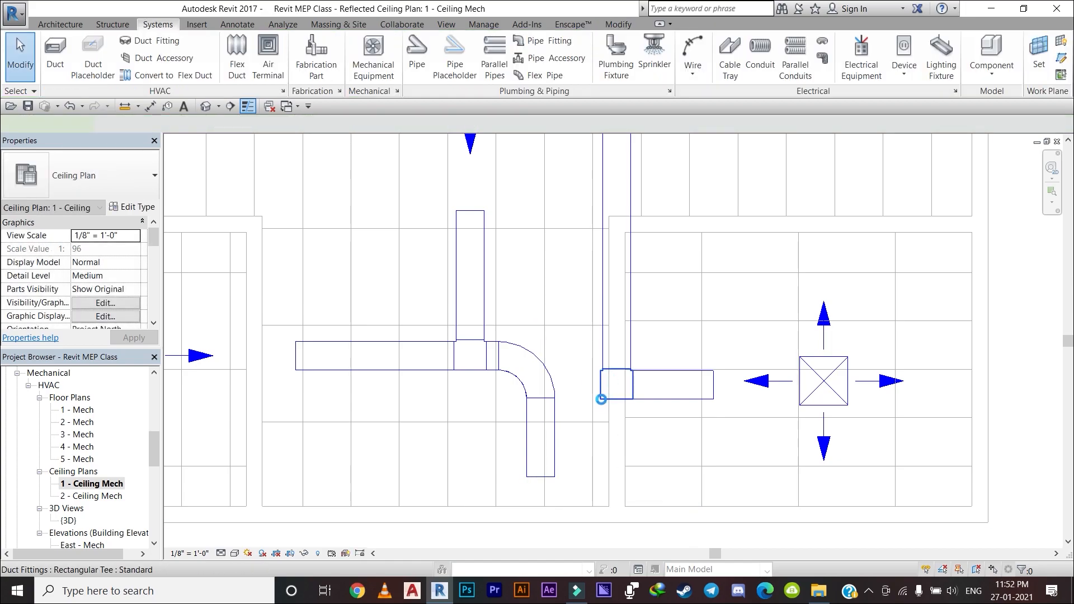
Convert the tee at the long branch's bottom to an elbow and back into a tee with its open end facing down
left_click(601, 393)
scroll(596, 393, "up", 3)
left_click(546, 365)
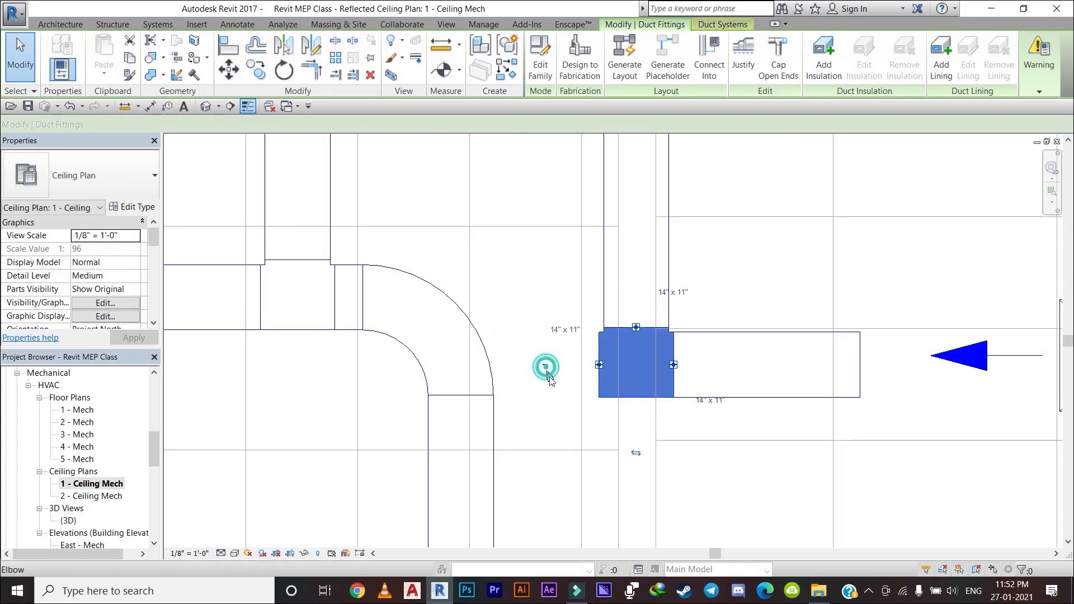
left_click(654, 353)
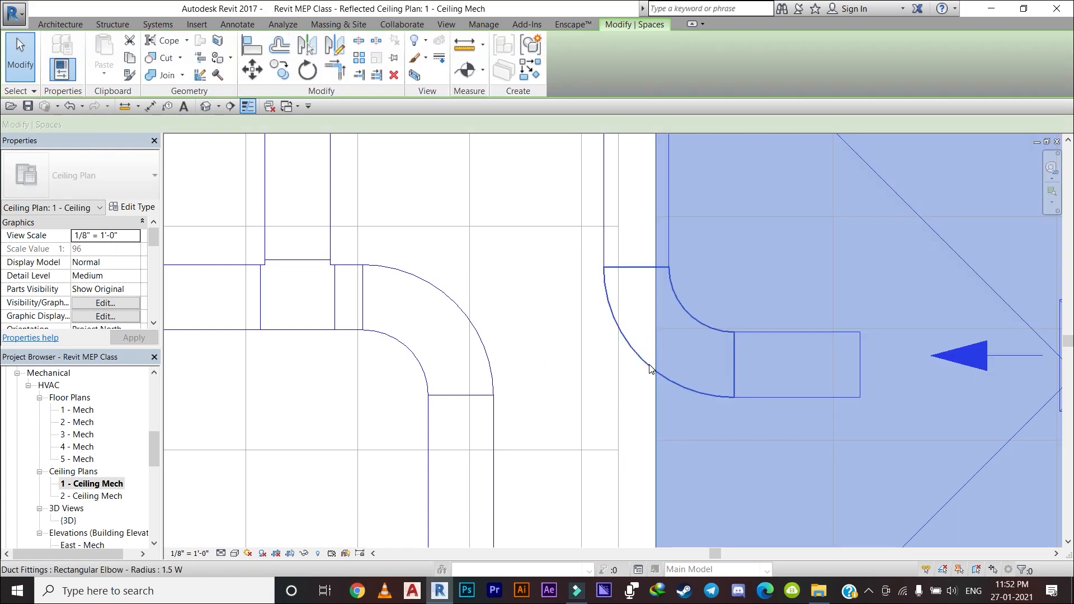
key("Escape")
left_click(659, 418)
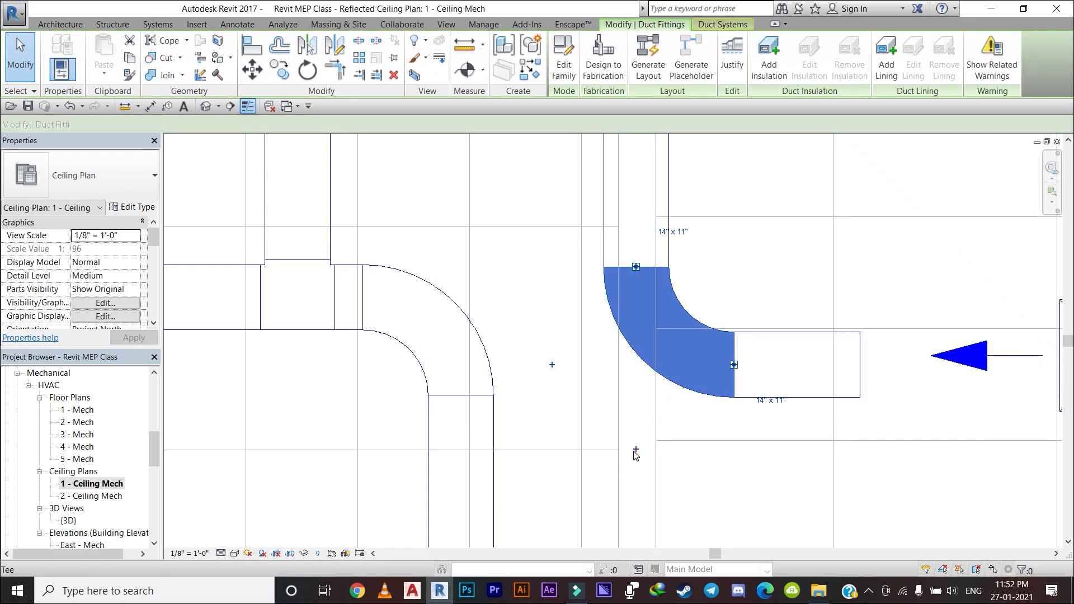
left_click(630, 448)
scroll(643, 490, "down", 2)
middle_click_drag(644, 489, 634, 392)
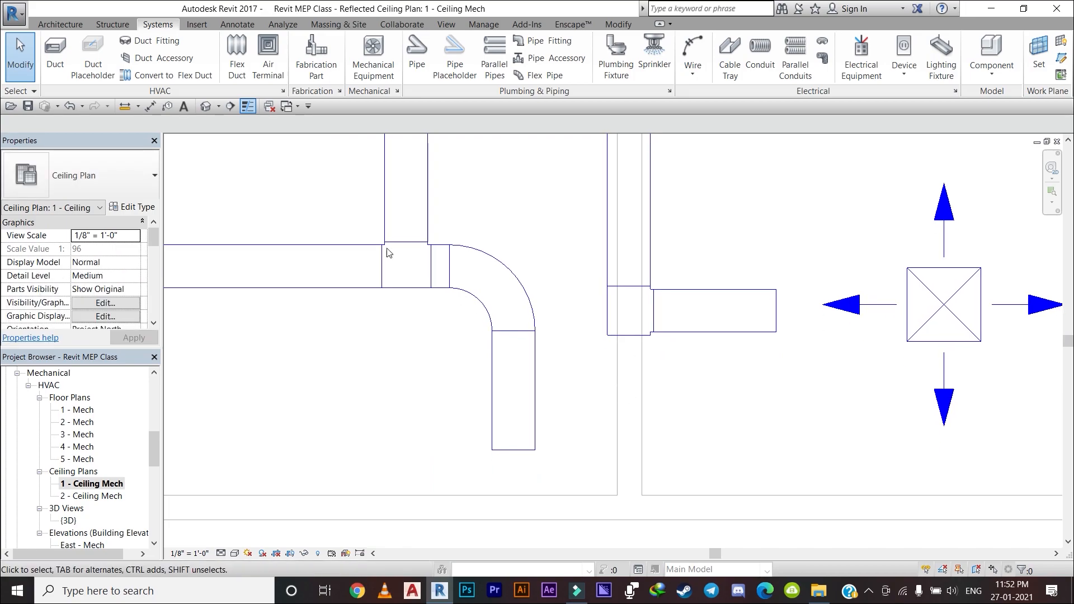
Try to extend the 14 x 11 inch duct from the bend's lower end across and up about 3' 1" into the long branch's tee
left_click(54, 54)
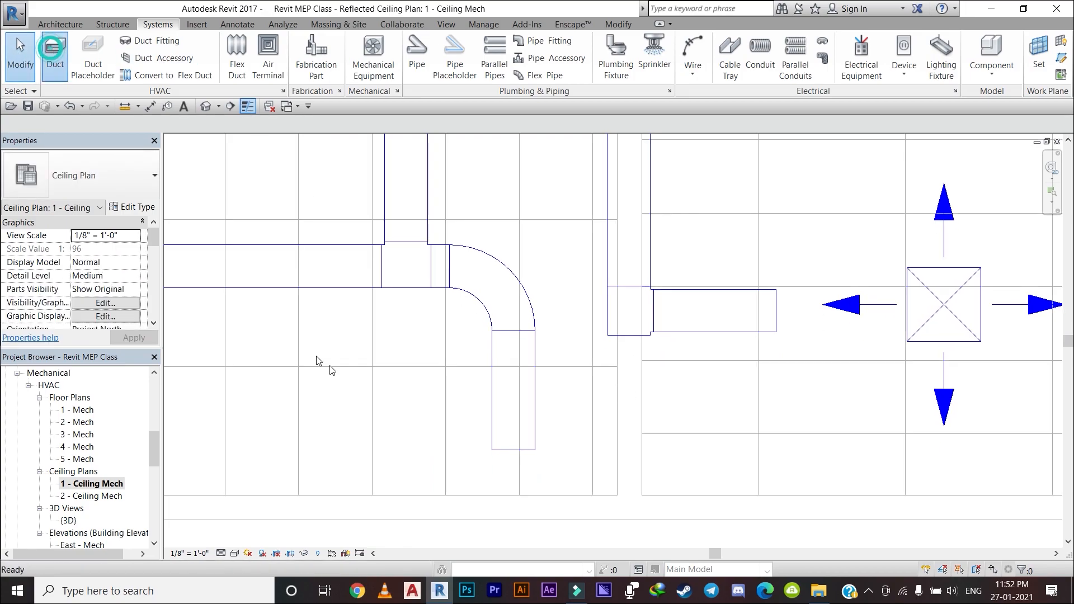
left_click(513, 450)
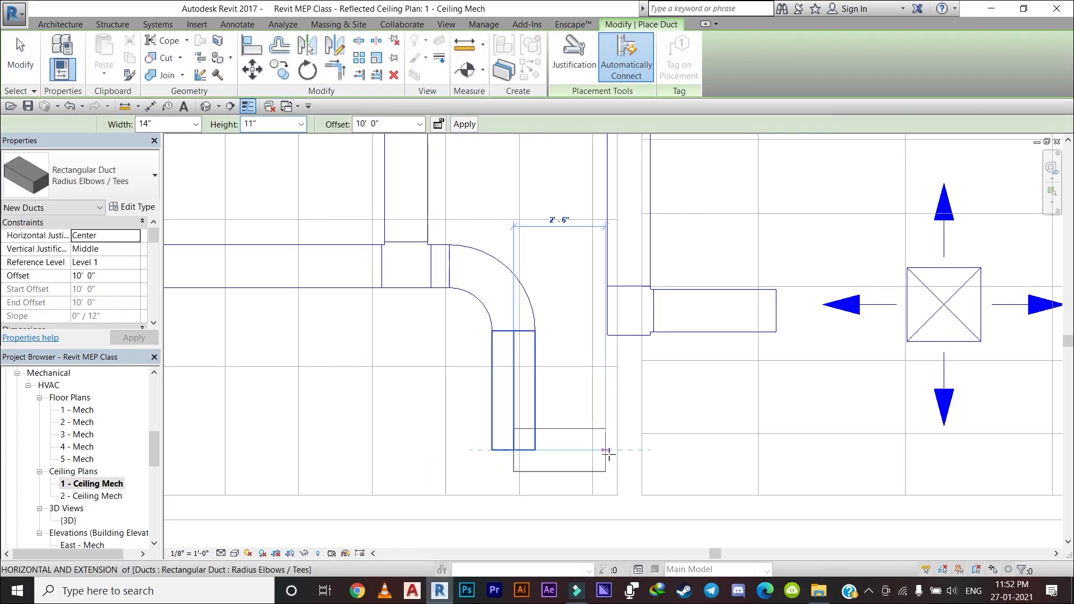
left_click(626, 454)
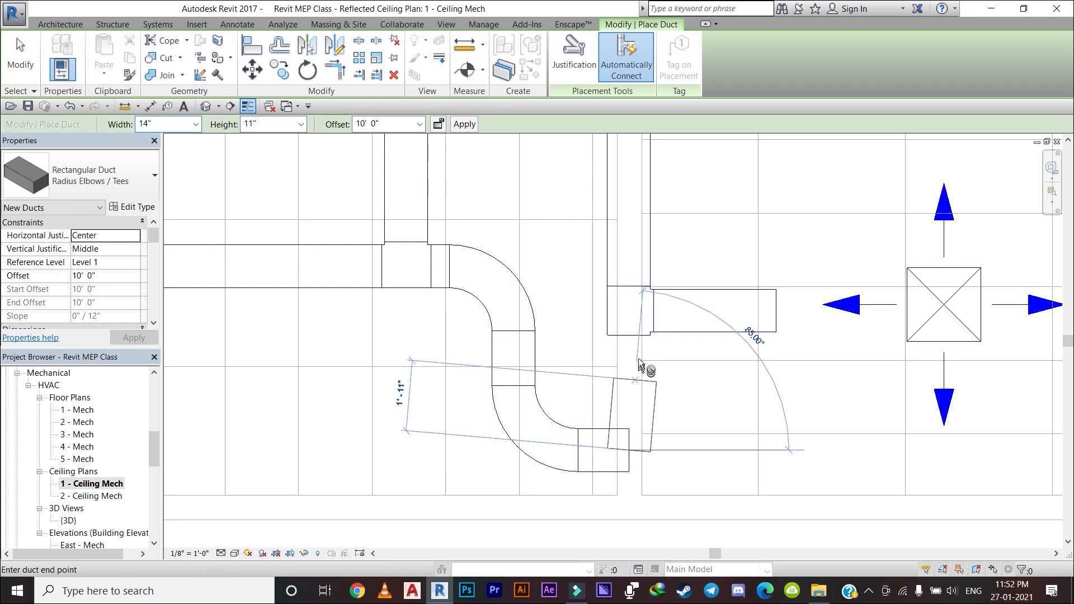
left_click(627, 336)
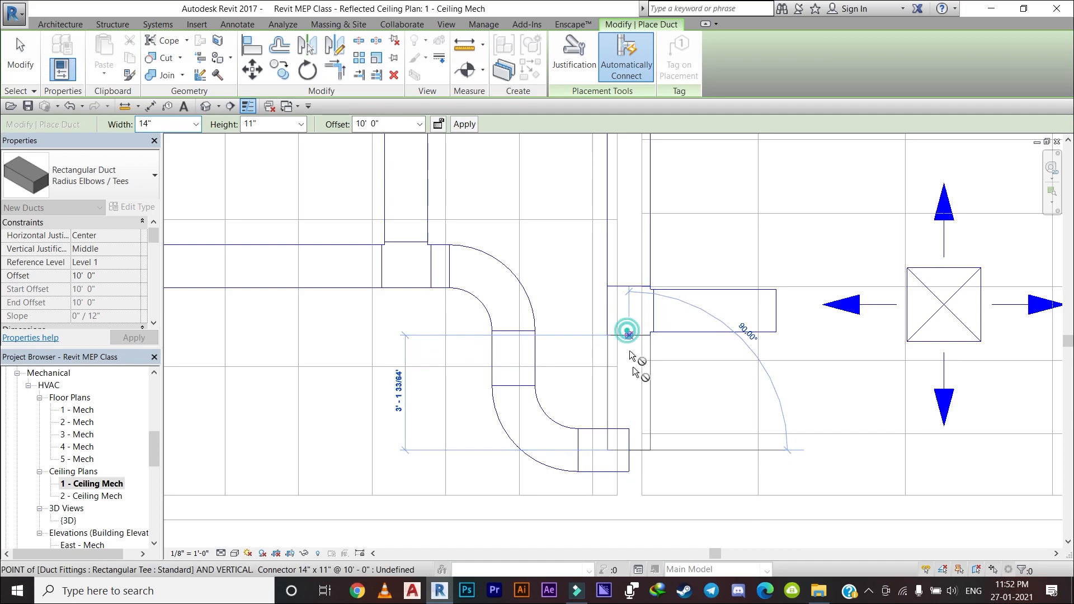
key("Escape")
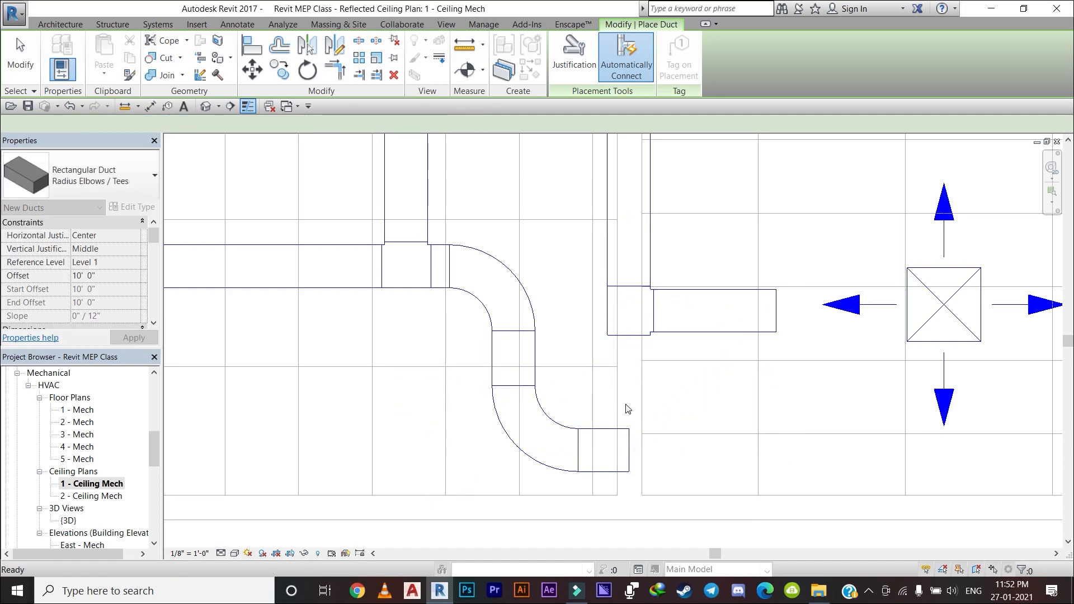
key("Escape")
Examine the gap between the curved duct run and the long branch's tee in the plan and the 3D view
scroll(650, 452, "down", 4)
scroll(588, 399, "down", 6)
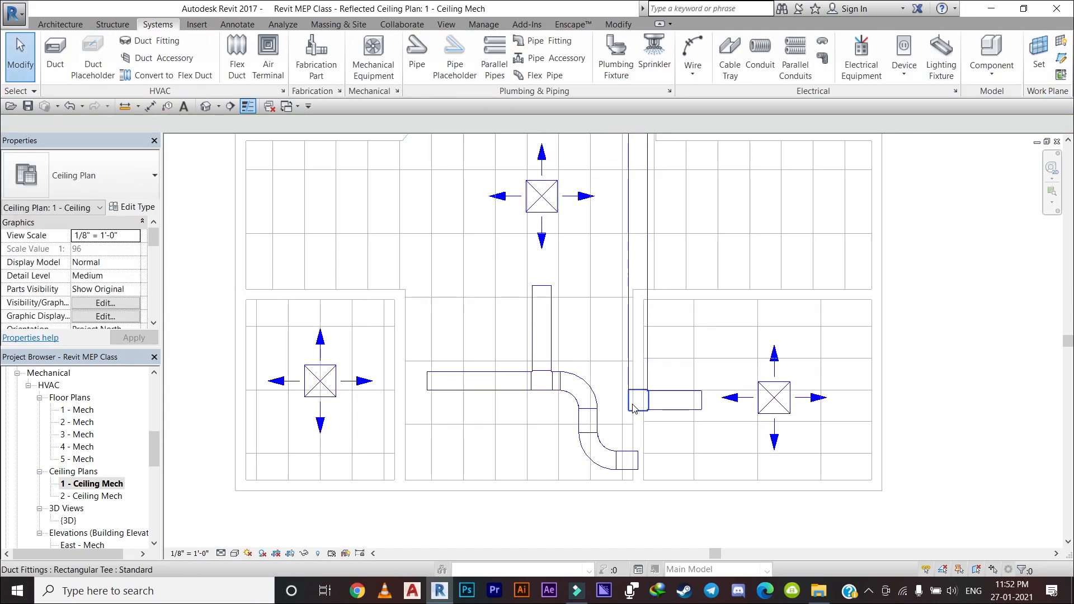
mouse_move(626, 385)
middle_mouse_down()
mouse_move(615, 438)
mouse_move(624, 388)
middle_mouse_up()
scroll(615, 411, "up", 5)
scroll(617, 411, "down", 2)
scroll(594, 436, "up", 1)
scroll(594, 436, "down", 4)
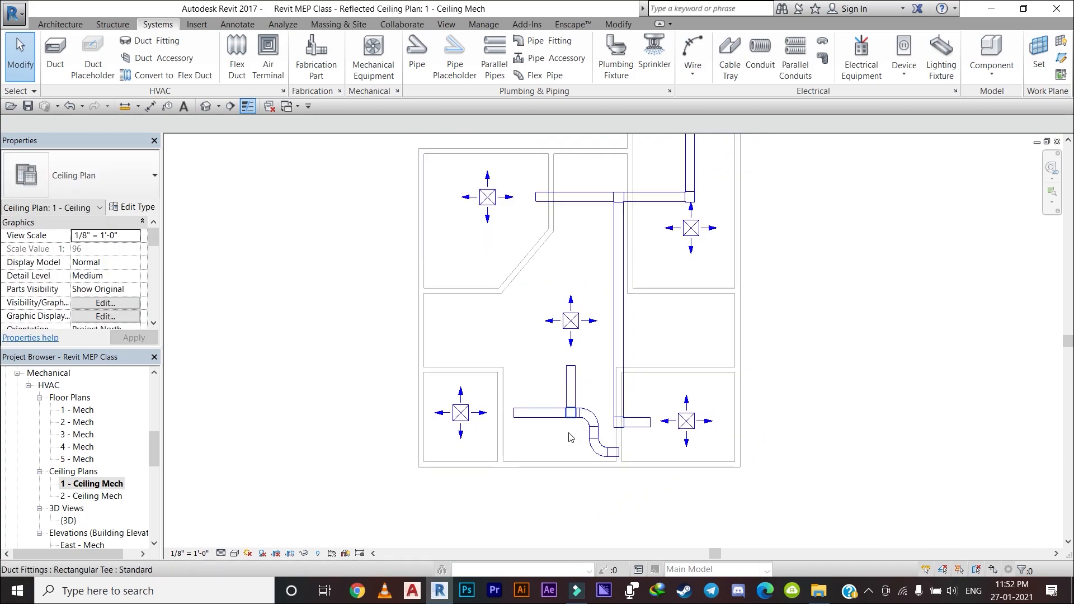
left_click(446, 25)
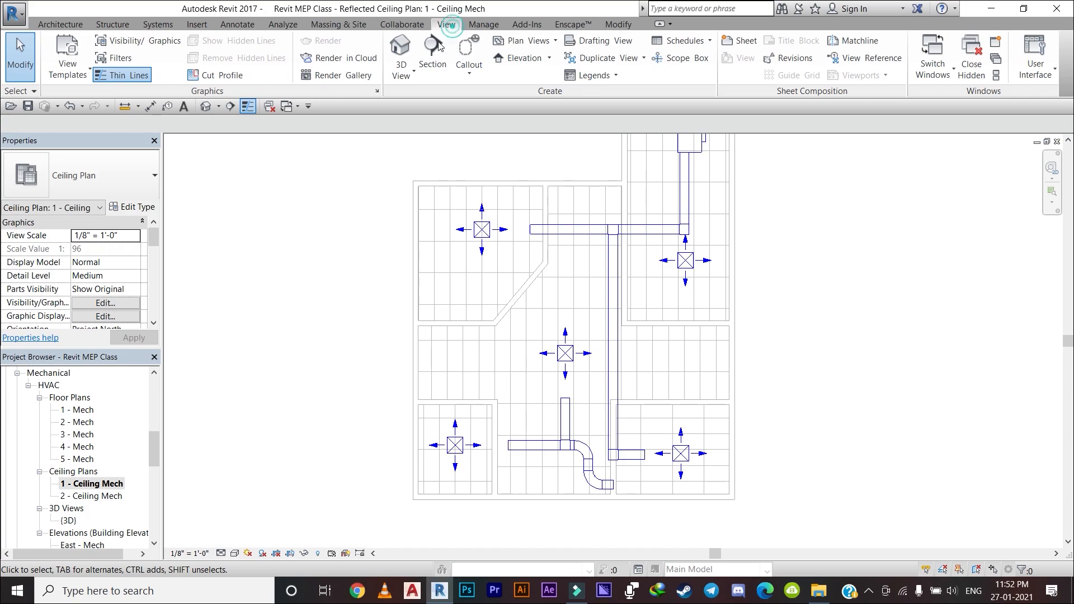
left_click(396, 58)
scroll(570, 320, "down", 2)
middle_click_drag(570, 353, 522, 392, "shift")
scroll(439, 358, "up", 6)
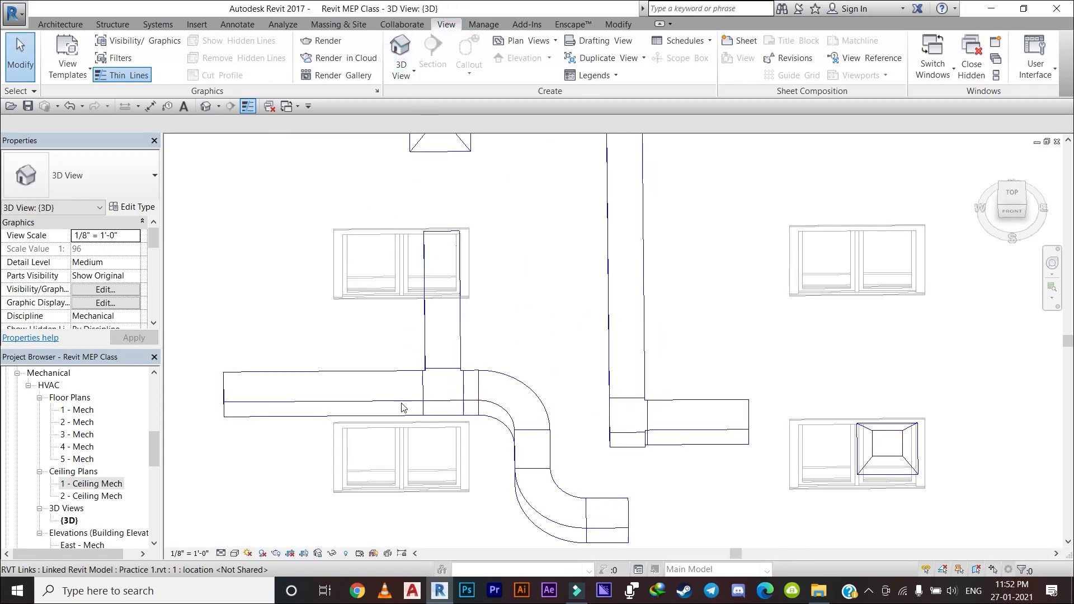
left_click_drag(404, 401, 549, 284)
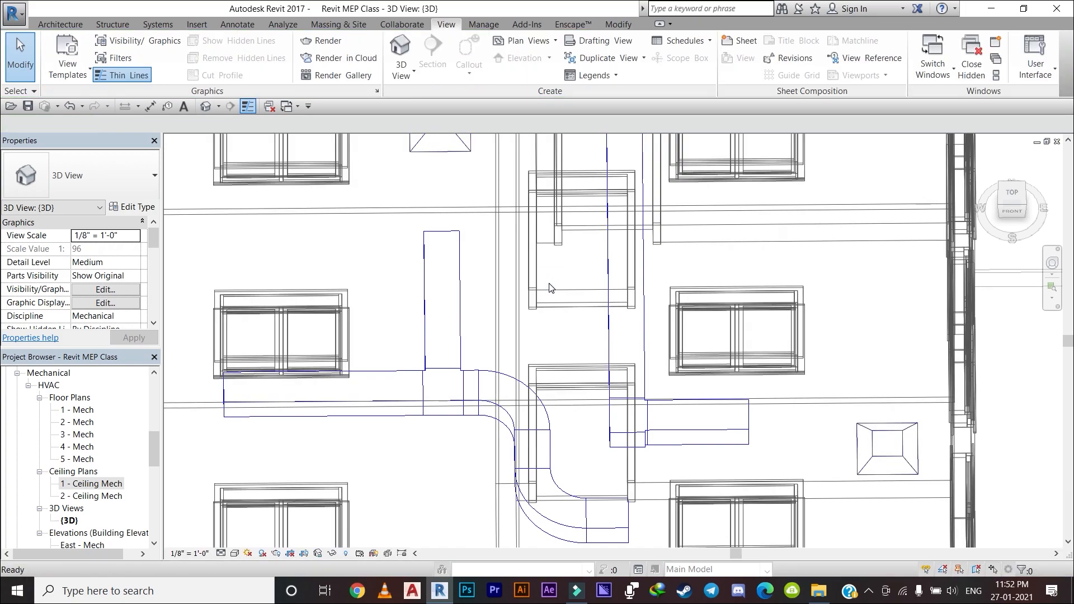
scroll(589, 305, "down", 2)
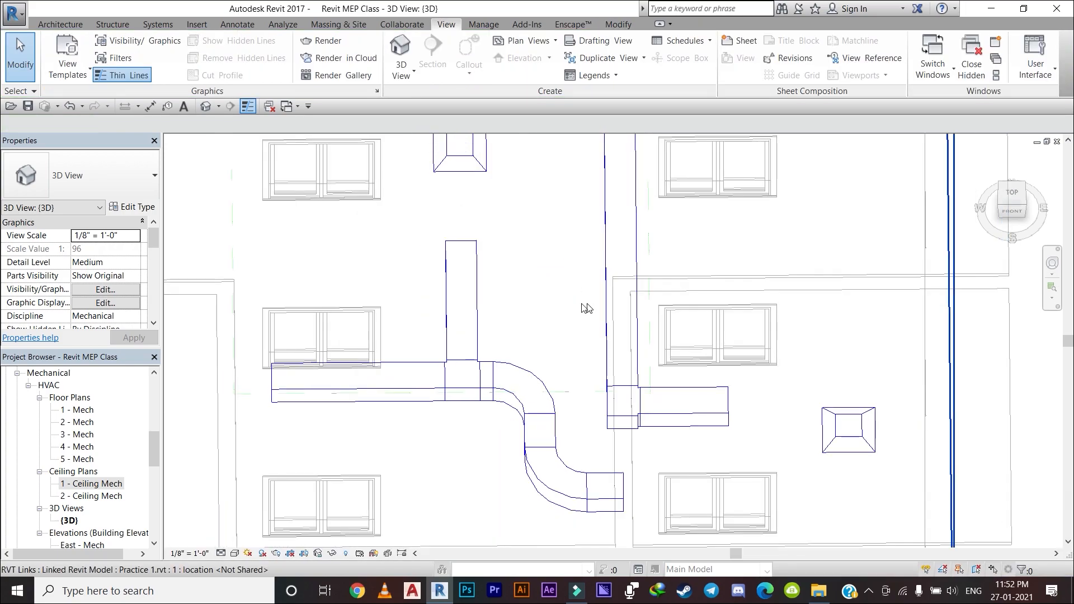
left_click_drag(582, 306, 419, 427)
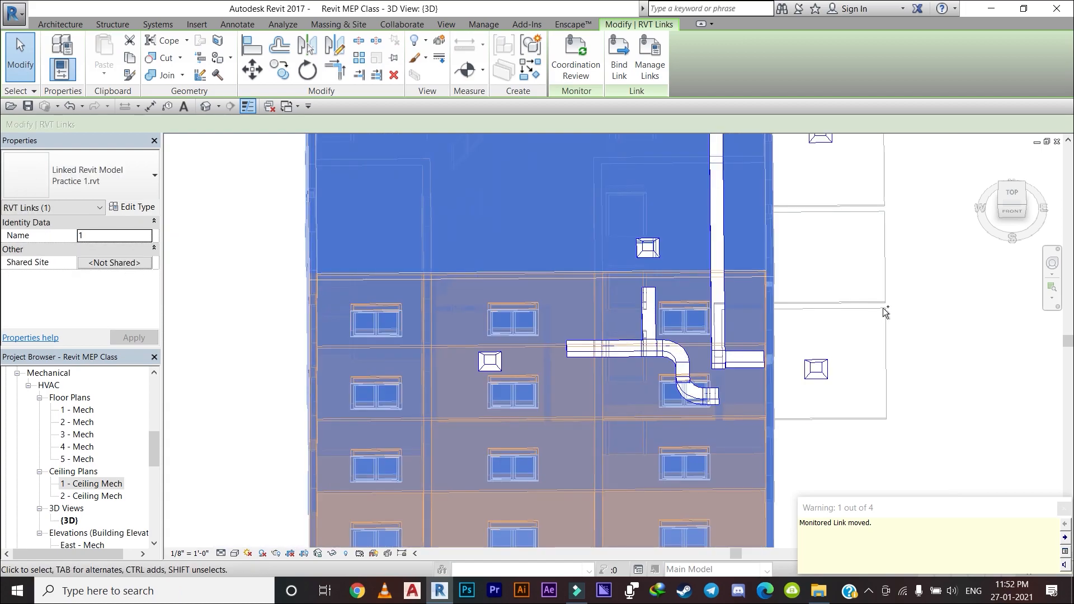
Undo the linked building model's moves and the last duct extension, and dismiss the warning
key("ctrl+z")
key("ctrl+z")
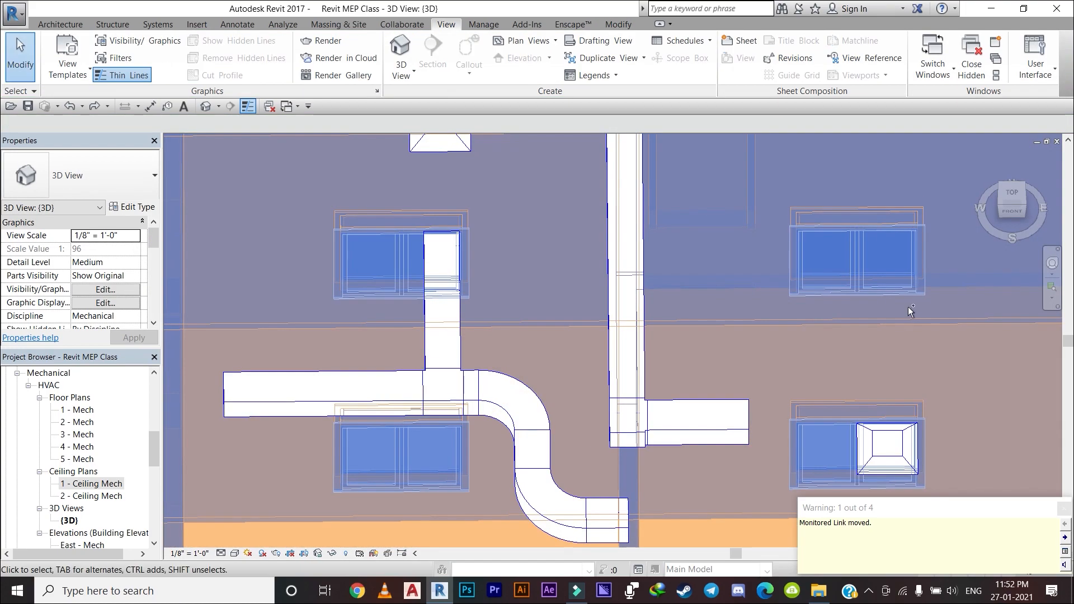
key("ctrl+z")
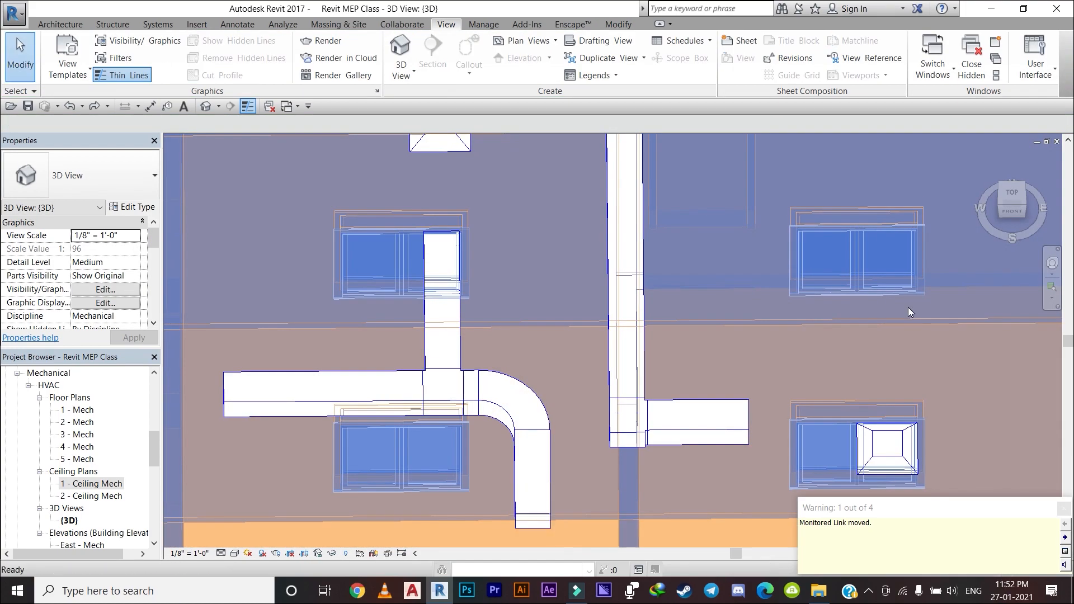
left_click(1064, 508)
left_click(784, 336)
scroll(784, 335, "down", 5)
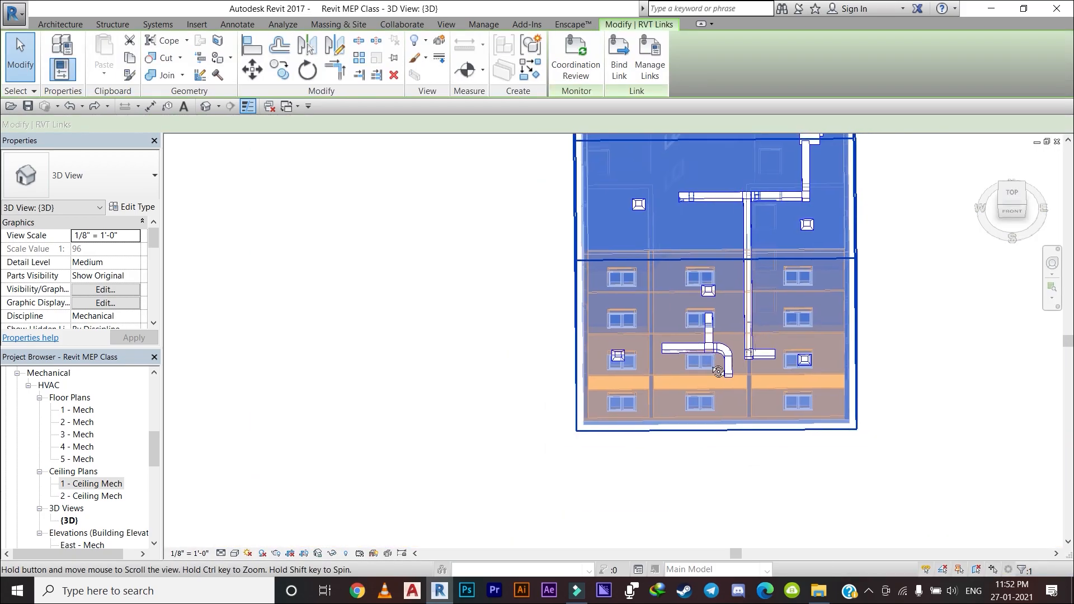
middle_click_drag(718, 371, 651, 345, "shift")
left_click(949, 367)
middle_click_drag(856, 269, 766, 335, "shift")
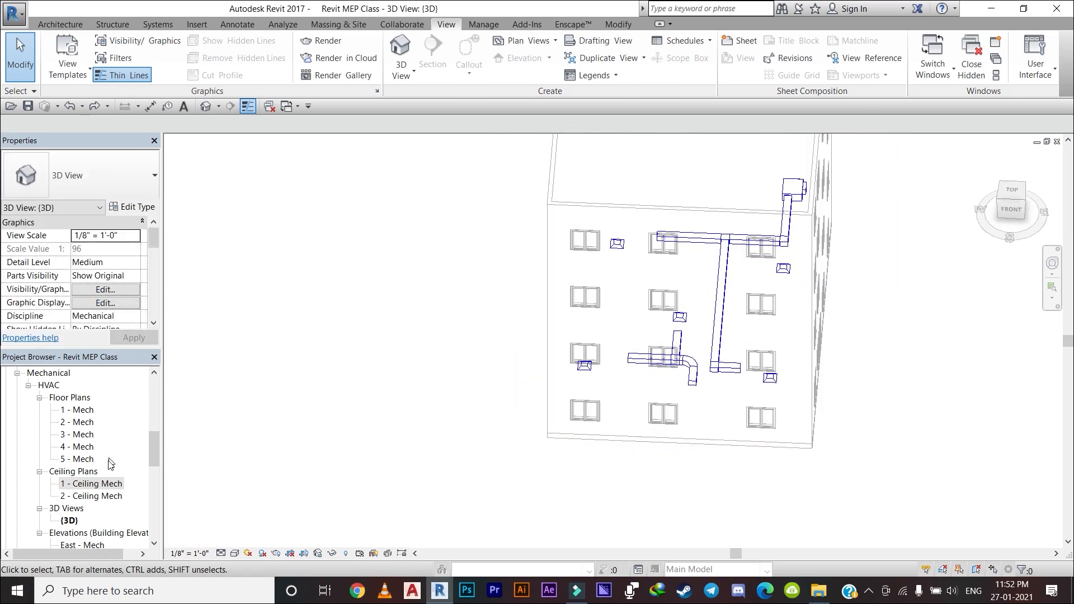
Return to the level 1 ceiling mechanical plan and delete the whole duct run between the lower-left diffuser and the long branch
double_click(95, 483)
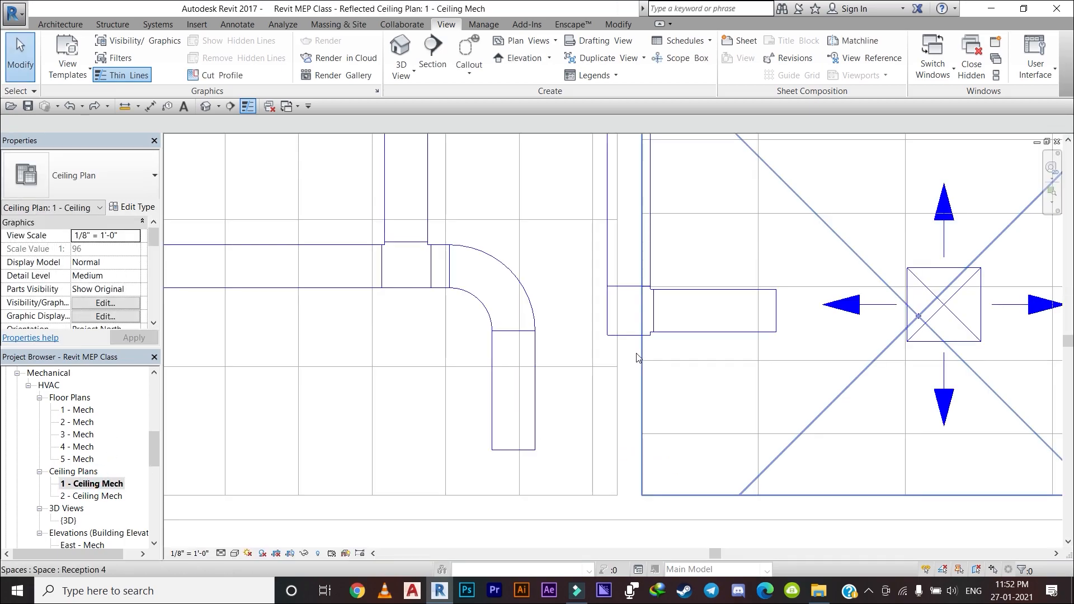
scroll(633, 445, "down", 2)
mouse_move(634, 445)
middle_mouse_down()
mouse_move(627, 399)
mouse_move(643, 457)
middle_mouse_up()
left_click_drag(589, 305, 456, 413)
key("Delete")
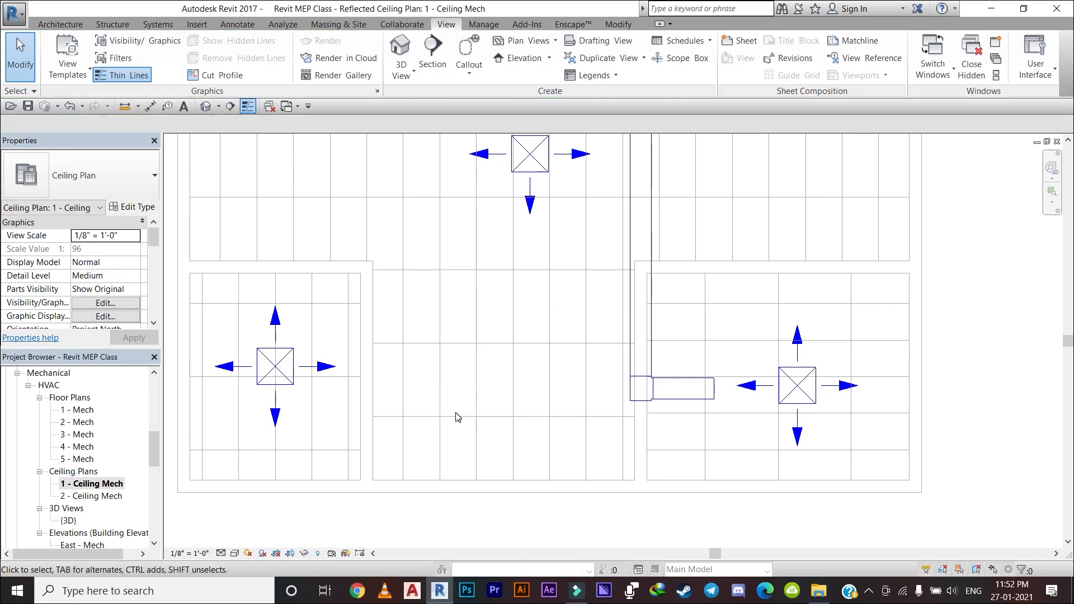
scroll(455, 413, "down", 3)
middle_click_drag(455, 413, 458, 451)
scroll(459, 434, "up", 2)
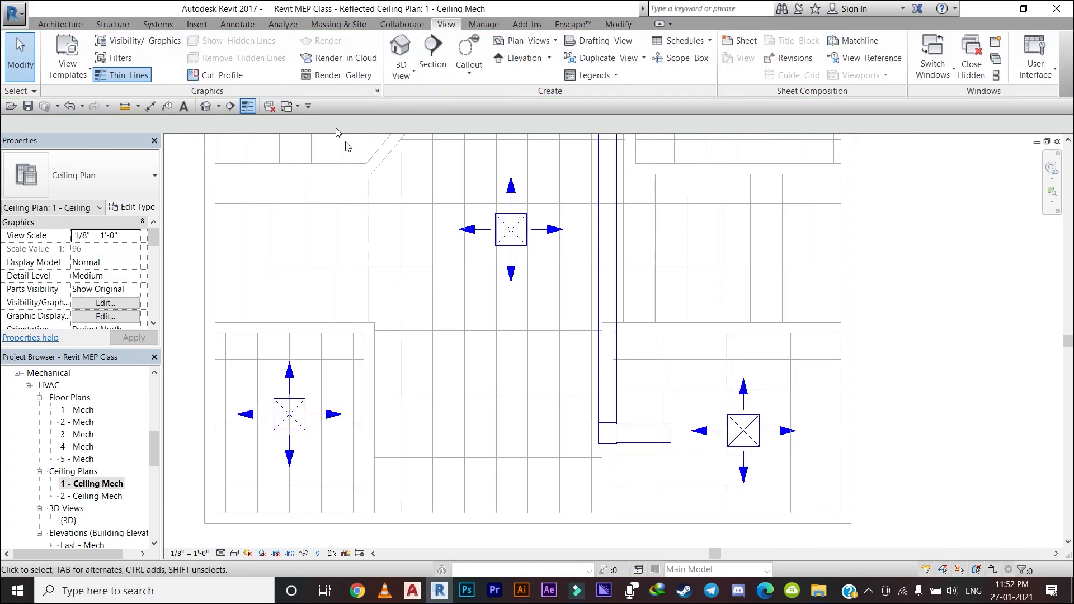
Convert the tee at the long branch's bottom into an elbow by removing its unused downward opening
left_click(60, 24)
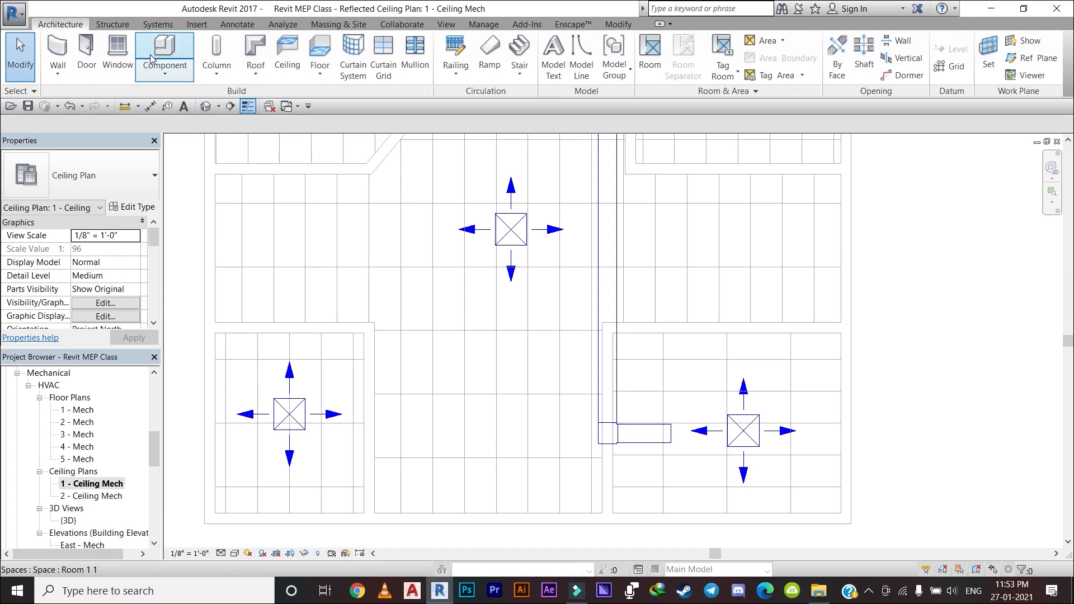
scroll(615, 440, "up", 3)
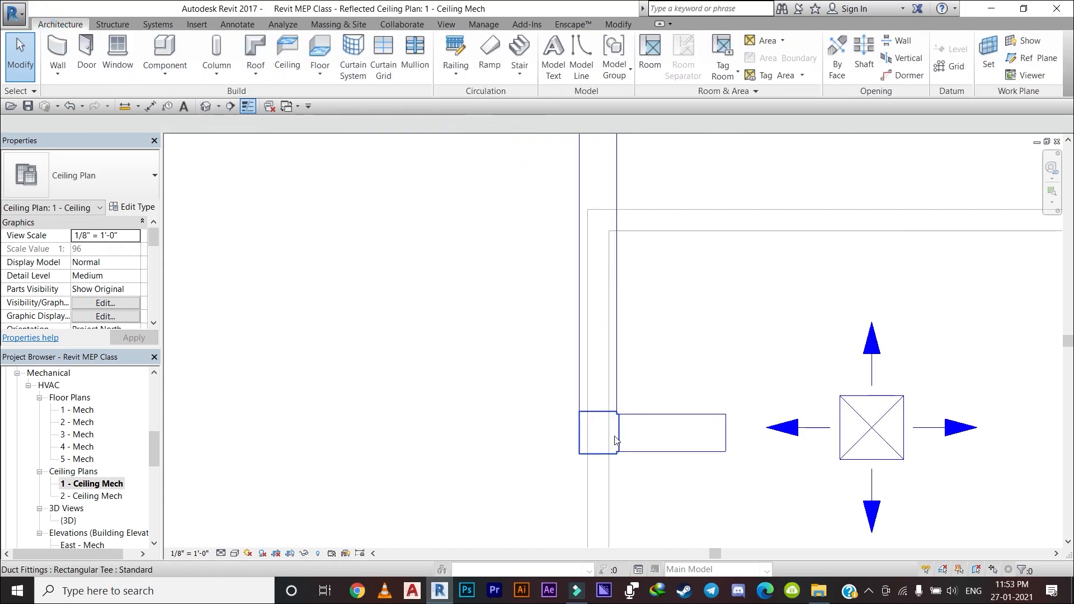
left_click(574, 443)
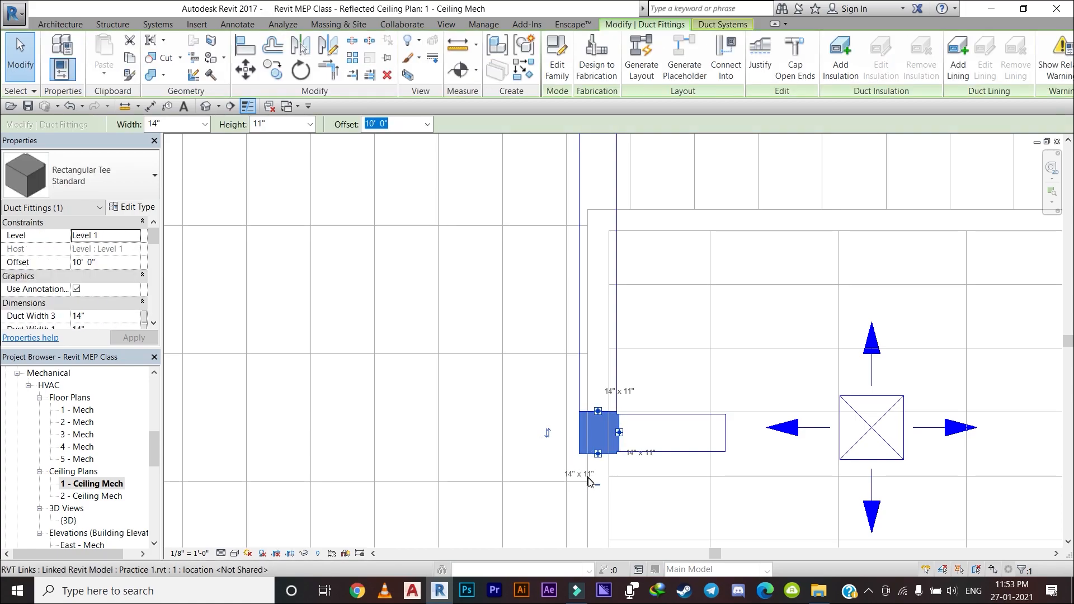
left_click(598, 454)
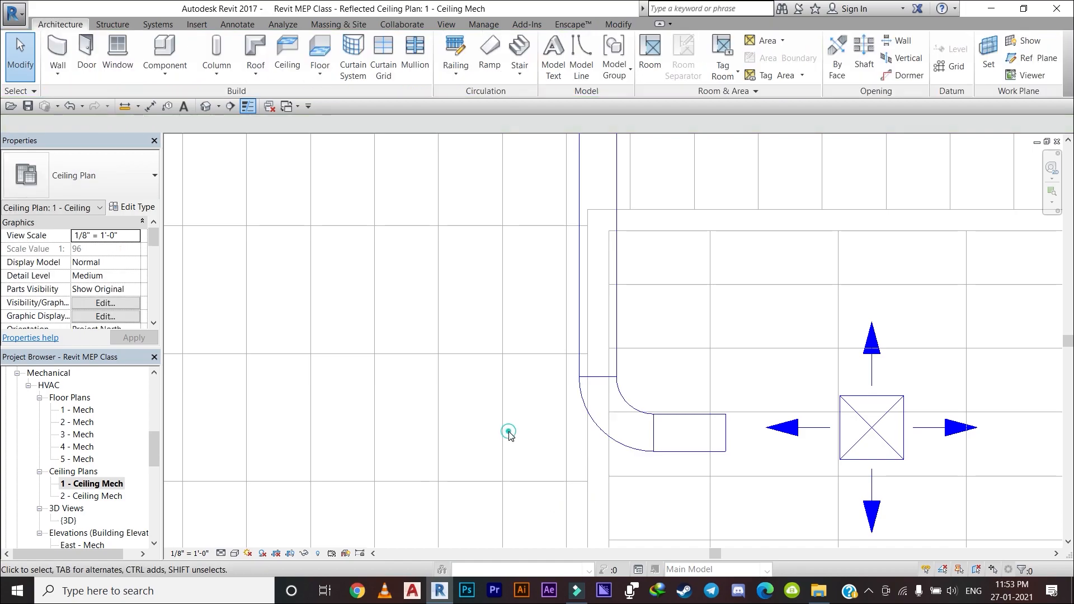
scroll(507, 431, "down", 2)
middle_click_drag(506, 431, 611, 369)
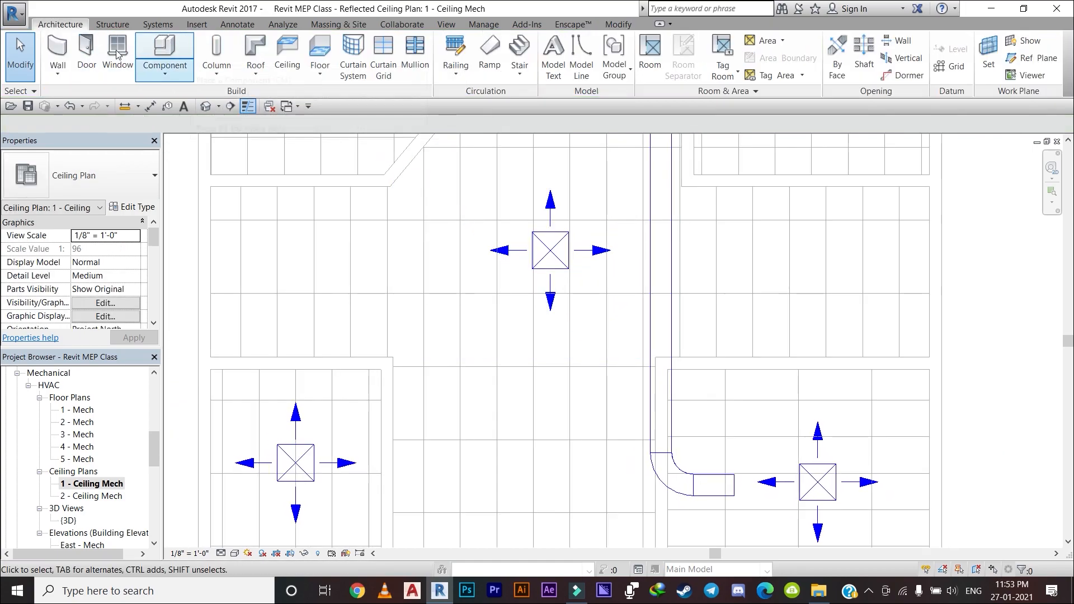
Draw a stepped 14" x 11" duct run at 10' 0" offset from the long branch's lower part to beside the lower-left diffuser
left_click(150, 24)
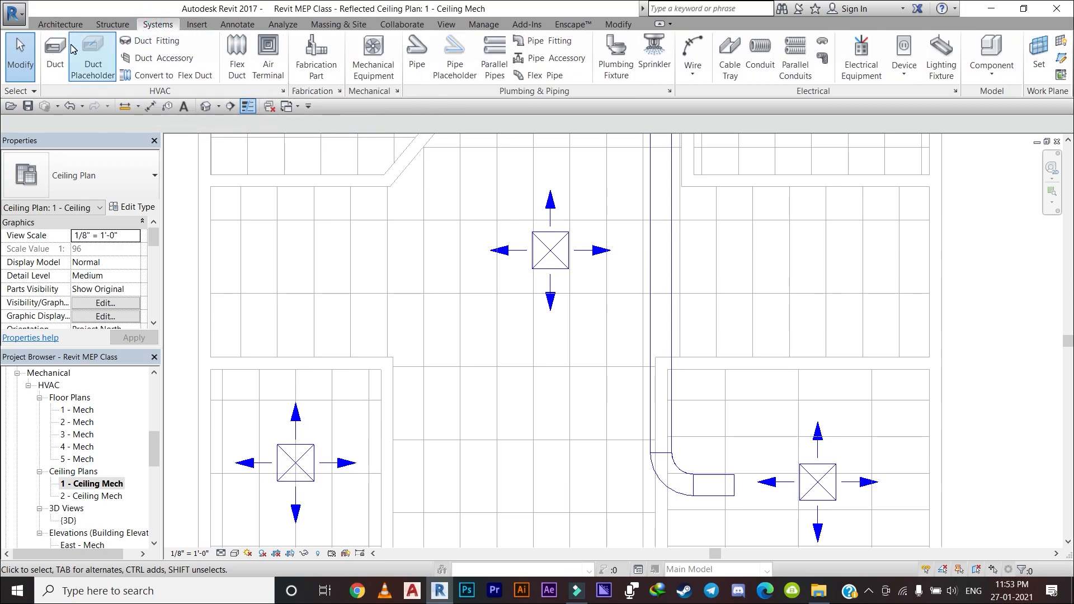
left_click(55, 51)
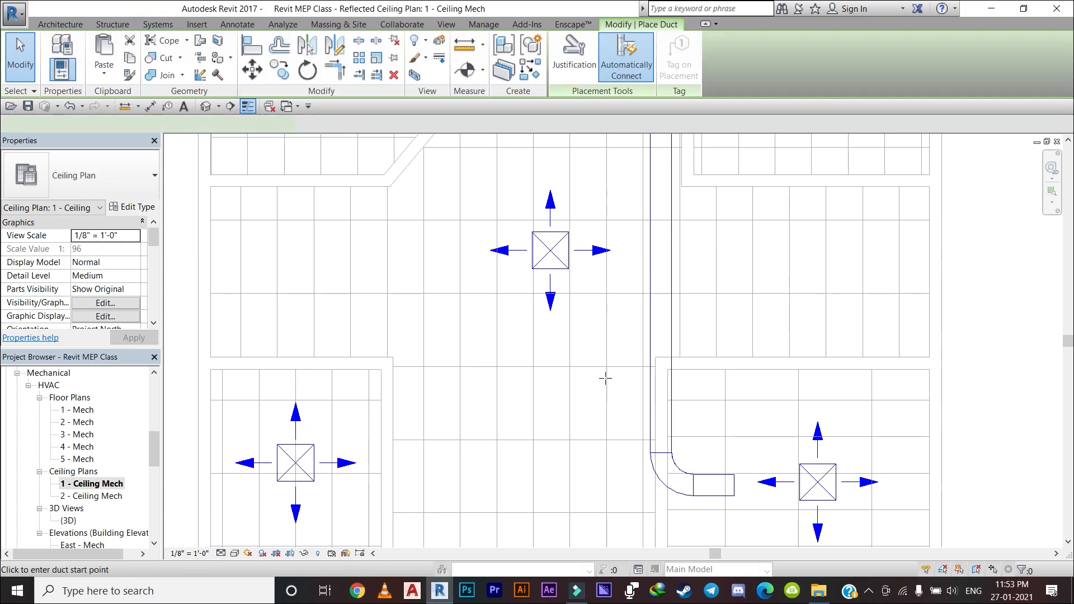
left_click(652, 386)
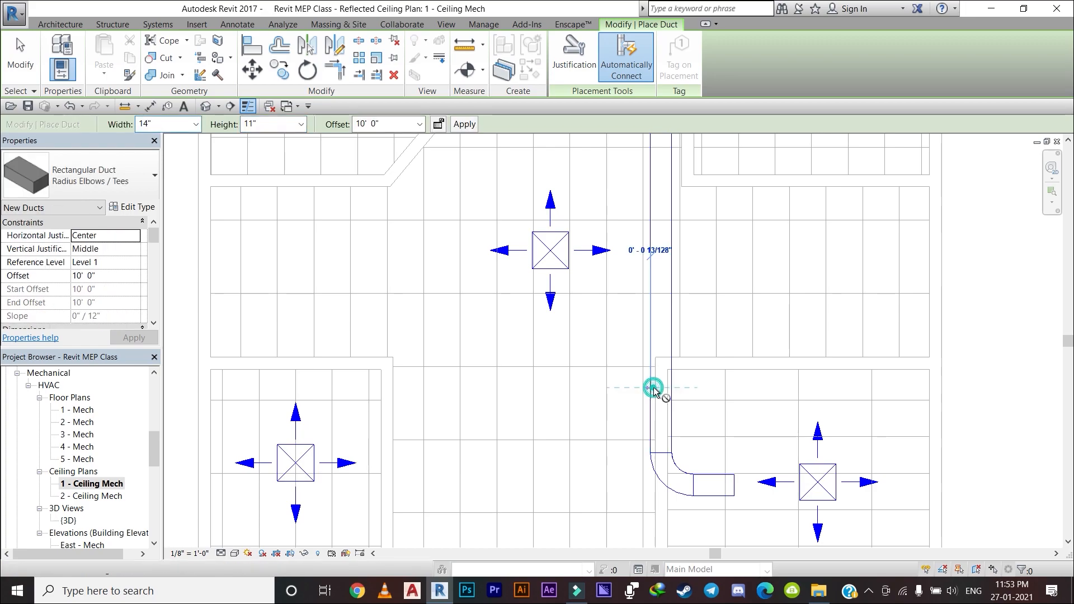
left_click(553, 386)
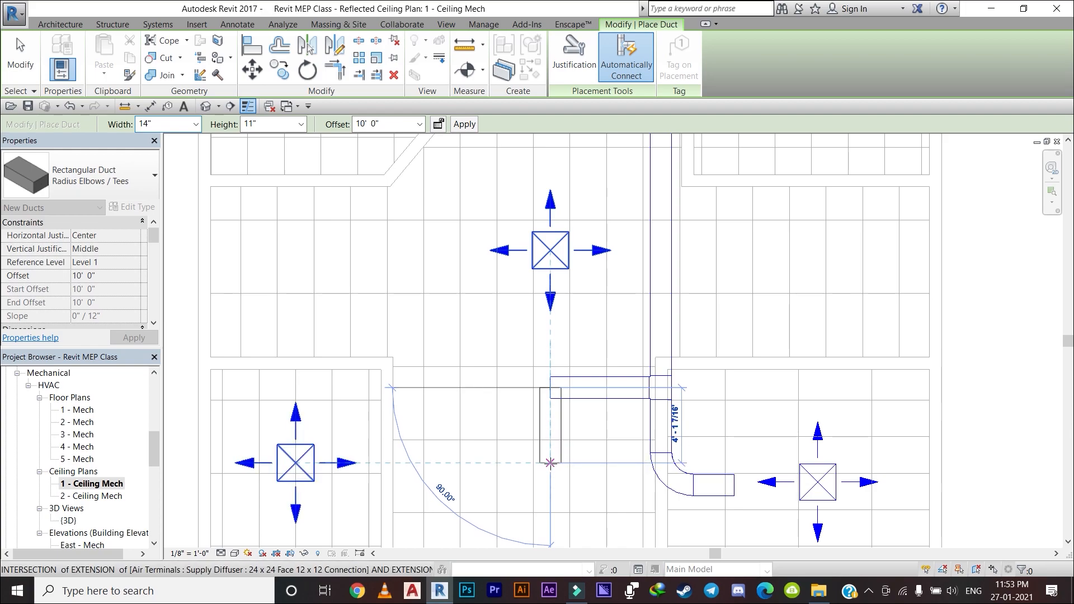
left_click(386, 468)
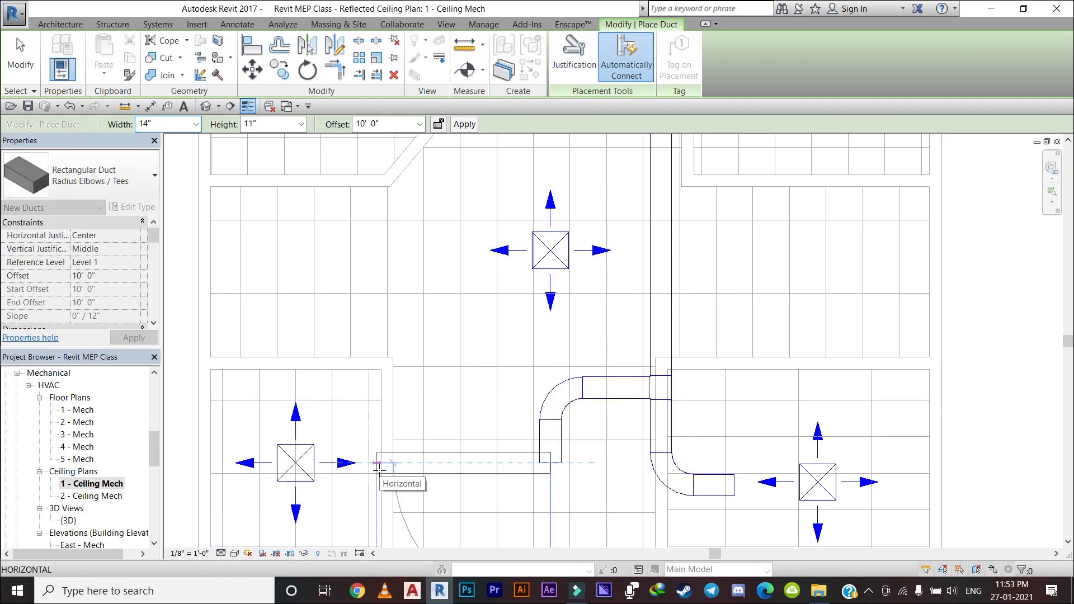
left_click(378, 469)
key("Escape")
key("Escape")
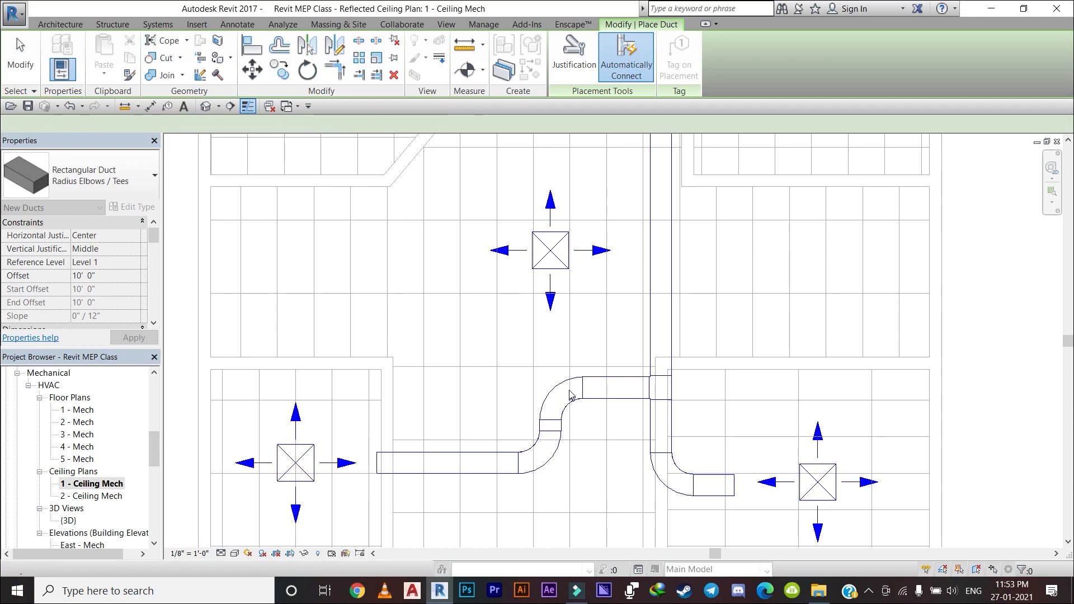
Convert the new run's upper elbow into a tee with its extra opening facing the middle diffuser
left_click(569, 393)
left_click(567, 385)
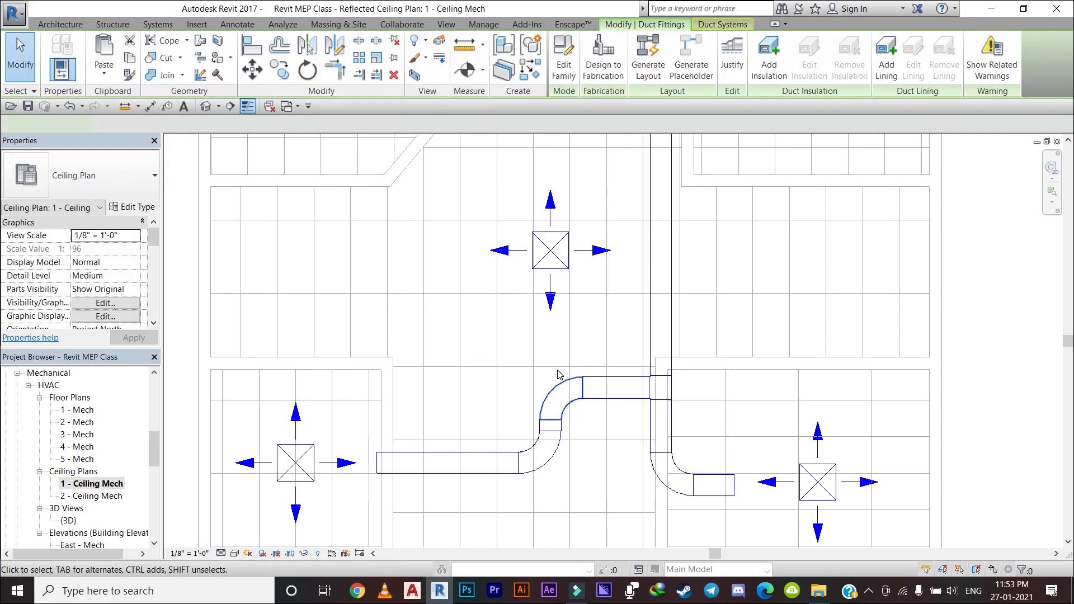
scroll(553, 366, "up", 2)
left_click(548, 358)
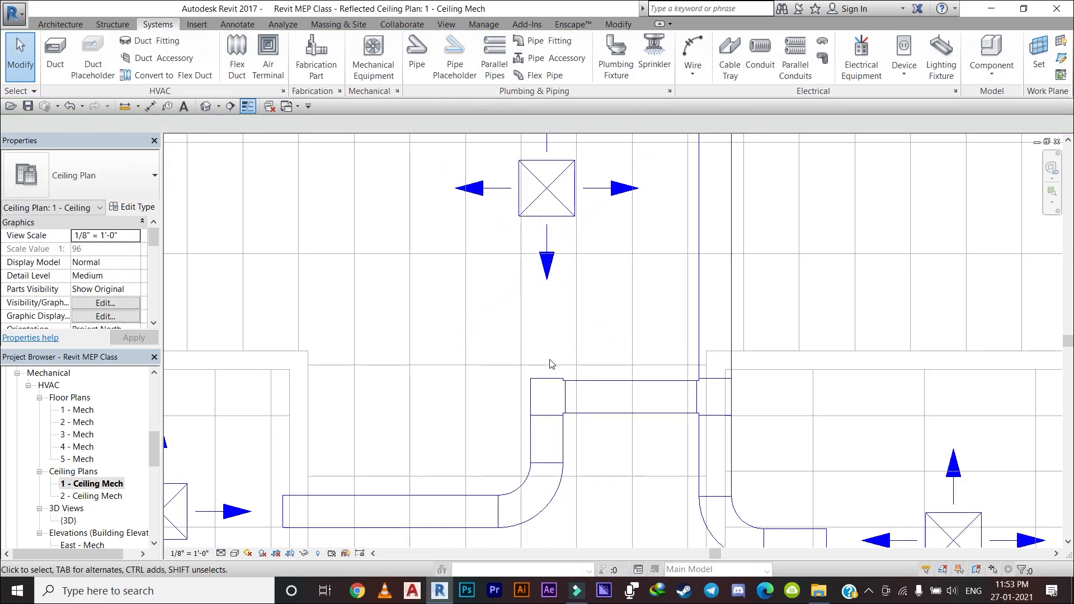
Draw a straight duct stub about 2' 4" long from the new tee's open end toward the middle diffuser
left_click(48, 57)
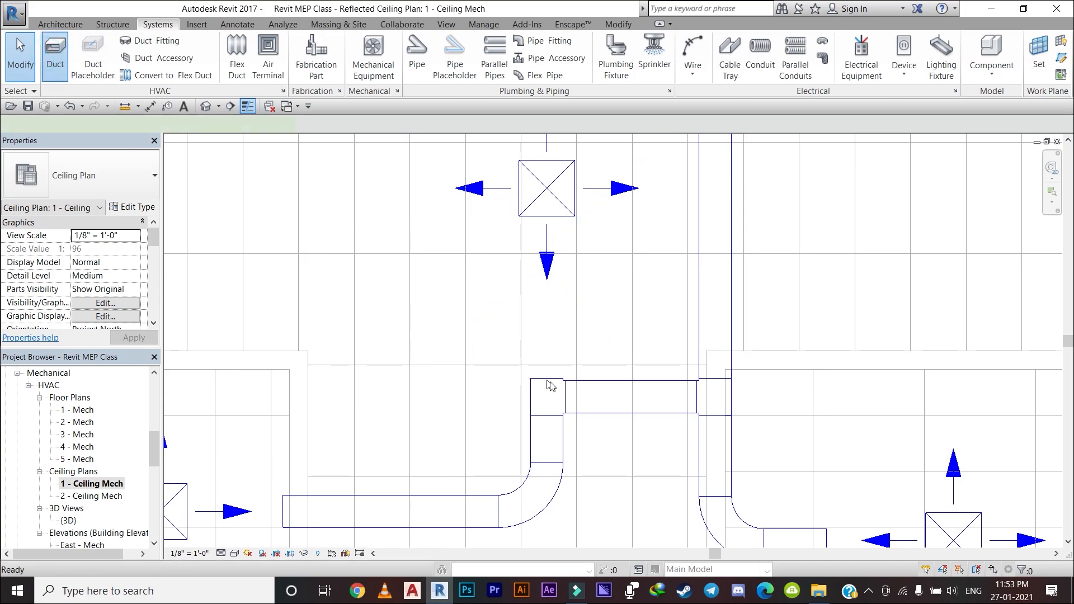
left_click(546, 379)
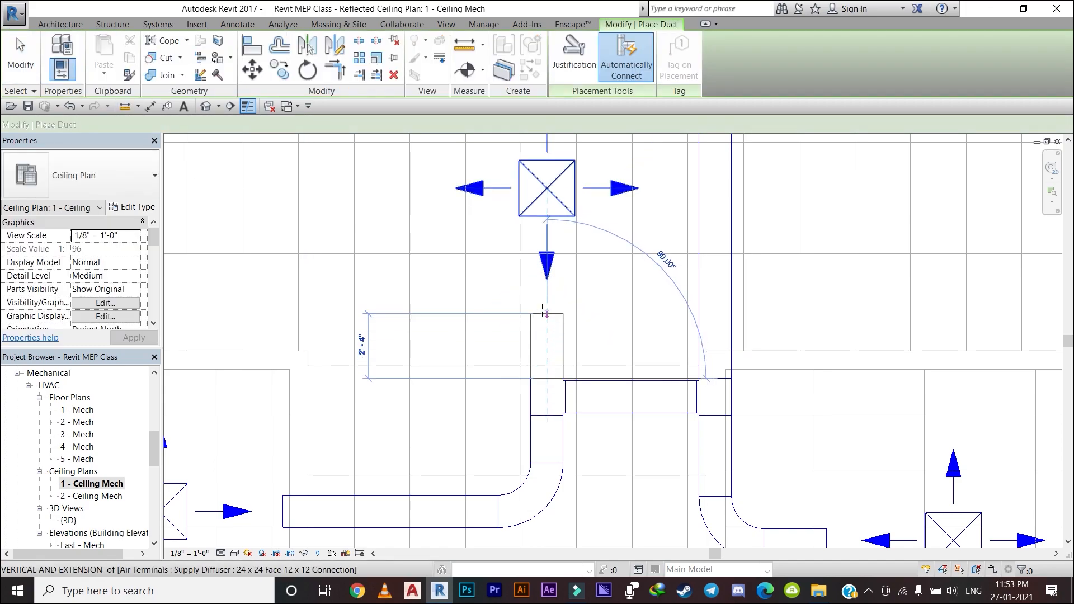
left_click(546, 307)
key("Escape")
key("Escape")
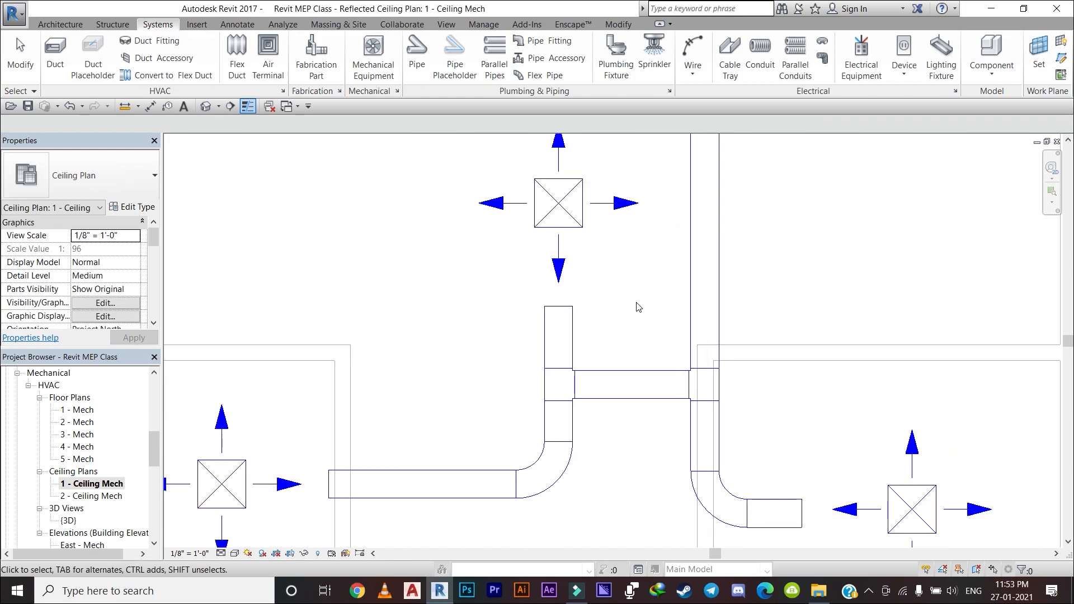
Examine the whole level 1 duct layout and how each duct end lines up with its room diffuser
scroll(571, 304, "down", 3)
scroll(432, 421, "down", 2)
scroll(504, 419, "down", 2)
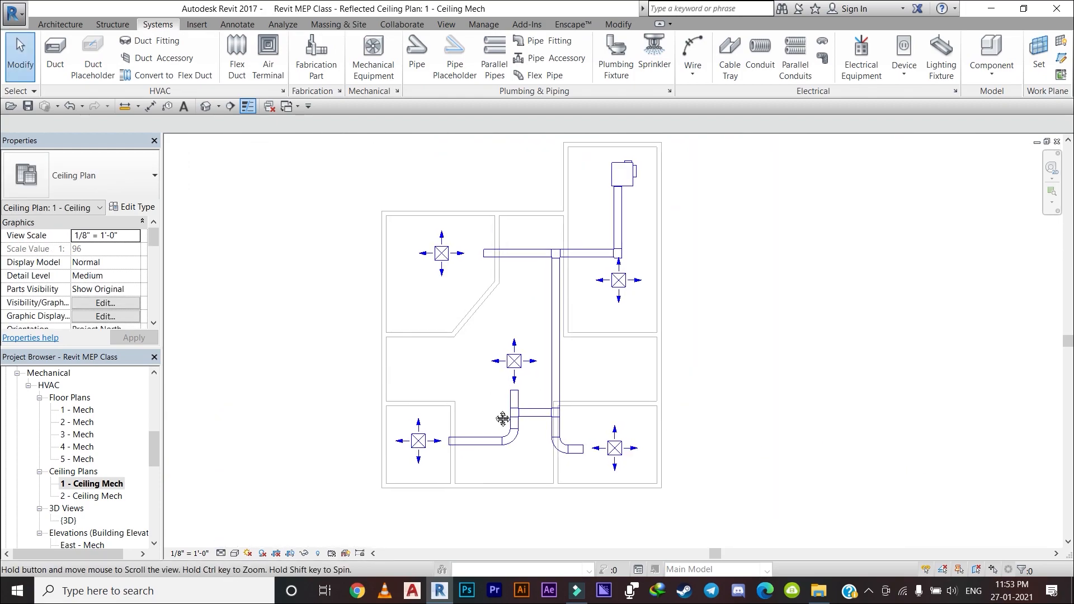
scroll(671, 308, "up", 5)
scroll(625, 311, "down", 5)
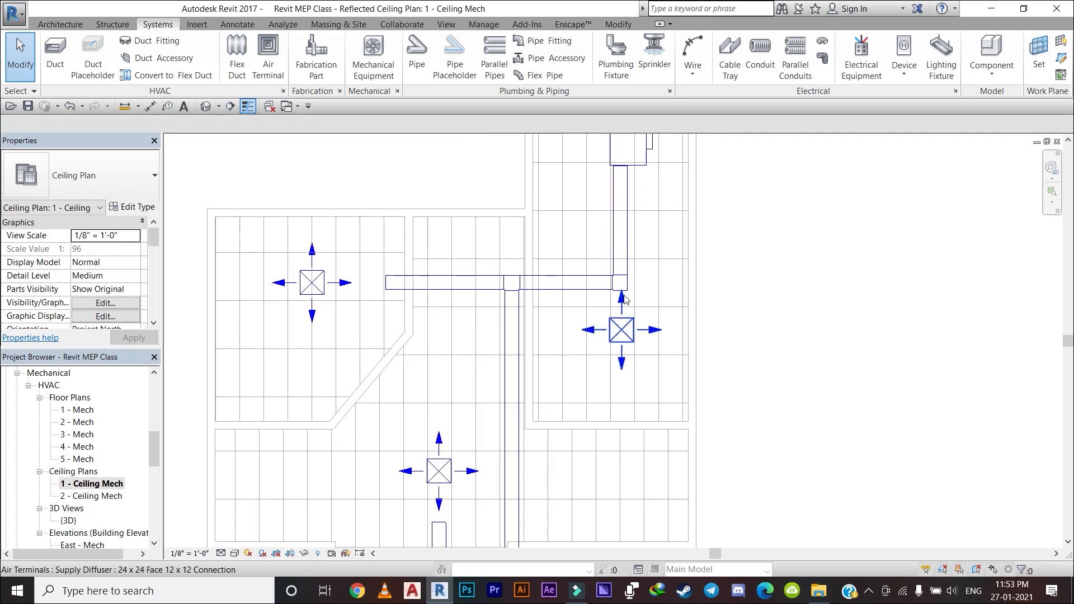
scroll(625, 299, "down", 2)
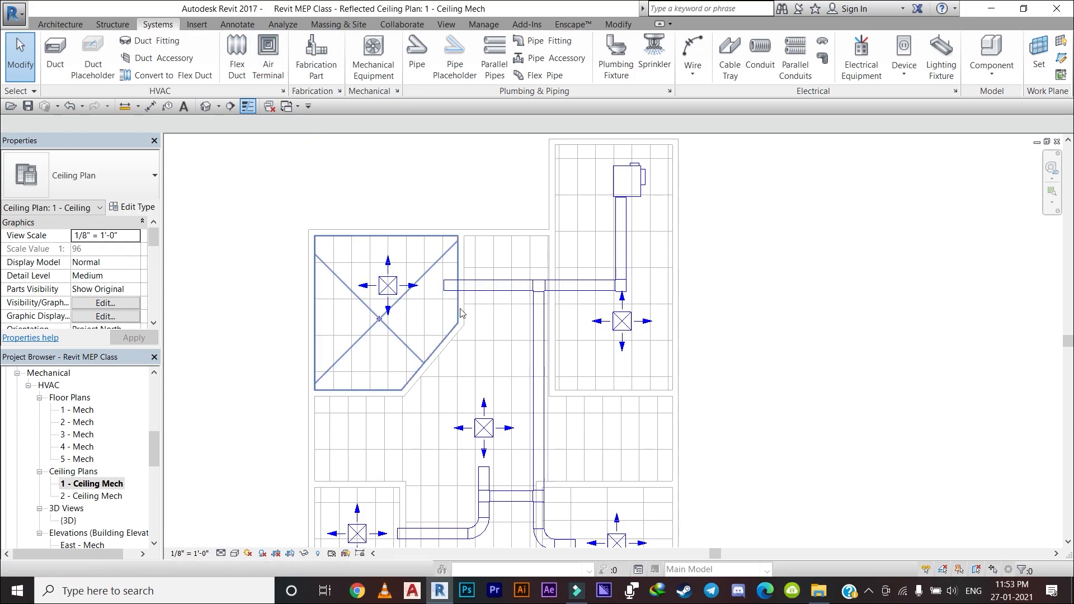
scroll(488, 385, "down", 2)
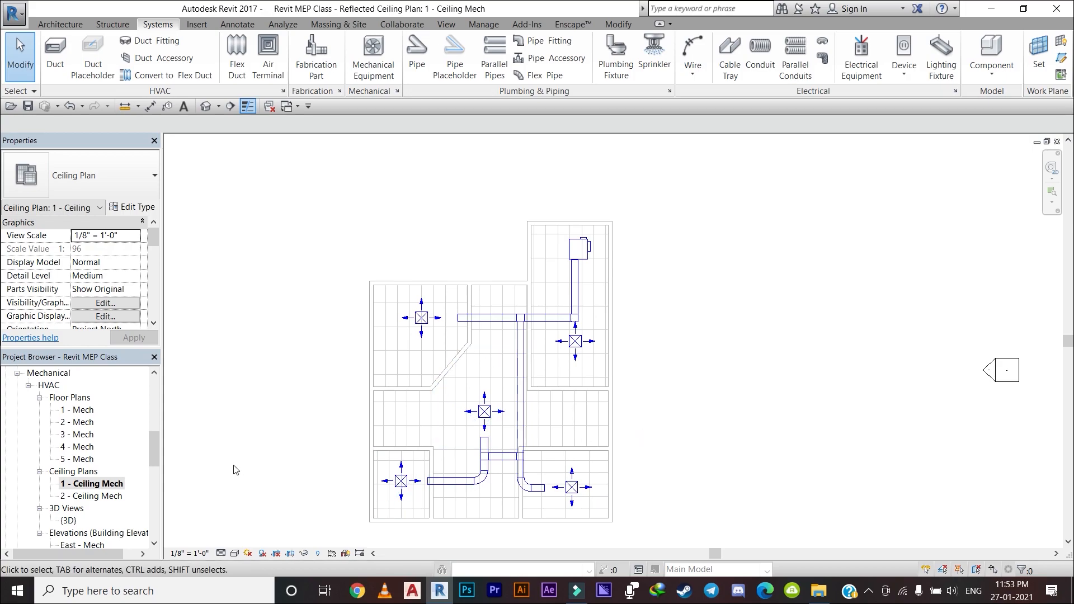
Open the East - Mech elevation and inspect the vertical gap between the level 1 ducts and the diffusers
scroll(88, 491, "down", 2)
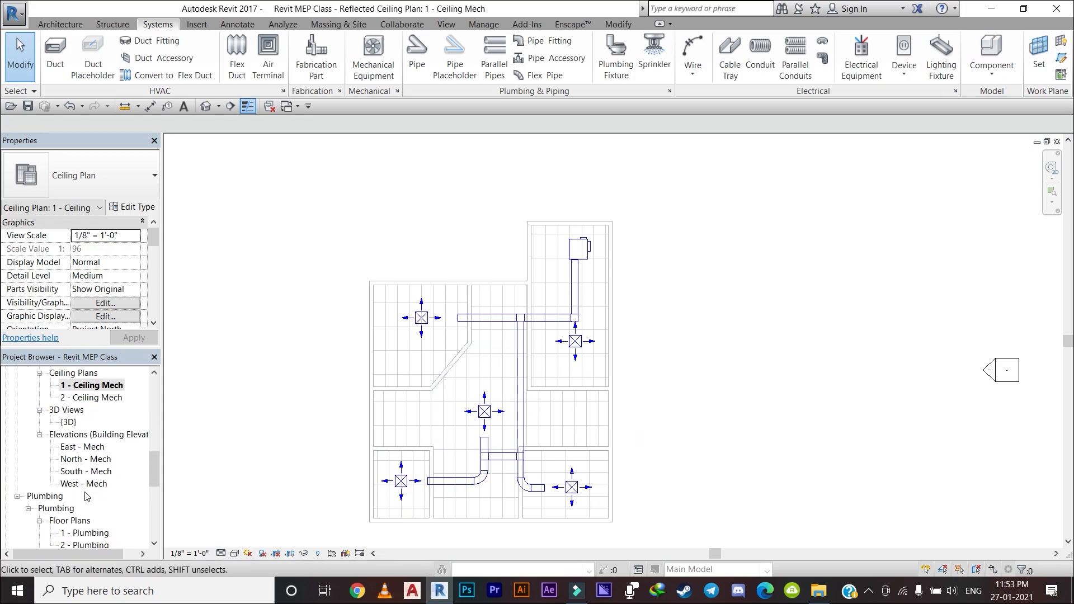
double_click(87, 448)
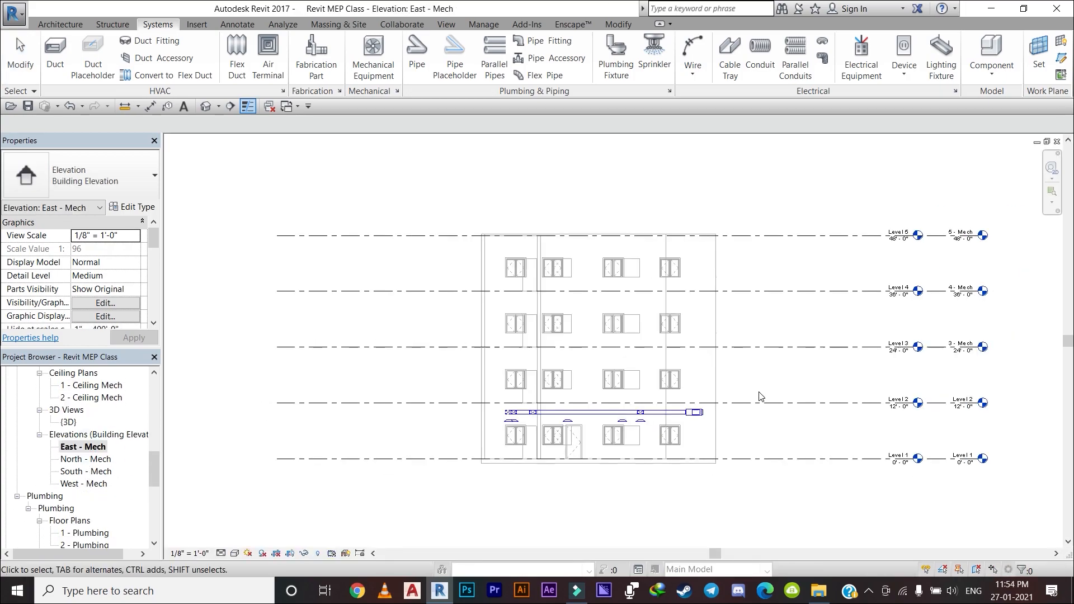
middle_click_drag(622, 404, 615, 419)
scroll(603, 434, "up", 4)
middle_click_drag(622, 463, 805, 464)
scroll(340, 442, "up", 2)
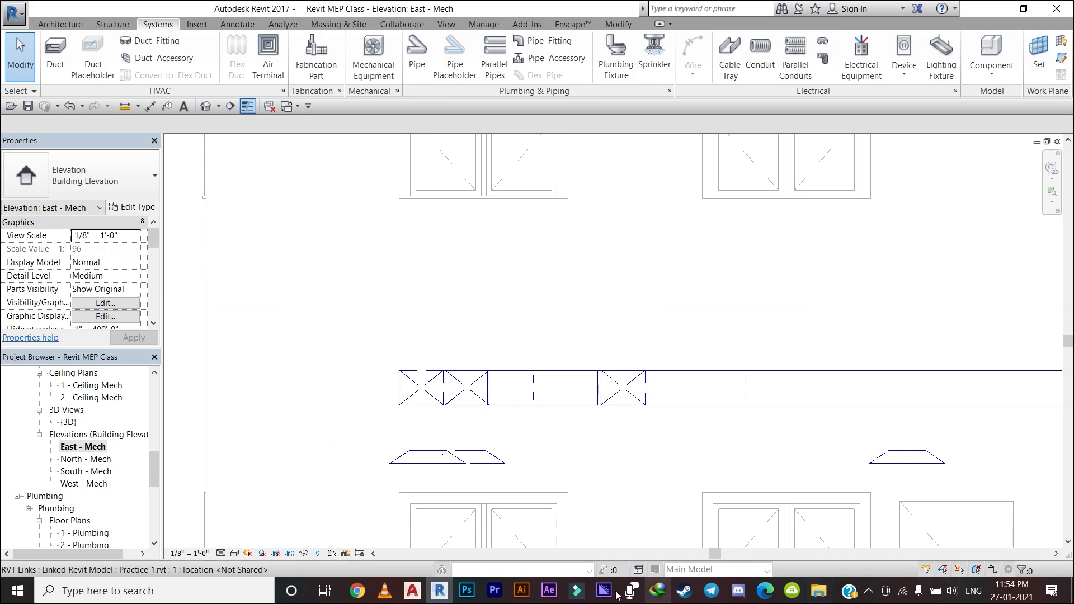
Find Paint through the Windows search and open it with a blank canvas
left_click(168, 592)
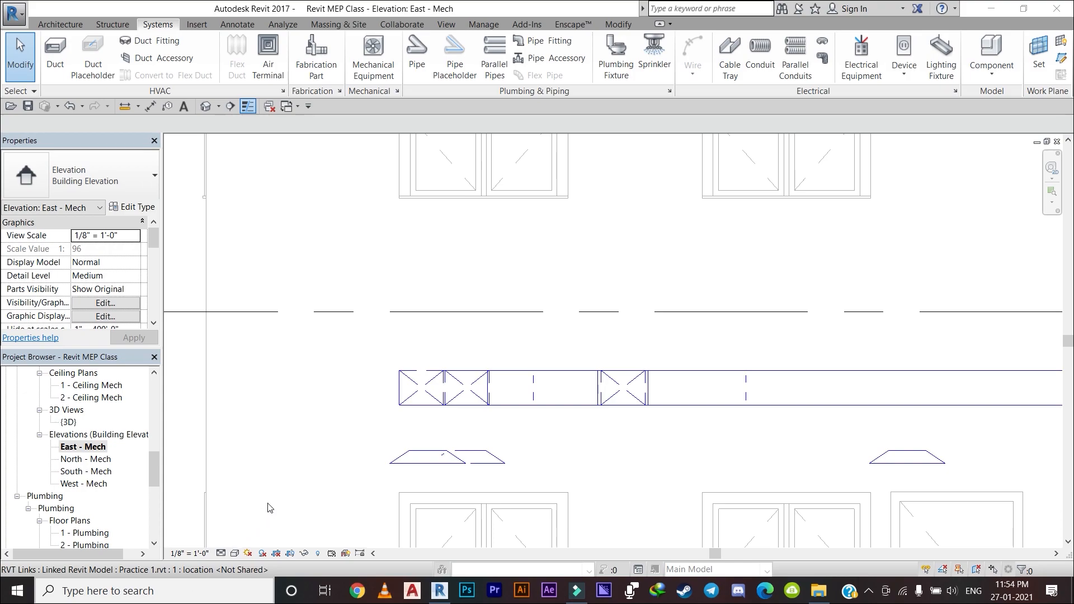
left_click(289, 491)
left_click(149, 597)
type("Pai")
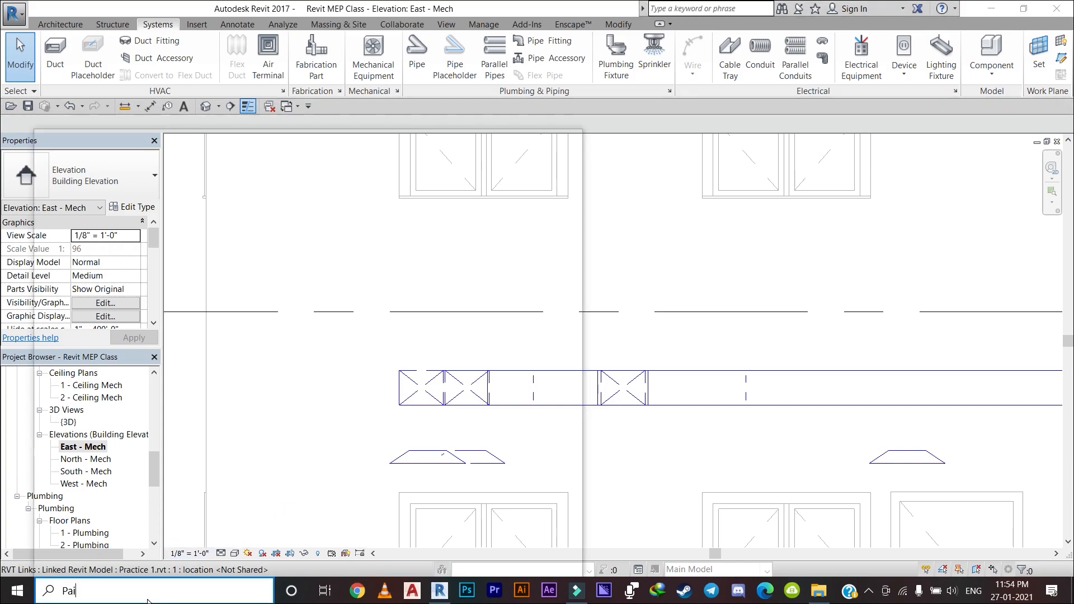
key("BackSpace")
key("BackSpace")
key("BackSpace")
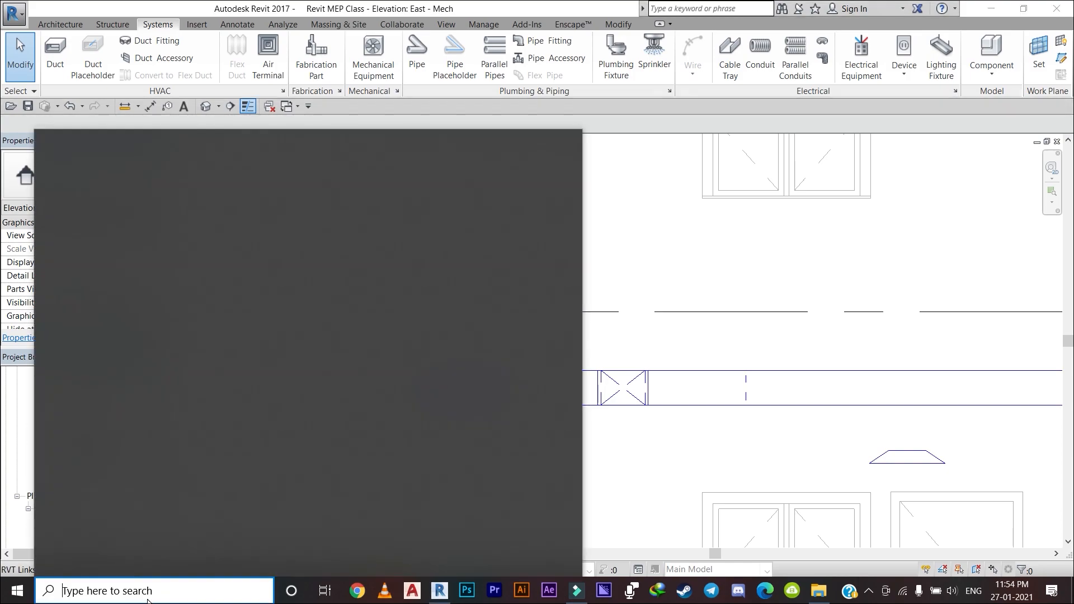
type("Paint")
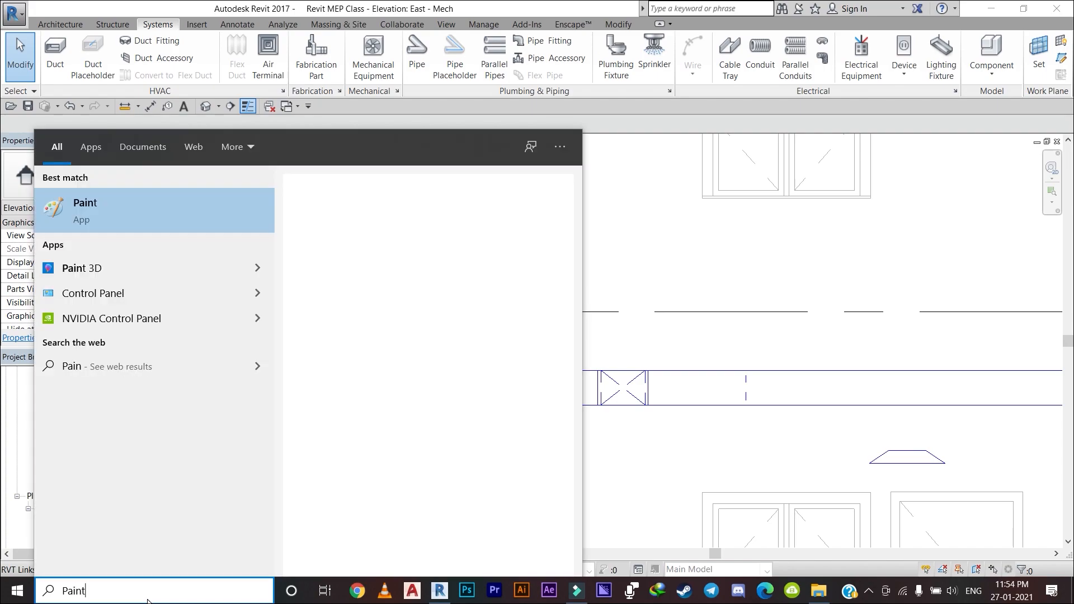
left_click(125, 226)
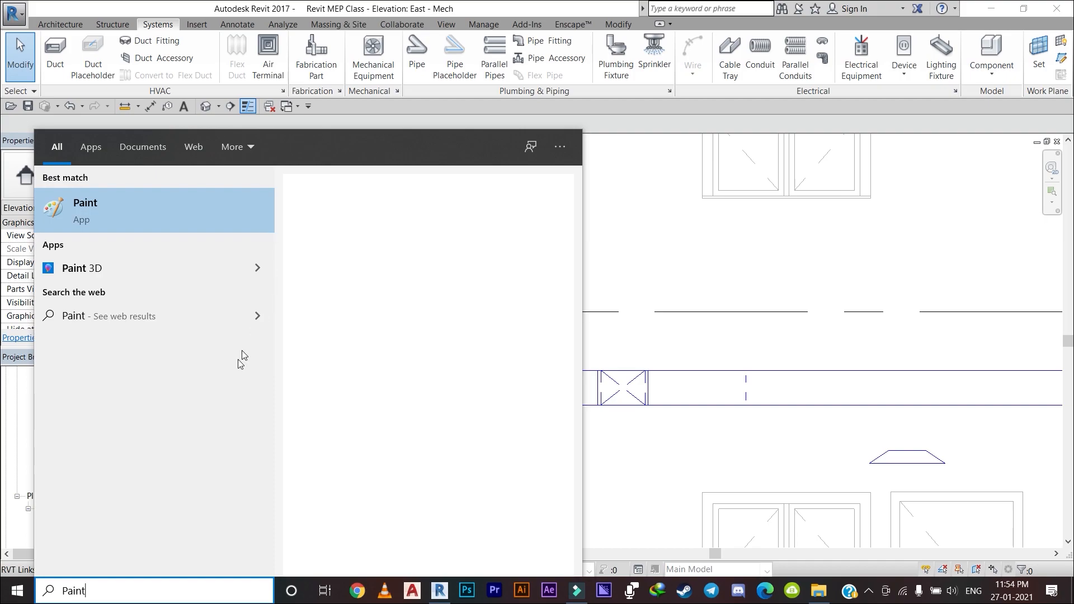
left_click(173, 215)
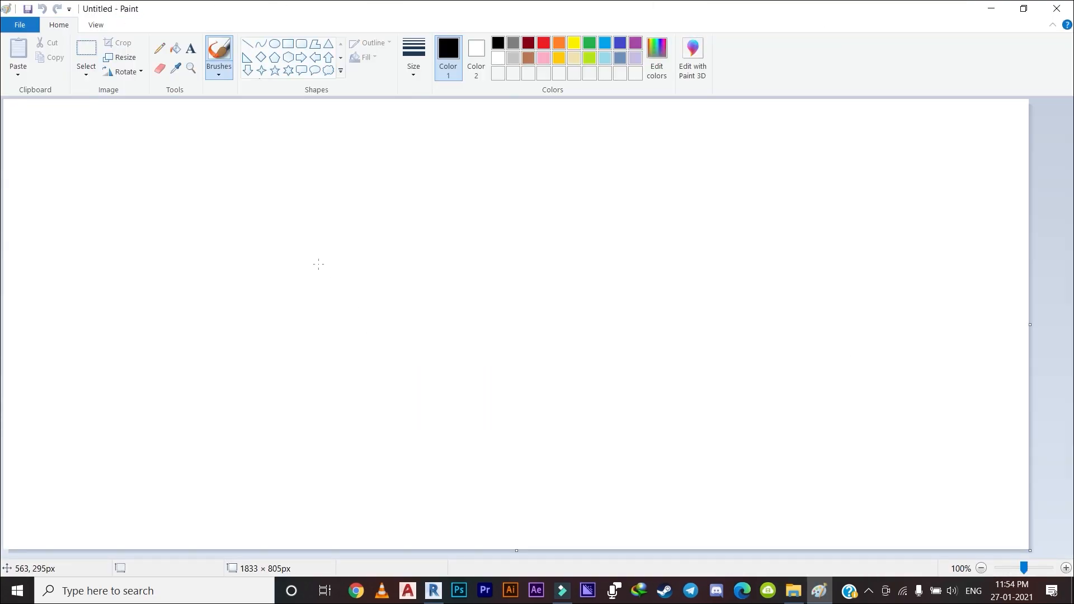
Draw a square room section of about 502 × 498 px and a horizontal ceiling line across its upper part
left_click(288, 44)
left_click_drag(141, 188, 421, 465)
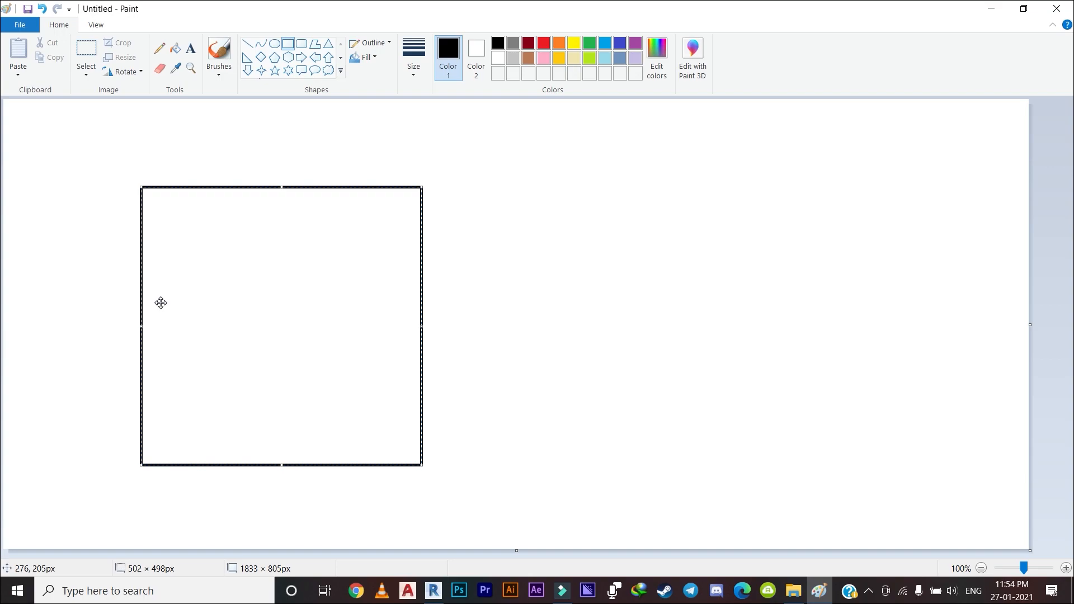
left_click(247, 44)
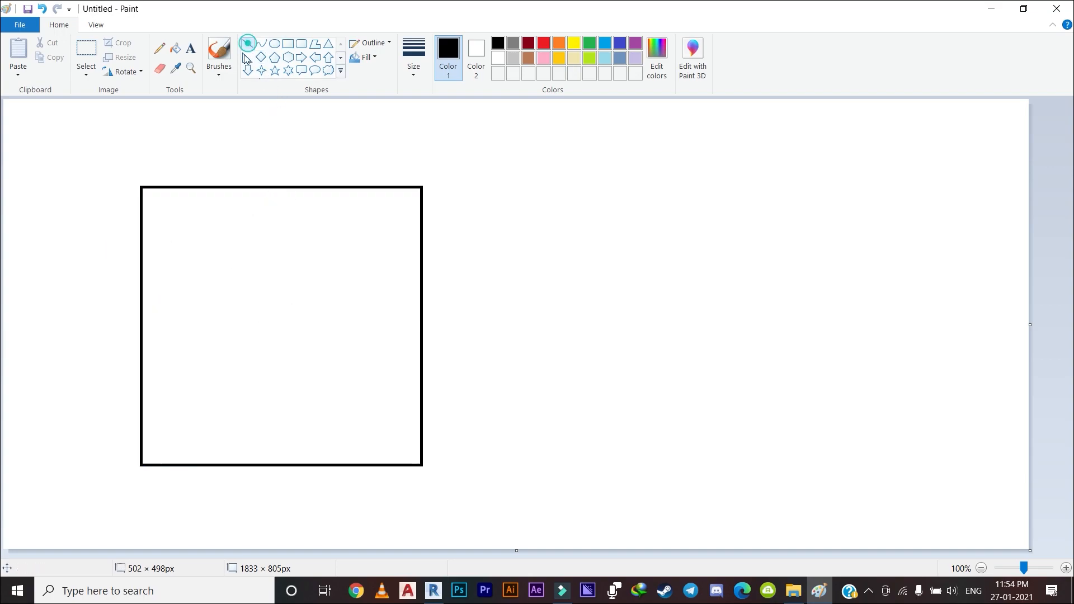
left_click_drag(141, 241, 418, 246)
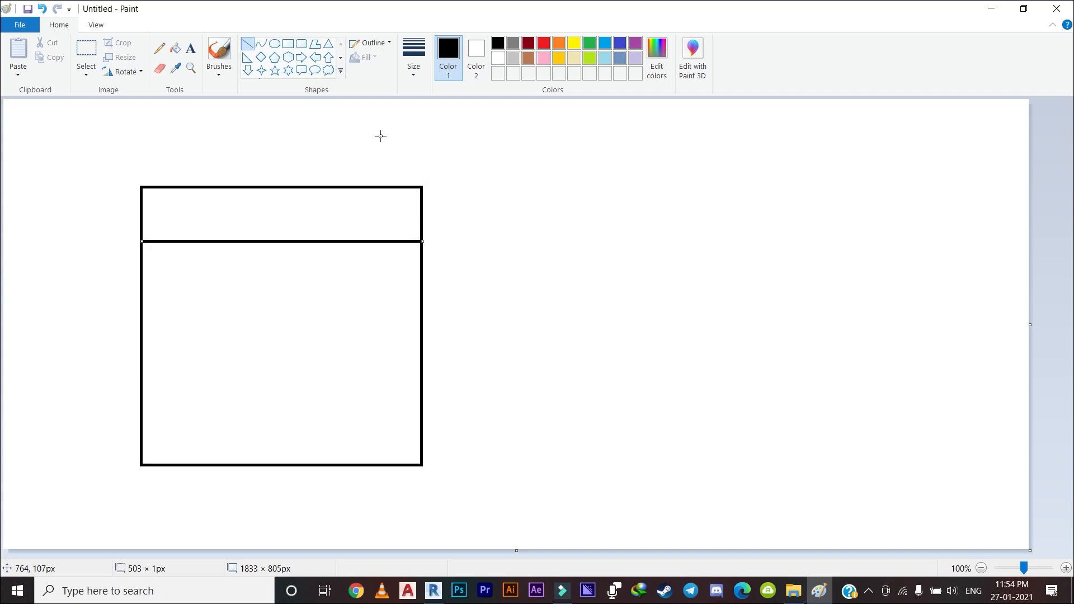
Handwrite the height labels 12' beside the room's top edge and 10' beside the ceiling line with the brush
left_click(218, 67)
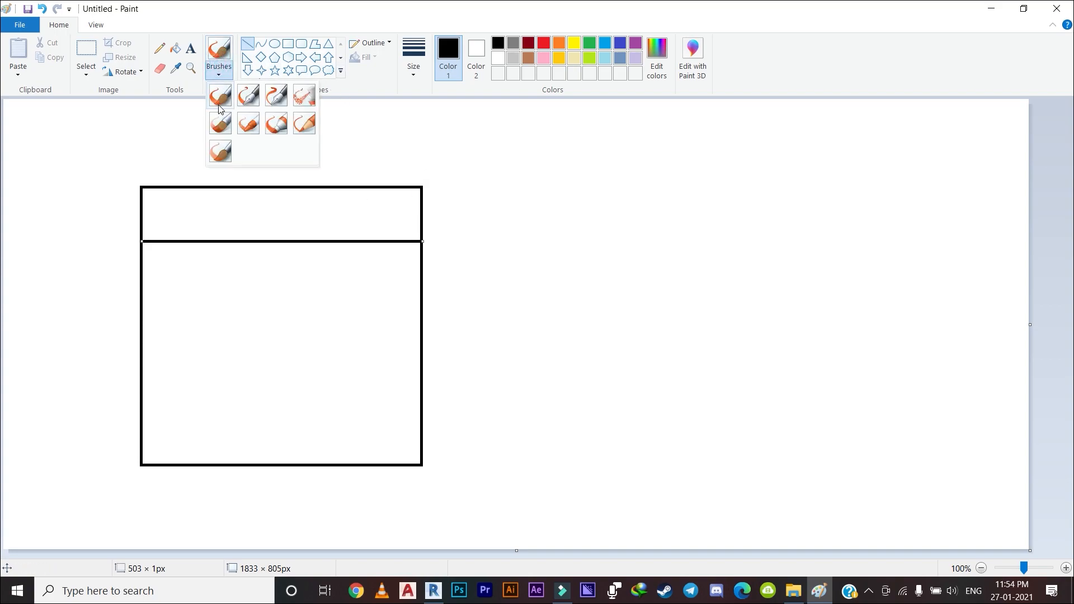
left_click(217, 102)
mouse_move(435, 169)
left_mouse_down()
mouse_move(437, 183)
mouse_move(471, 165)
left_mouse_up()
mouse_move(444, 224)
left_mouse_down()
mouse_move(447, 254)
mouse_move(471, 225)
mouse_move(486, 233)
left_mouse_up()
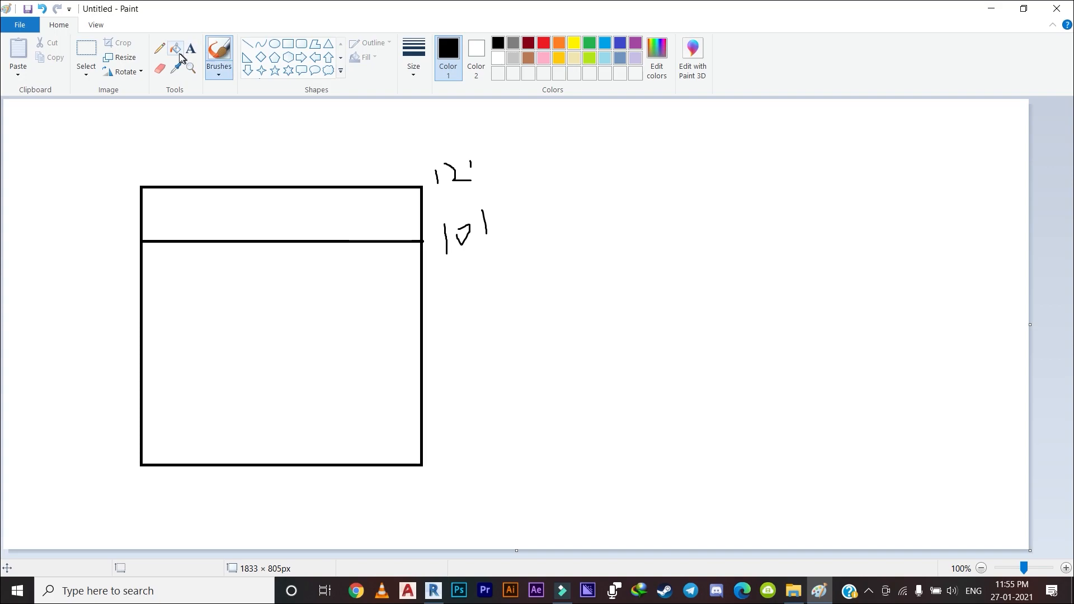
Erase the 10' label and handwrite 8 beside the ceiling line in its place
left_click(161, 68)
mouse_move(453, 229)
left_mouse_down()
mouse_move(460, 235)
mouse_move(448, 222)
left_mouse_up()
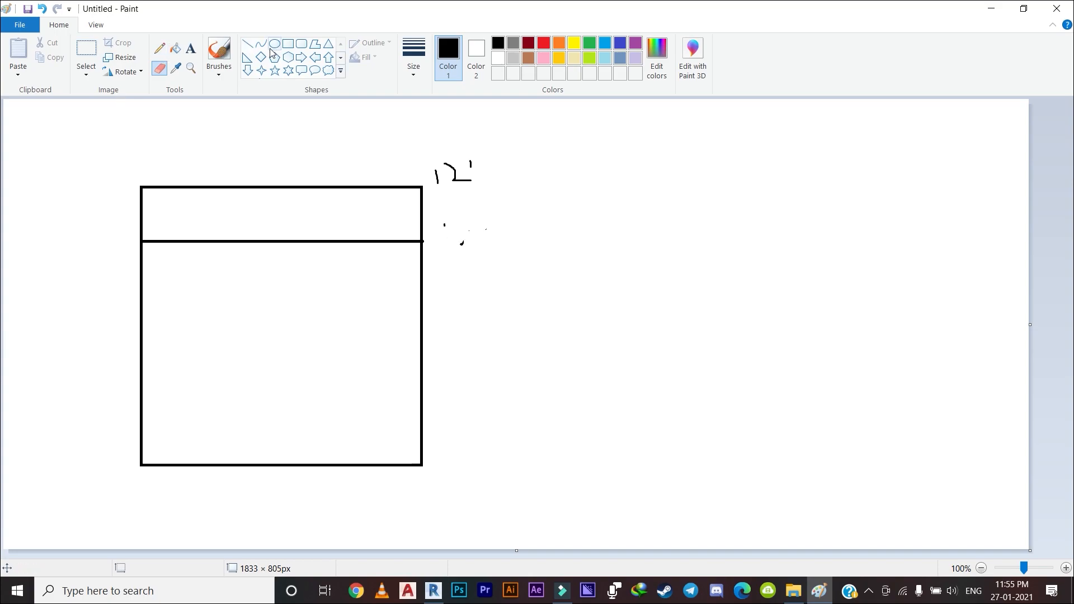
left_click(219, 54)
left_click_drag(462, 233, 454, 242)
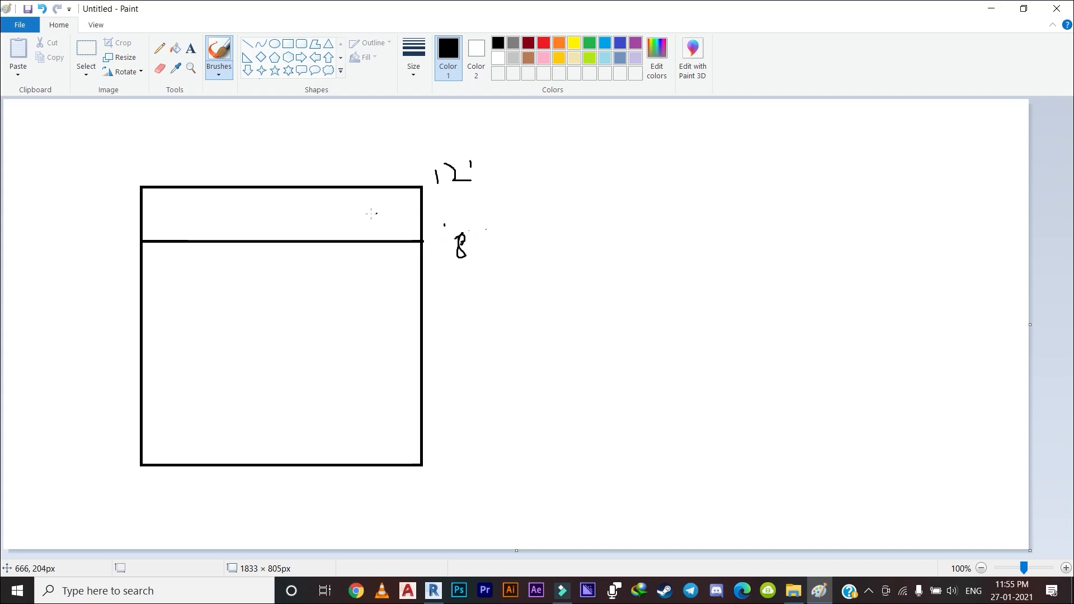
Draw an arrow out of the band above the ceiling line and handwrite "Plenam level" at its tip
mouse_move(348, 213)
left_mouse_down()
mouse_move(485, 211)
mouse_move(524, 238)
mouse_move(520, 188)
mouse_move(542, 185)
mouse_move(572, 222)
mouse_move(641, 223)
left_mouse_up()
mouse_move(649, 223)
left_mouse_down()
mouse_move(694, 220)
mouse_move(737, 177)
mouse_move(749, 206)
mouse_move(812, 209)
mouse_move(823, 227)
left_mouse_up()
left_click_drag(842, 190, 848, 233)
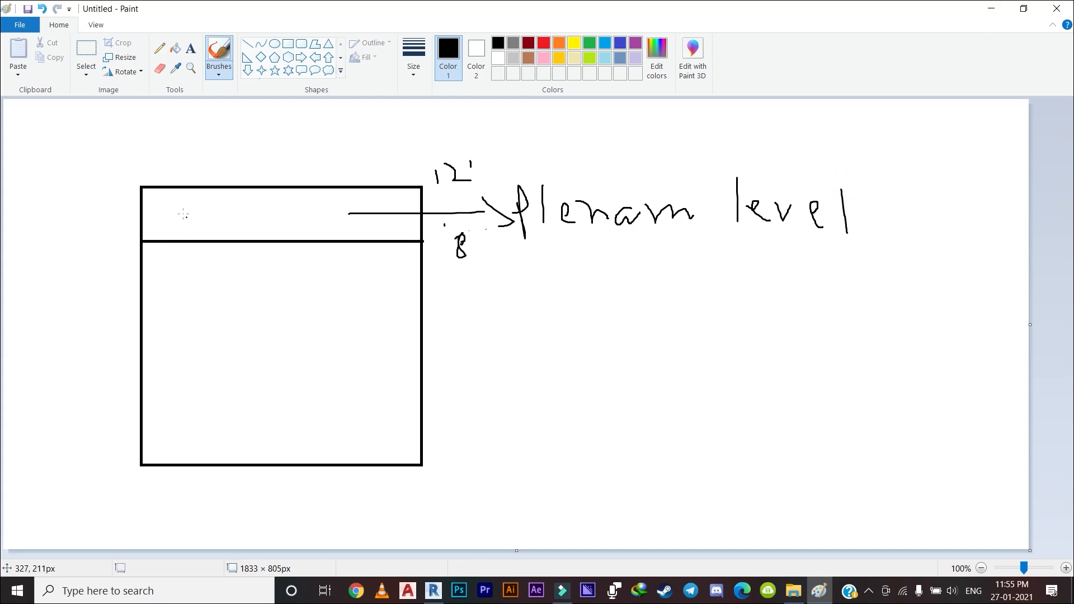
Sketch a duct above the ceiling line, a diffuser on the line, and a curved flexible connection between them
left_click_drag(180, 208, 288, 208)
mouse_move(199, 229)
left_mouse_down()
mouse_move(302, 228)
mouse_move(305, 216)
mouse_move(302, 227)
mouse_move(377, 253)
left_mouse_up()
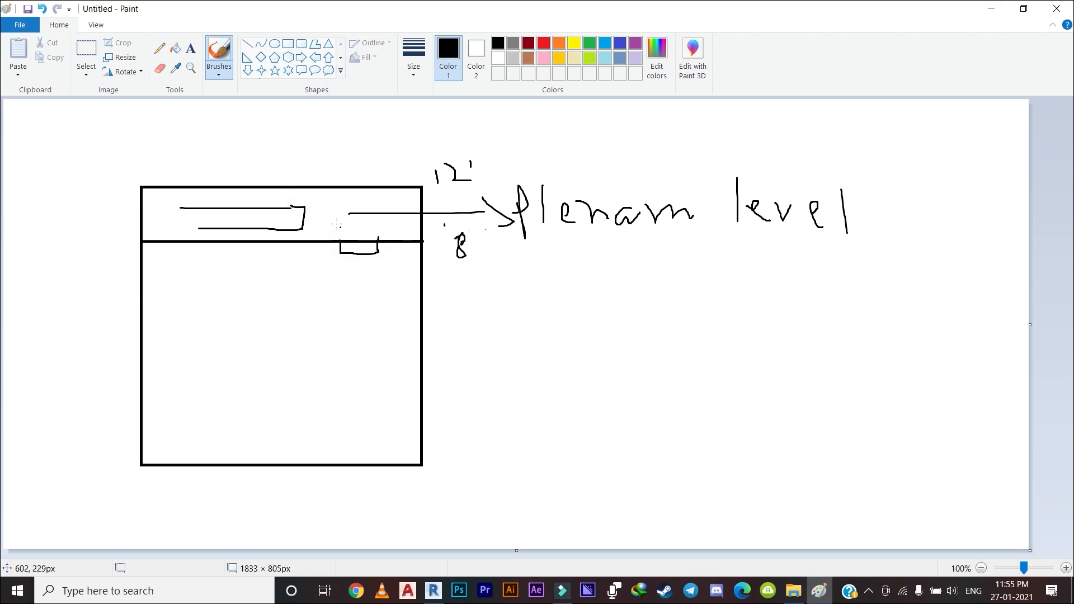
mouse_move(303, 213)
left_mouse_down()
mouse_move(336, 200)
mouse_move(379, 250)
mouse_move(317, 228)
mouse_move(356, 236)
left_mouse_up()
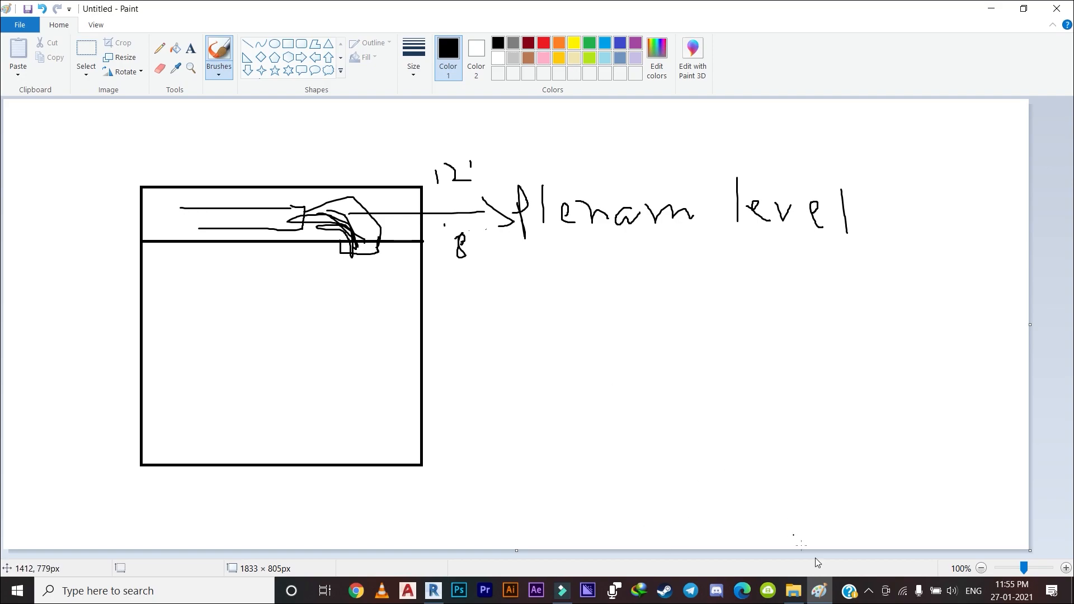
left_click(868, 591)
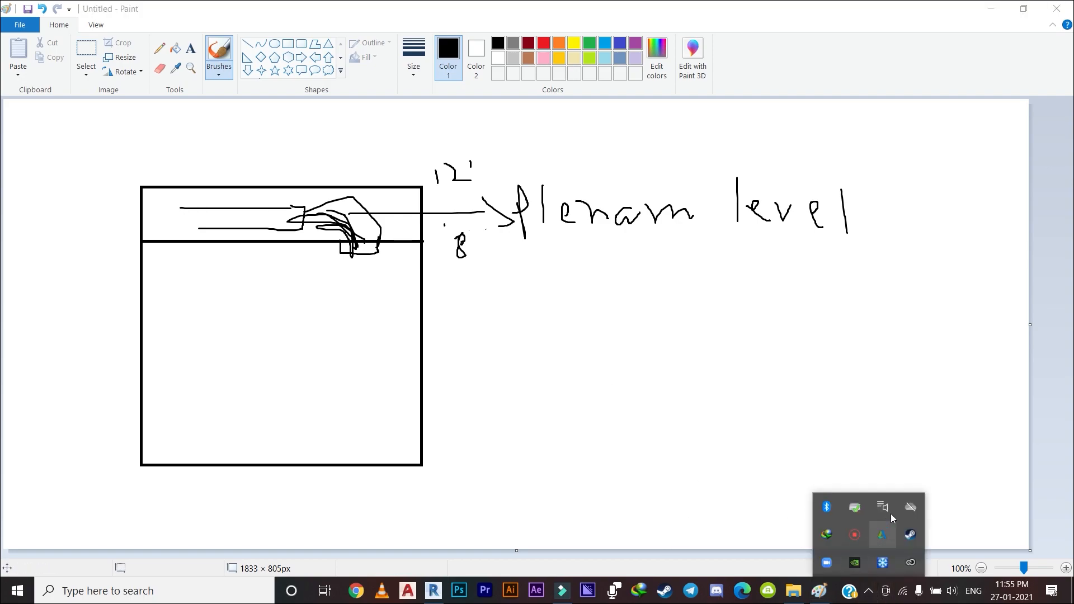
right_click(854, 534)
left_click(937, 547)
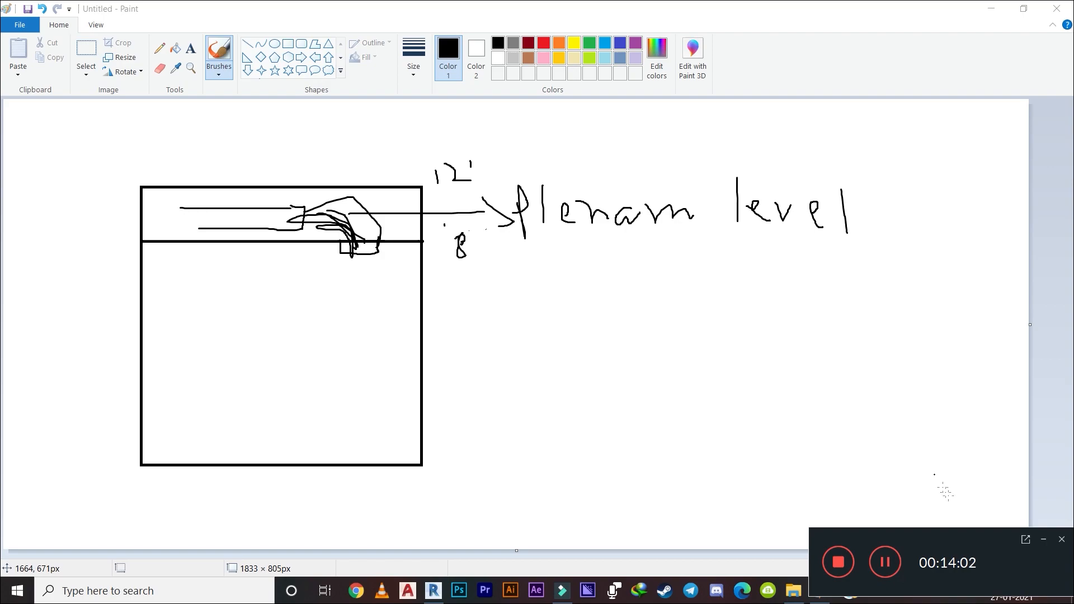
left_click(1042, 540)
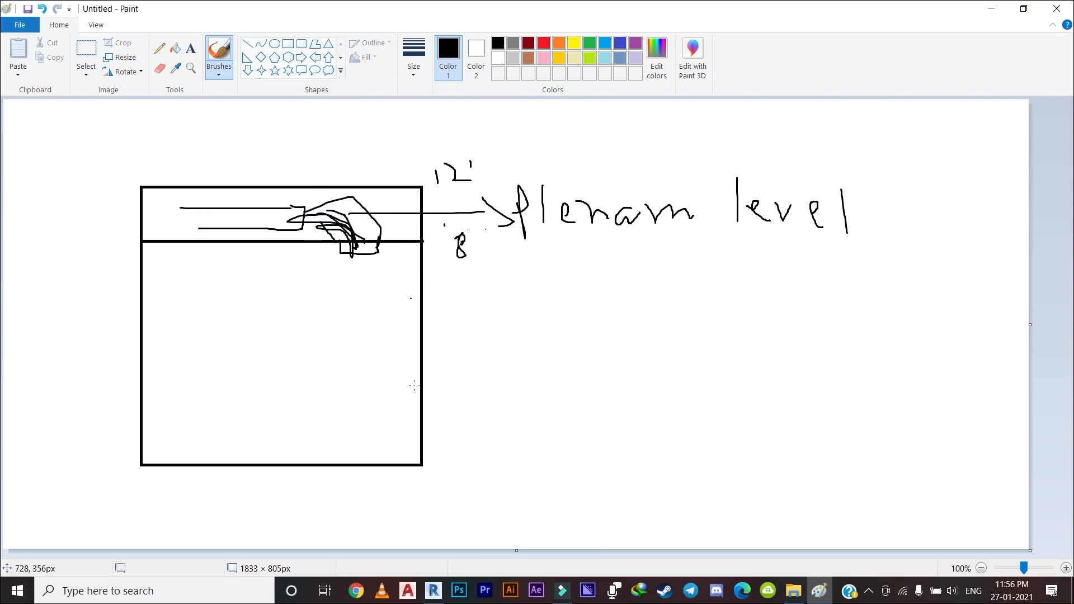
Handwrite 0' beside the room's bottom edge and draw a vertical double-headed arrow between the floor and the ceiling line
mouse_move(422, 480)
left_mouse_down()
mouse_move(462, 453)
mouse_move(427, 479)
left_mouse_up()
left_click_drag(303, 246, 297, 393)
mouse_move(306, 447)
left_mouse_down()
mouse_move(311, 386)
mouse_move(286, 393)
left_mouse_up()
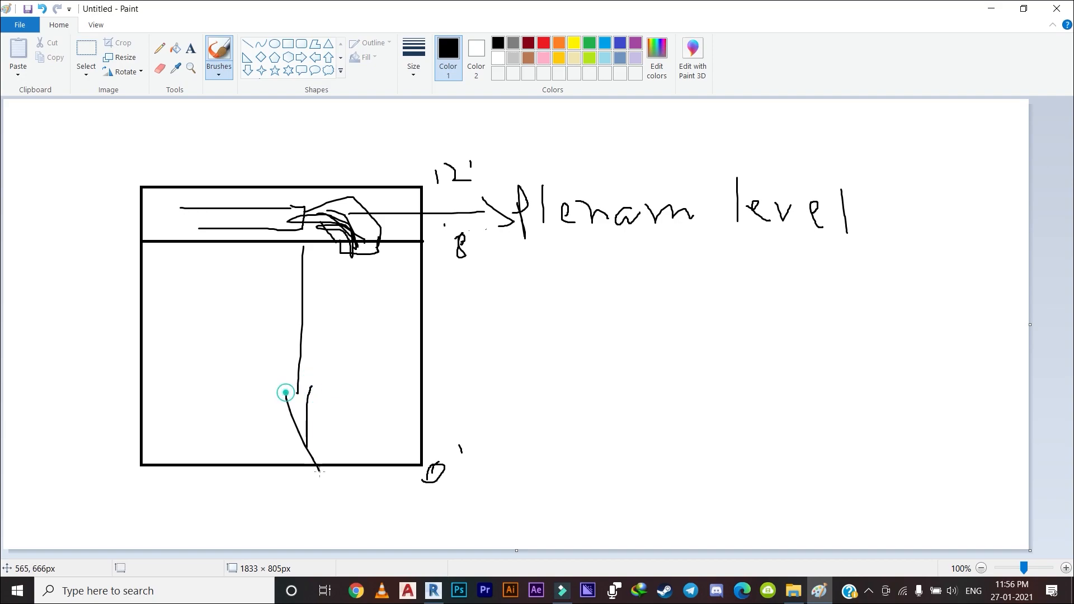
mouse_move(301, 250)
left_mouse_down()
mouse_move(291, 251)
mouse_move(308, 243)
left_mouse_up()
Draw an arrow from the height line to a handwritten, underlined label "Area", and stroke the airflow path through the duct to the diffuser
mouse_move(307, 319)
left_mouse_down()
mouse_move(503, 321)
mouse_move(480, 327)
left_mouse_up()
mouse_move(539, 302)
left_mouse_down()
mouse_move(531, 344)
mouse_move(569, 346)
mouse_move(576, 324)
mouse_move(629, 316)
mouse_move(639, 348)
mouse_move(649, 330)
mouse_move(670, 352)
left_mouse_up()
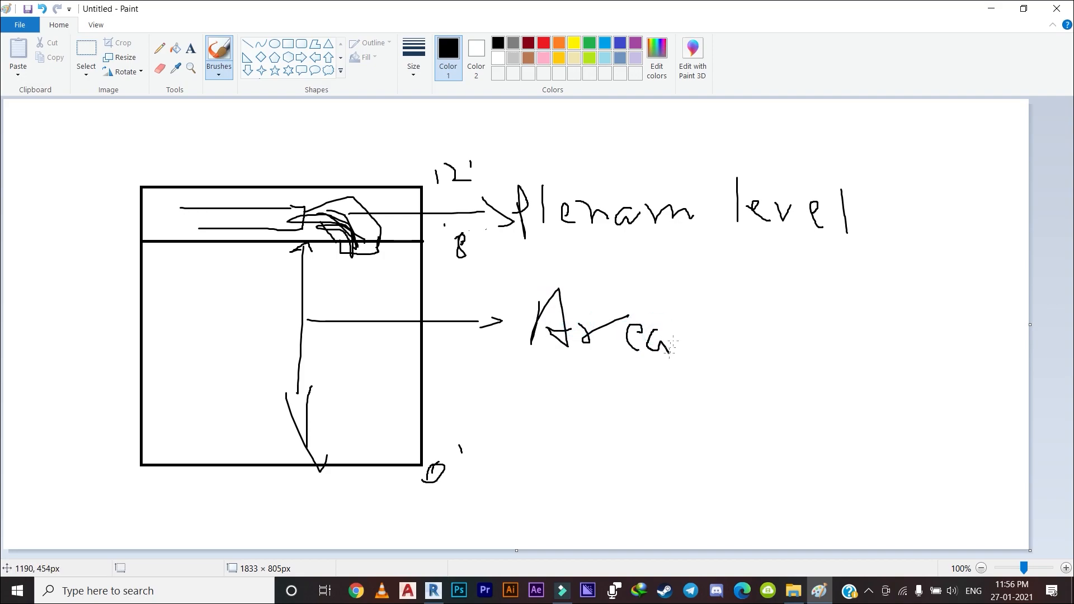
left_click_drag(749, 368, 752, 367)
left_click_drag(696, 387, 592, 384)
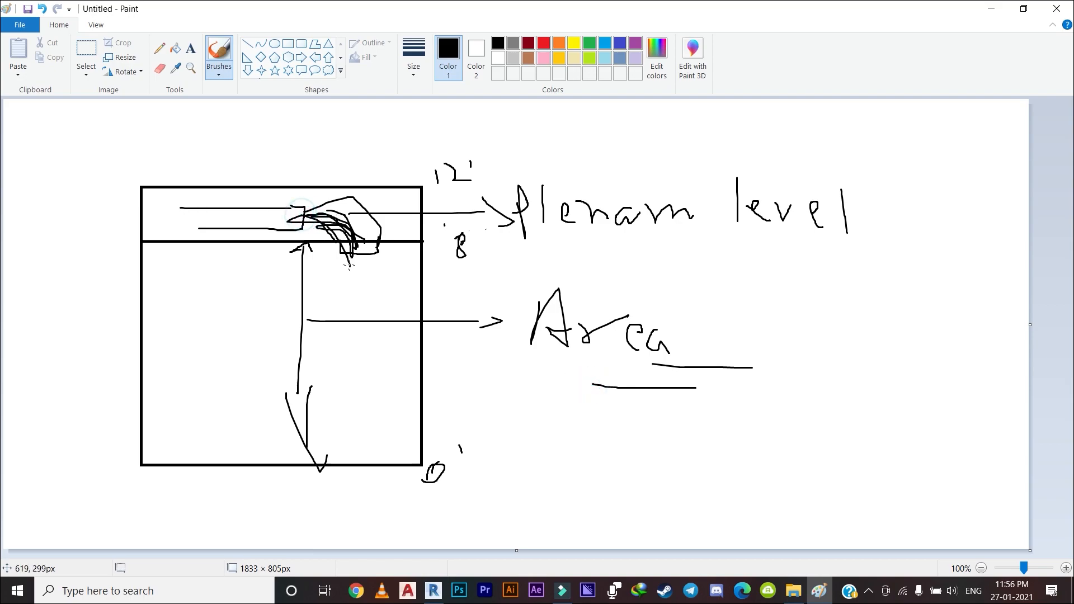
mouse_move(155, 217)
left_mouse_down()
mouse_move(353, 226)
mouse_move(367, 277)
left_mouse_up()
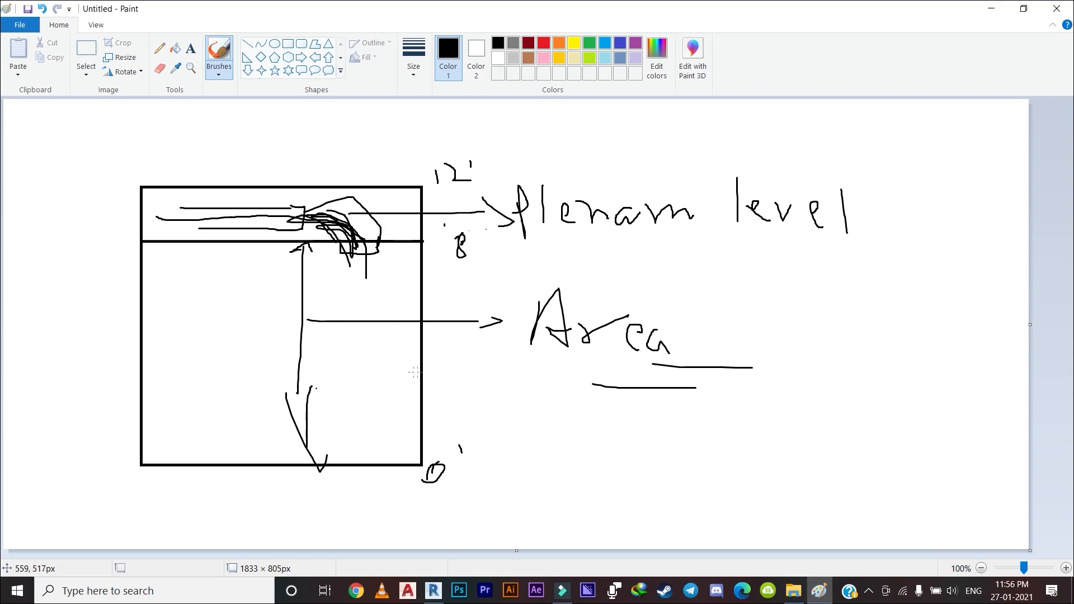
Switch to Revit, look over the duct and diffuser heights in the East elevation, and open the 1 - Ceiling Mech plan
left_click(433, 590)
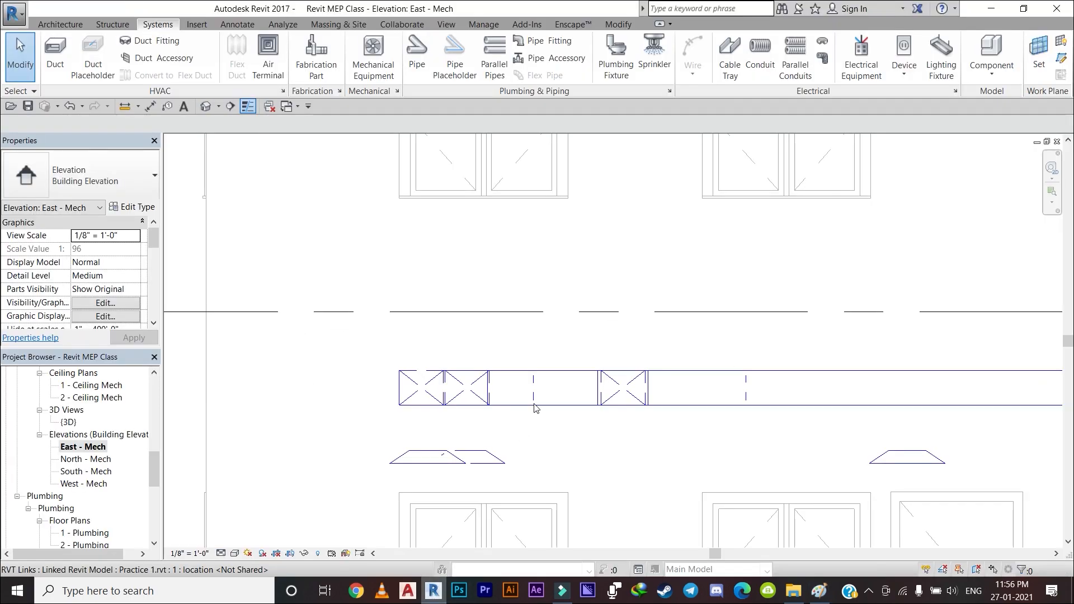
scroll(535, 409, "down", 2)
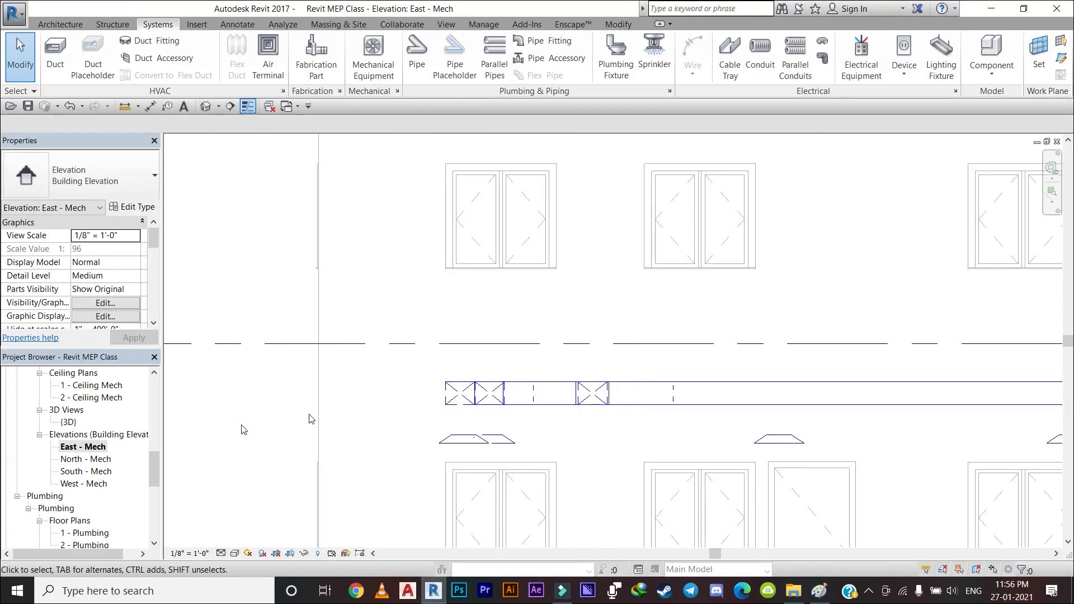
scroll(86, 418, "up", 2)
double_click(89, 410)
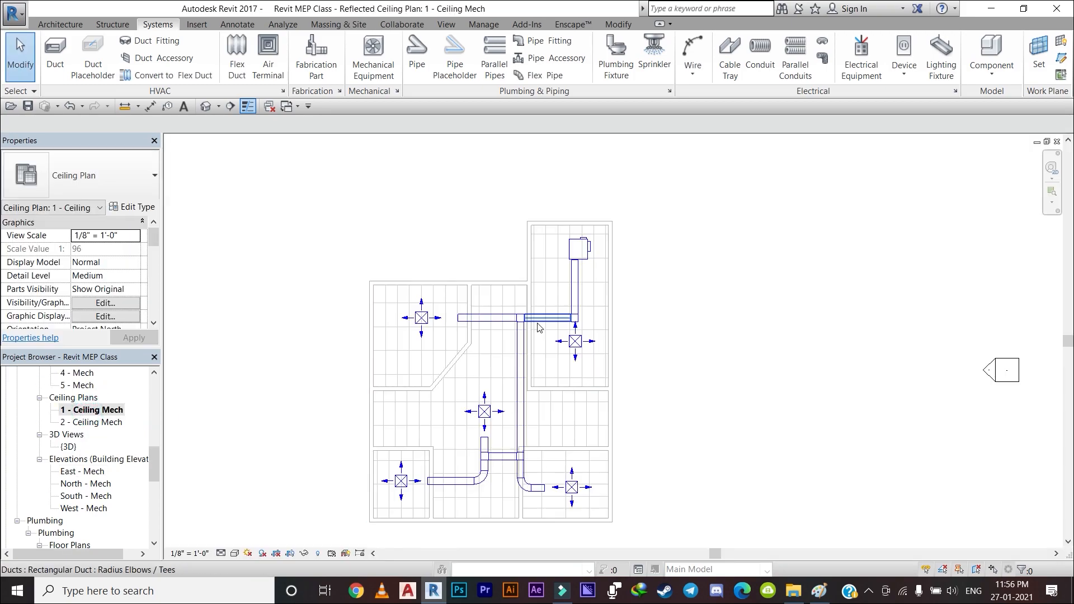
Place a 12" round flex duct from the open end of the lower-right duct run to its room's supply diffuser
scroll(463, 488, "up", 1)
scroll(463, 487, "up", 4)
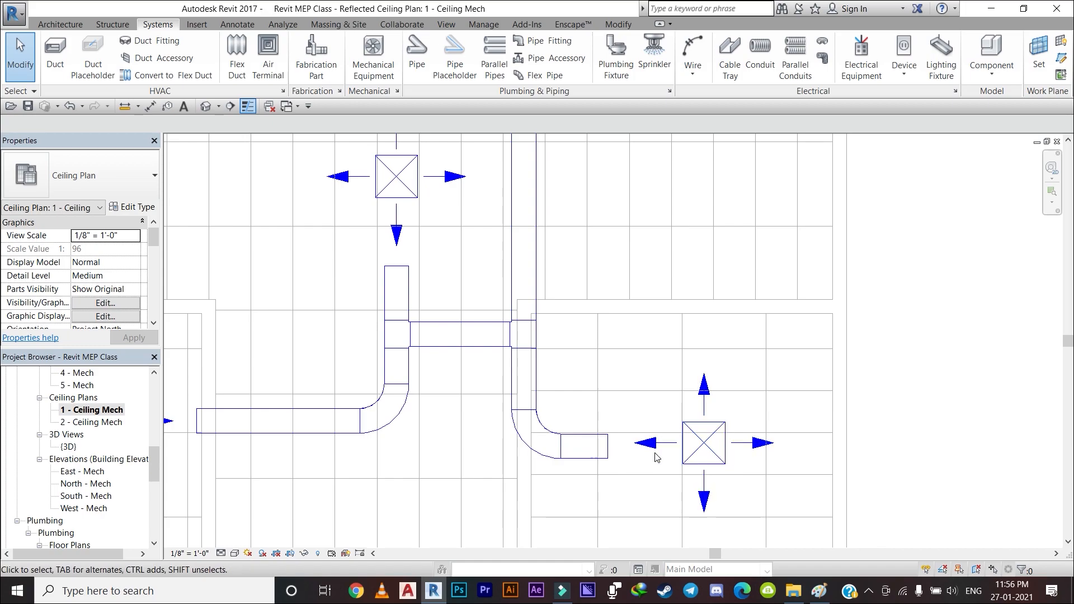
scroll(645, 443, "down", 1)
scroll(564, 449, "down", 1)
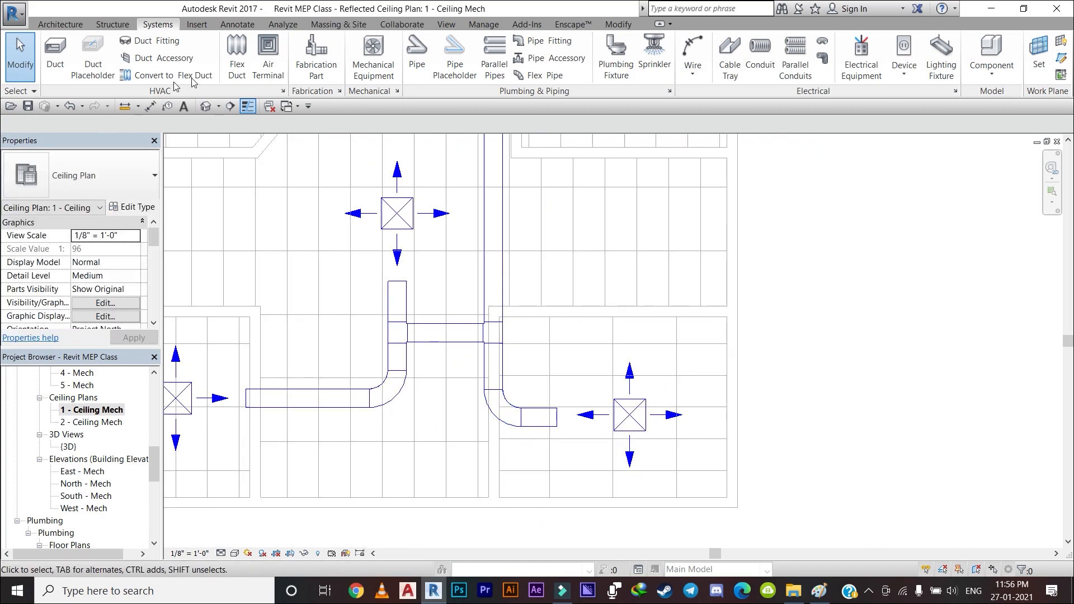
left_click(237, 58)
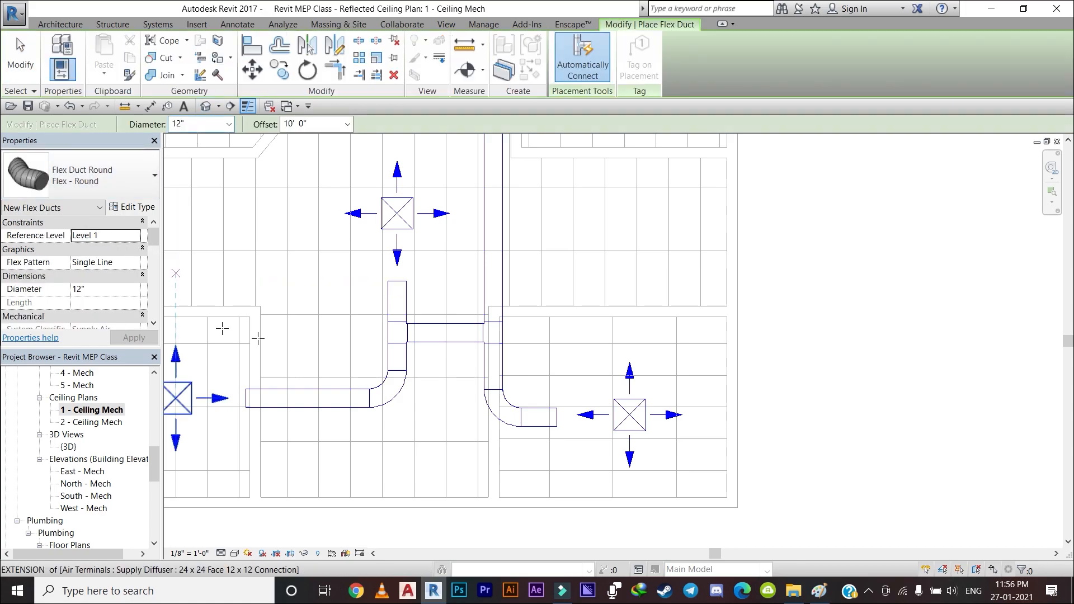
scroll(493, 417, "up", 2)
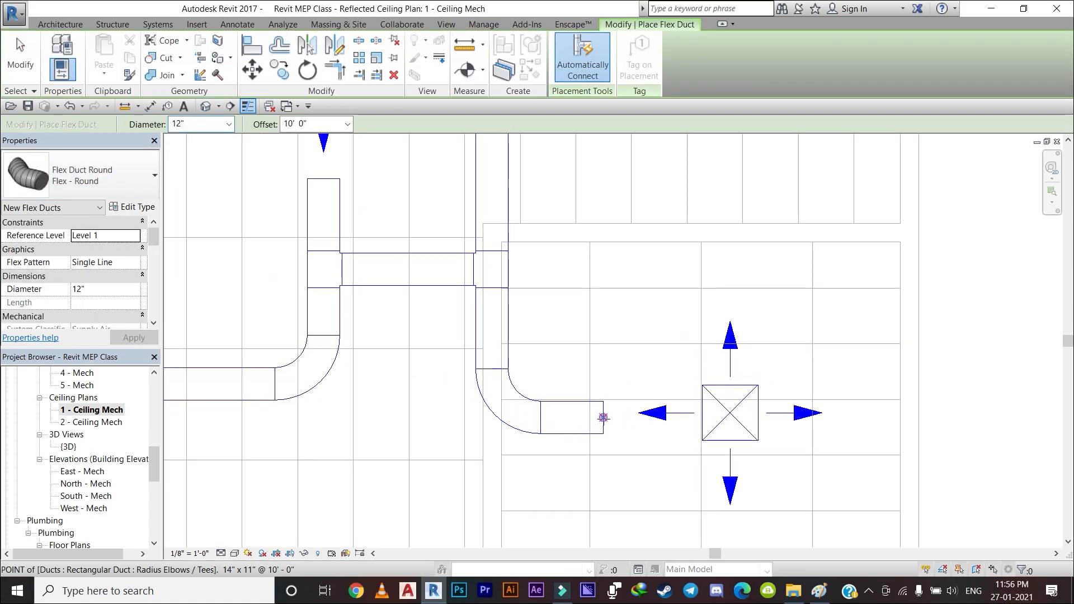
left_click(603, 417)
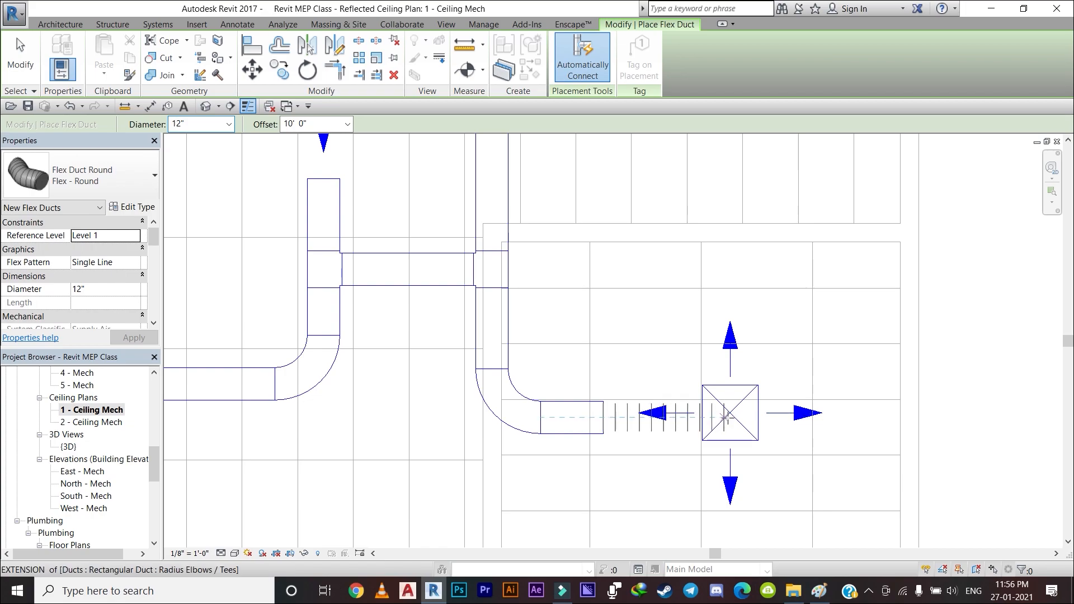
left_click(722, 414)
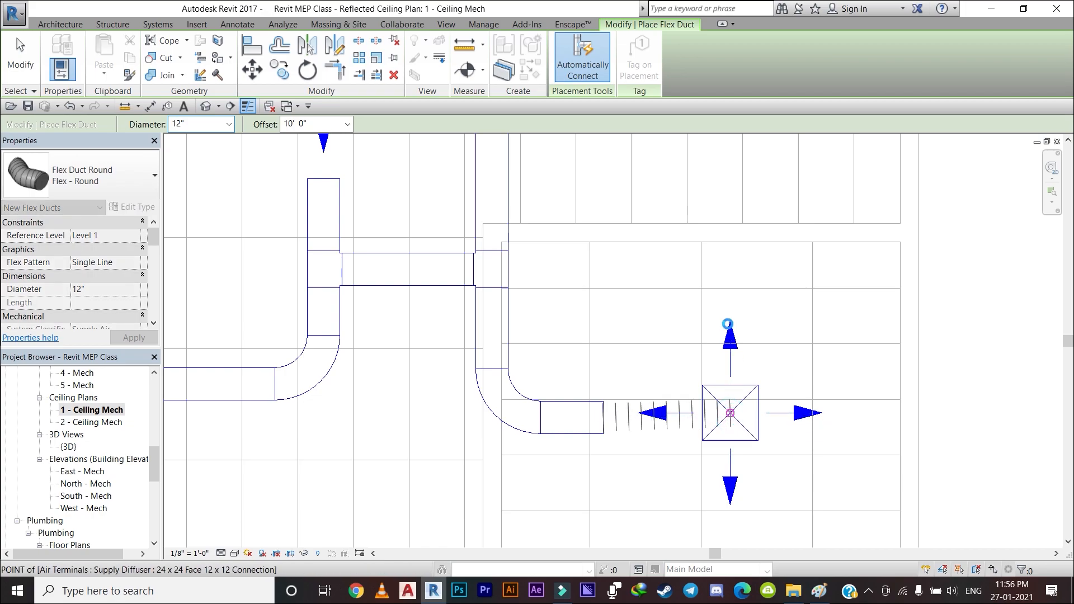
scroll(723, 323, "down", 2)
middle_click_drag(723, 323, 695, 376)
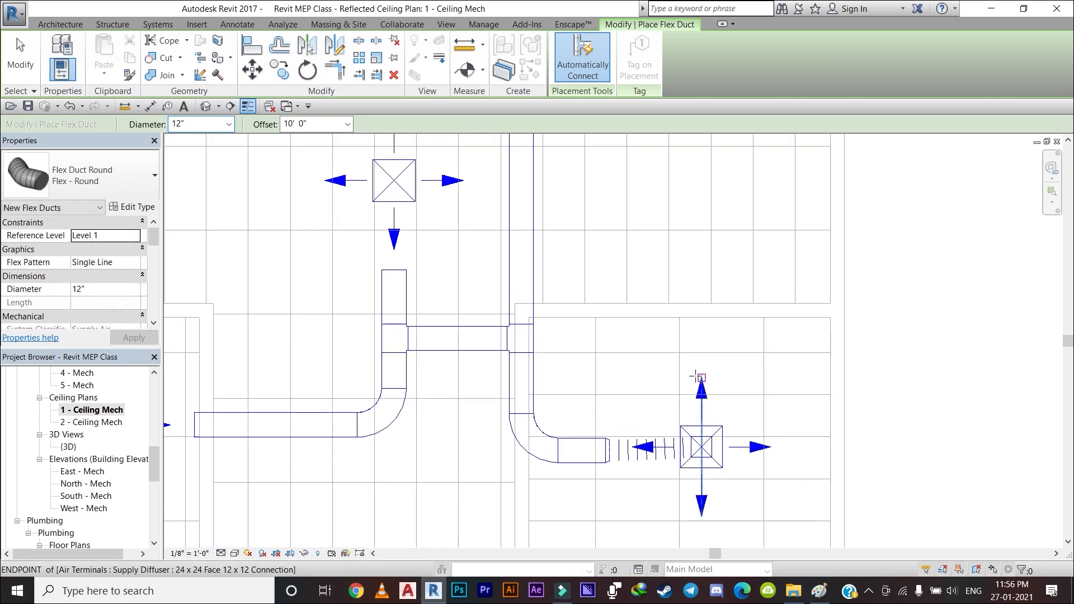
key("Escape")
key("Escape")
key("Escape")
key("Escape")
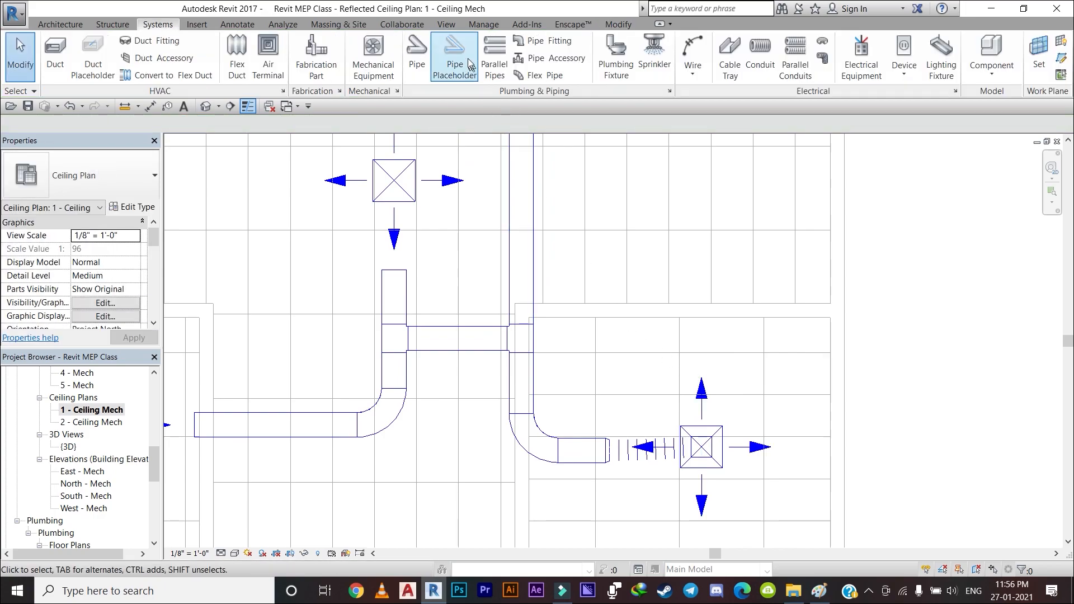
Open the 3D view and change its visual style to filled surfaces to examine the flex duct connection at the diffuser
left_click(446, 24)
left_click(400, 48)
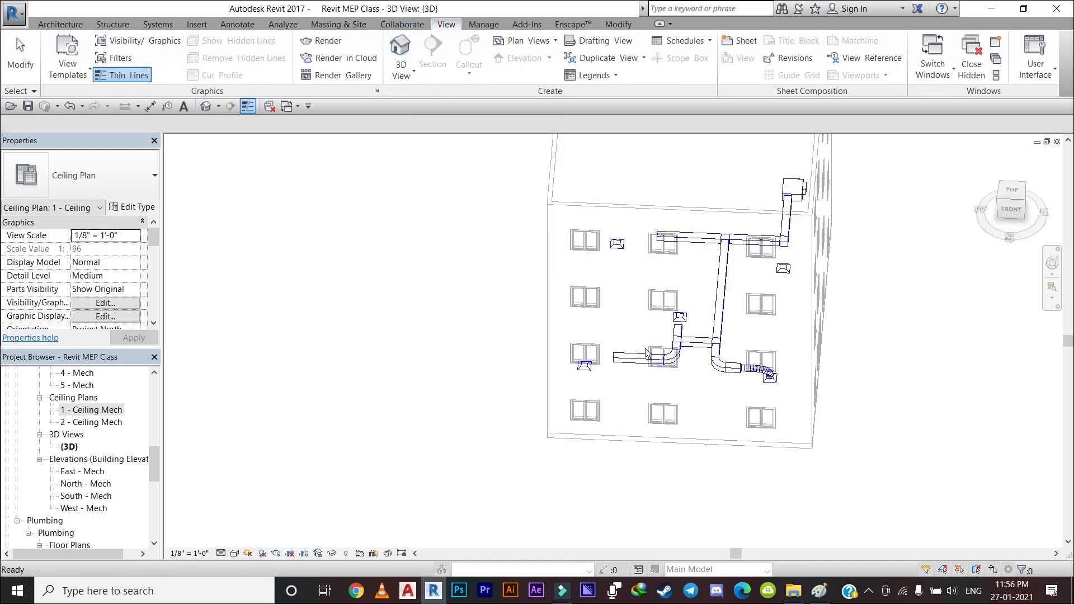
scroll(787, 361, "up", 5)
middle_click_drag(787, 362, 459, 392, "shift")
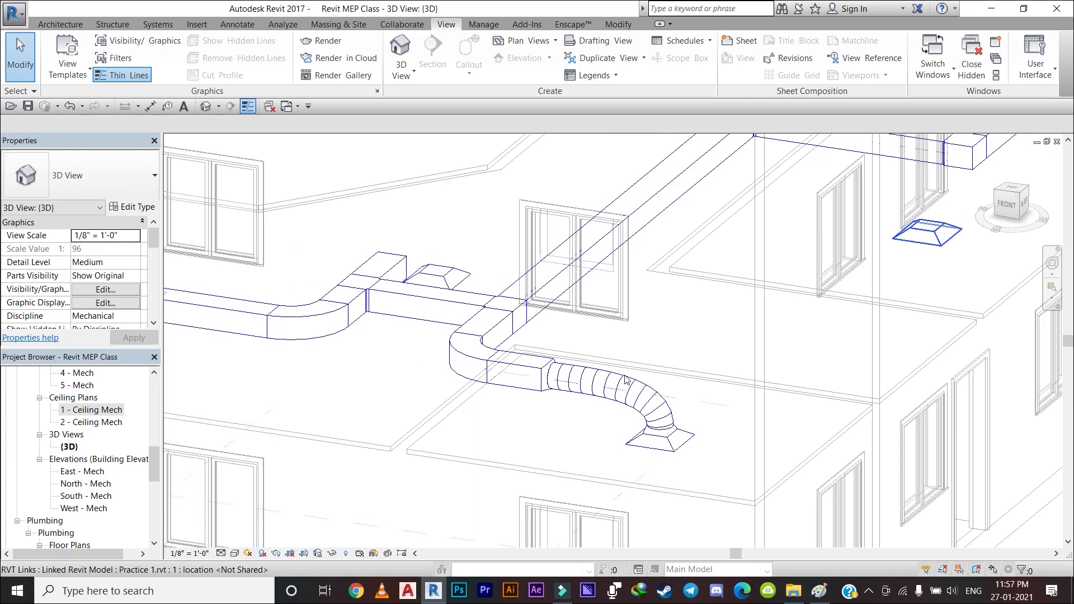
left_click(235, 553)
left_click(250, 525)
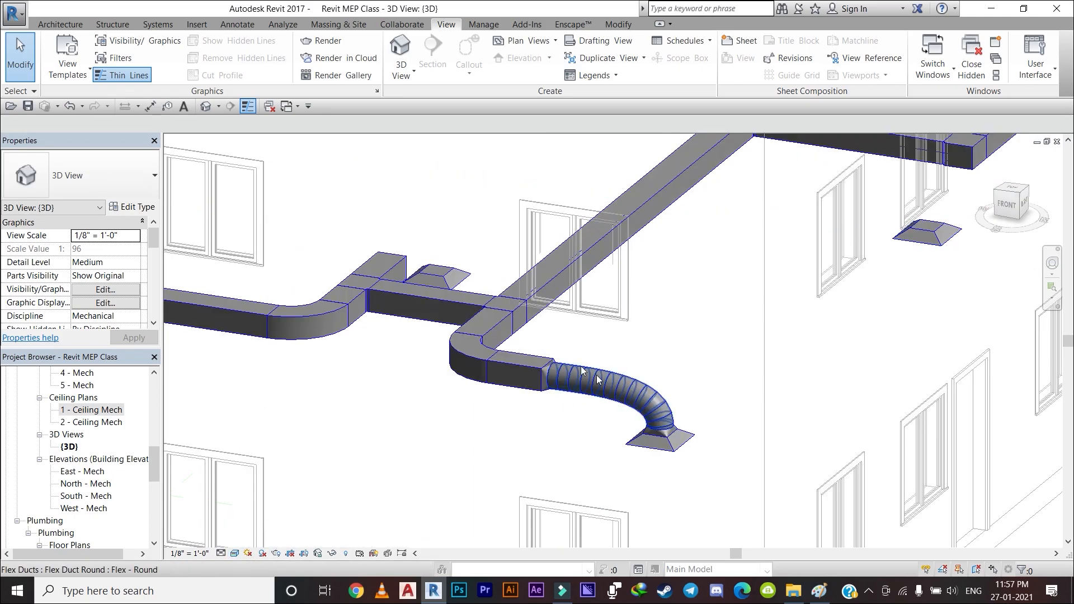
middle_click_drag(518, 385, 565, 424, "shift")
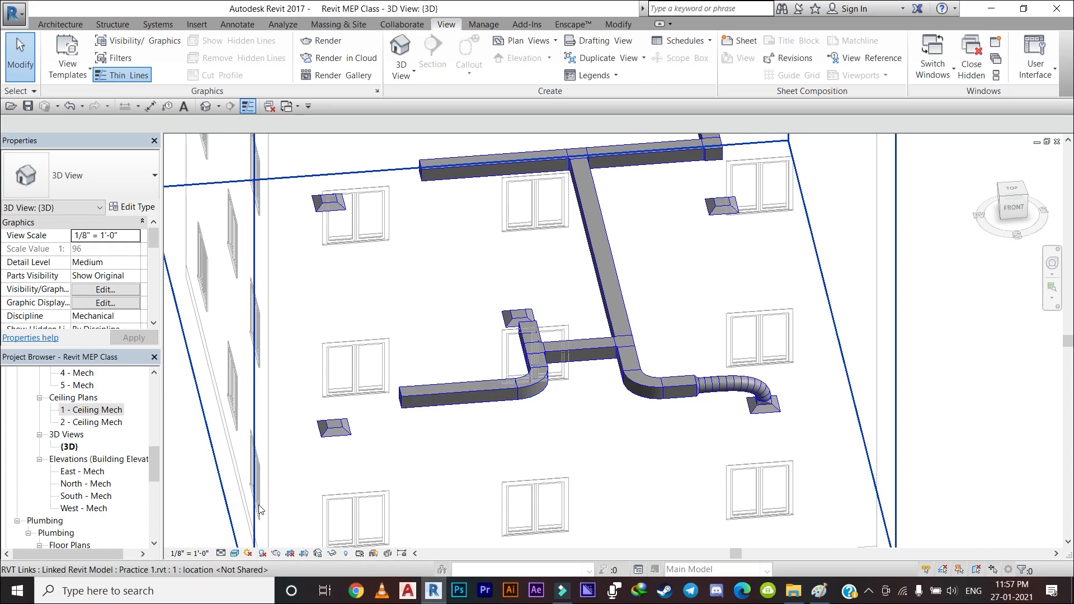
In the 1 - Ceiling Mech plan, place a 12" flex duct with the Circle pattern from the short vertical branch to the central diffuser
double_click(96, 410)
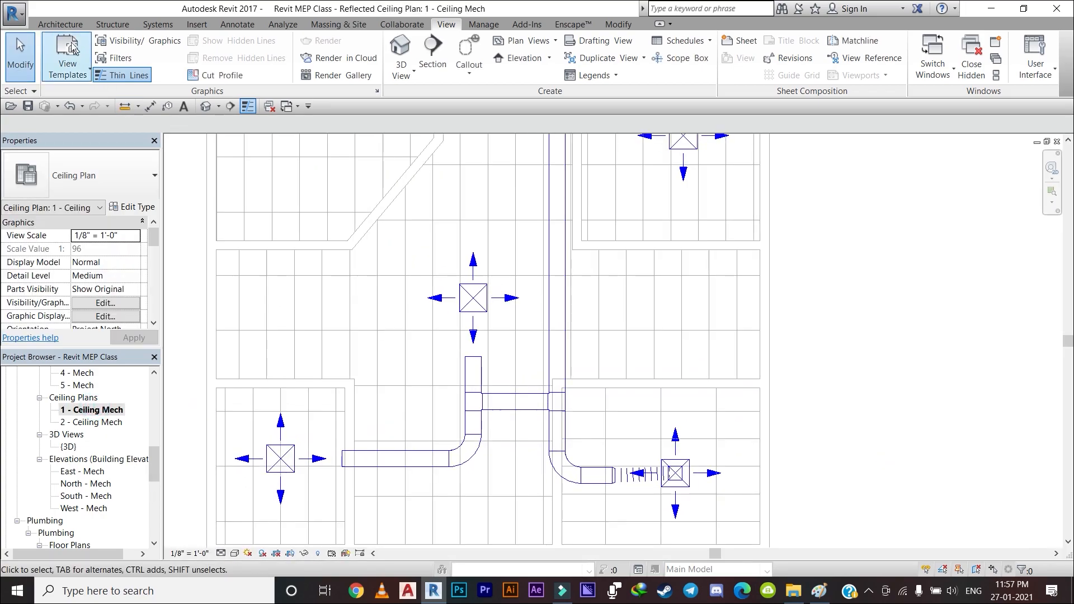
left_click(61, 24)
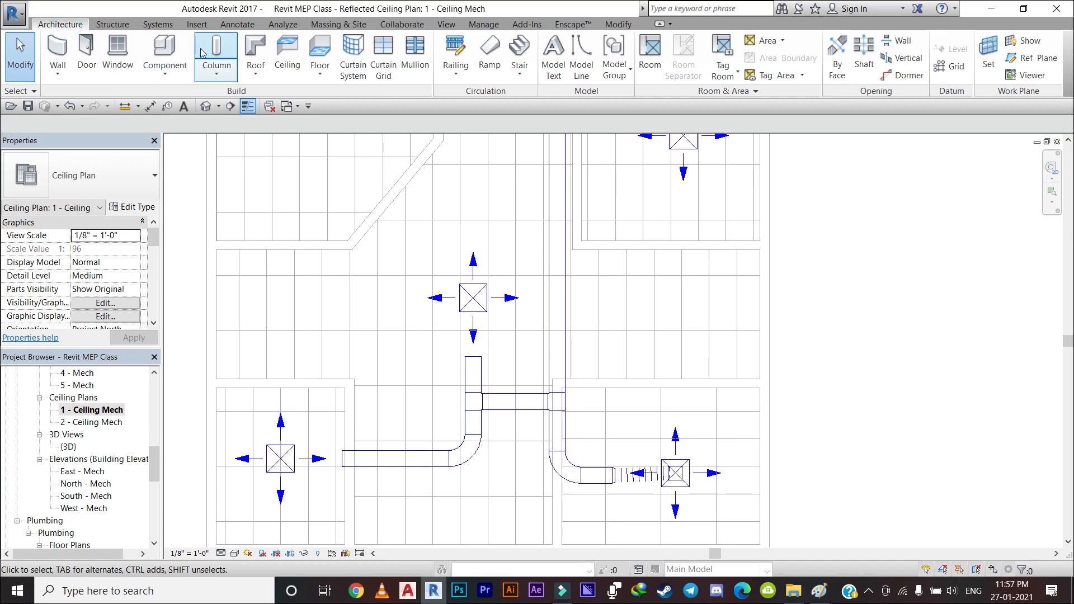
left_click(160, 24)
left_click(236, 51)
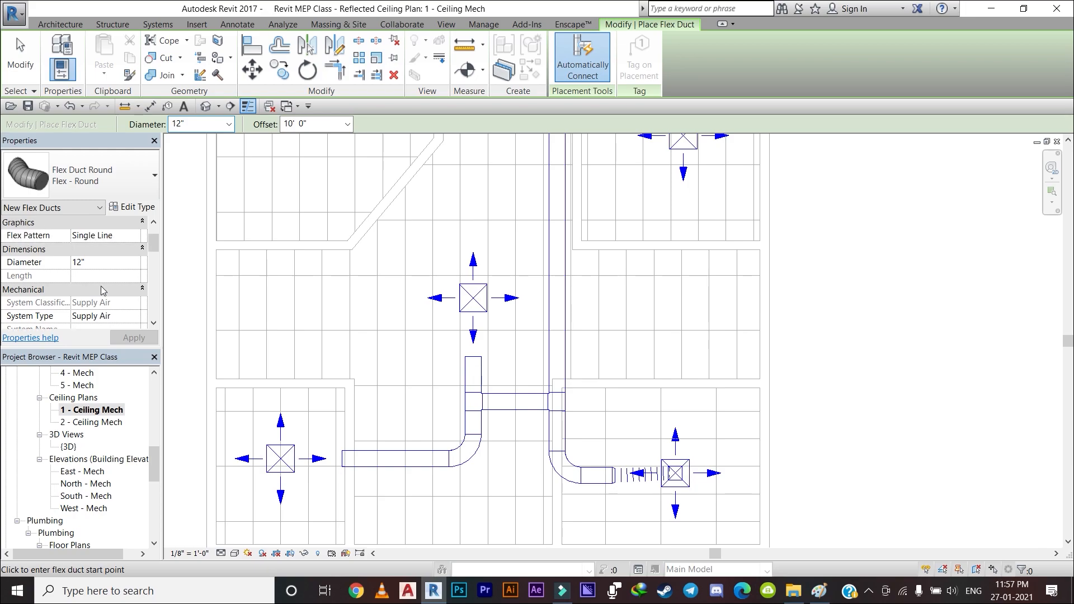
left_click(130, 264)
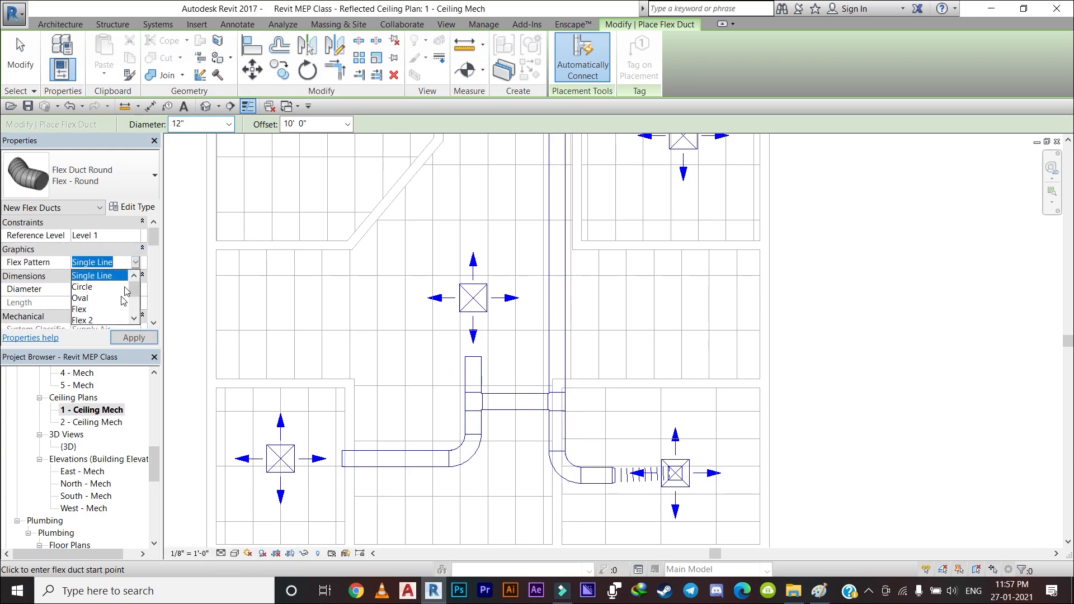
left_click(84, 287)
scroll(484, 348, "up", 2)
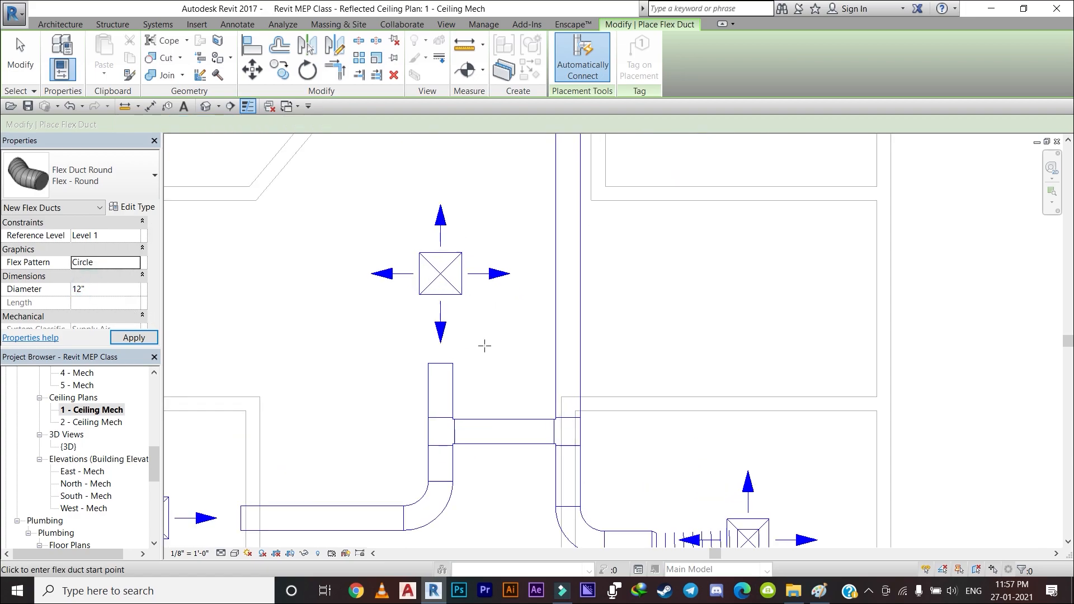
left_click(439, 362)
left_click(441, 273)
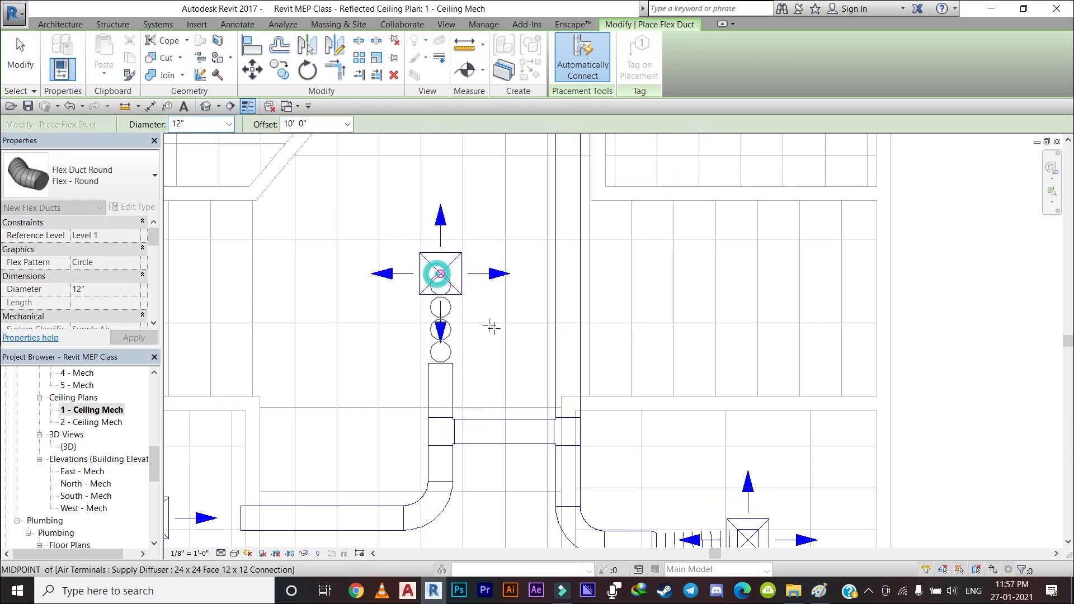
Set the flex pattern to Oval and connect the lower-left duct run to its diffuser with a 12" flex duct
scroll(563, 280, "down", 3)
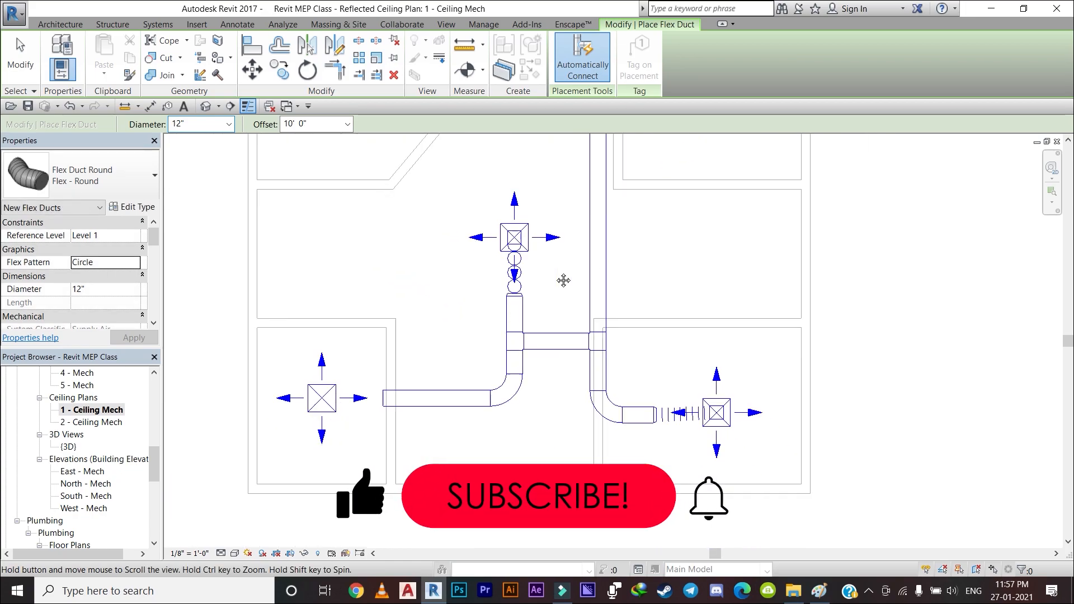
left_click(136, 262)
left_click(90, 298)
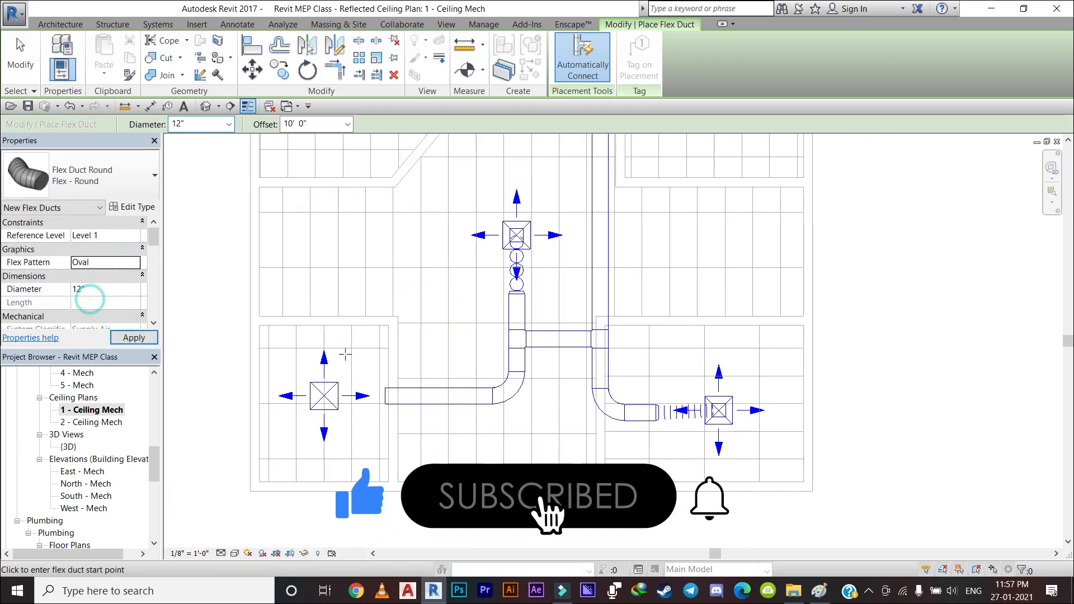
scroll(369, 394, "up", 2)
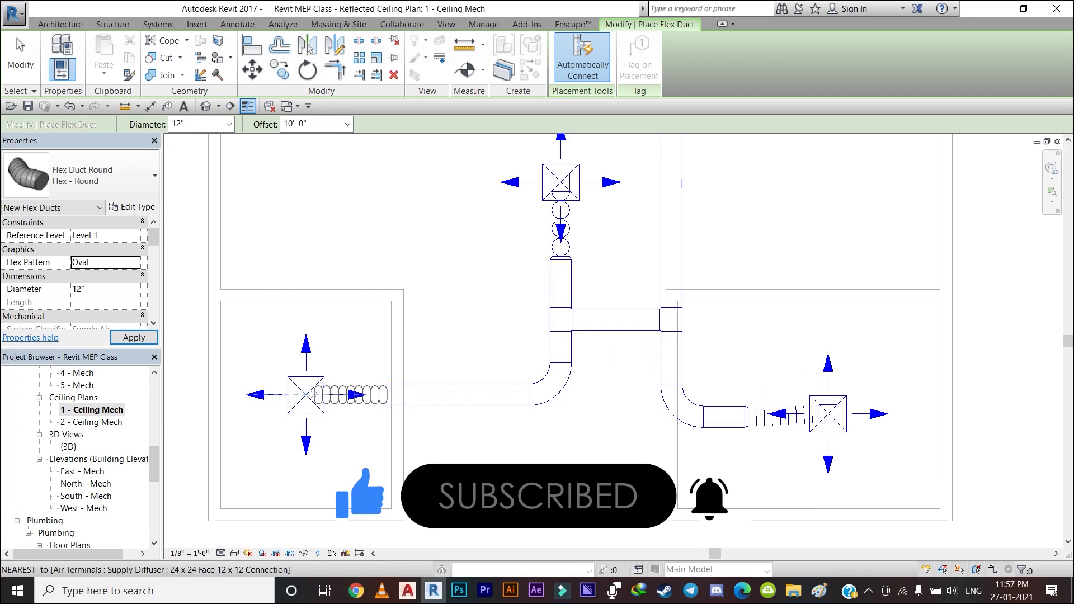
left_click(306, 394)
Set the flex pattern to Flex and connect the upper-left duct run to its diffuser with a 12" flex duct
scroll(398, 301, "down", 1)
middle_click_drag(397, 301, 382, 556)
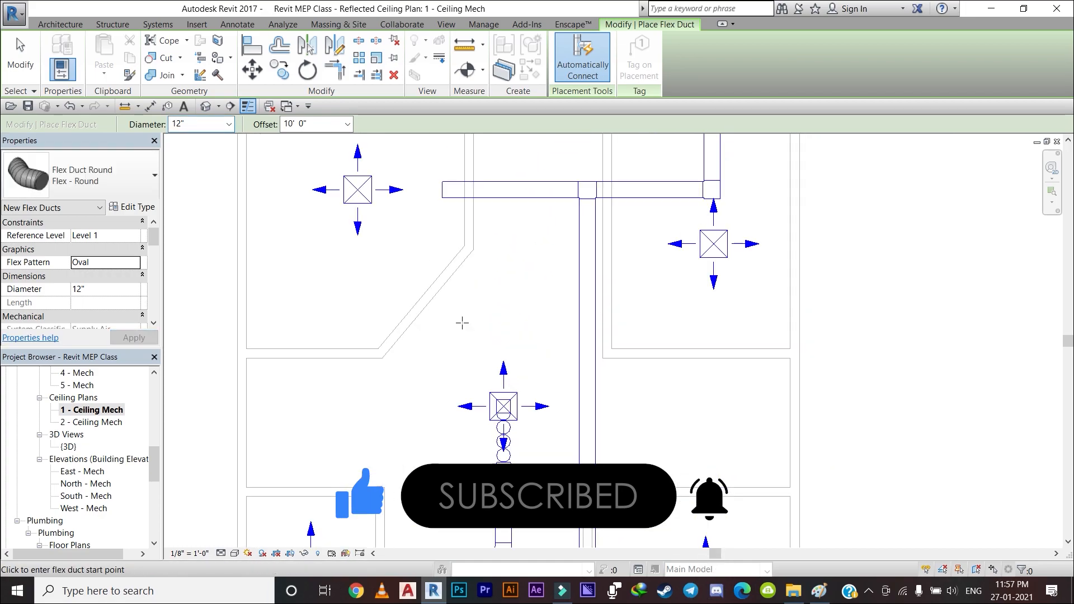
middle_click_drag(402, 336, 406, 448)
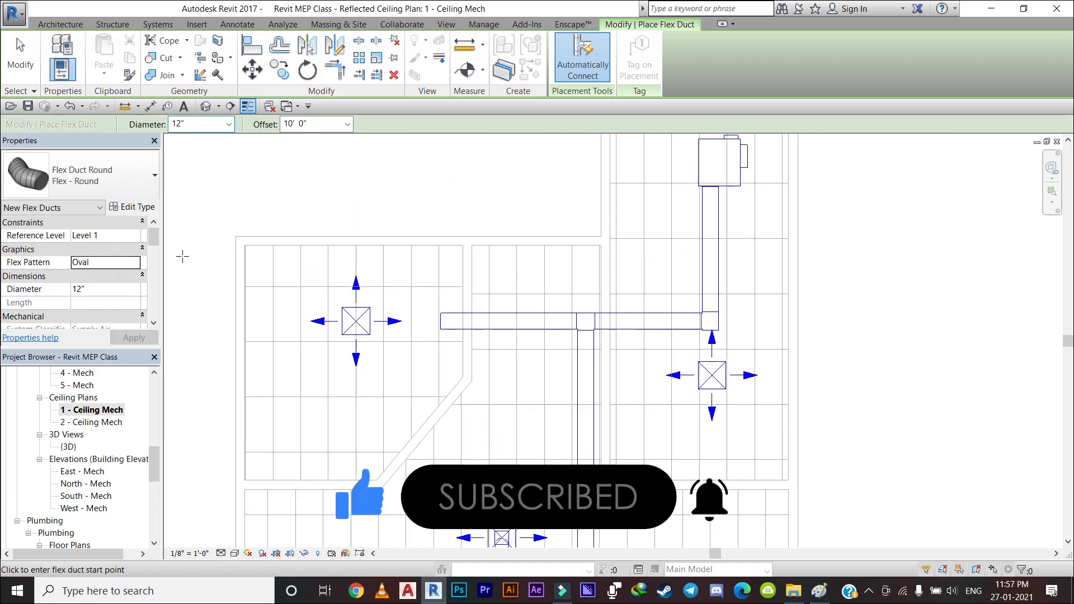
left_click(134, 261)
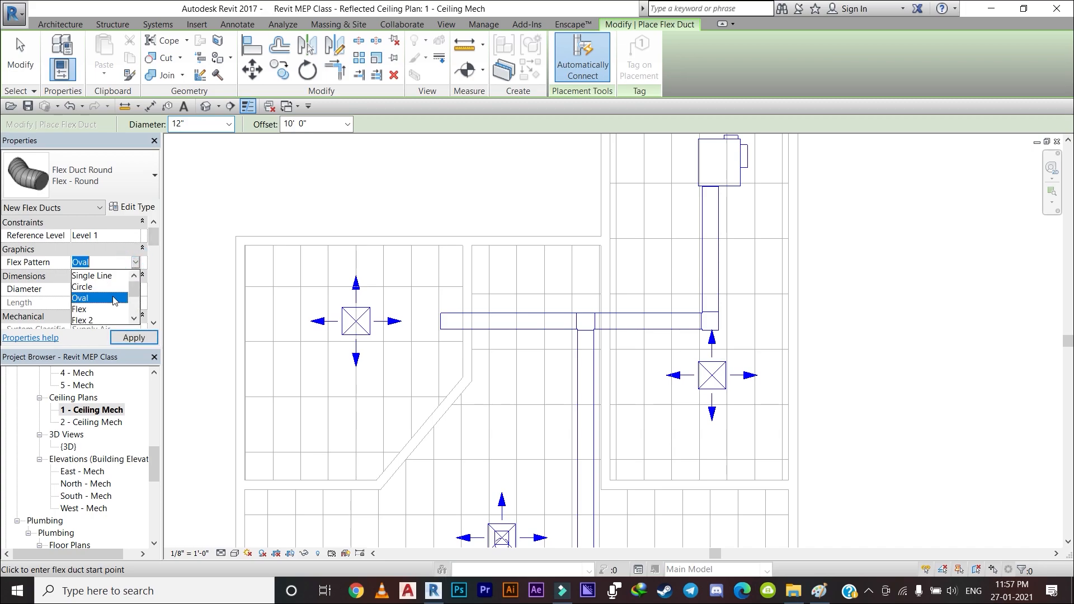
left_click(86, 311)
scroll(443, 325, "up", 2)
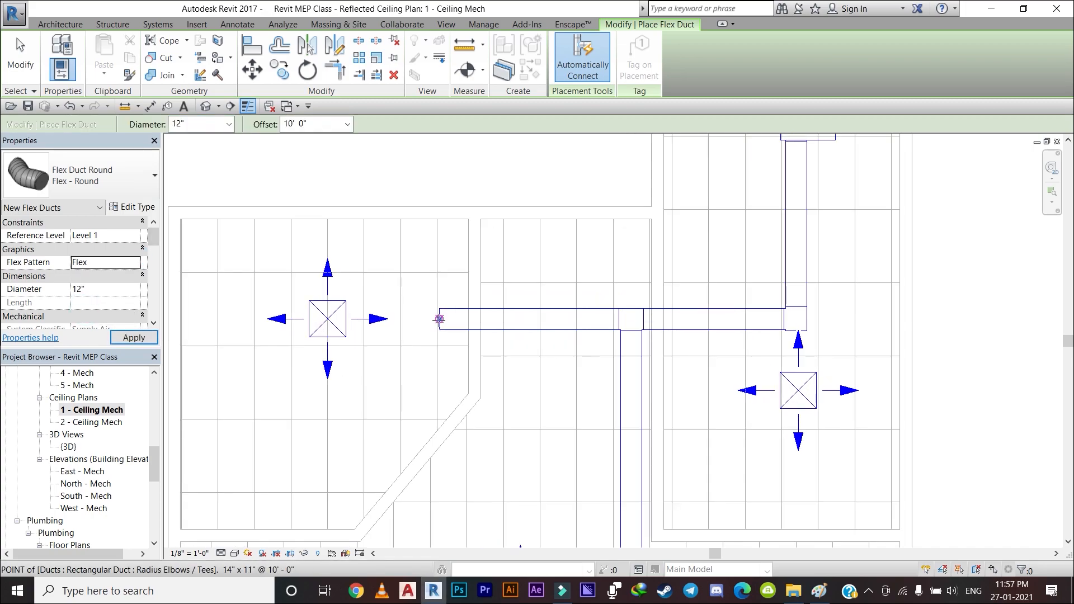
left_click(439, 320)
left_click(388, 319)
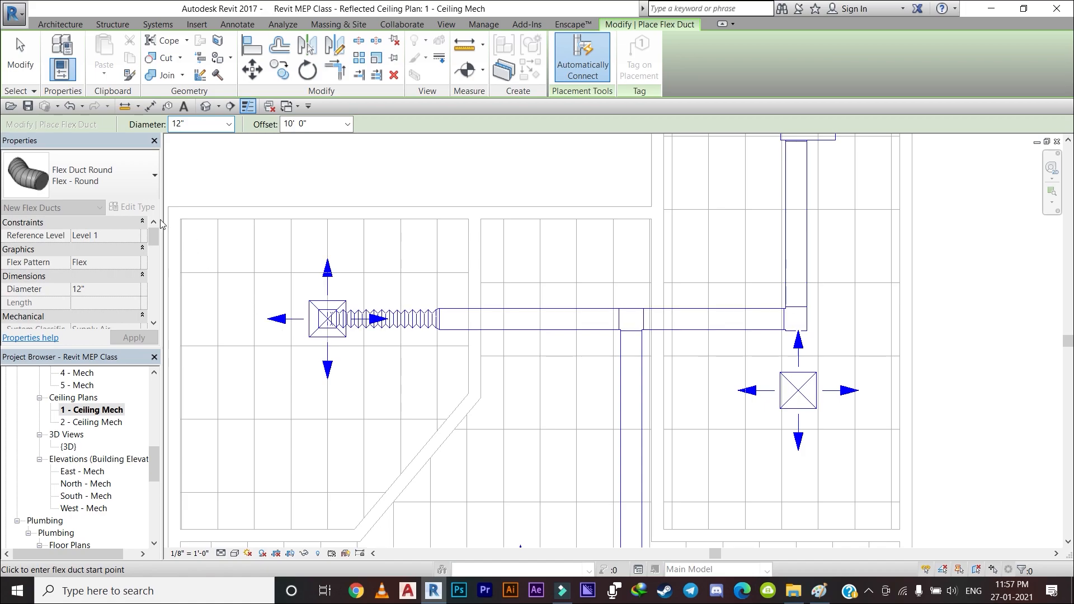
Set the flex pattern to Flex 2 and connect the upper-right duct elbow to the diffuser below it with a 12" flex duct
left_click(137, 266)
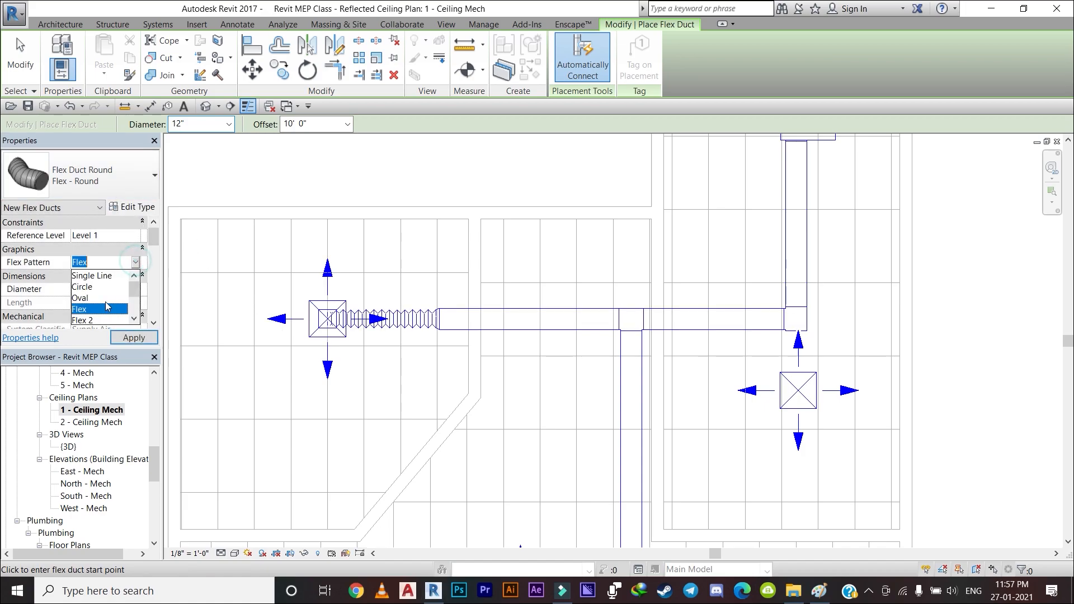
left_click(96, 278)
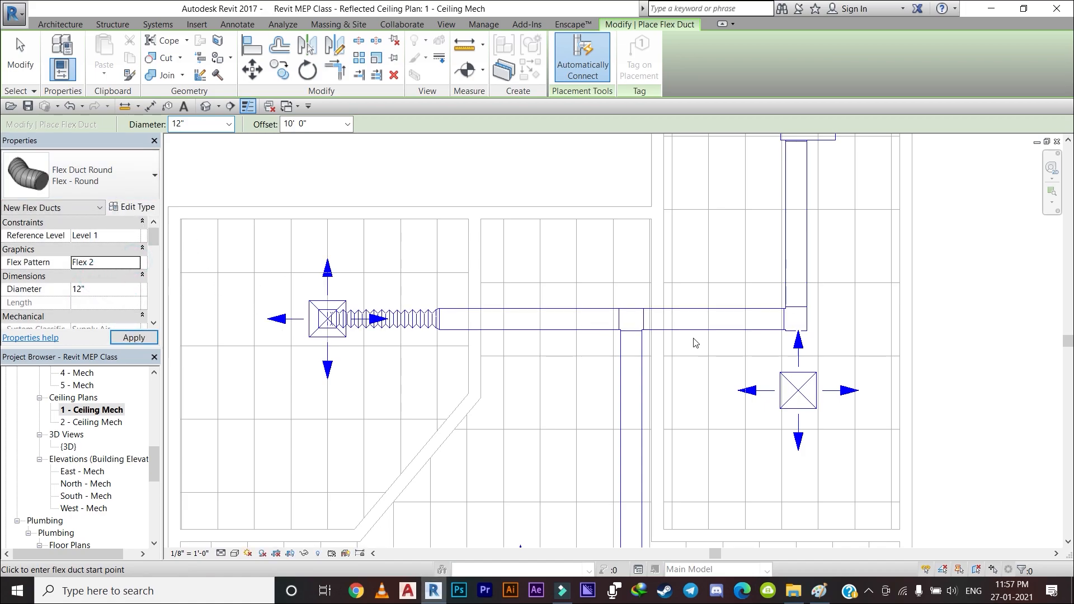
left_click(796, 331)
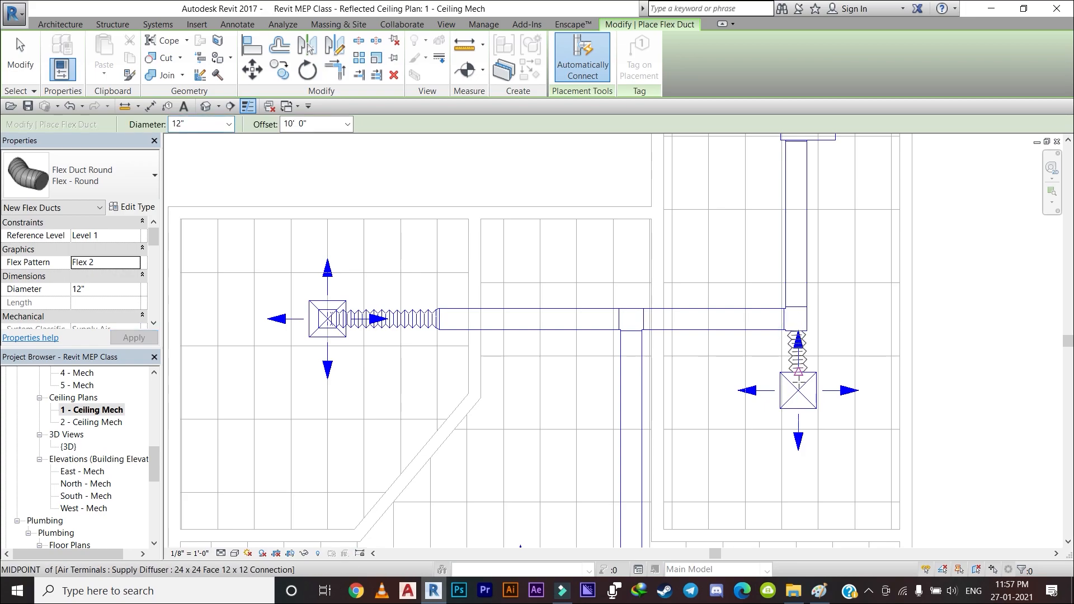
left_click(798, 390)
key("Escape")
key("Escape")
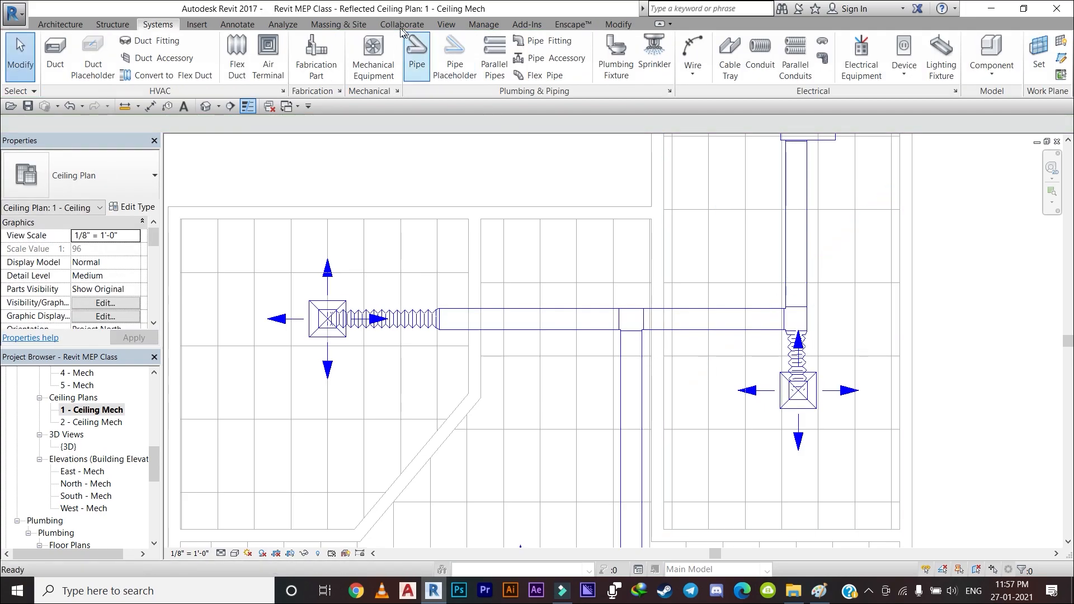
Open the 3D view and examine the duct network and its flex duct connections to the diffusers from several sides
left_click(446, 24)
left_click(401, 52)
scroll(501, 334, "up", 5)
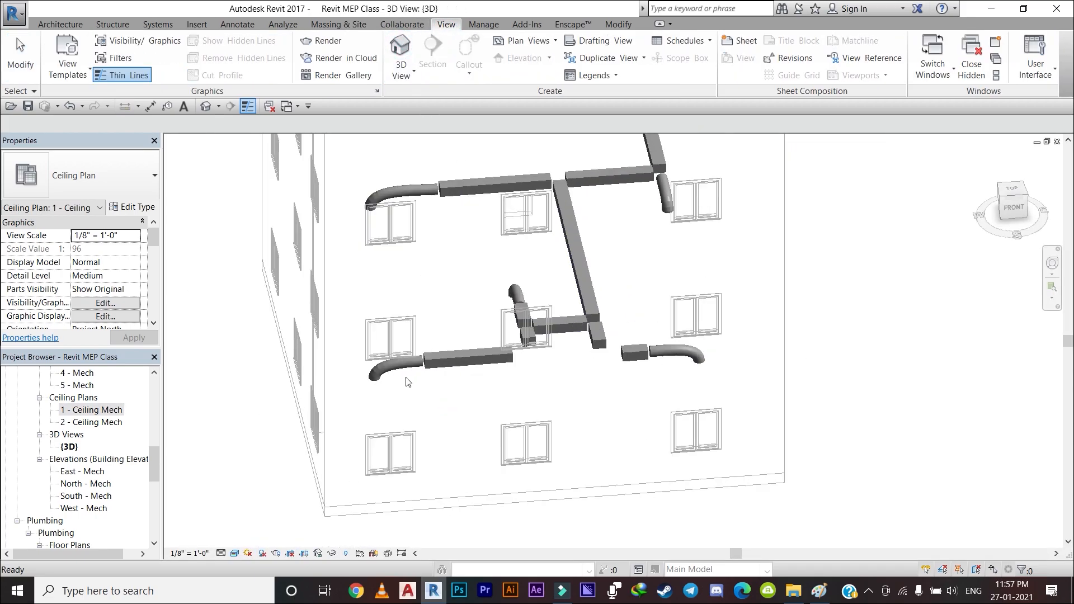
scroll(540, 258, "down", 5)
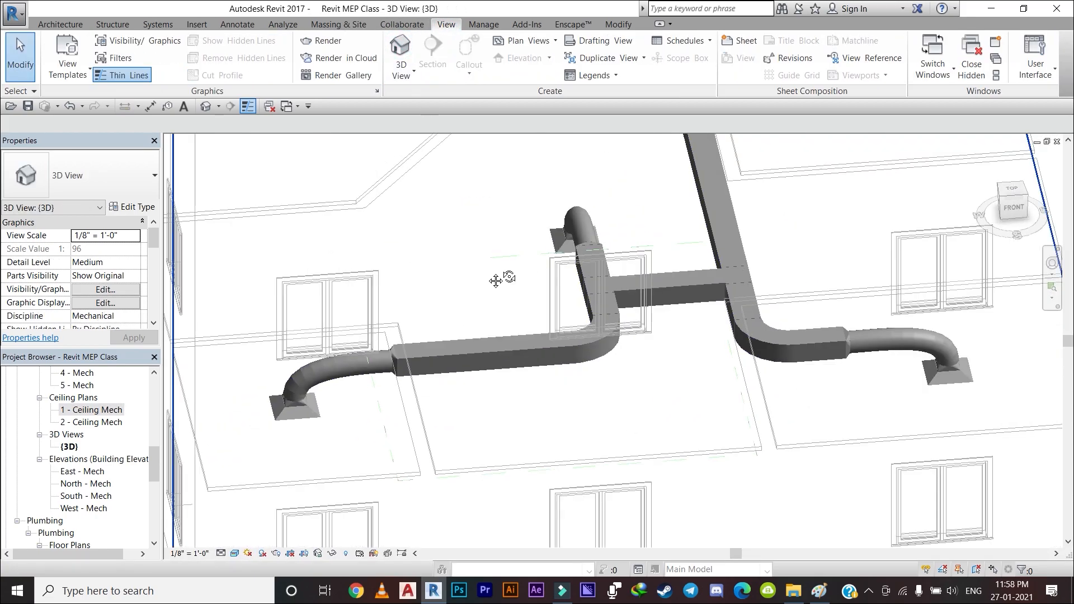
middle_click_drag(498, 280, 831, 261, "shift")
scroll(690, 297, "down", 3)
middle_click_drag(690, 297, 825, 302, "shift")
middle_click_drag(707, 355, 688, 382, "shift")
scroll(550, 366, "up", 3)
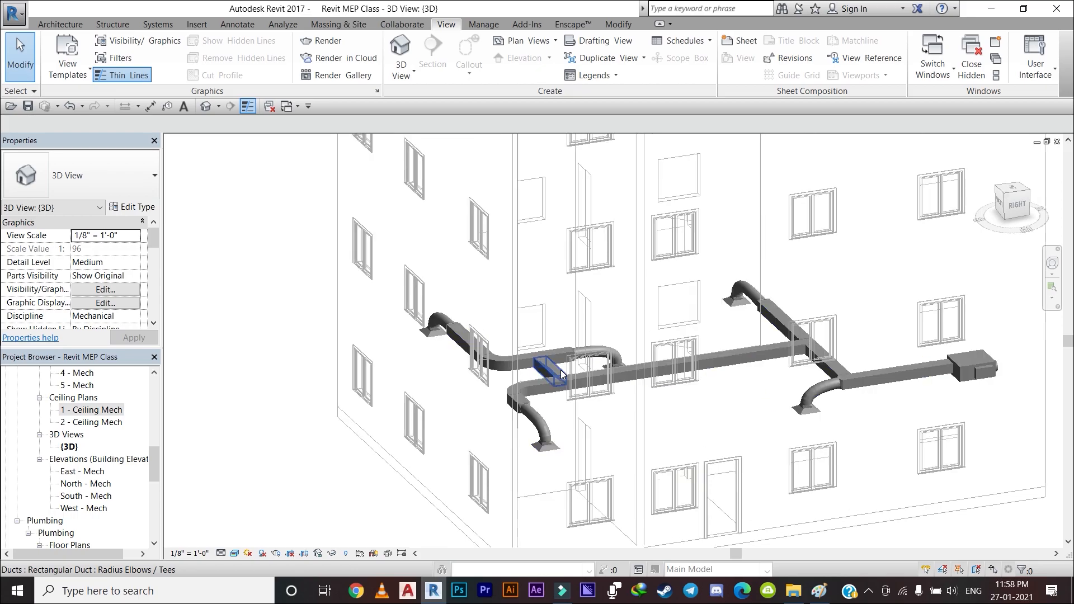
middle_click_drag(593, 319, 666, 348)
scroll(509, 336, "down", 2)
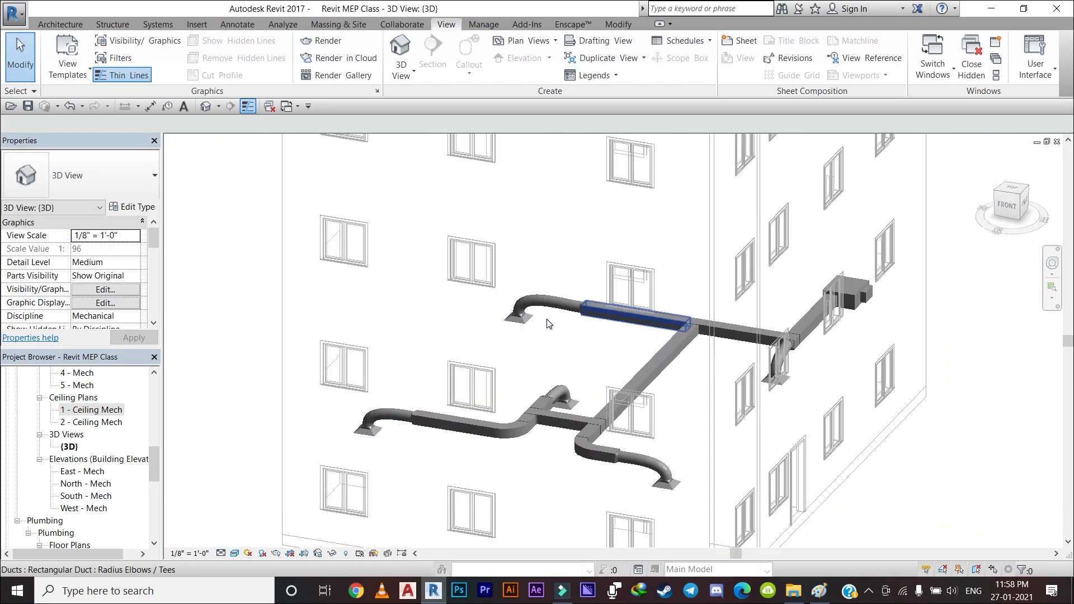
scroll(546, 322, "down", 1)
middle_click_drag(546, 367, 540, 410)
scroll(570, 341, "down", 2)
middle_click_drag(570, 341, 551, 309, "shift")
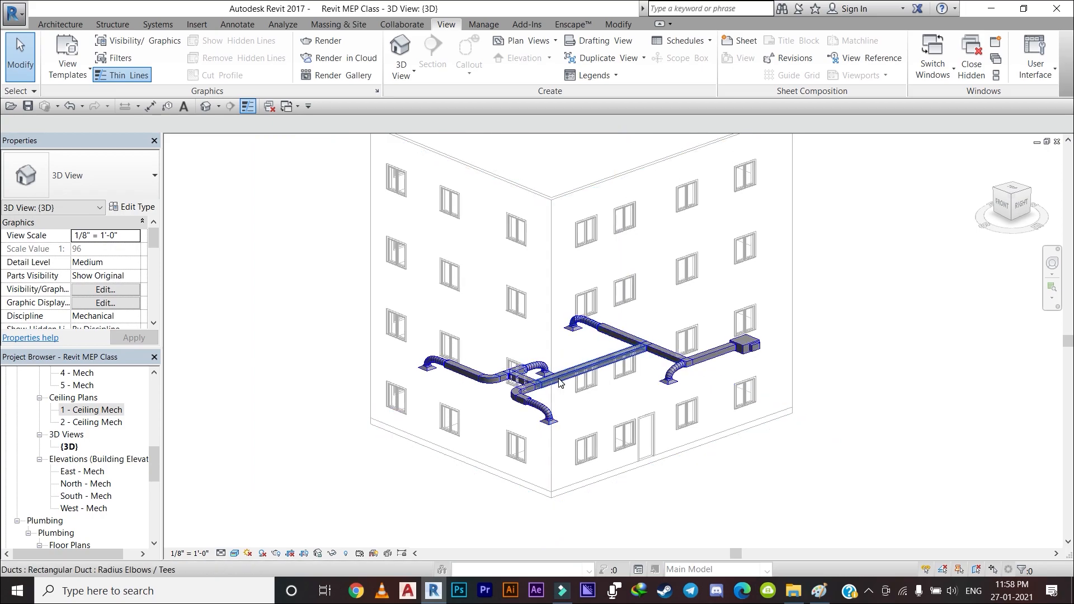
scroll(554, 378, "up", 2)
scroll(670, 344, "down", 2)
middle_click_drag(670, 345, 639, 409)
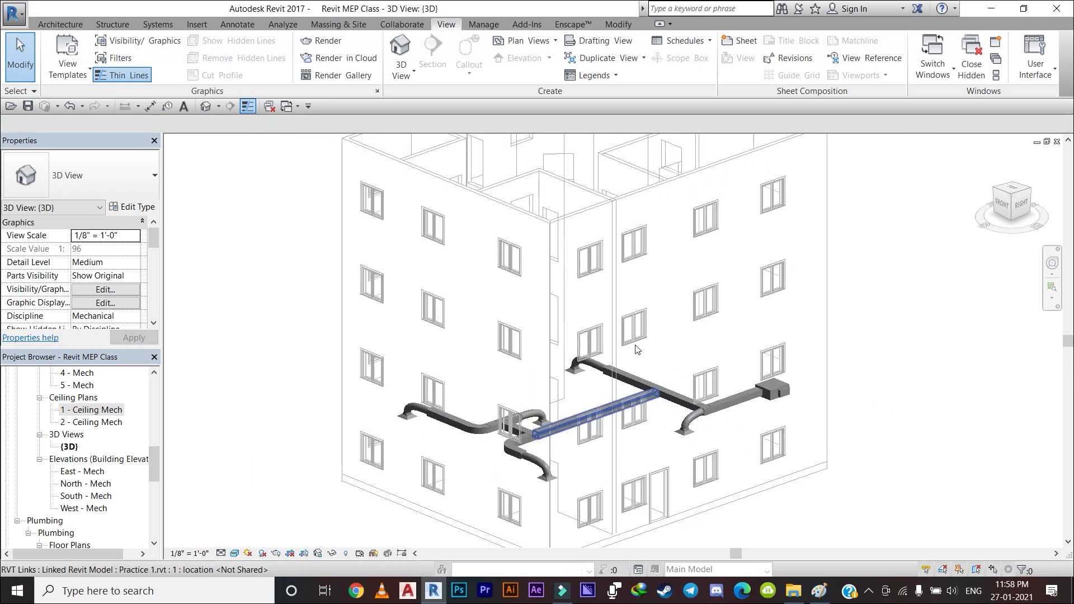
middle_click_drag(587, 263, 572, 362)
scroll(559, 370, "down", 2)
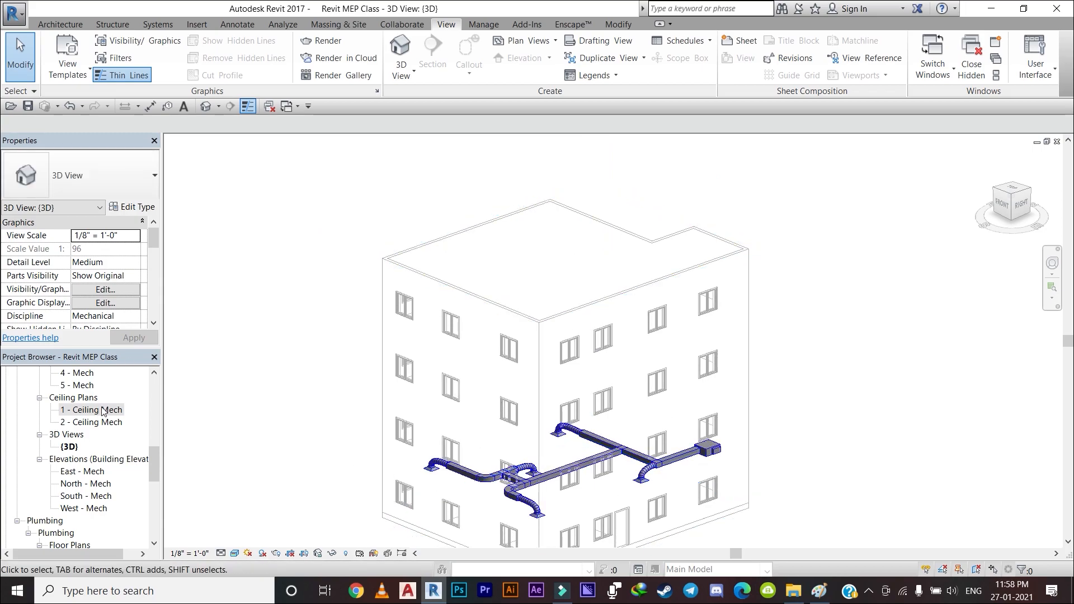
Compare the 1 - Ceiling Mech and 2 - Ceiling Mech plans, ending in 1 - Ceiling Mech
double_click(95, 410)
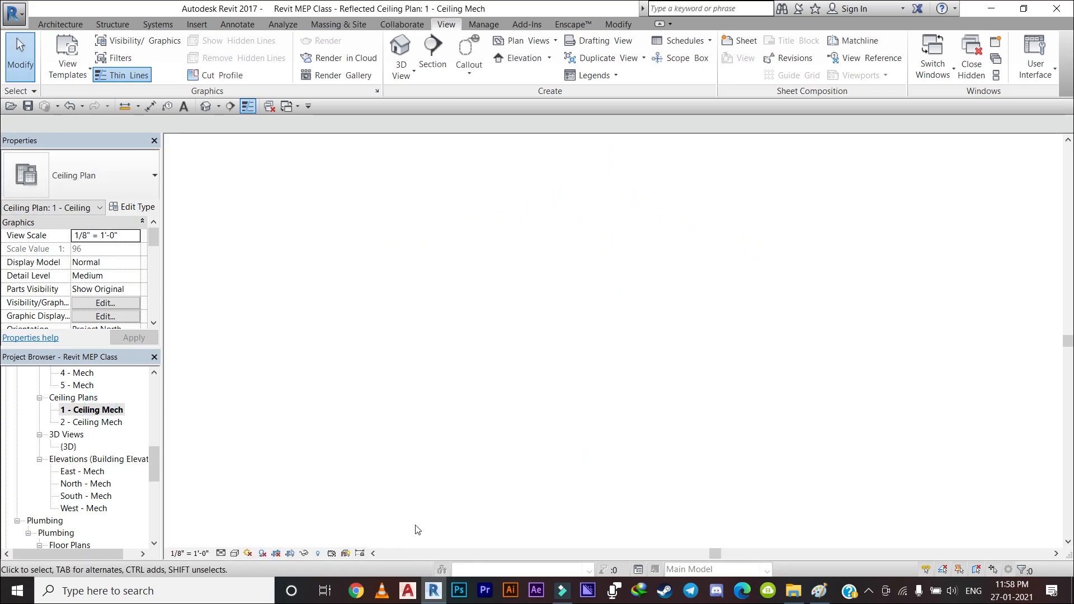
scroll(496, 373, "down", 3)
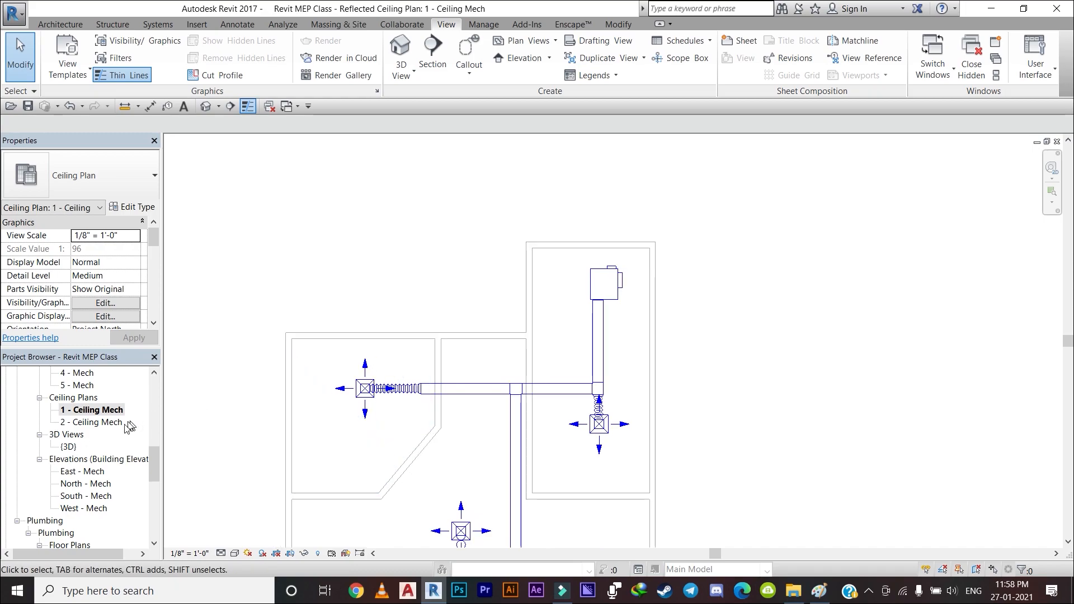
double_click(100, 422)
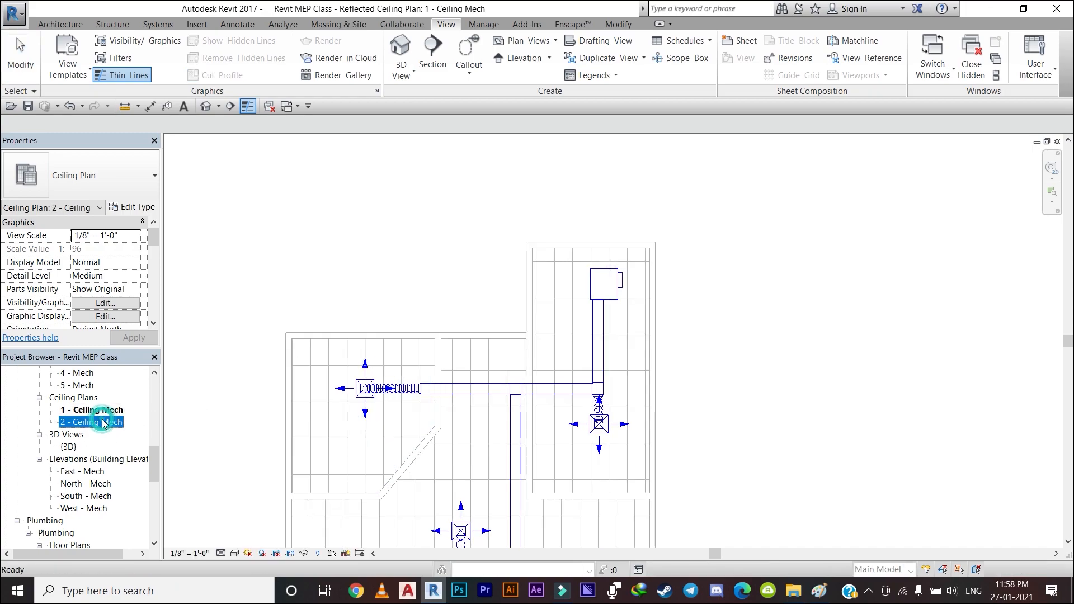
left_click(102, 426)
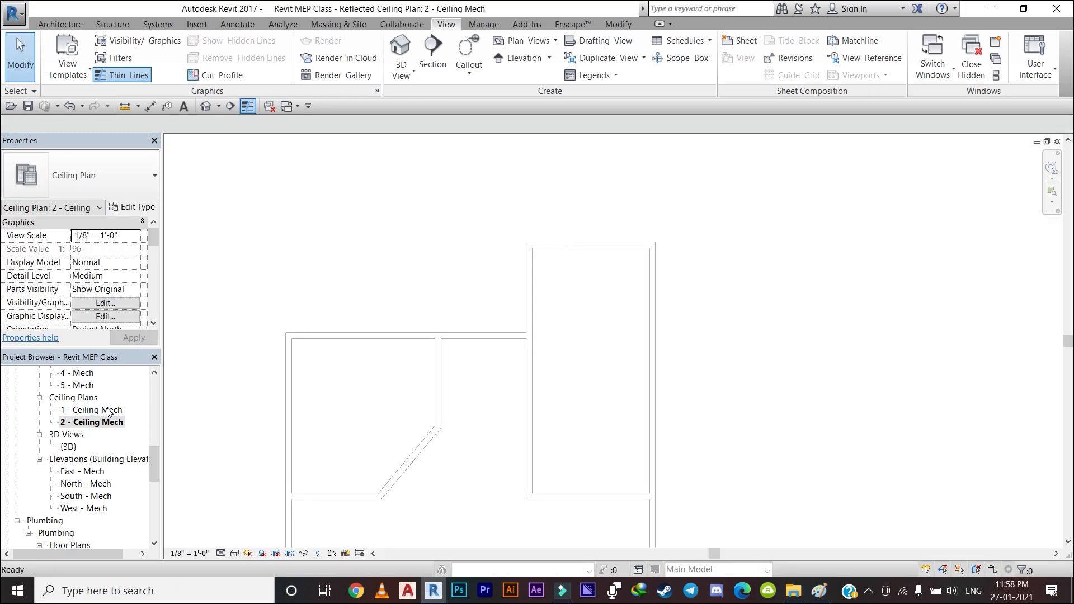
double_click(98, 410)
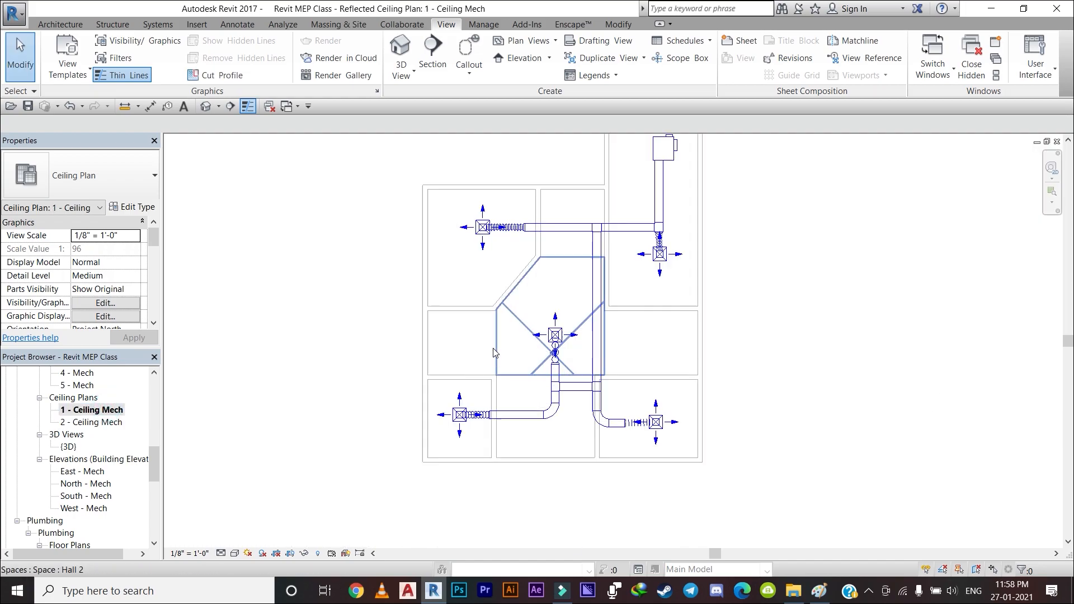
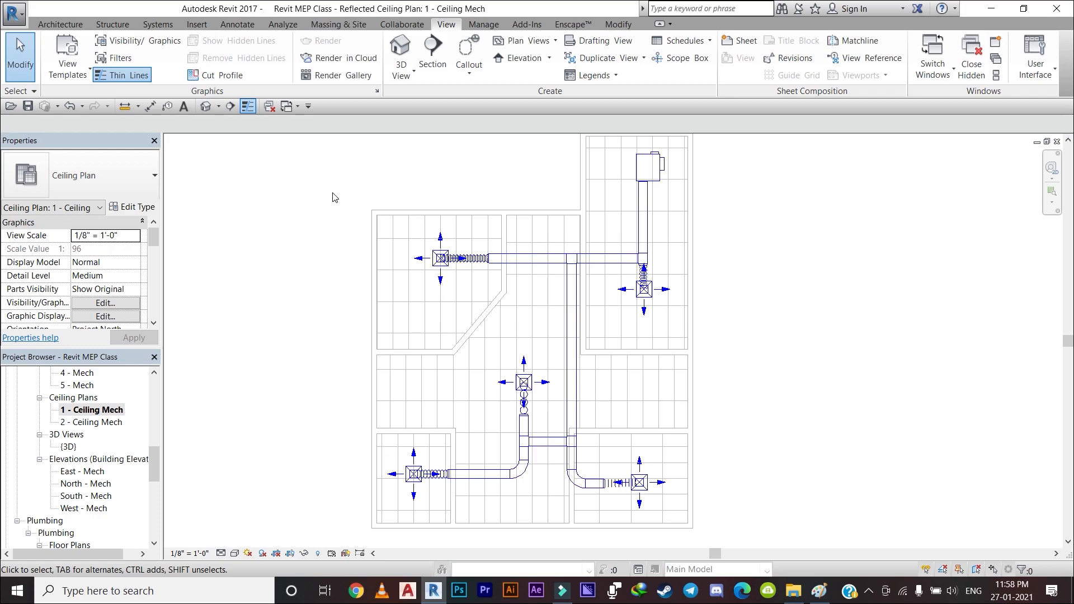
Start a new reflected ceiling plan and set the Ceiling Plan type's view template for new views to <None>
left_click(530, 43)
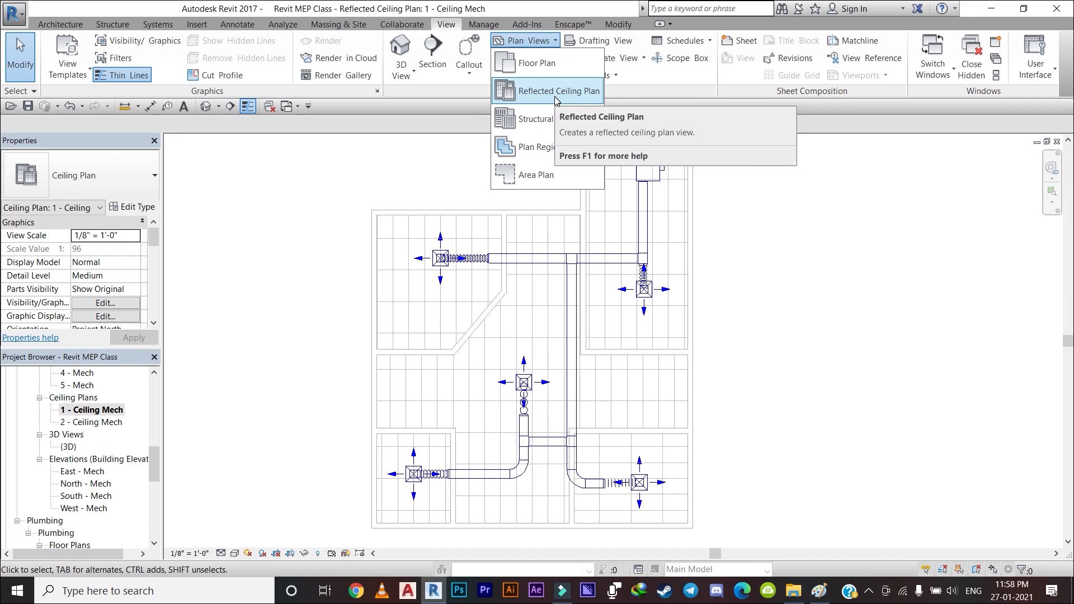
left_click(555, 96)
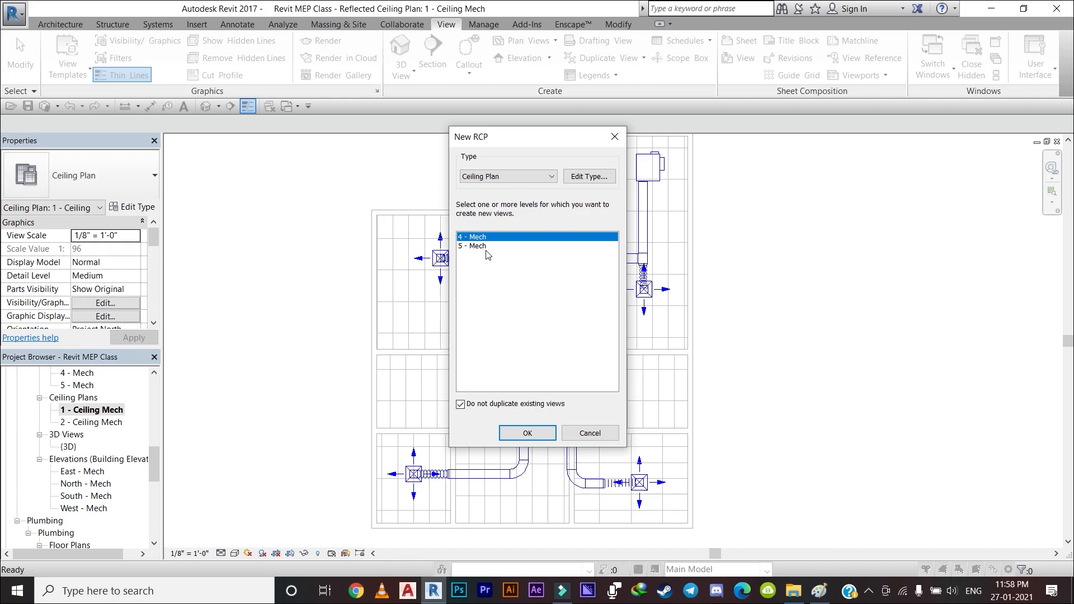
left_click_drag(488, 239, 487, 257)
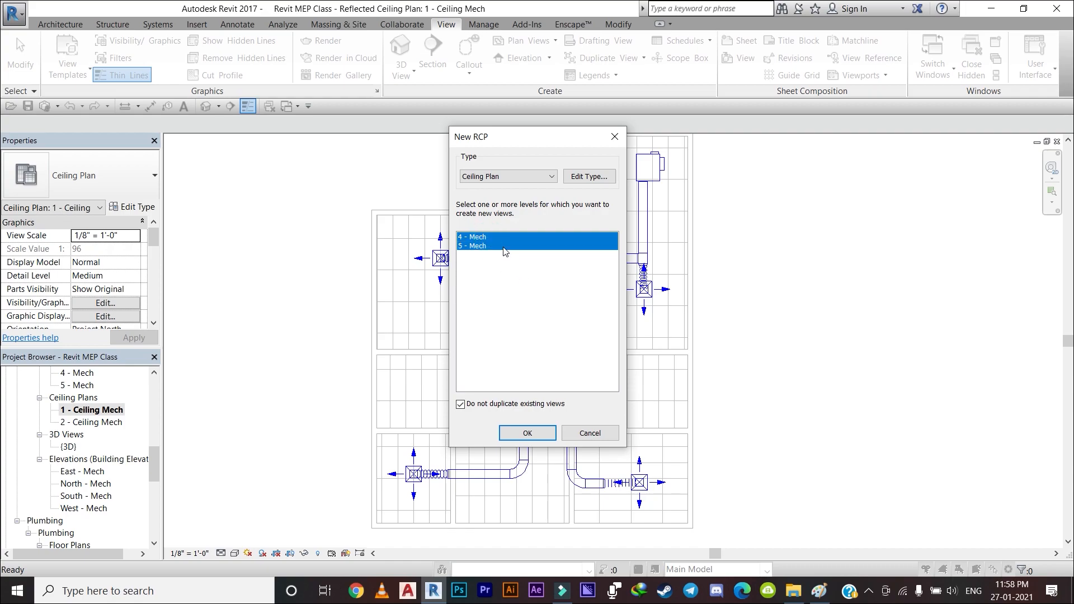
left_click(496, 237)
left_click(585, 177)
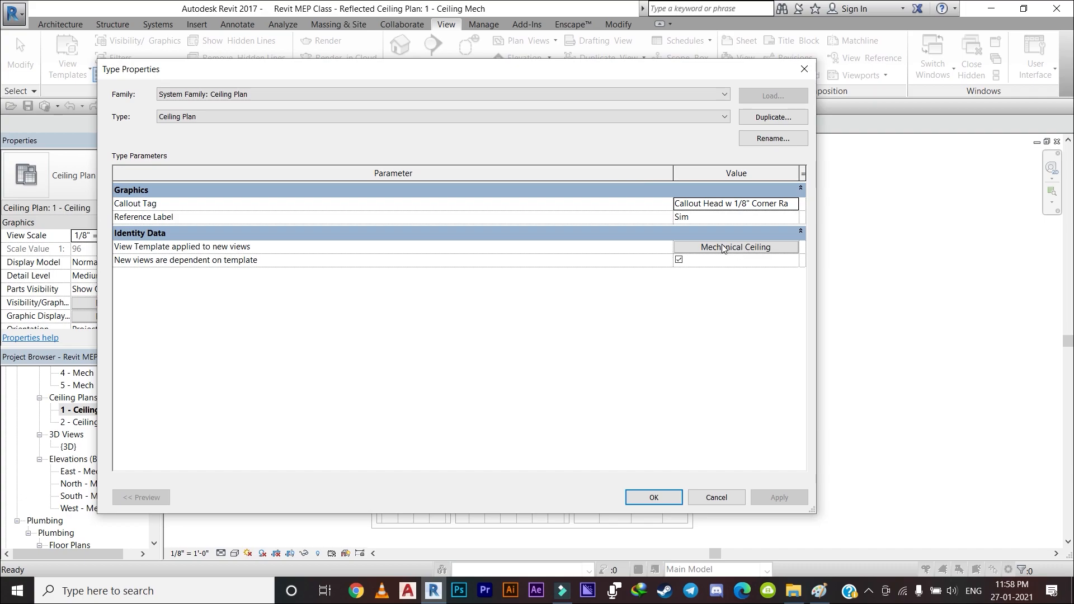
left_click(750, 248)
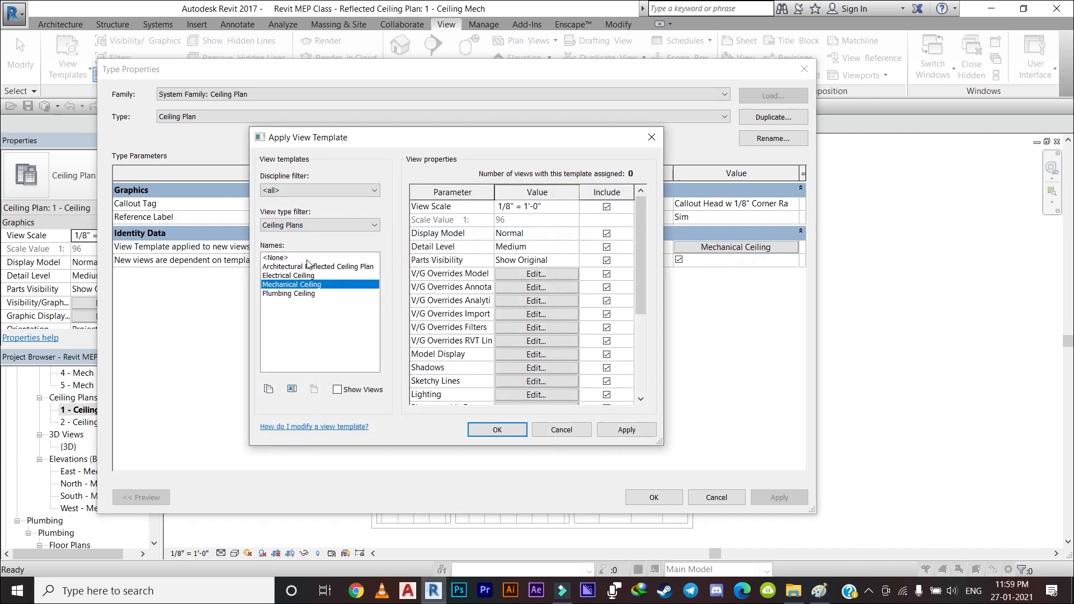
left_click(297, 258)
left_click(494, 429)
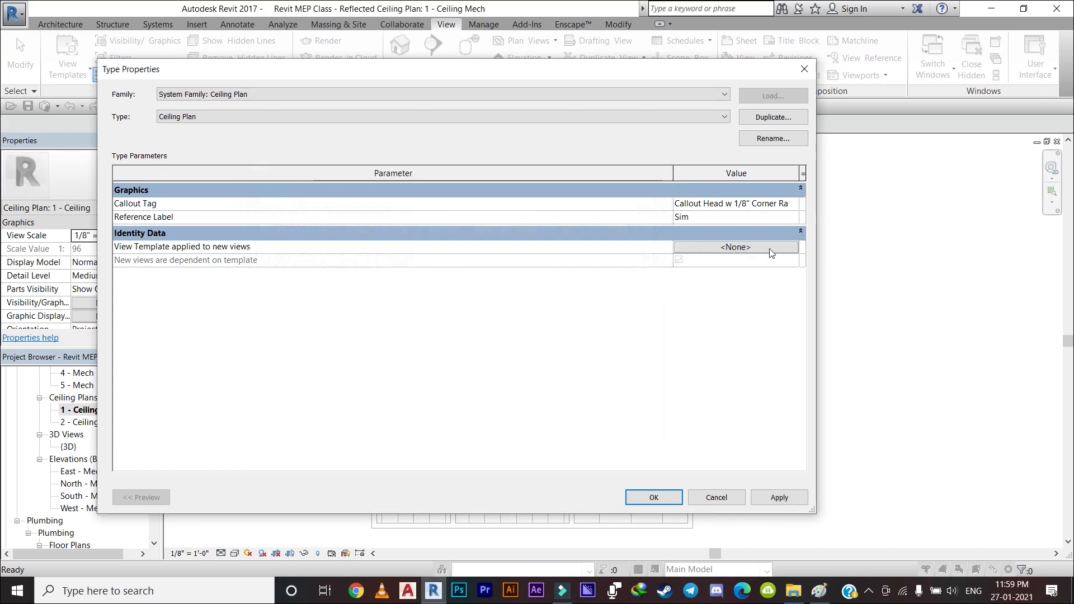
left_click(652, 497)
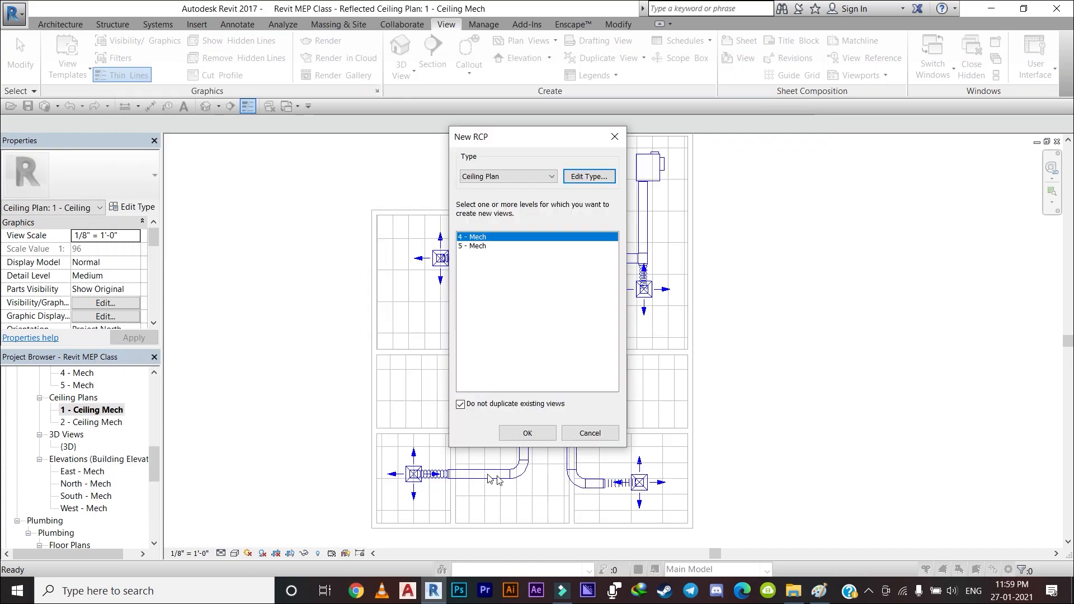
Create reflected ceiling plans for levels 4 - Mech and 5 - Mech, and return to the 1 - Ceiling Mech plan
left_click(470, 246)
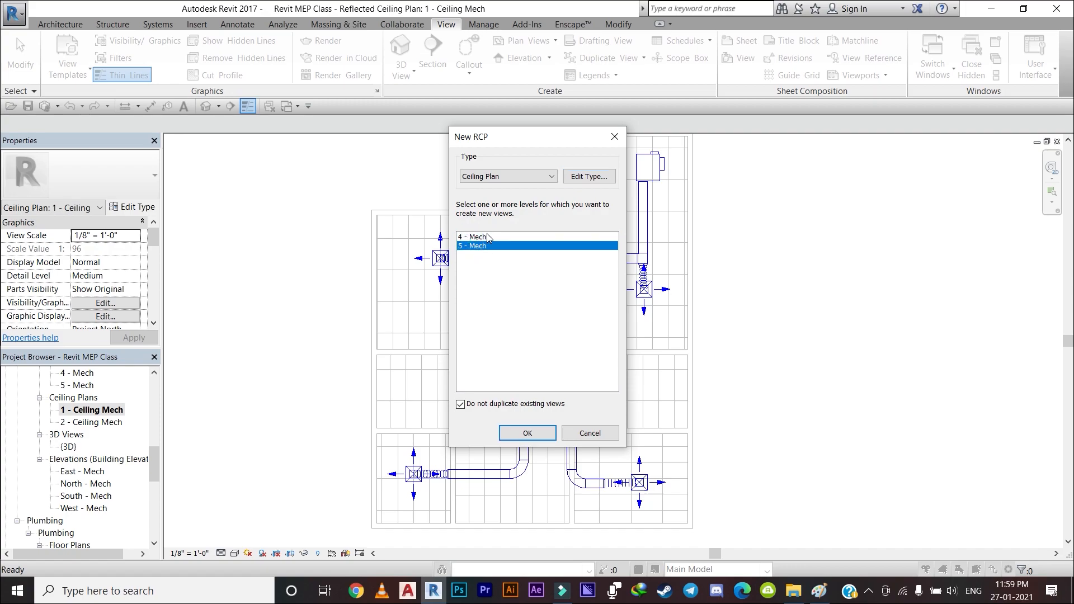
left_click_drag(487, 238, 488, 247)
left_click(527, 432)
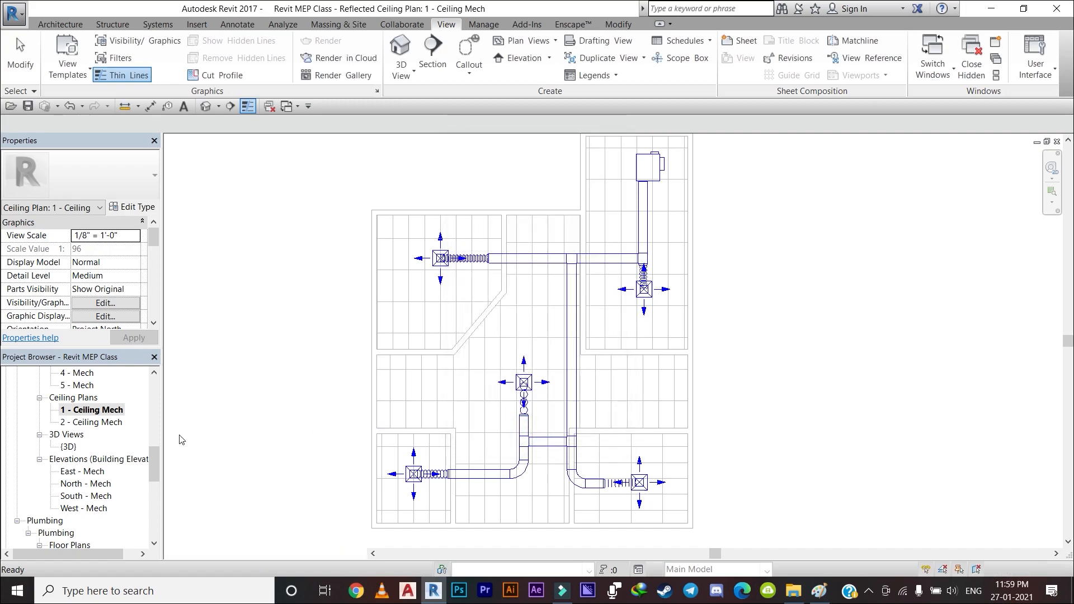
double_click(102, 412)
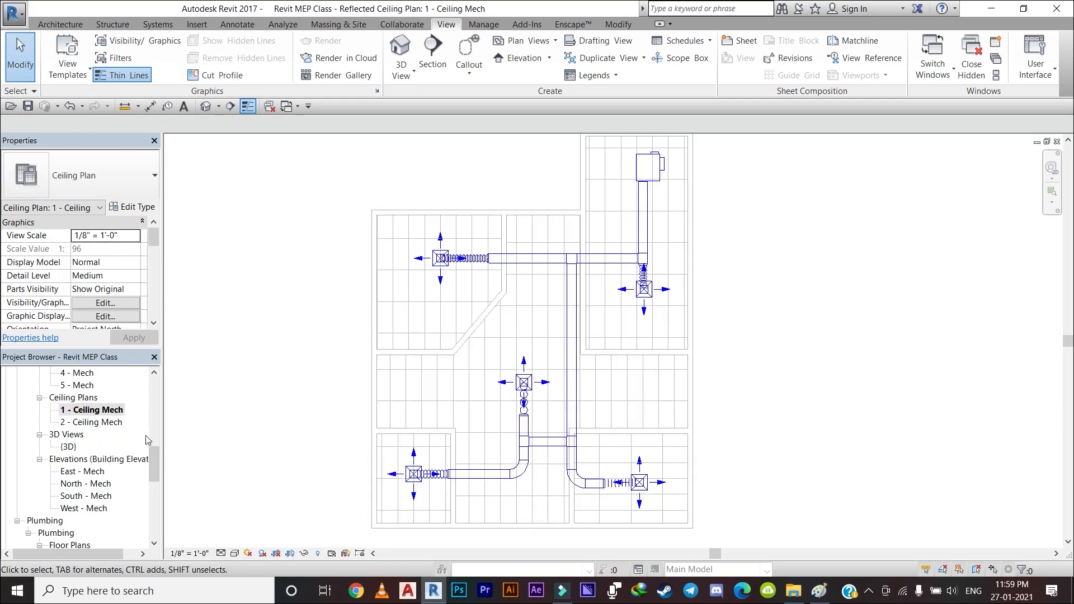
left_click(520, 40)
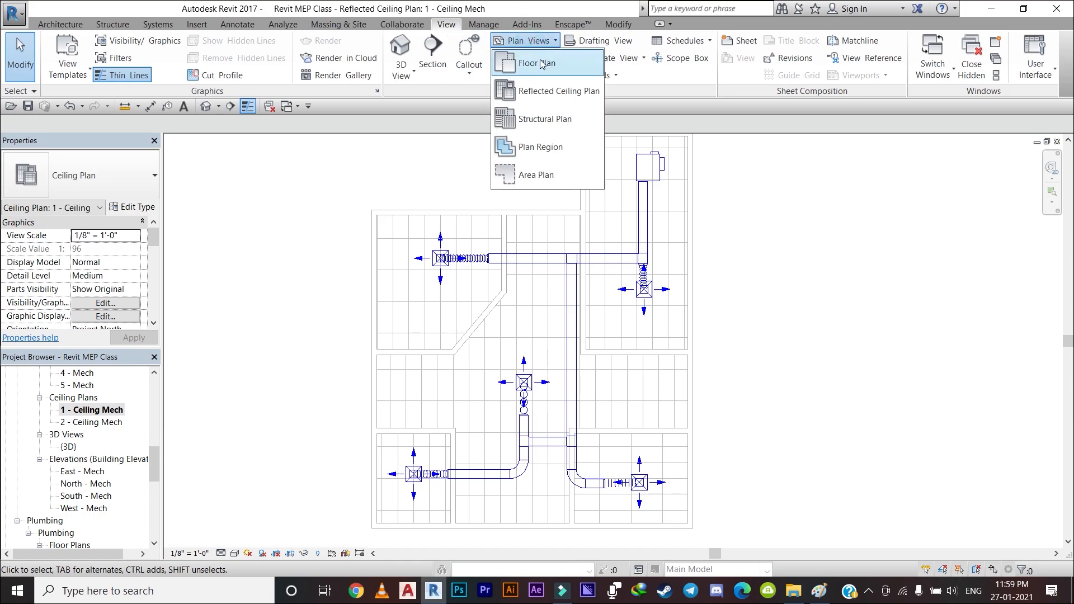
left_click(542, 92)
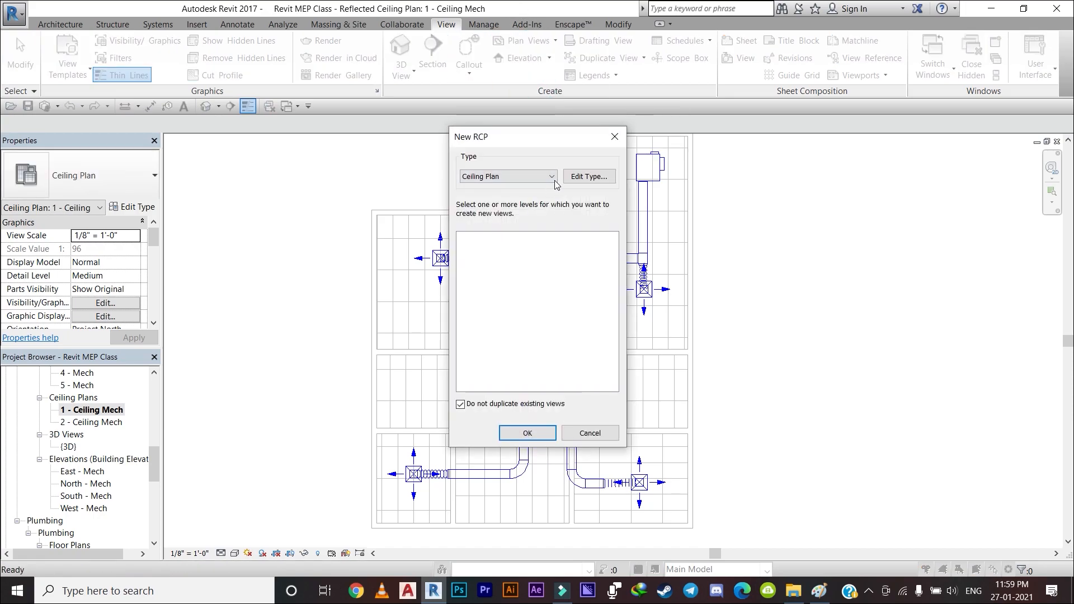
left_click(590, 434)
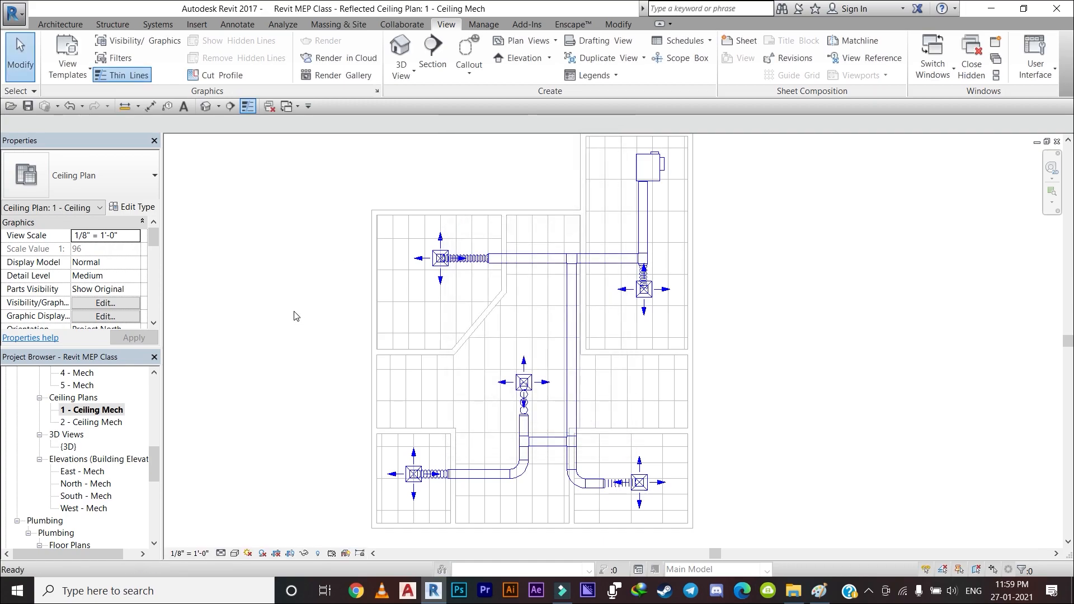
Start a new reflected ceiling plan and choose the Mechanical Ceiling view template for the Ceiling Plan type's new views
left_click(541, 40)
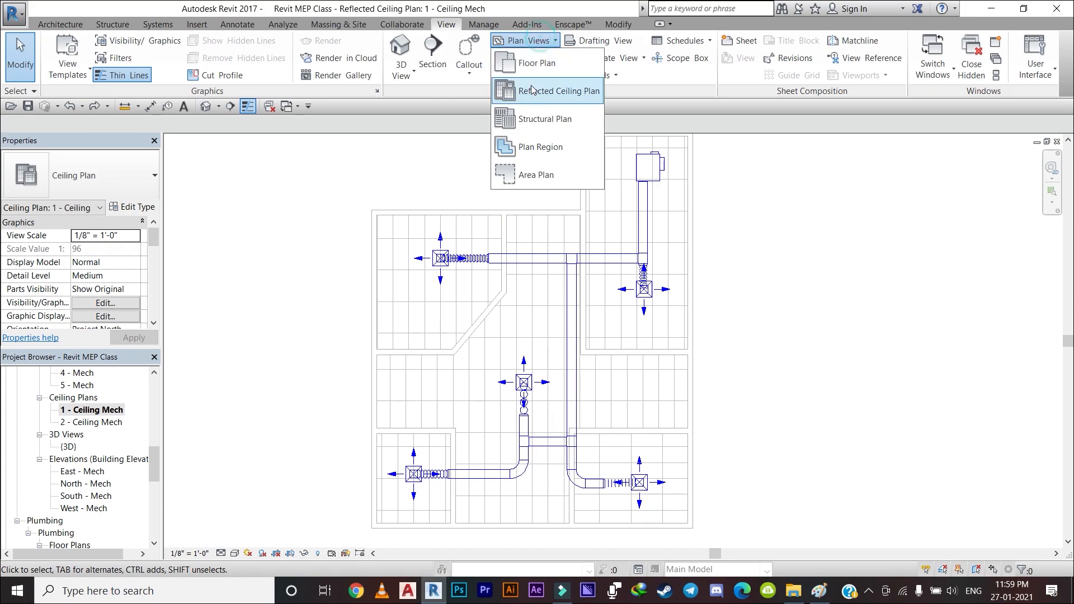
left_click(531, 88)
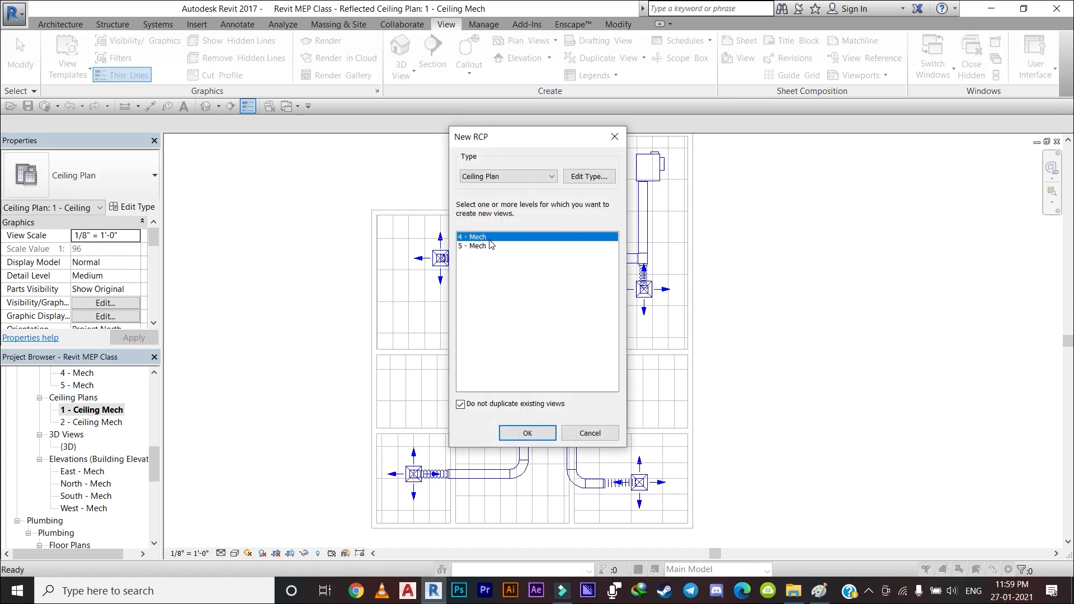
left_click(589, 176)
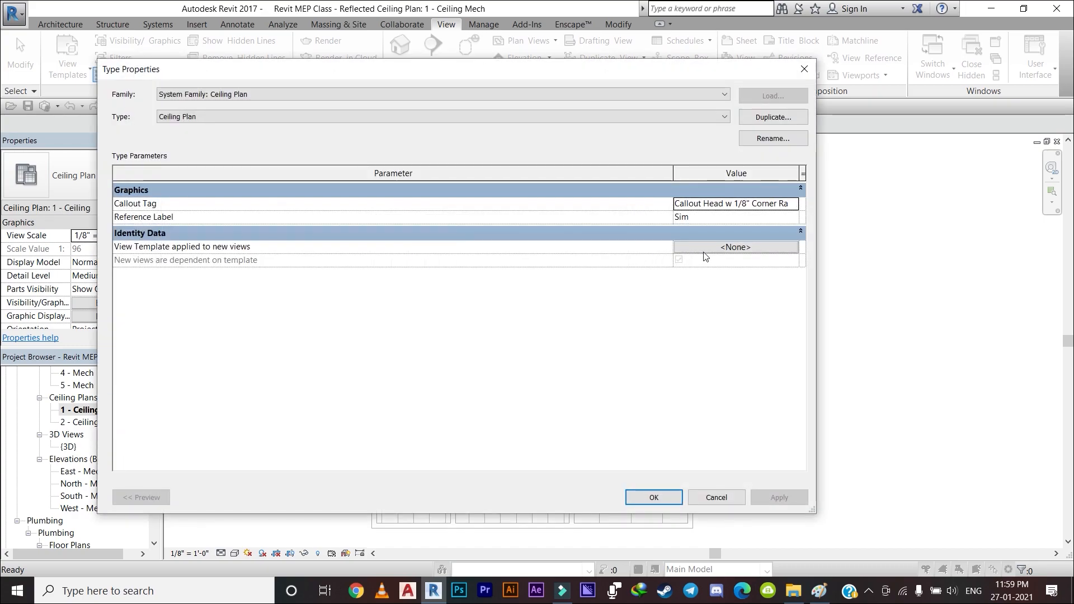
left_click(706, 250)
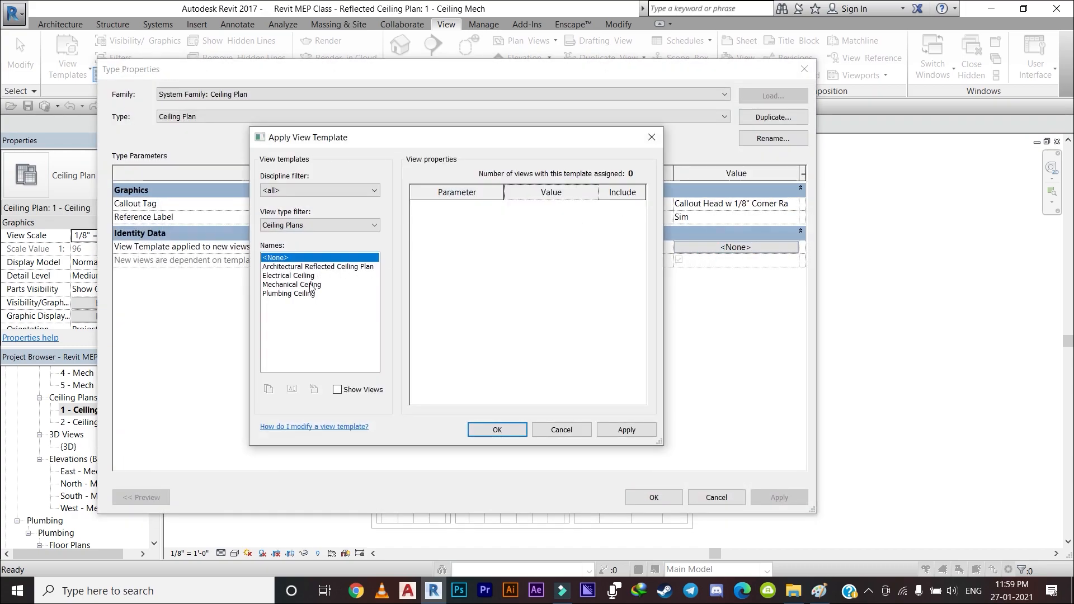
left_click(312, 285)
Keep the Mechanical Ceiling template's Sub-Discipline at HVAC and apply the template to the Ceiling Plan type
scroll(636, 338, "down", 4)
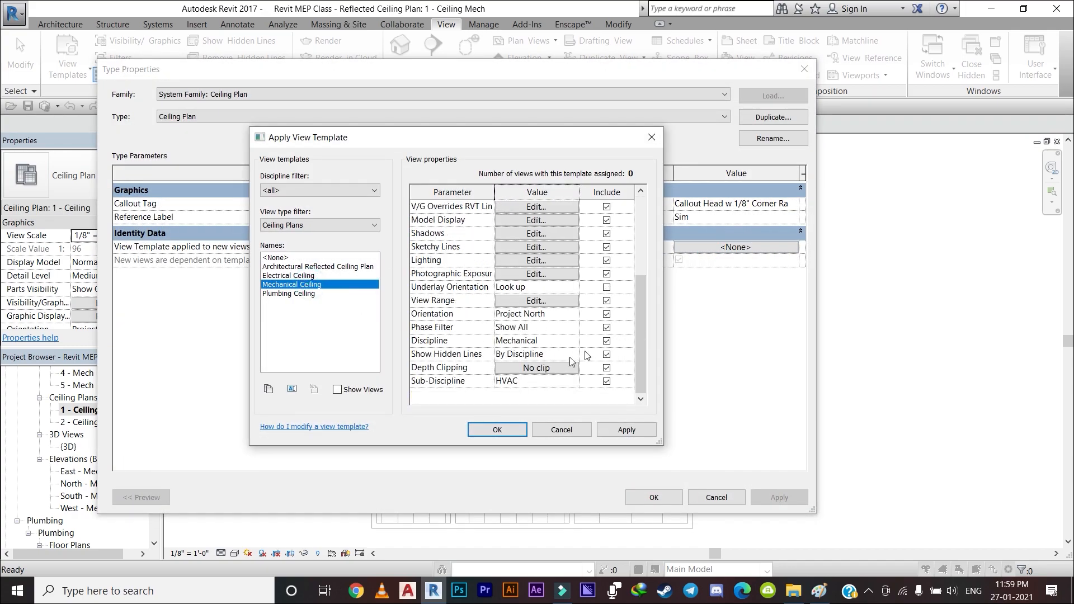
left_click(564, 384)
left_click(571, 382)
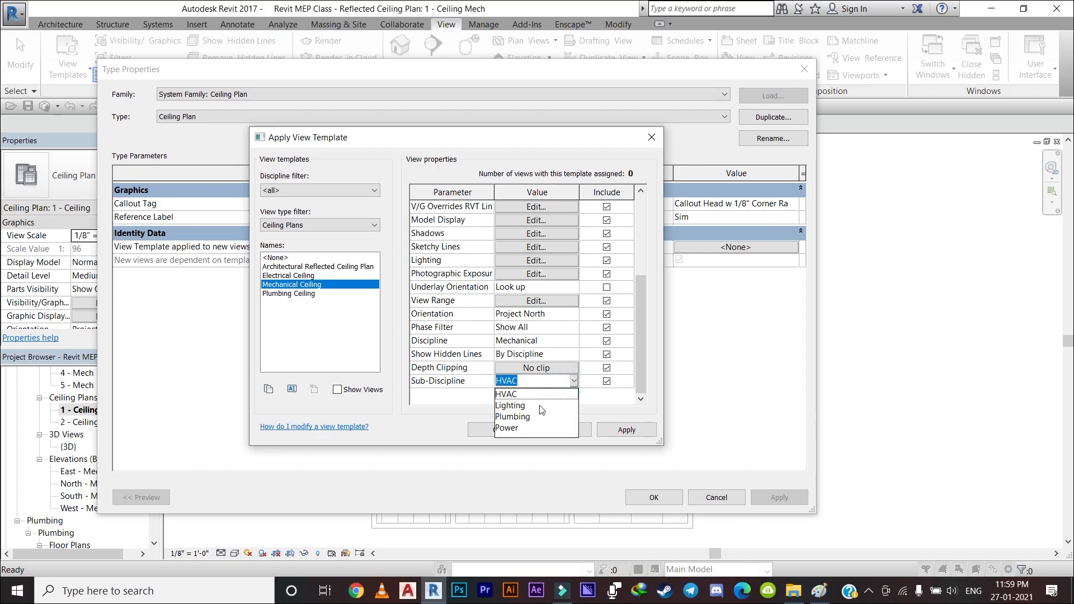
left_click(518, 399)
left_click(572, 384)
left_click(569, 441)
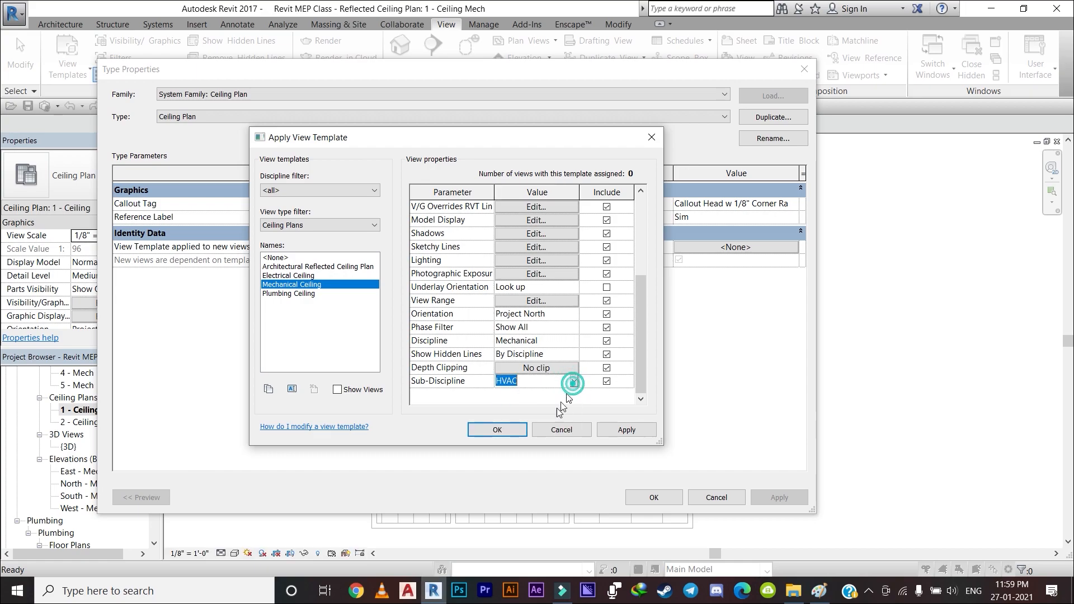
left_click(621, 429)
left_click(499, 431)
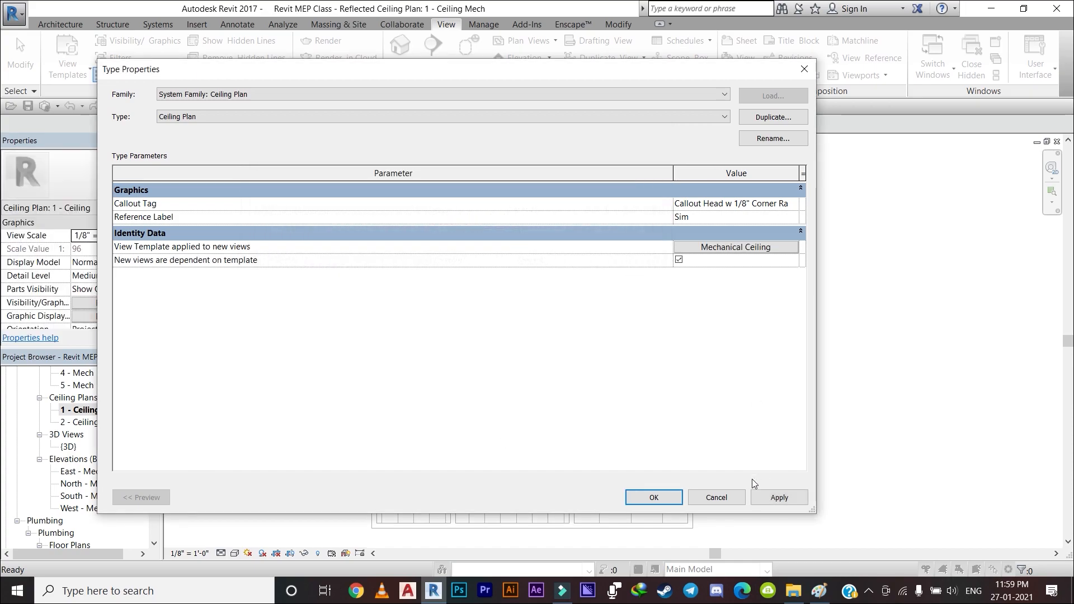
left_click(654, 498)
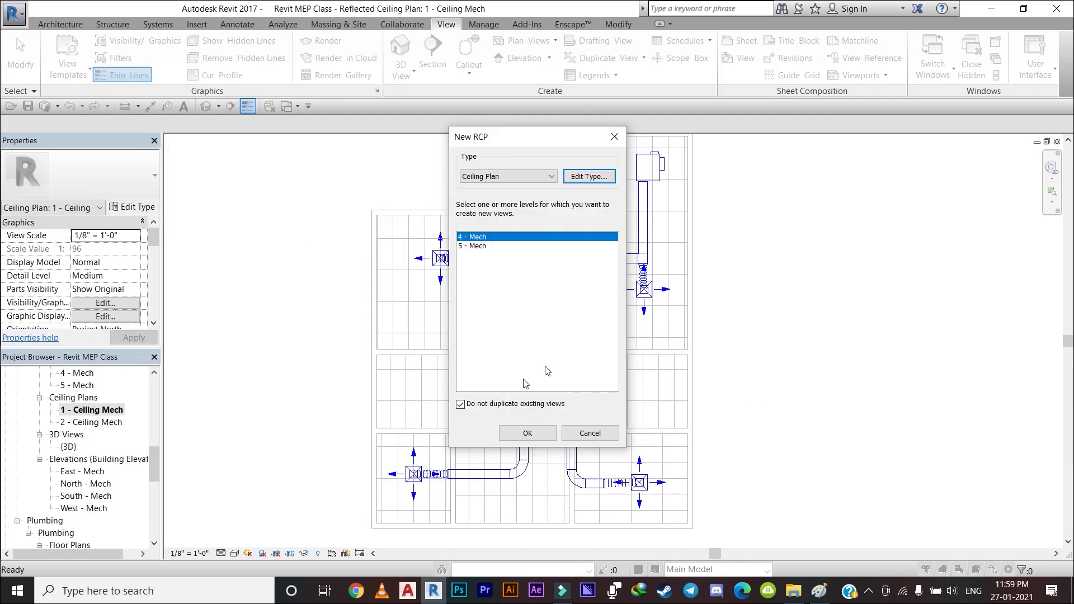
Create reflected ceiling plans for both levels 4 - Mech and 5 - Mech
left_click(476, 246)
left_click(479, 236, "ctrl")
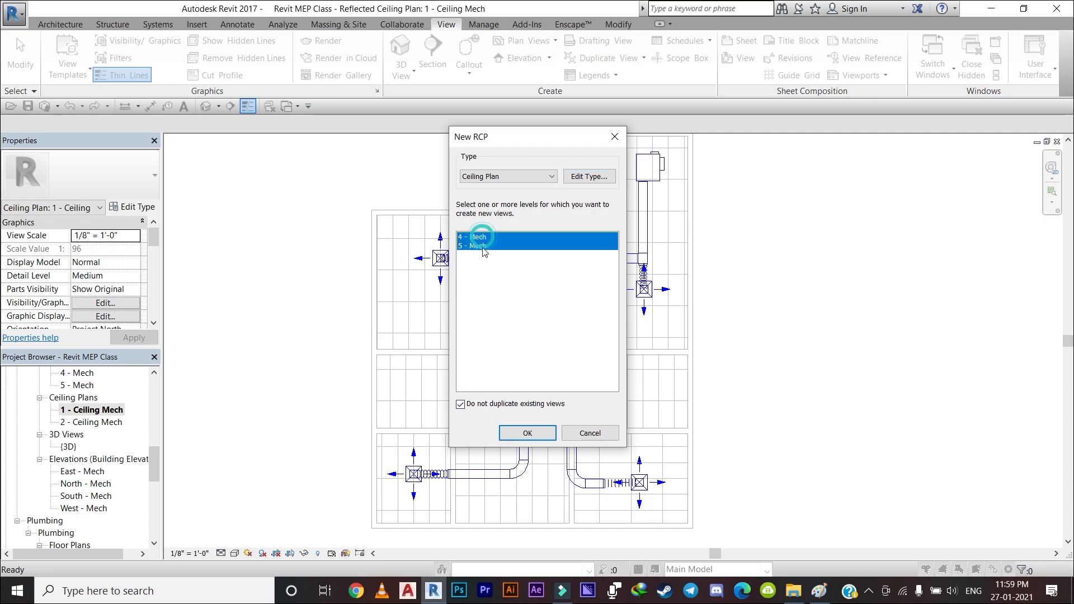
left_click(526, 433)
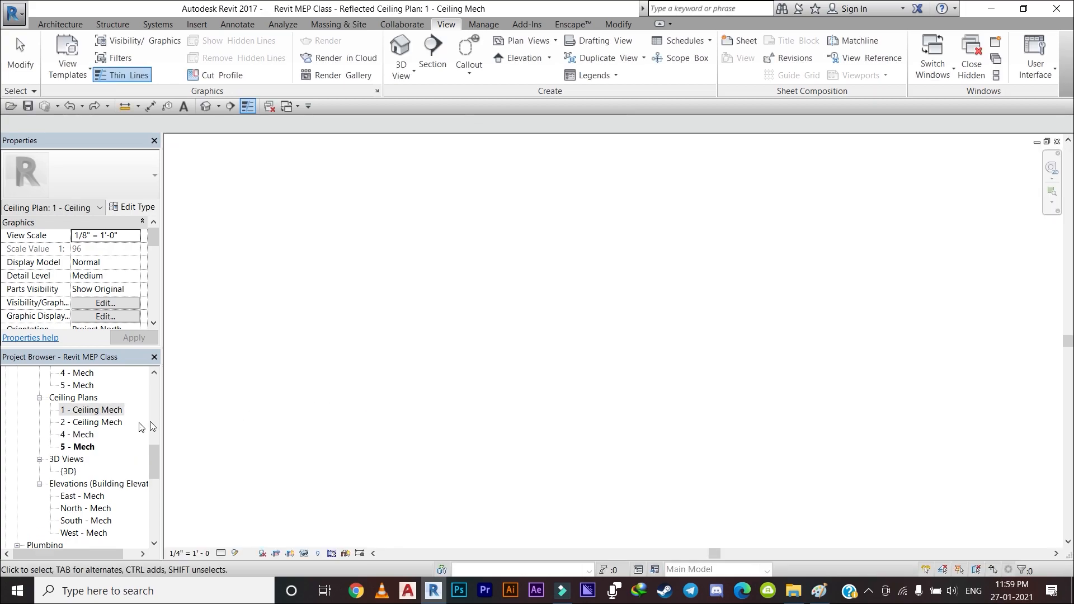
left_click(85, 435)
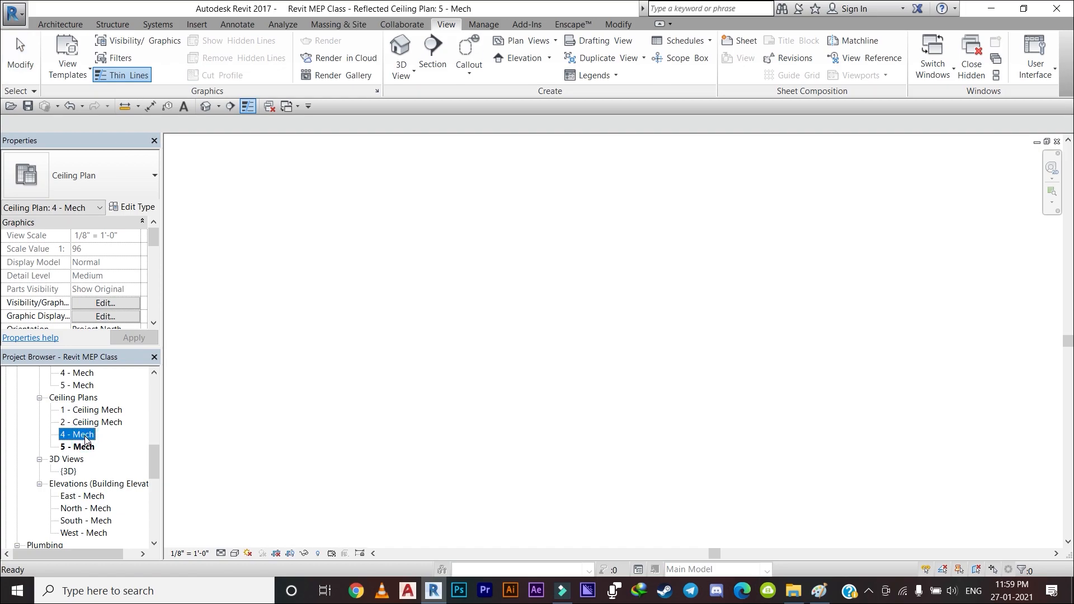
scroll(94, 412, "up", 1)
scroll(77, 440, "down", 1)
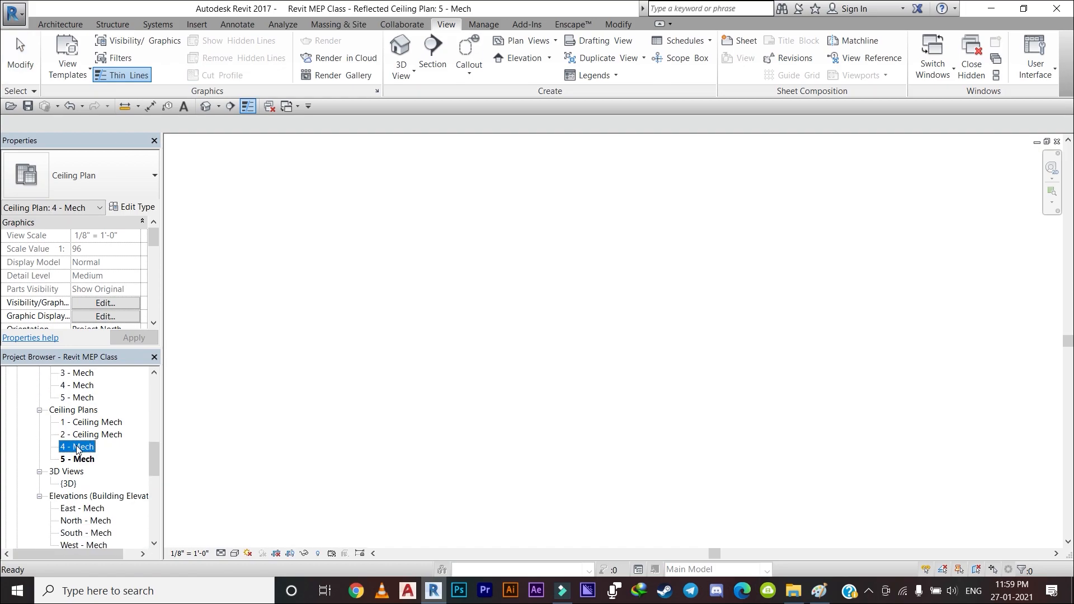
right_click(77, 451)
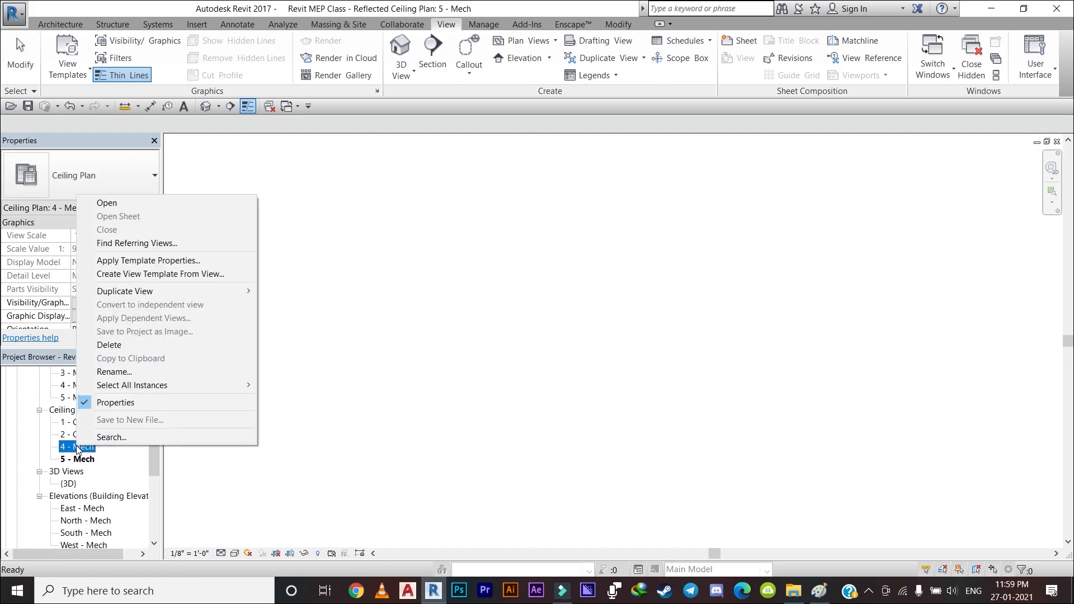
left_click(343, 464)
scroll(112, 466, "up", 1)
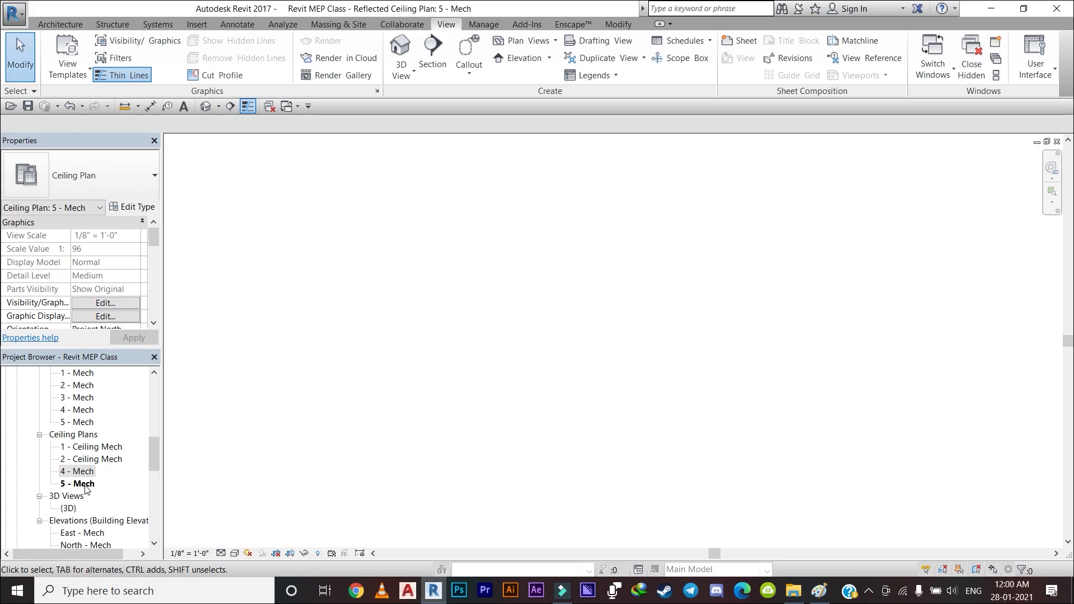
Rename the 4 - Mech ceiling plan as 3 - Ceiling Mech without renaming the corresponding level and views
right_click(86, 474)
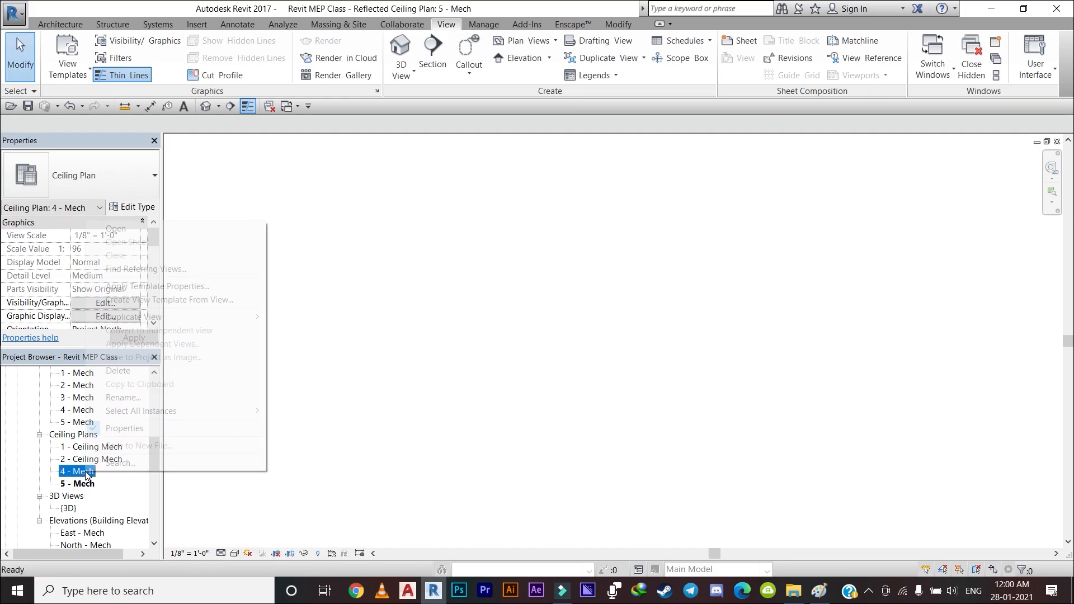
left_click(150, 398)
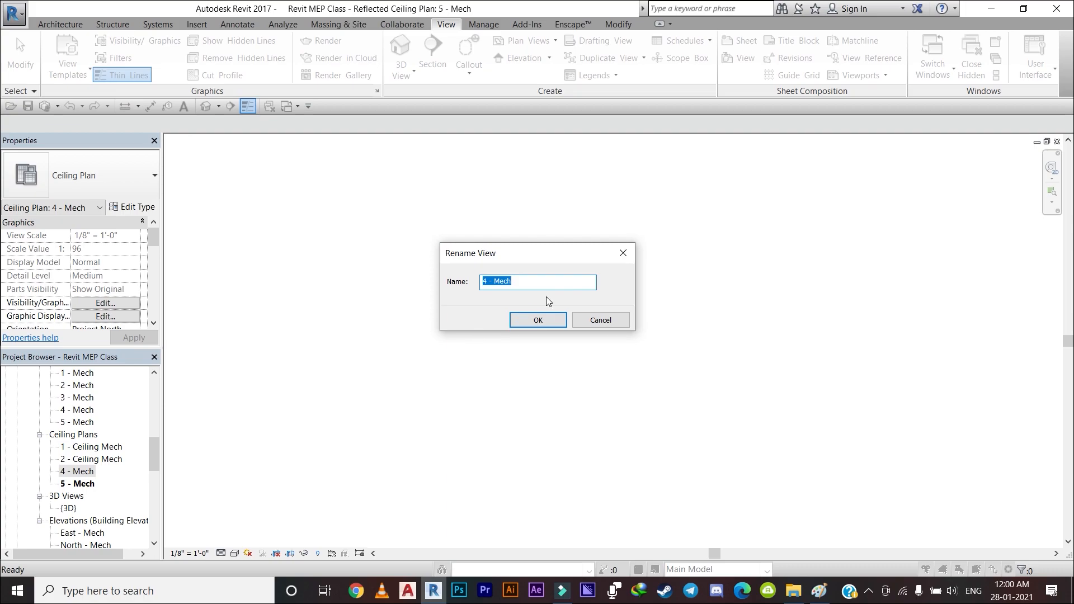
type("3 - Cl")
key("BackSpace")
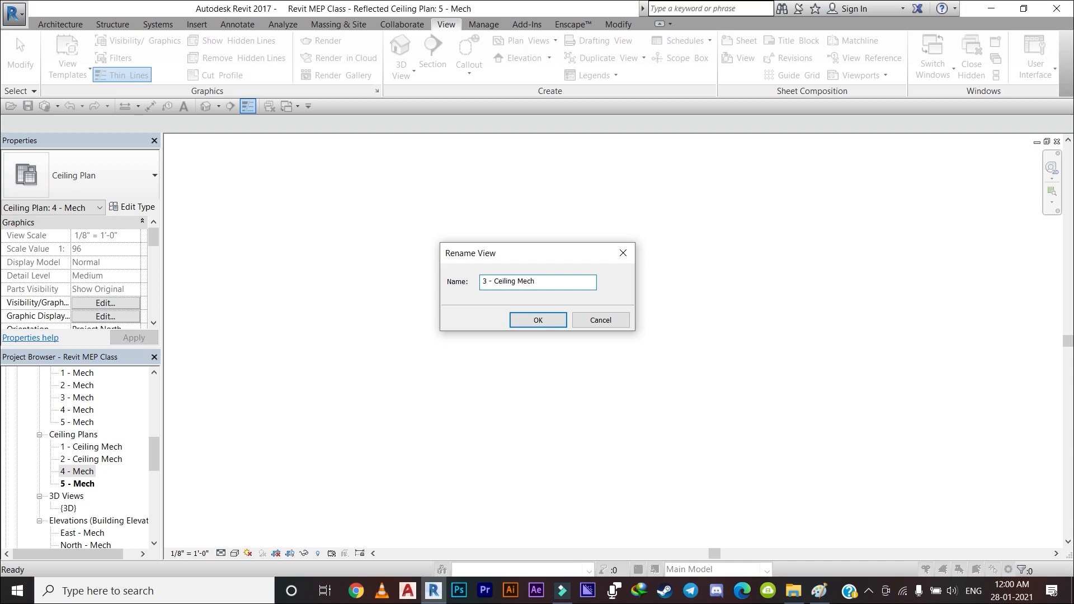
left_click(542, 315)
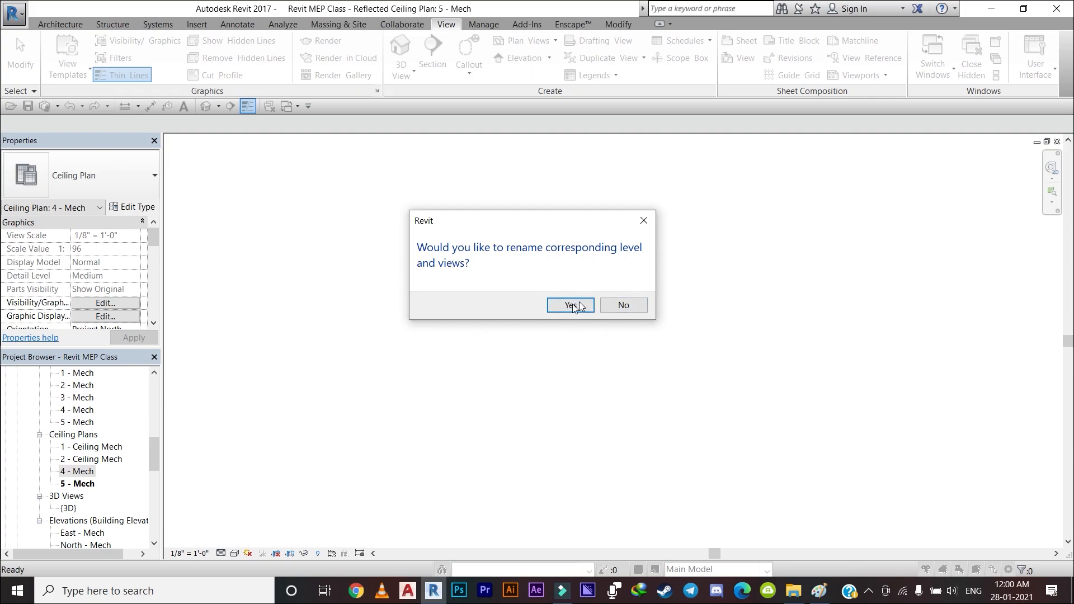
left_click(633, 311)
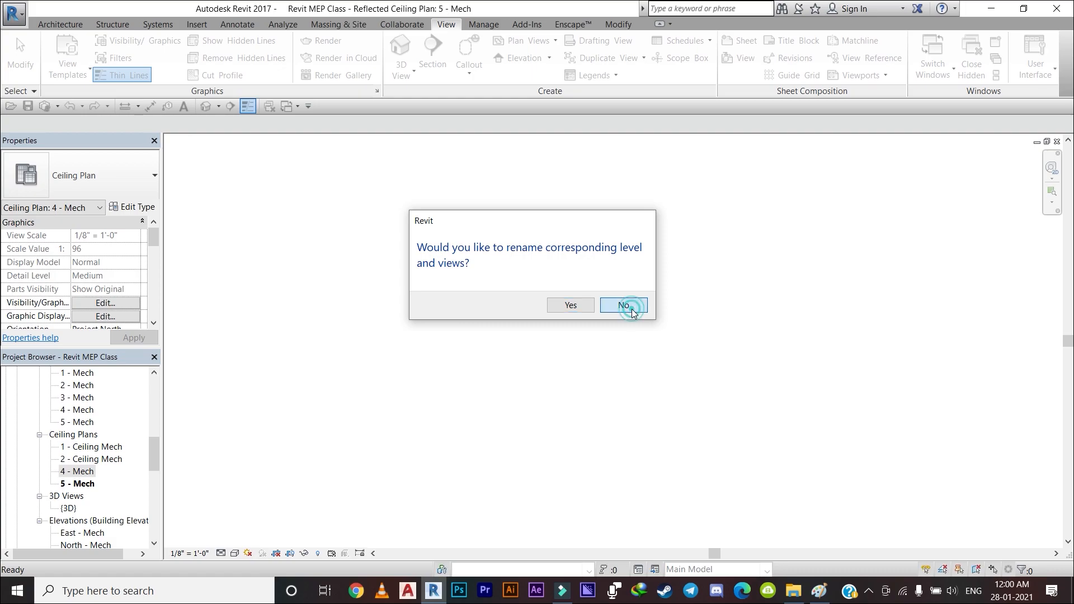
Rename the 5 - Mech ceiling plan as 4 - Ceiling Mech without renaming the corresponding level and views
right_click(80, 485)
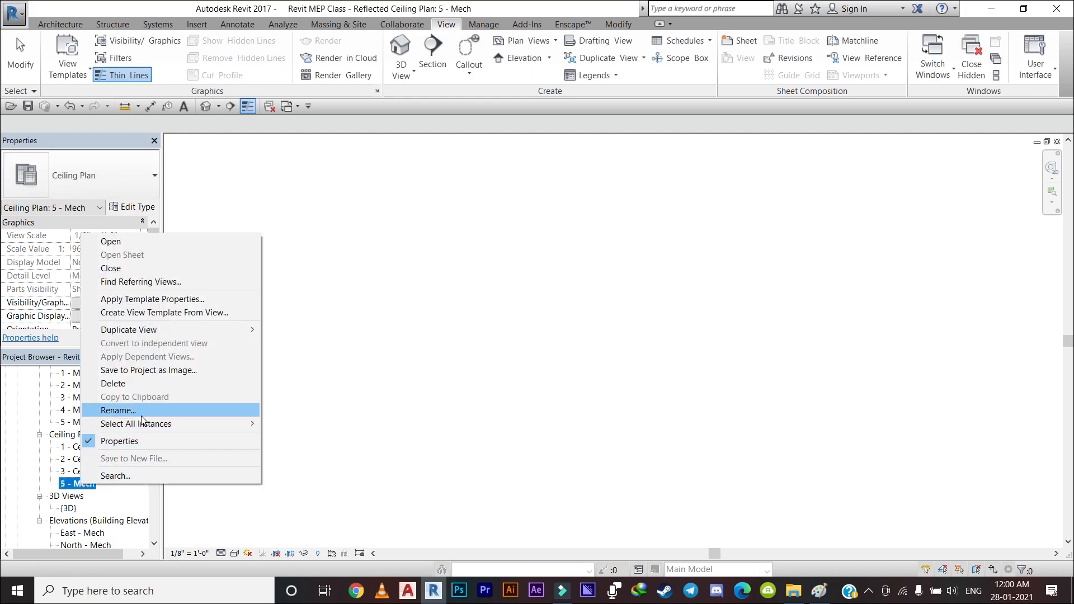
left_click(140, 410)
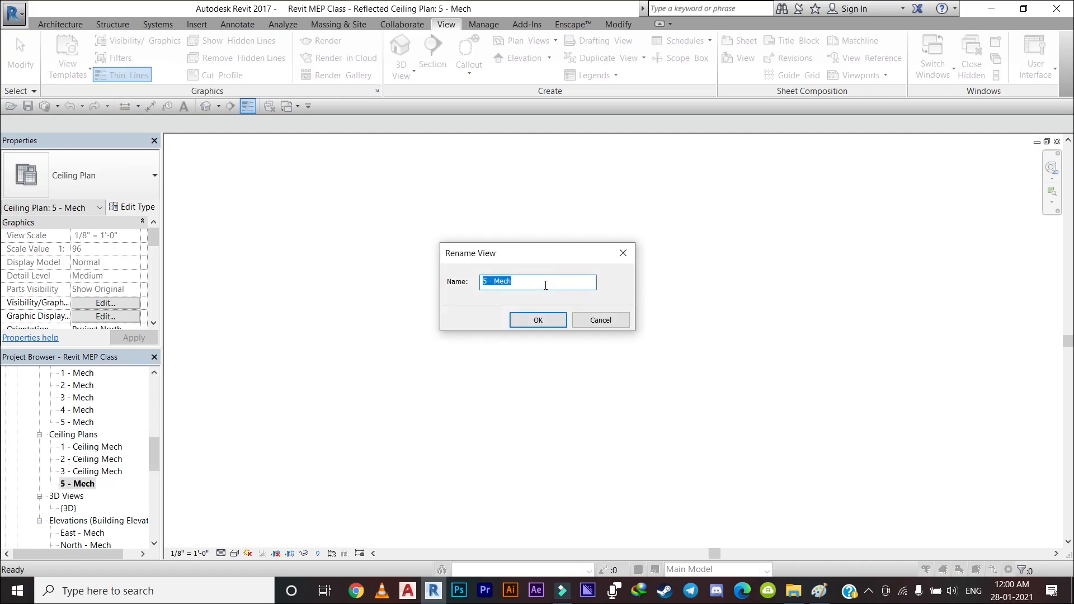
key("BackSpace")
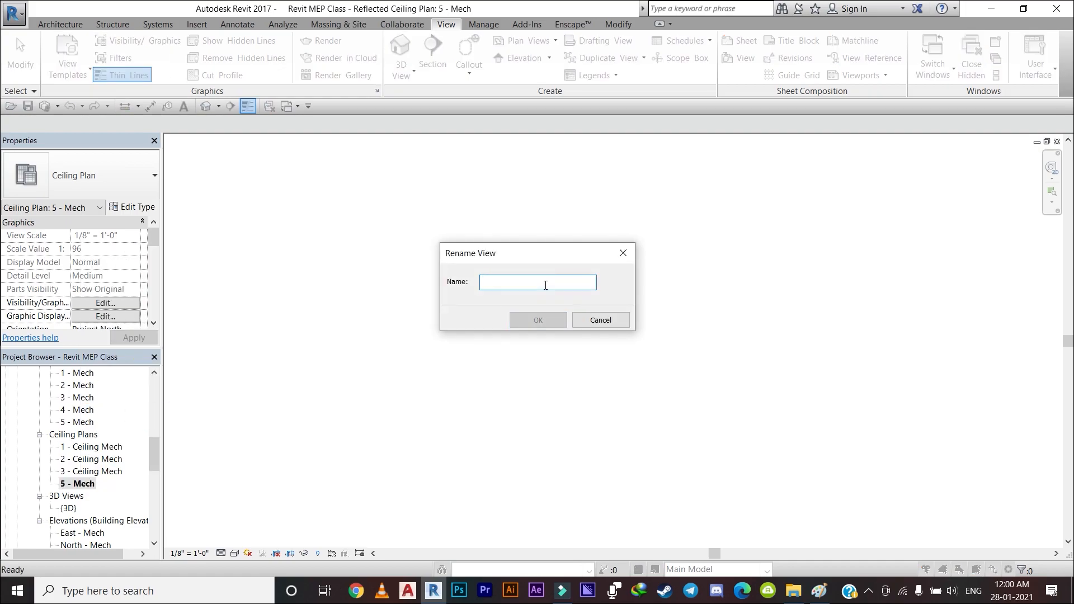
type("4 - Ceiling Mech")
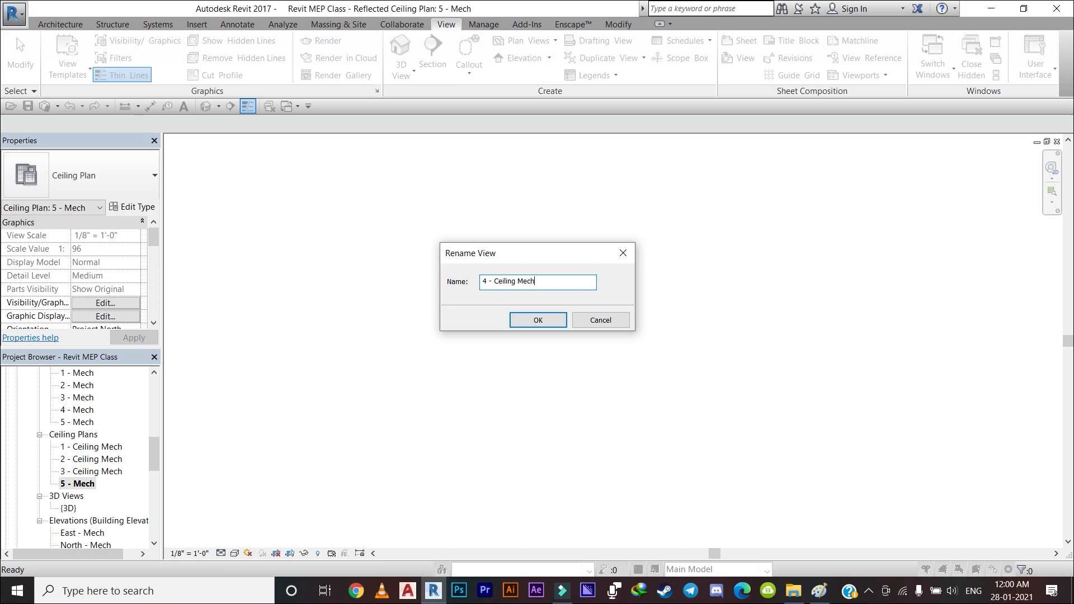
left_click(538, 318)
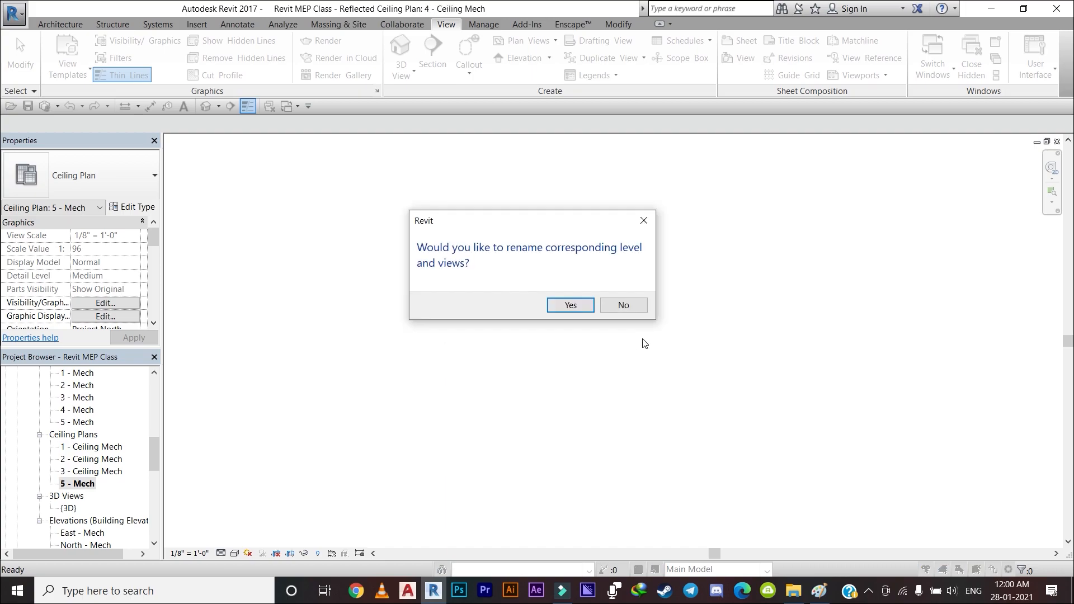
left_click(632, 304)
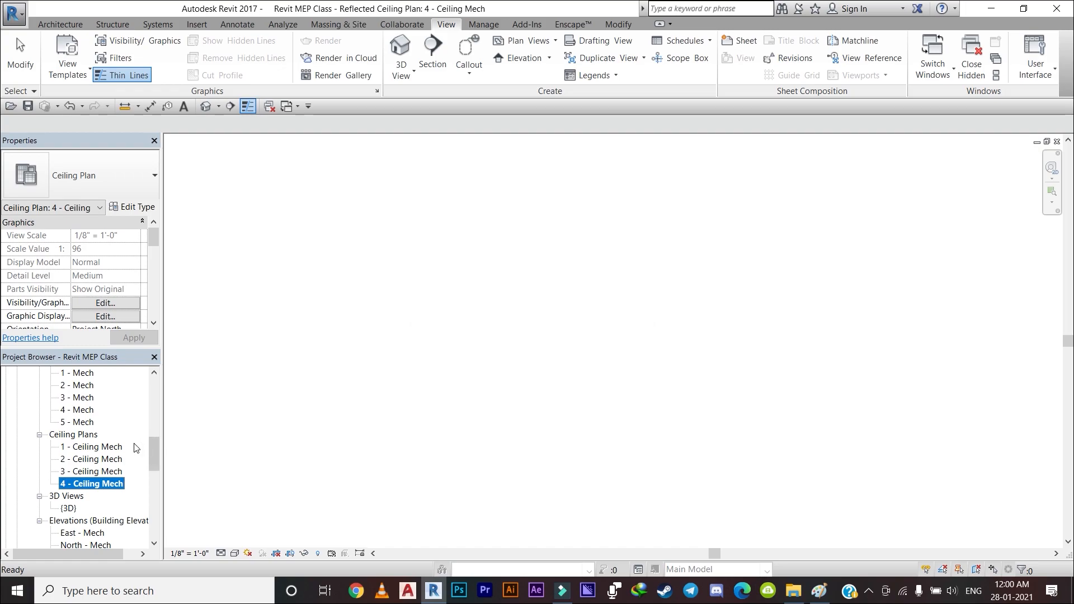
Examine the 2 - Ceiling Mech and 3 - Ceiling Mech plans and the duct network in the 3D view
scroll(77, 474, "up", 1)
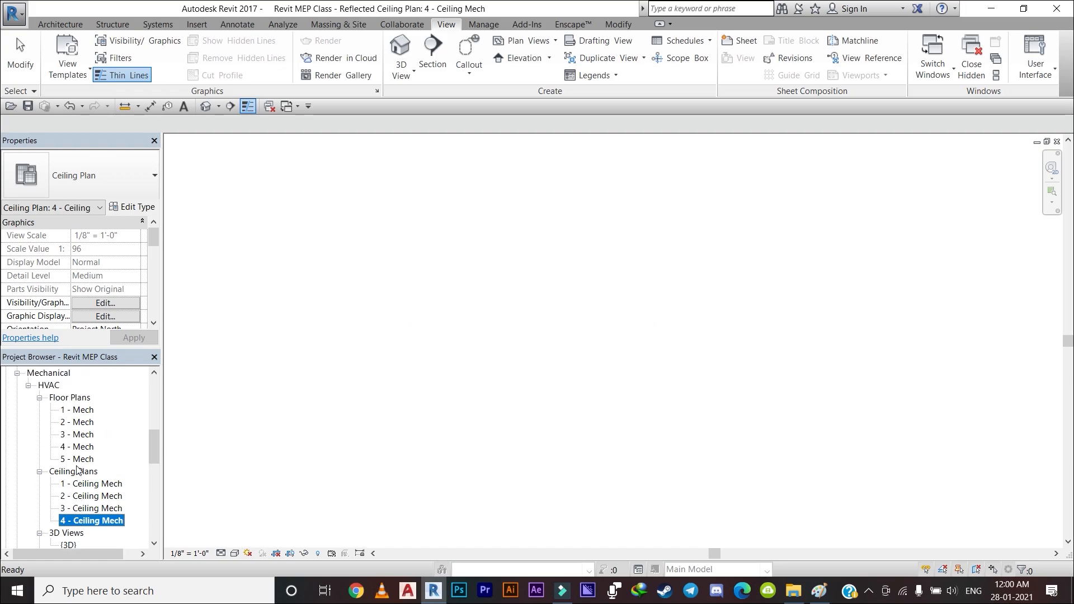
left_click(101, 498)
double_click(102, 508)
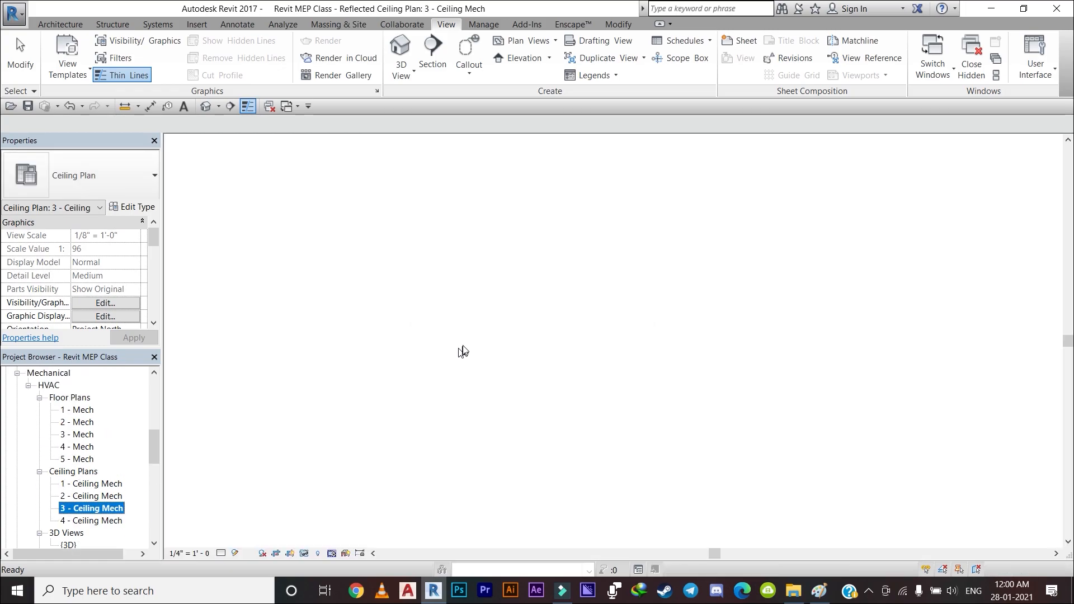
scroll(463, 351, "up", 5)
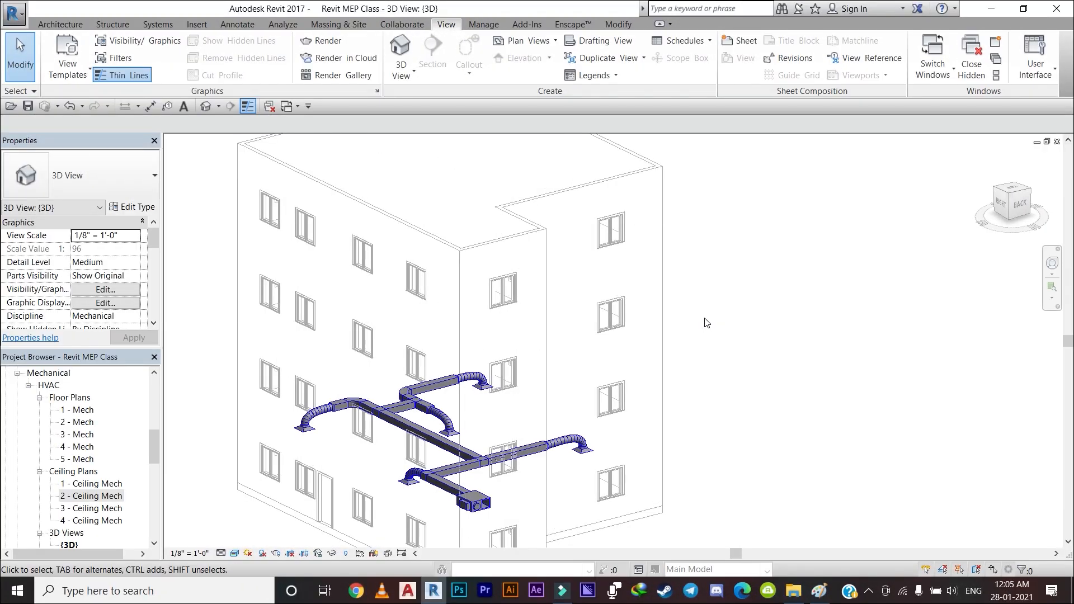
scroll(705, 319, "down", 1)
middle_click_drag(704, 319, 720, 315)
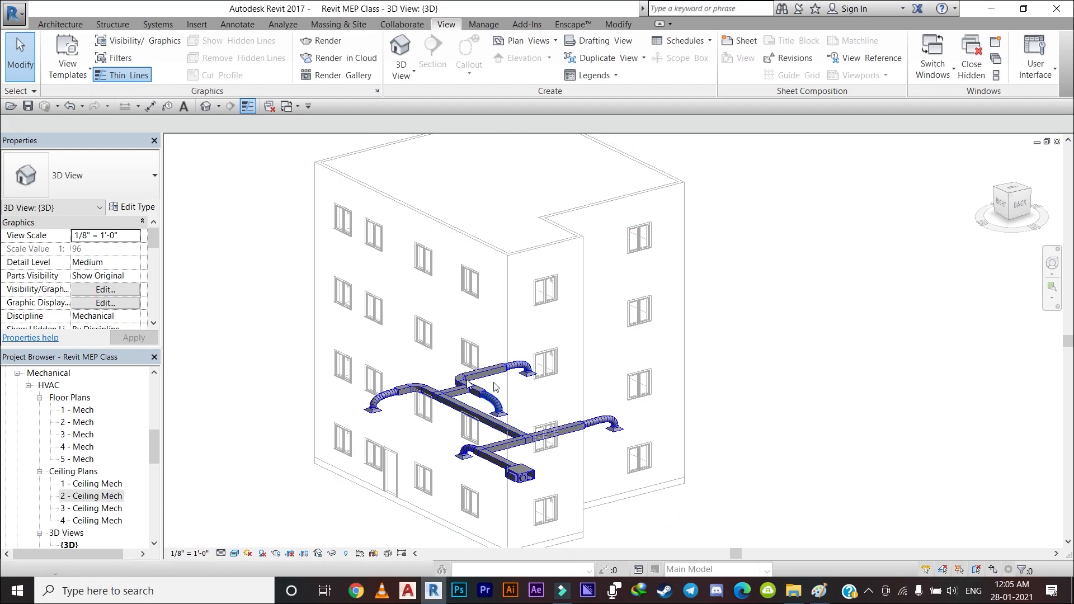
double_click(109, 494)
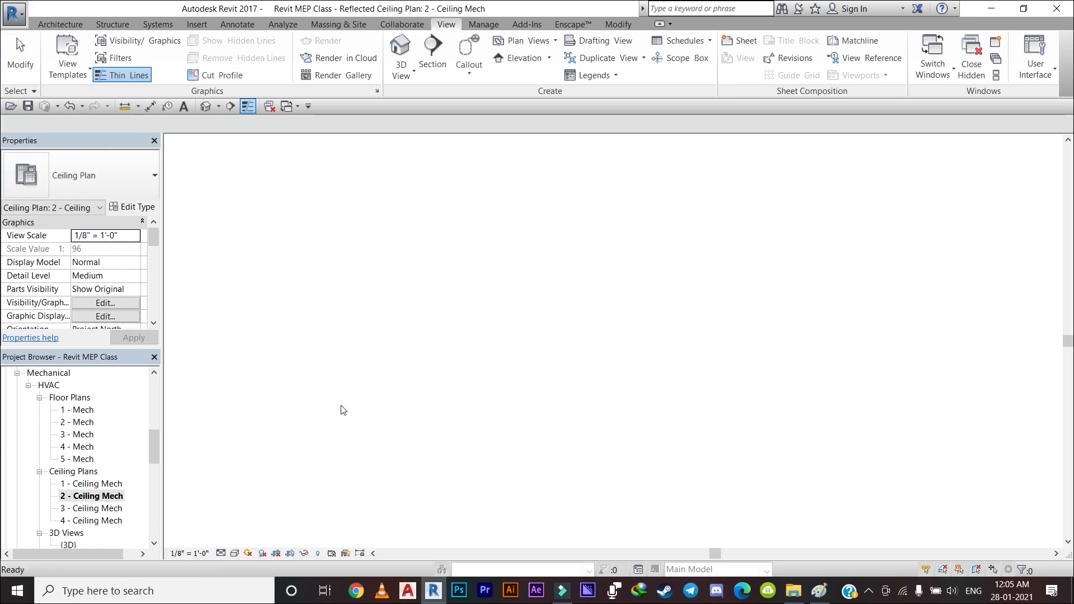
double_click(102, 508)
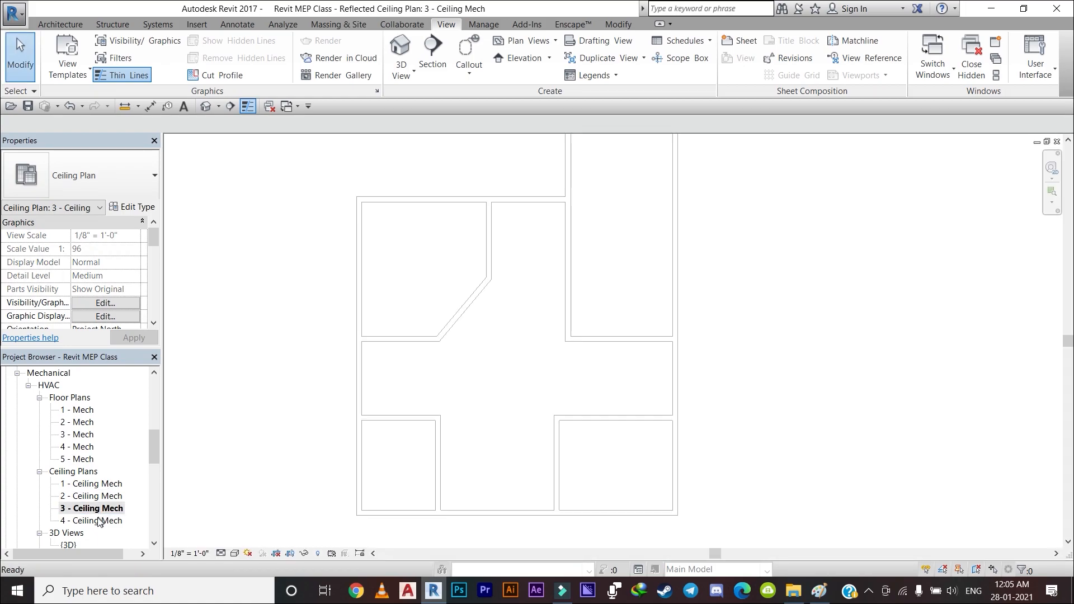
left_click(98, 521)
In the 1 - Ceiling Mech plan, select the whole building layout and filter RVT Links out of the selection
double_click(107, 484)
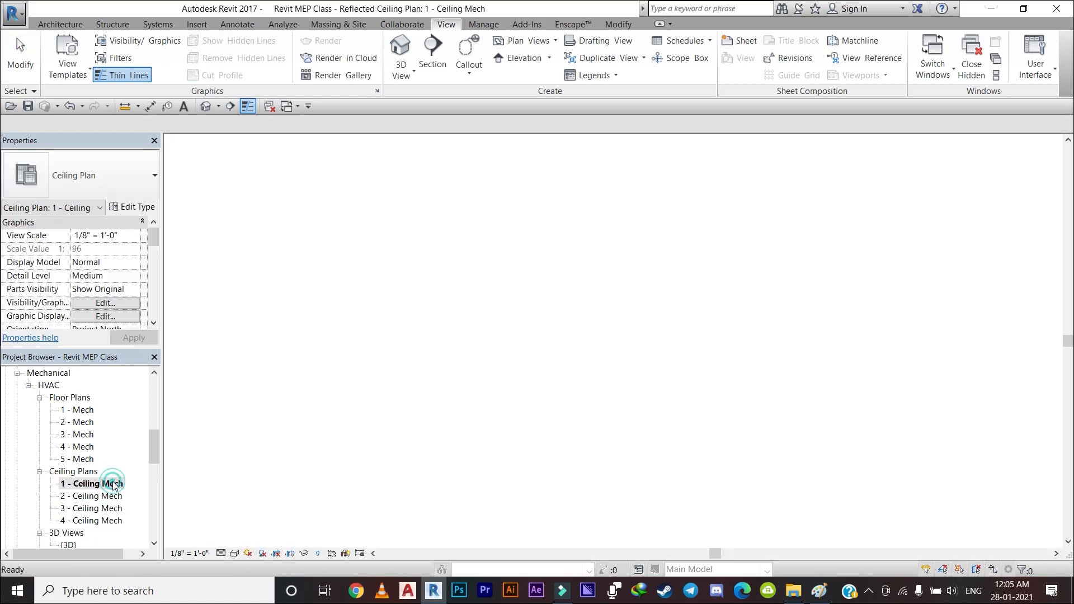
scroll(614, 378, "up", 1)
middle_click_drag(622, 376, 590, 426)
scroll(484, 382, "down", 2)
middle_click_drag(491, 352, 509, 292)
left_click_drag(645, 195, 322, 504)
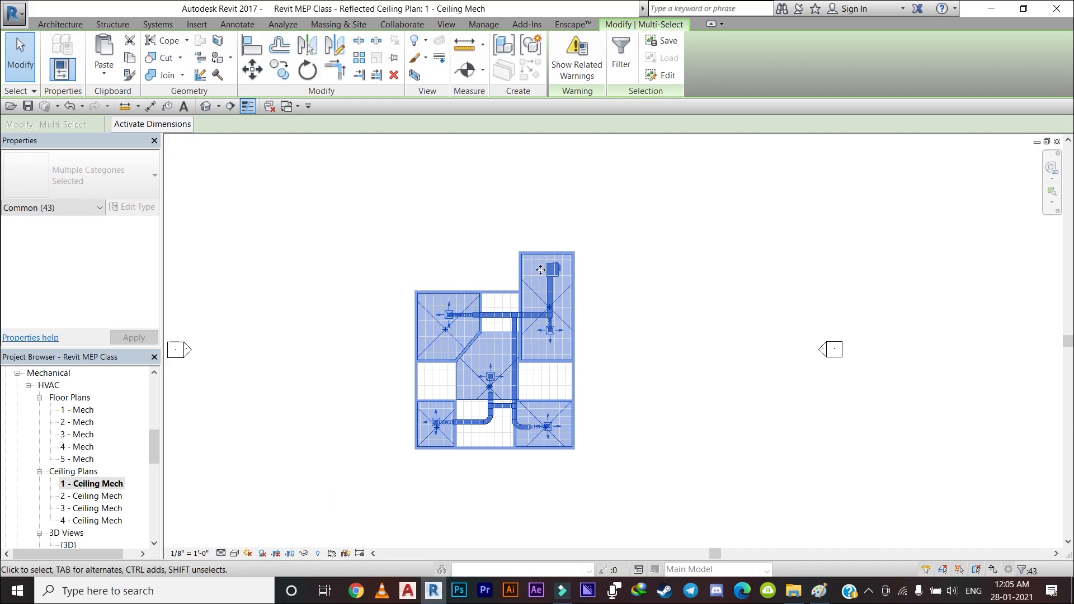
left_click(621, 56)
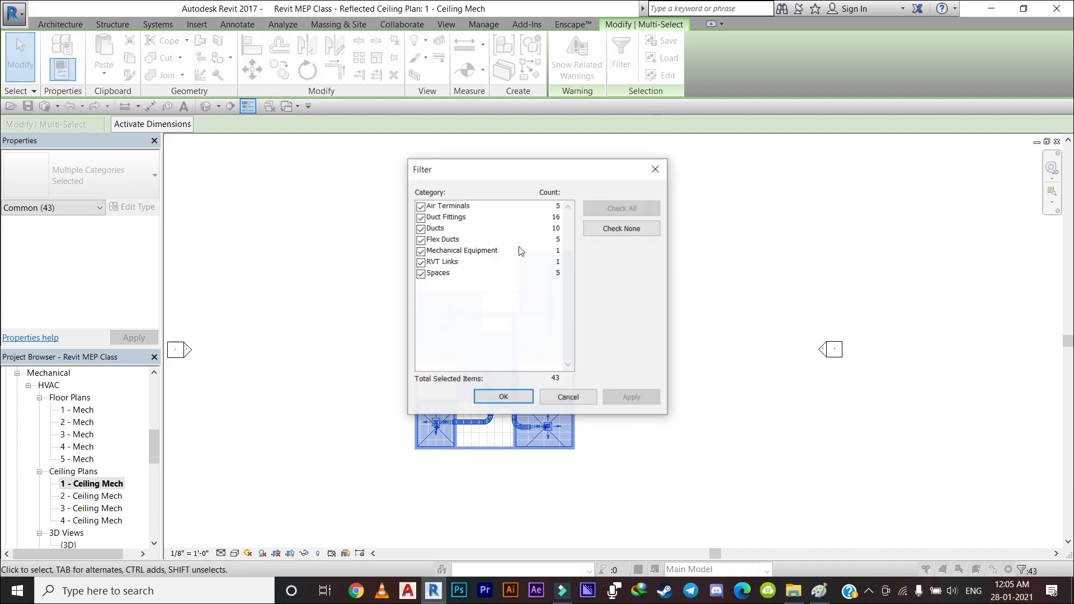
left_click(421, 262)
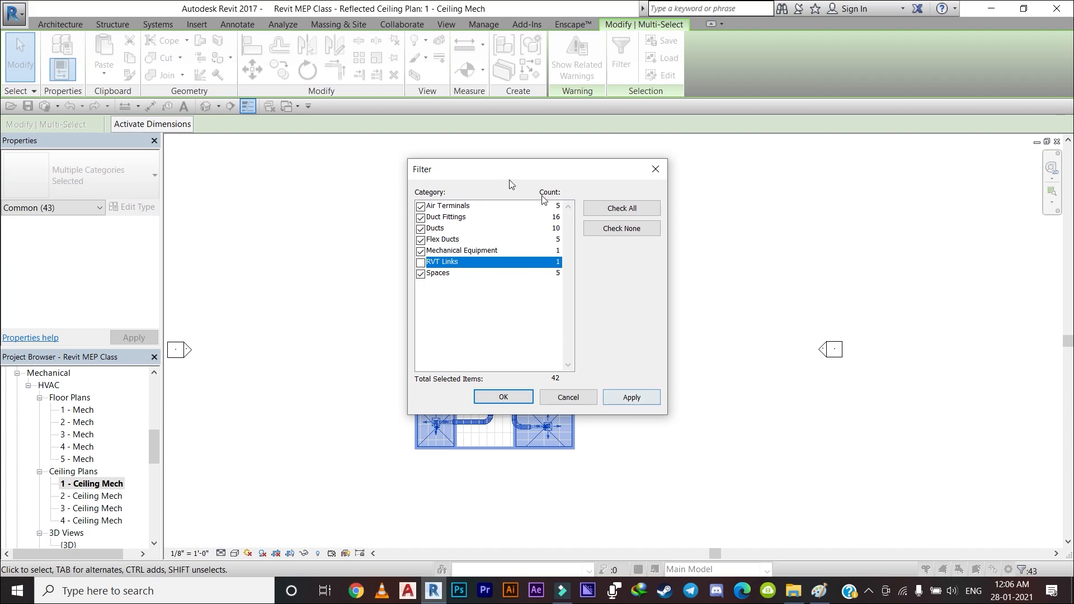
left_click(626, 398)
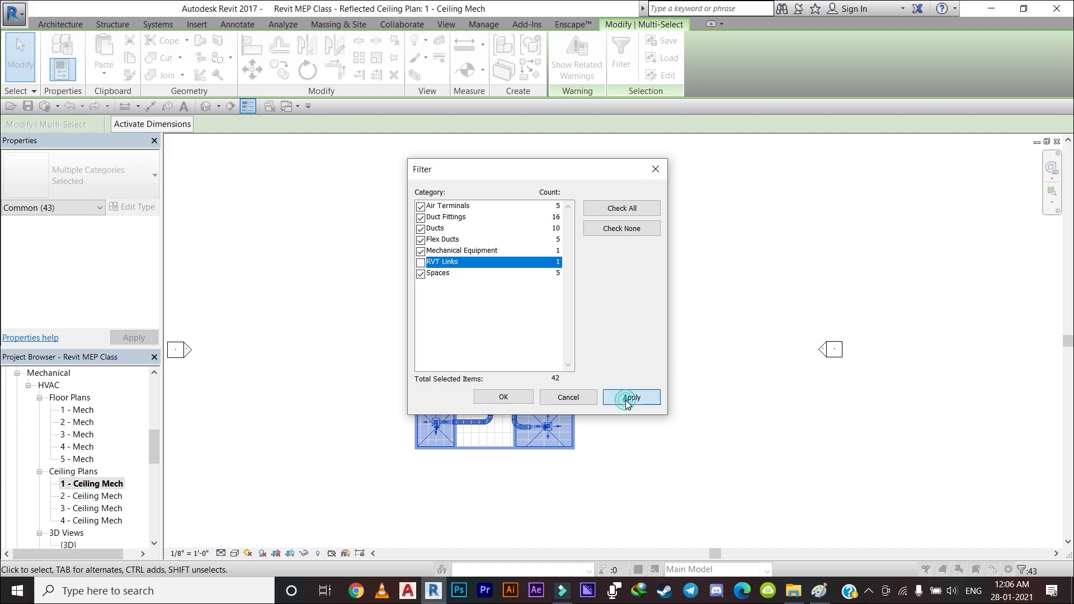
left_click(525, 398)
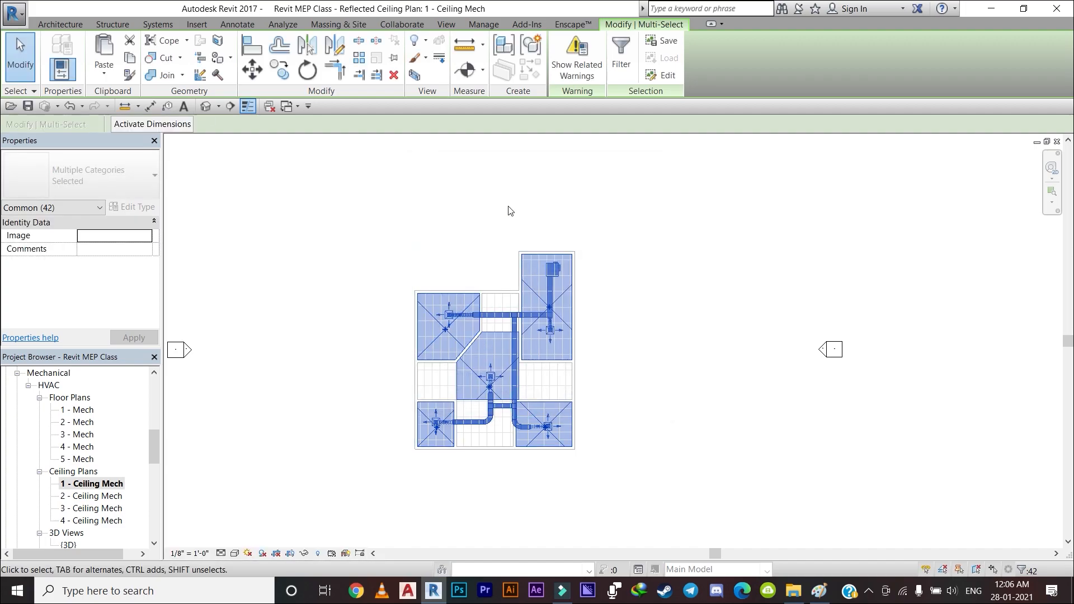
Check the categories remaining in the filtered selection, keeping them all included
left_click(620, 56)
left_click(420, 250)
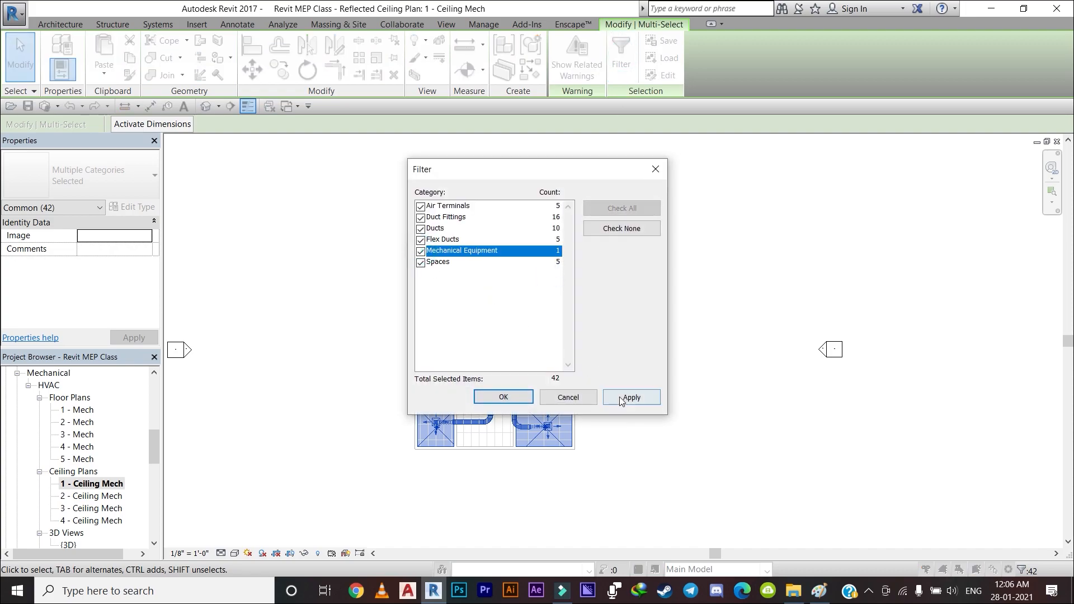
left_click(621, 396)
left_click(513, 395)
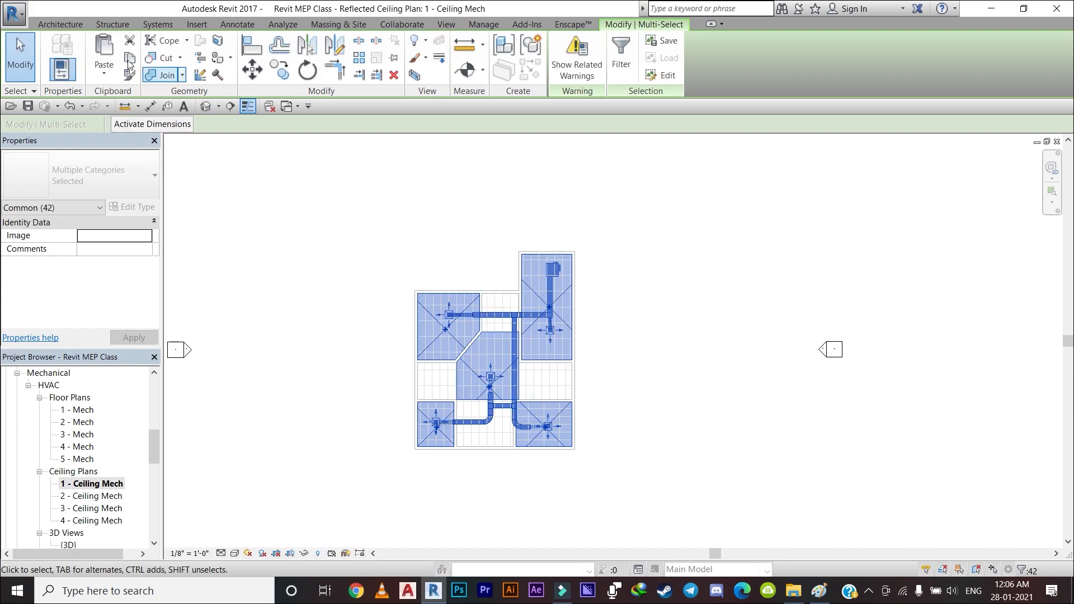
Copy the selected HVAC system and spaces and paste them aligned to levels 3 - Mech, 4 - Mech and Level 2
left_click(128, 59)
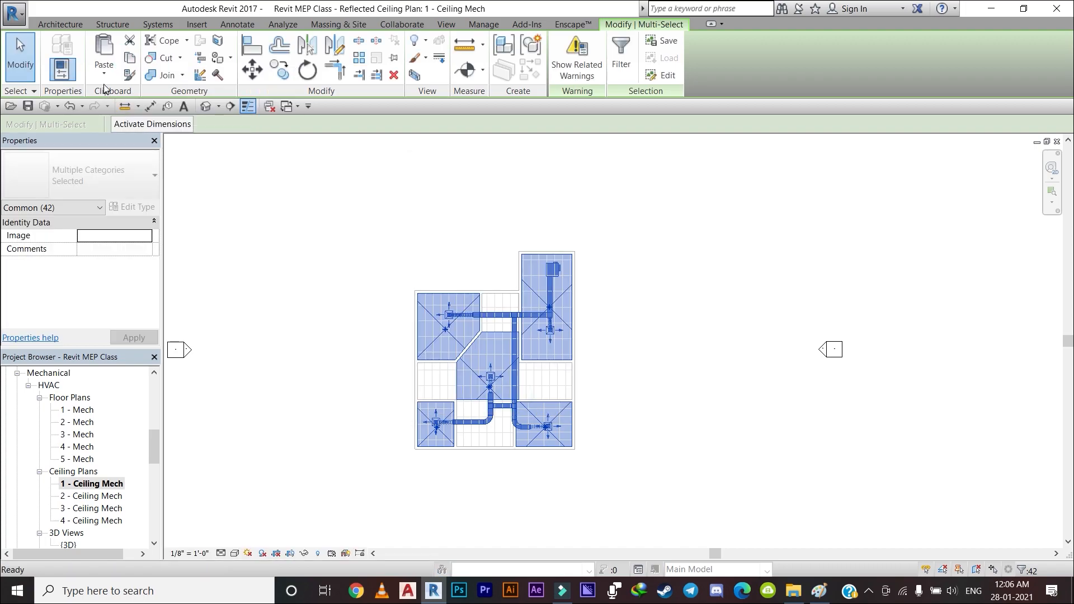
left_click(103, 69)
left_click(151, 126)
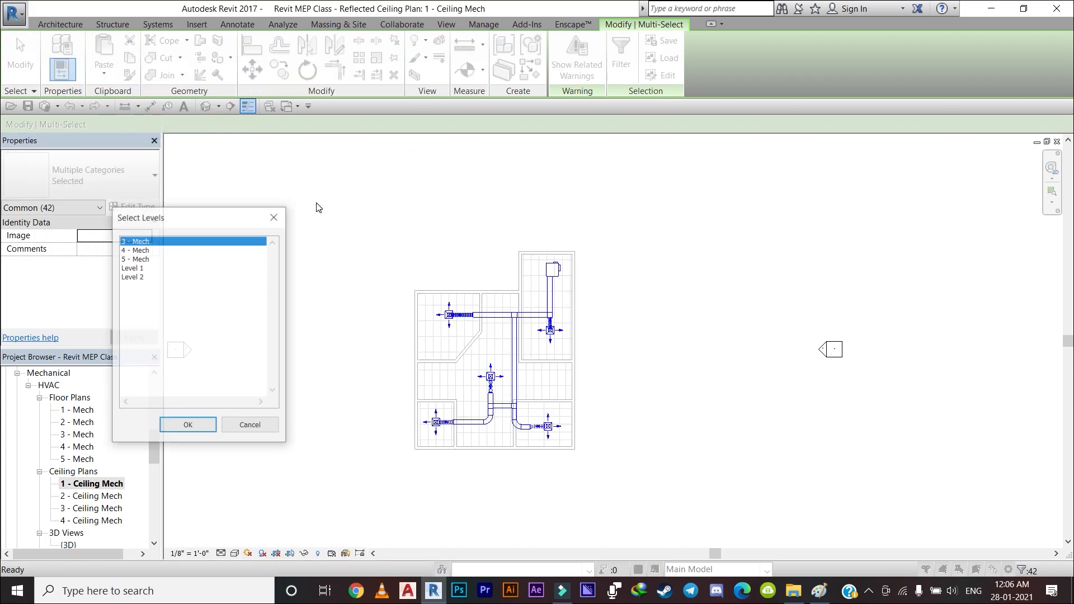
mouse_move(153, 241)
left_mouse_down()
mouse_move(151, 268)
mouse_move(156, 251)
left_mouse_up()
left_click(143, 276, "ctrl")
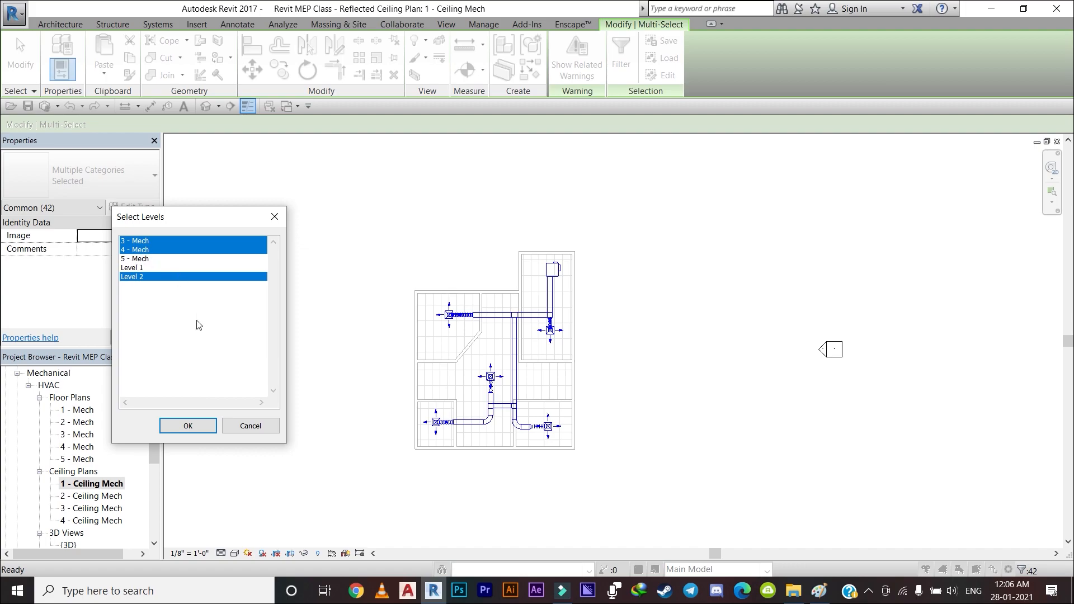
left_click(188, 427)
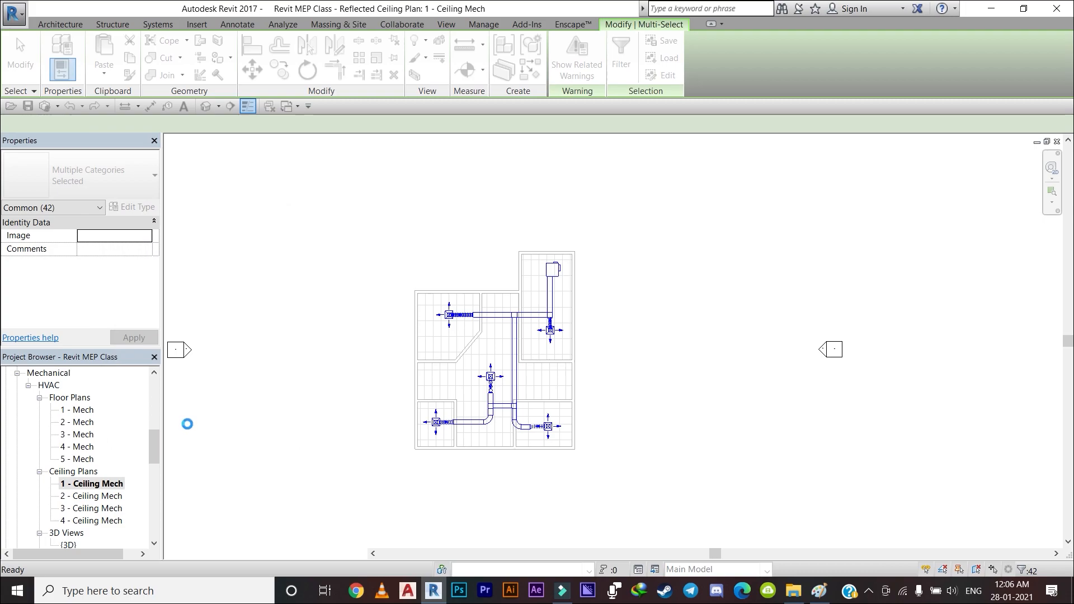
Inspect the duct networks on all floors of the building from several sides in the 3D view
left_click(446, 25)
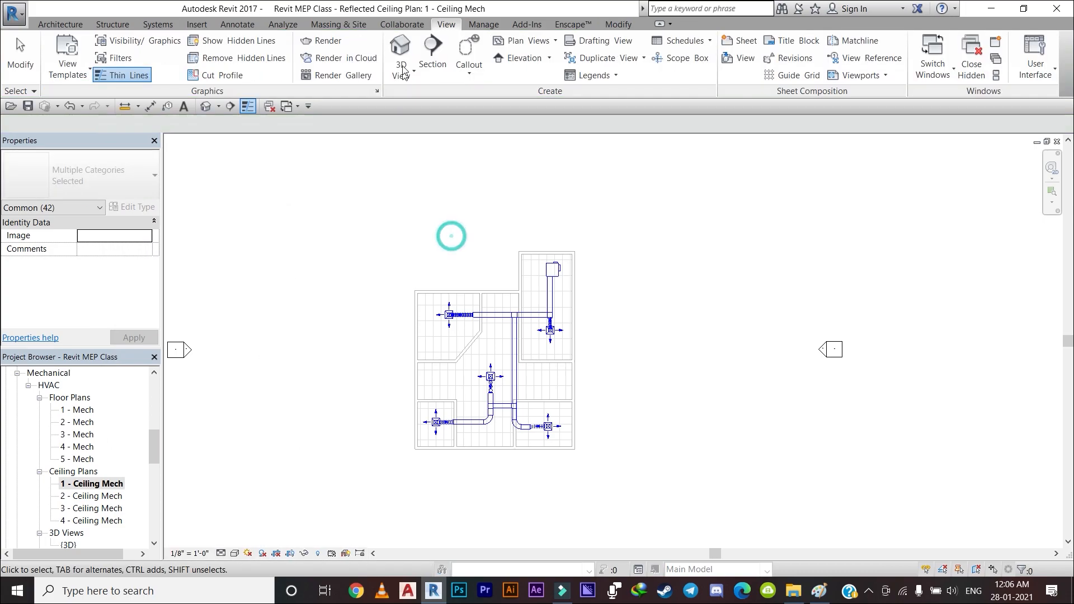
left_click(397, 47)
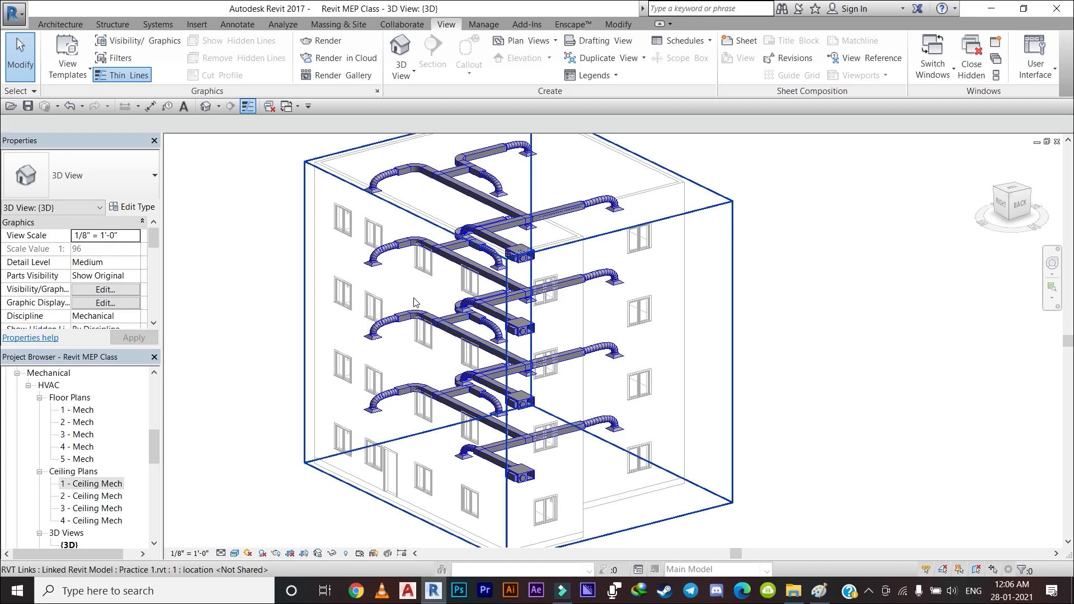
mouse_move(414, 299)
middle_mouse_down("shift")
mouse_move(225, 196)
mouse_move(304, 156)
mouse_move(533, 162)
mouse_move(703, 230)
mouse_move(757, 233)
middle_mouse_up("shift")
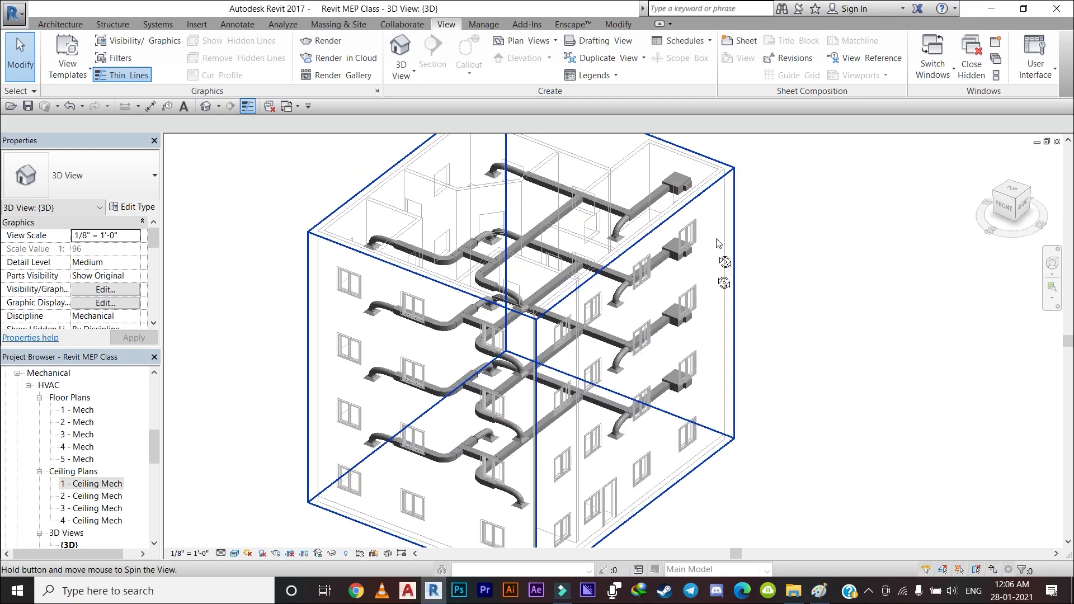
middle_click_drag(564, 216, 518, 228, "shift")
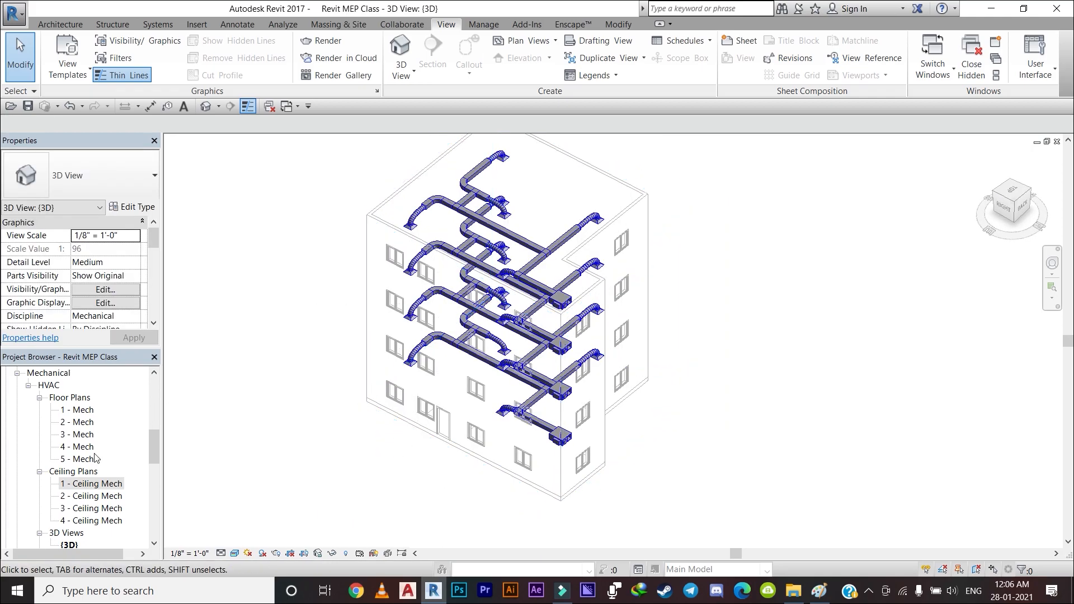
Open the HVAC Spaces Schedule and compare the calculated and actual supply airflow of the spaces on every level
scroll(88, 511, "down", 8)
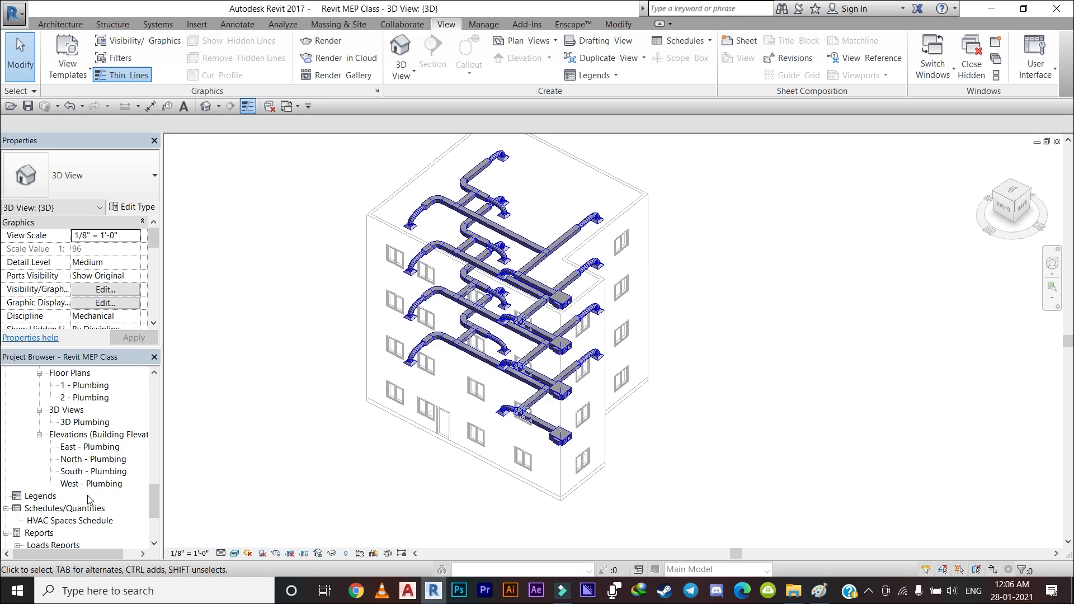
double_click(71, 459)
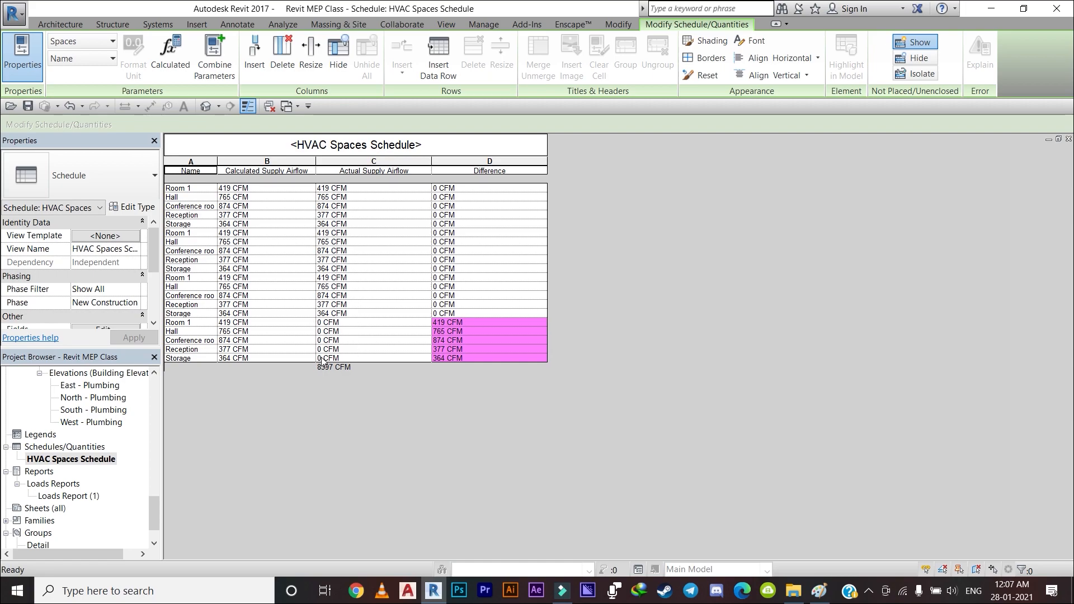
left_click(339, 323)
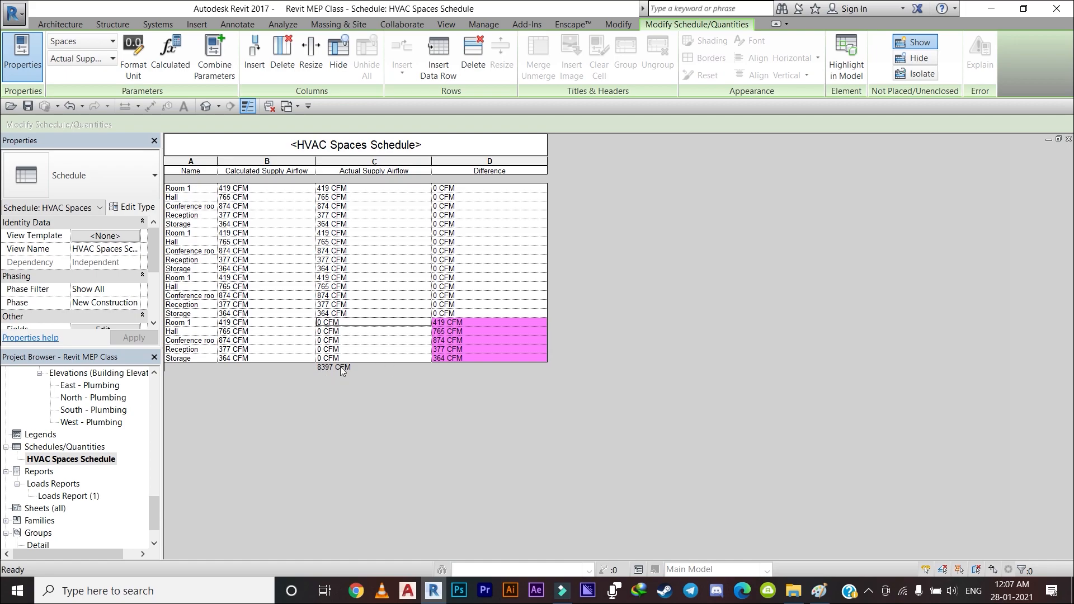
scroll(119, 417, "up", 6)
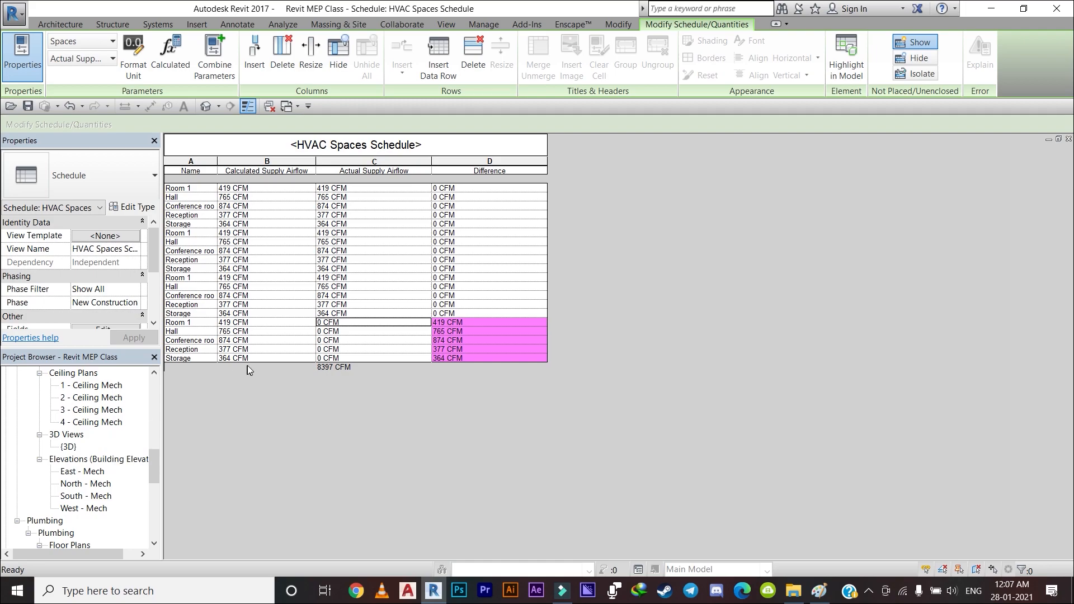
scroll(89, 459, "up", 3)
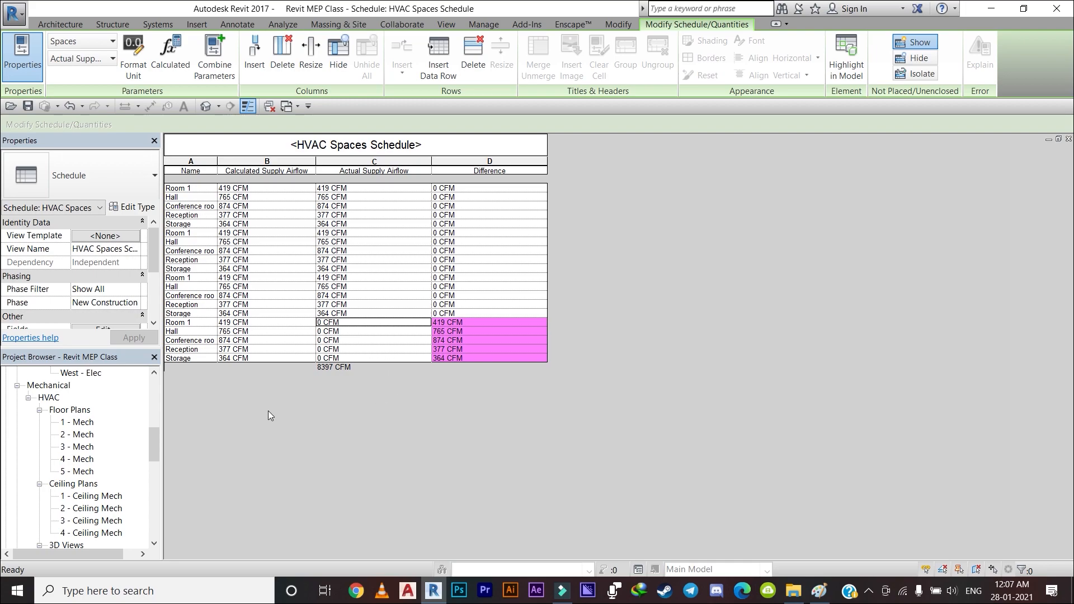
Review the spaces and ducts in the 1 - Mech floor plan, return to the 1 - Ceiling Mech plan and clear the selection
double_click(79, 422)
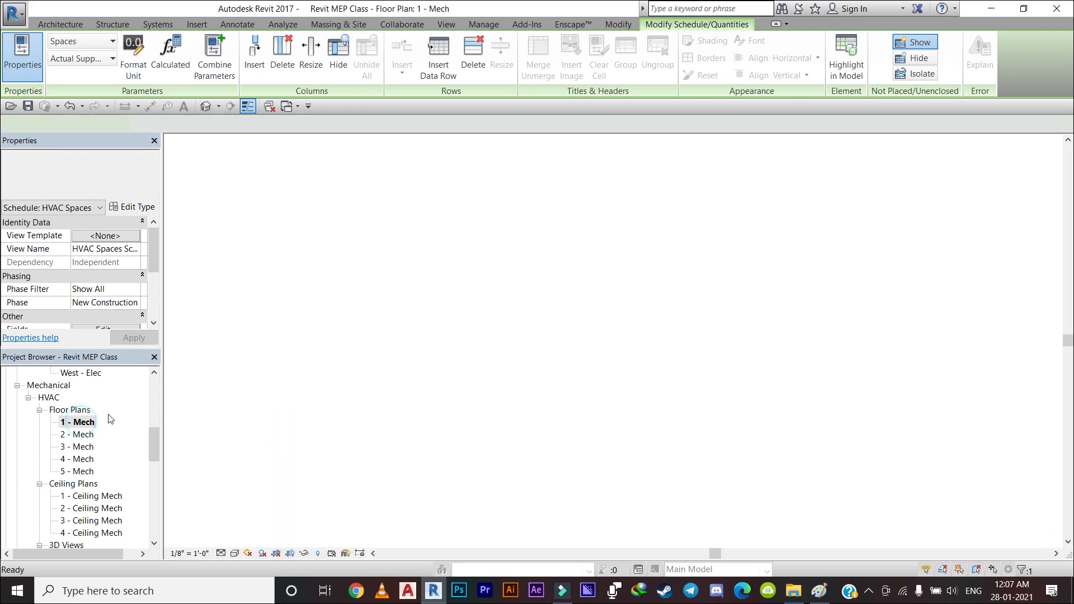
scroll(545, 235, "up", 5)
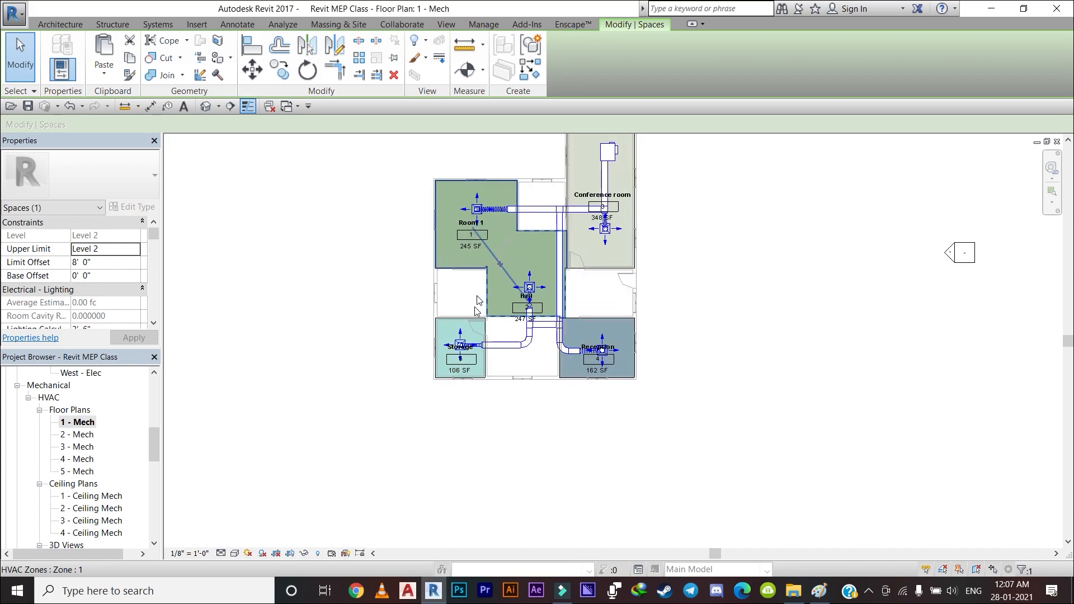
double_click(94, 496)
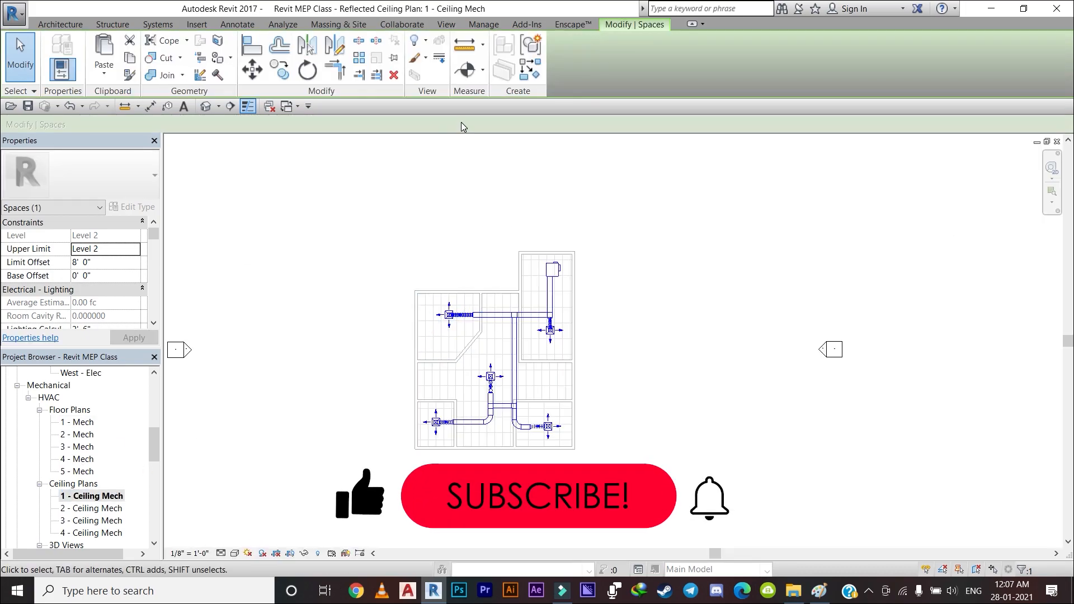
left_click(635, 244)
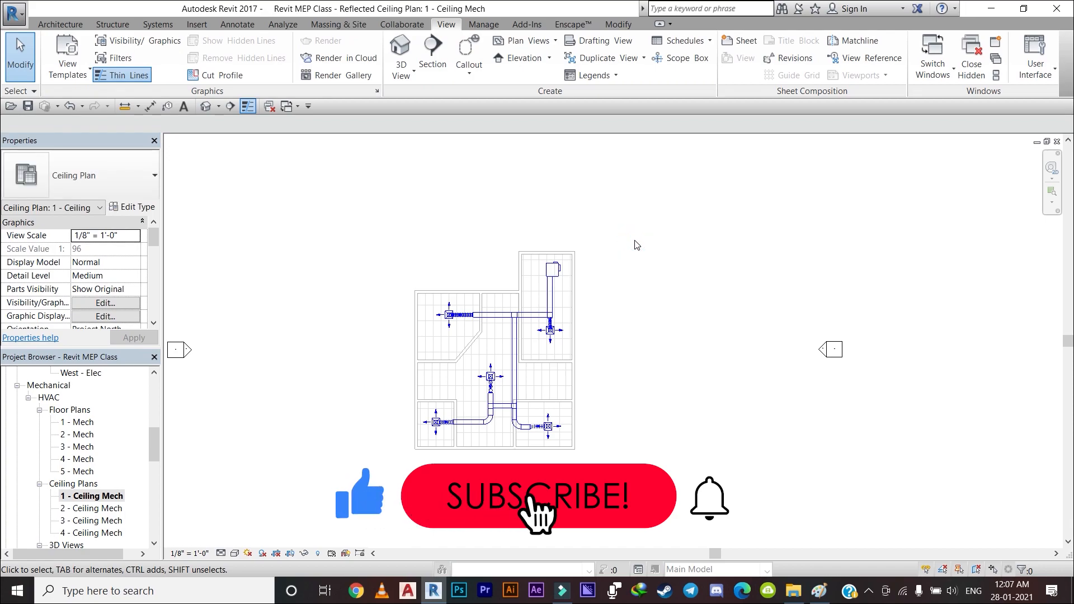